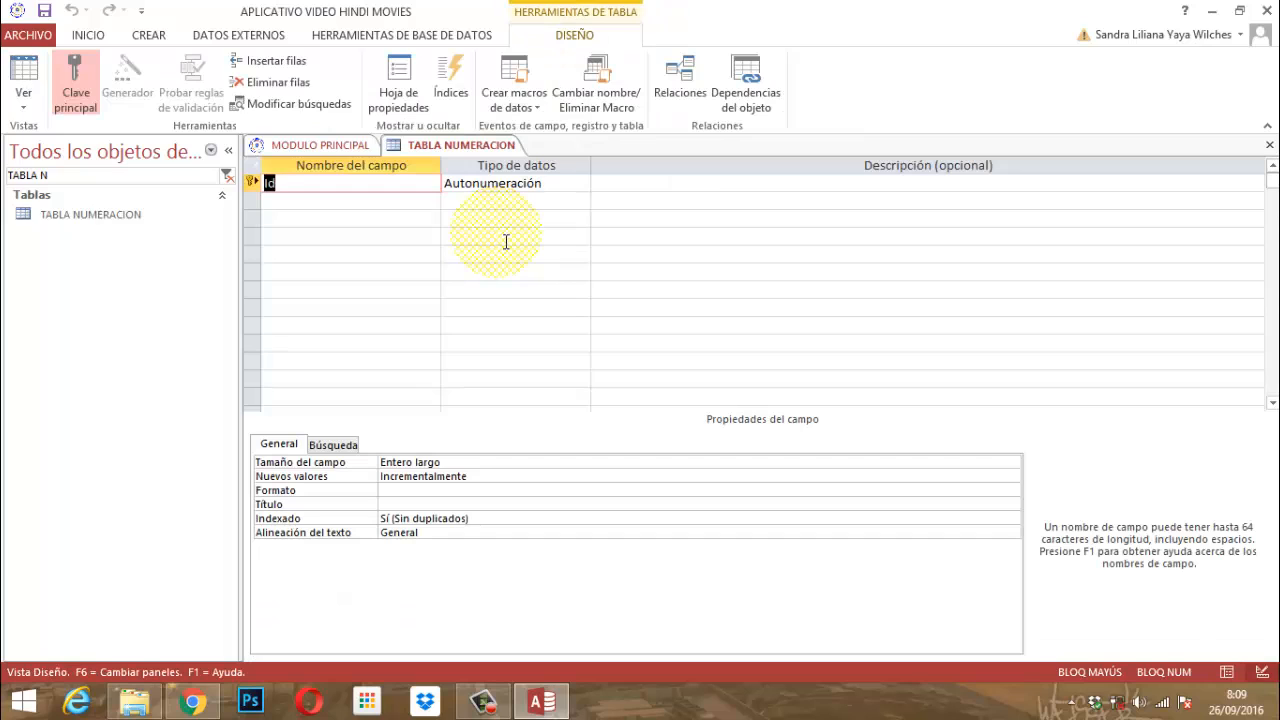
- Rename the primary key field of TABLA NUMERACION to TIPO and set its data type to Texto corto
text(TIPO)
key(Tab)
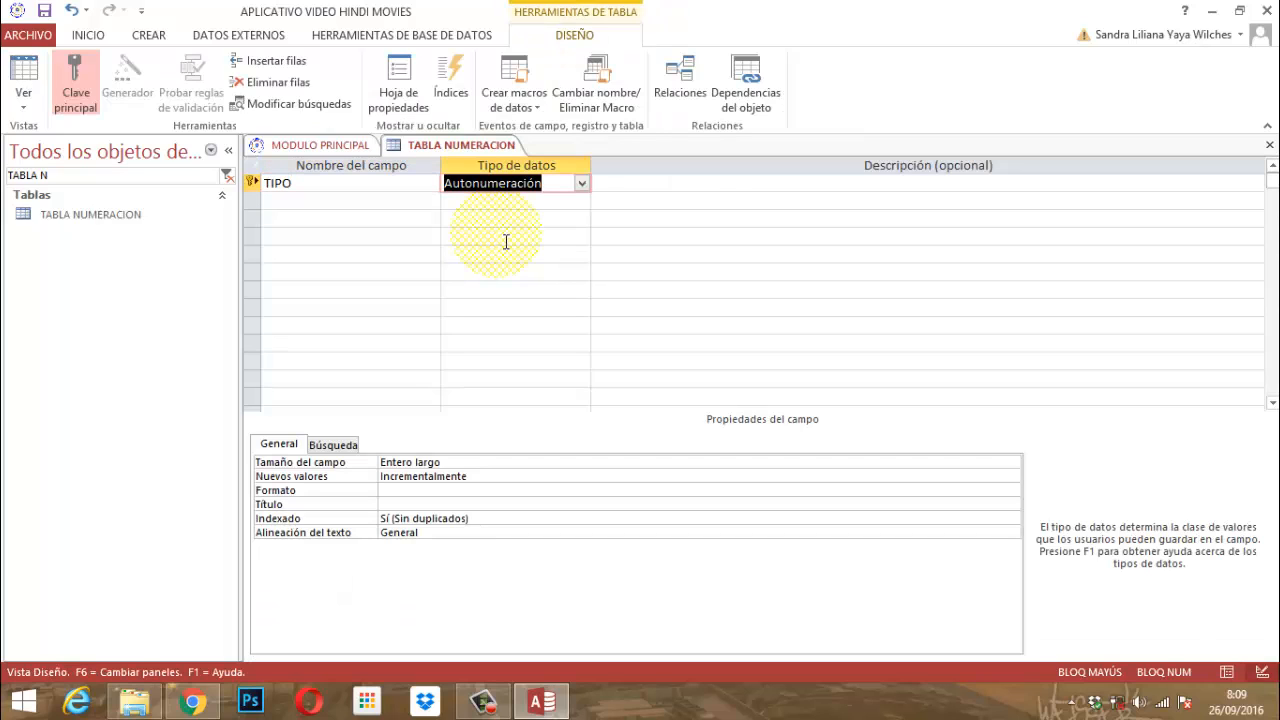
text(Texto corto)
key(Tab)
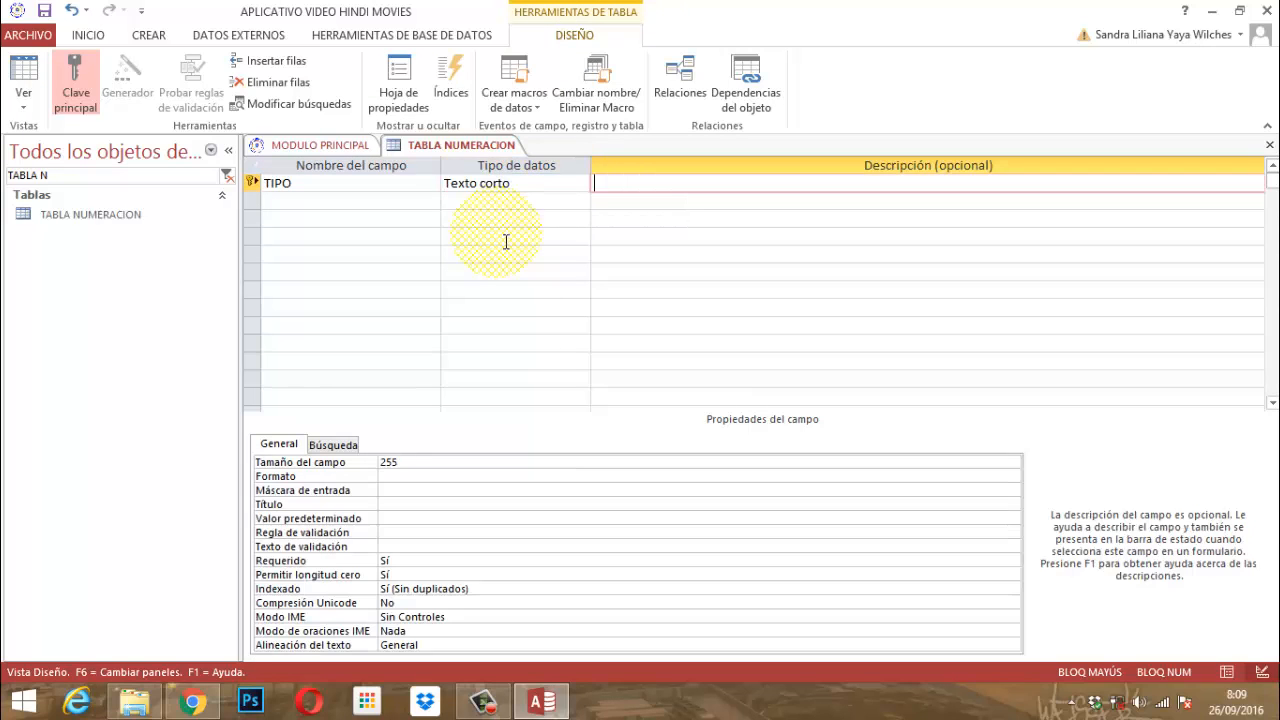
- Add a second field named NUMERO with the data type Número
key(Tab)
text(NUMERO)
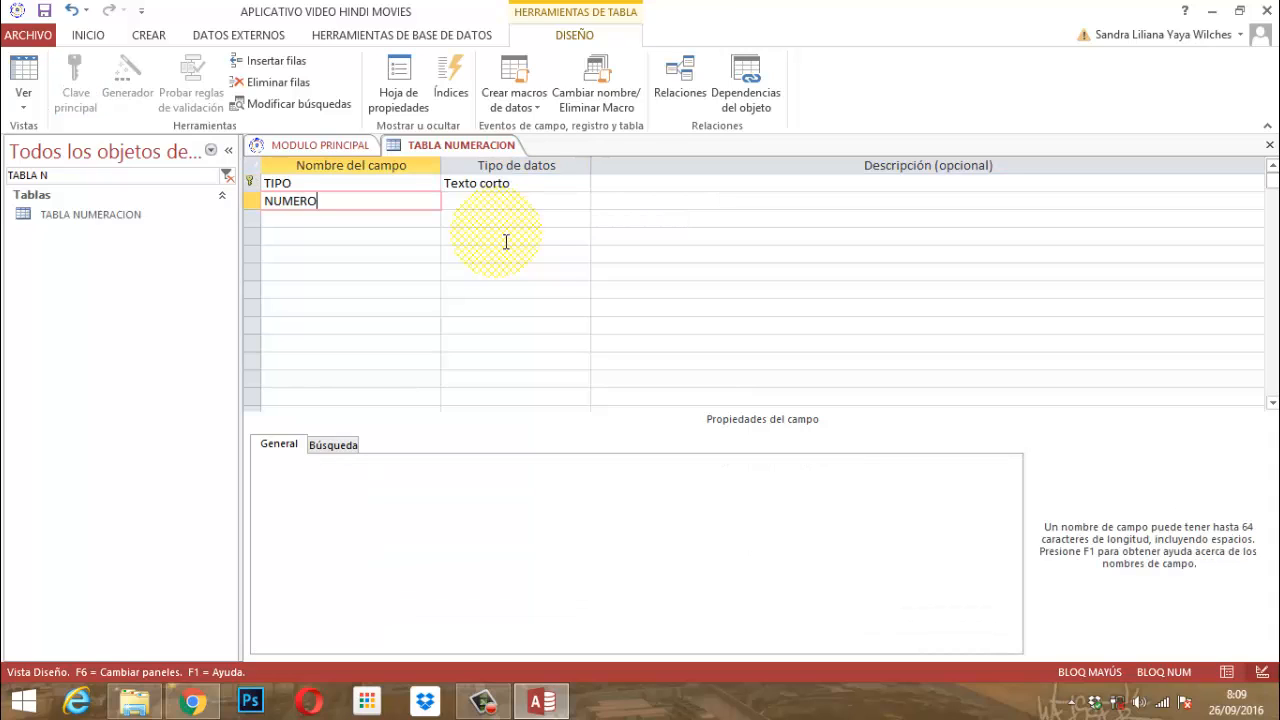
key(Tab)
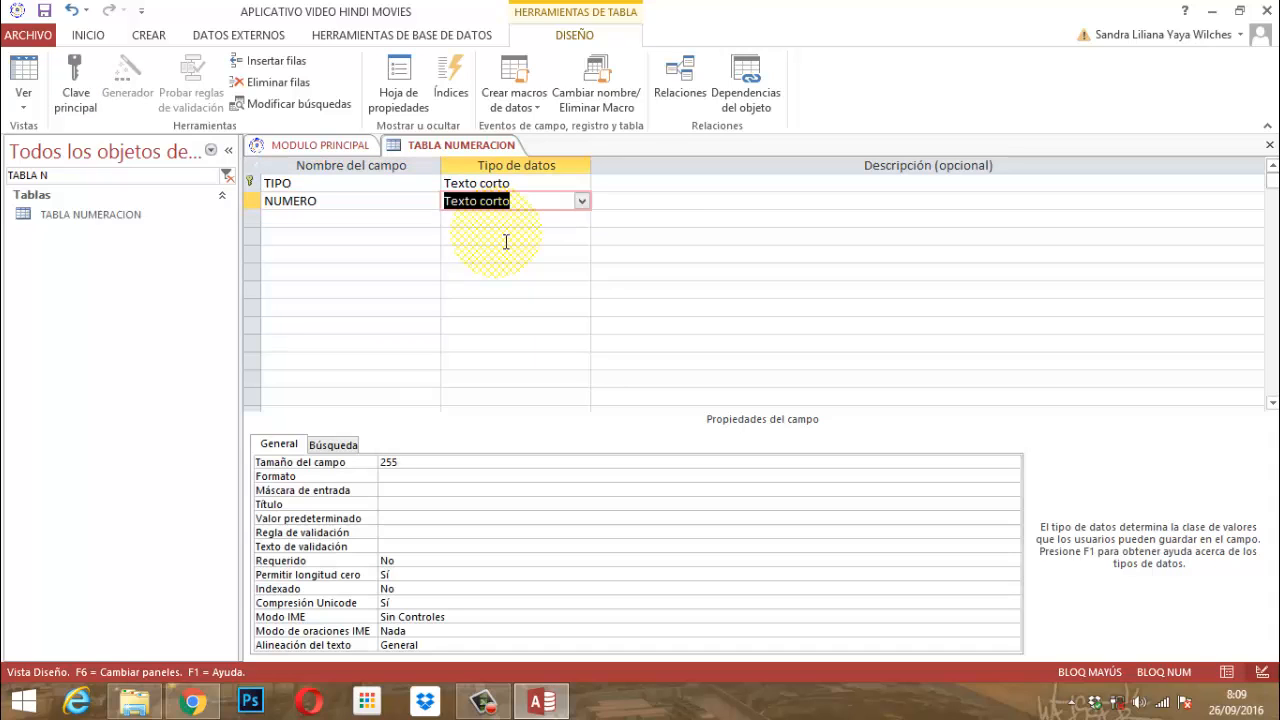
text(Número)
key(Tab)
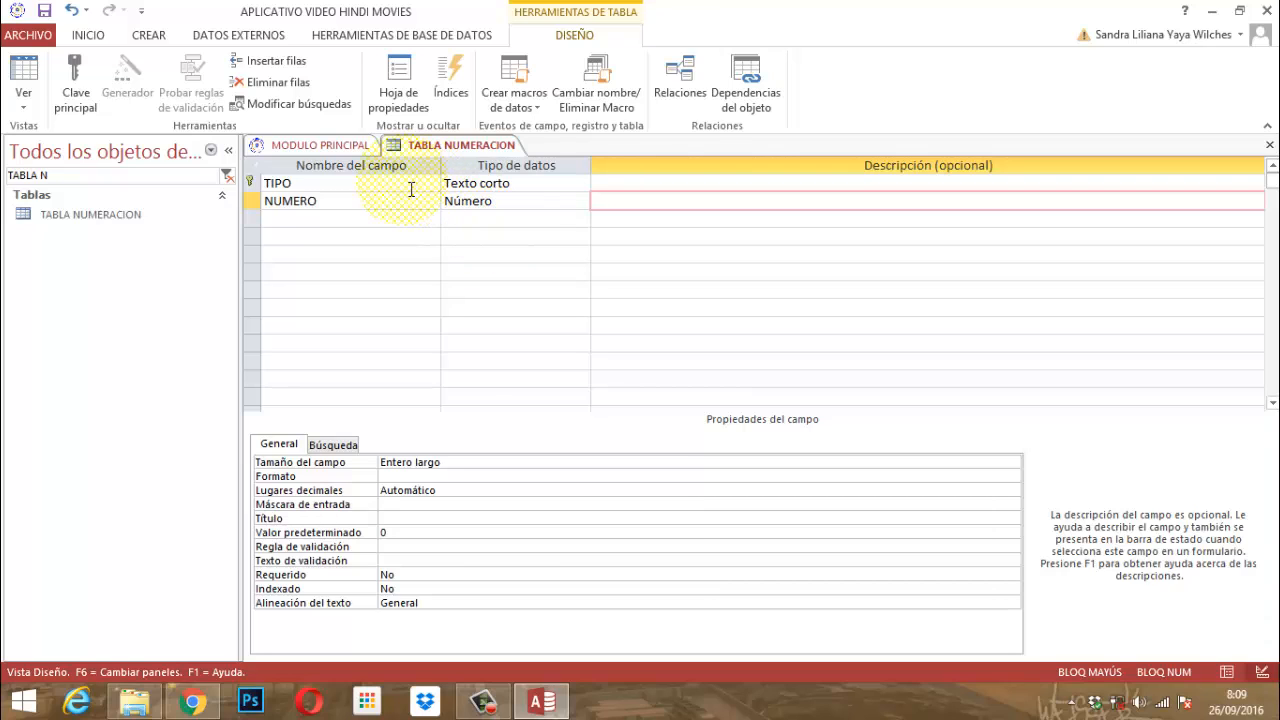
- Save the design of TABLA NUMERACION and switch the table to datasheet view
right_click(445, 143)
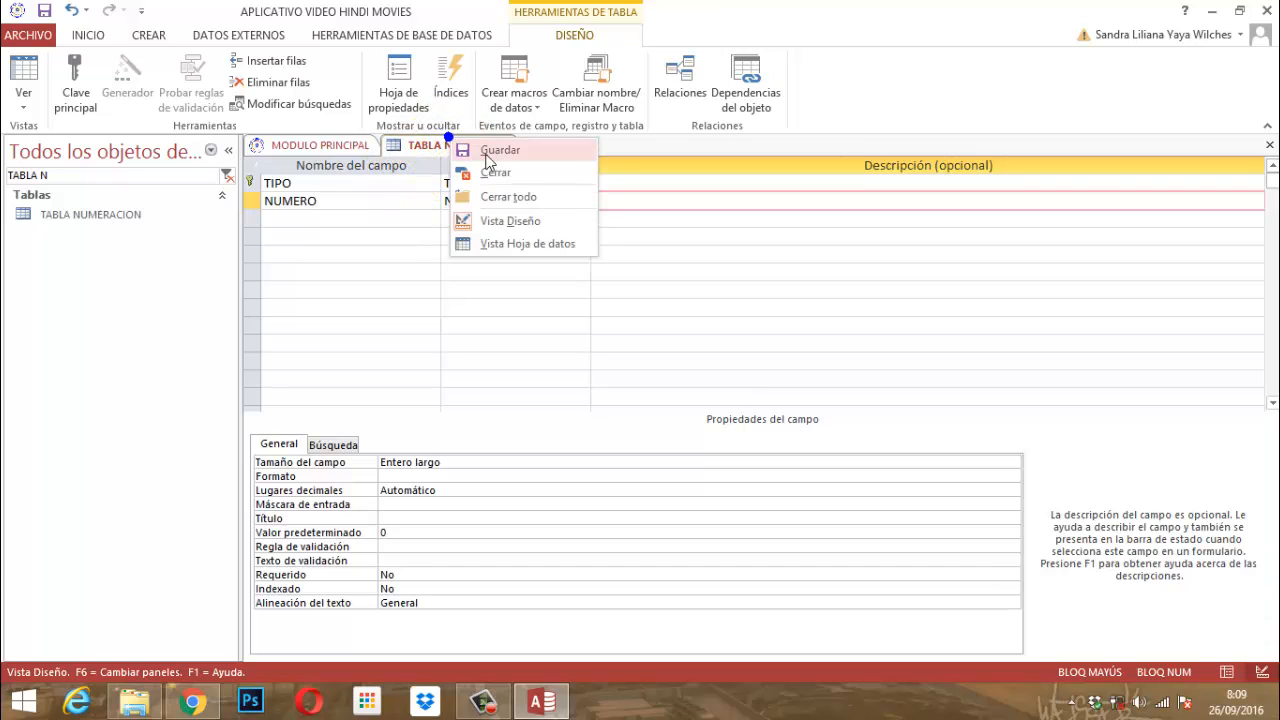
click(503, 151)
right_click(470, 146)
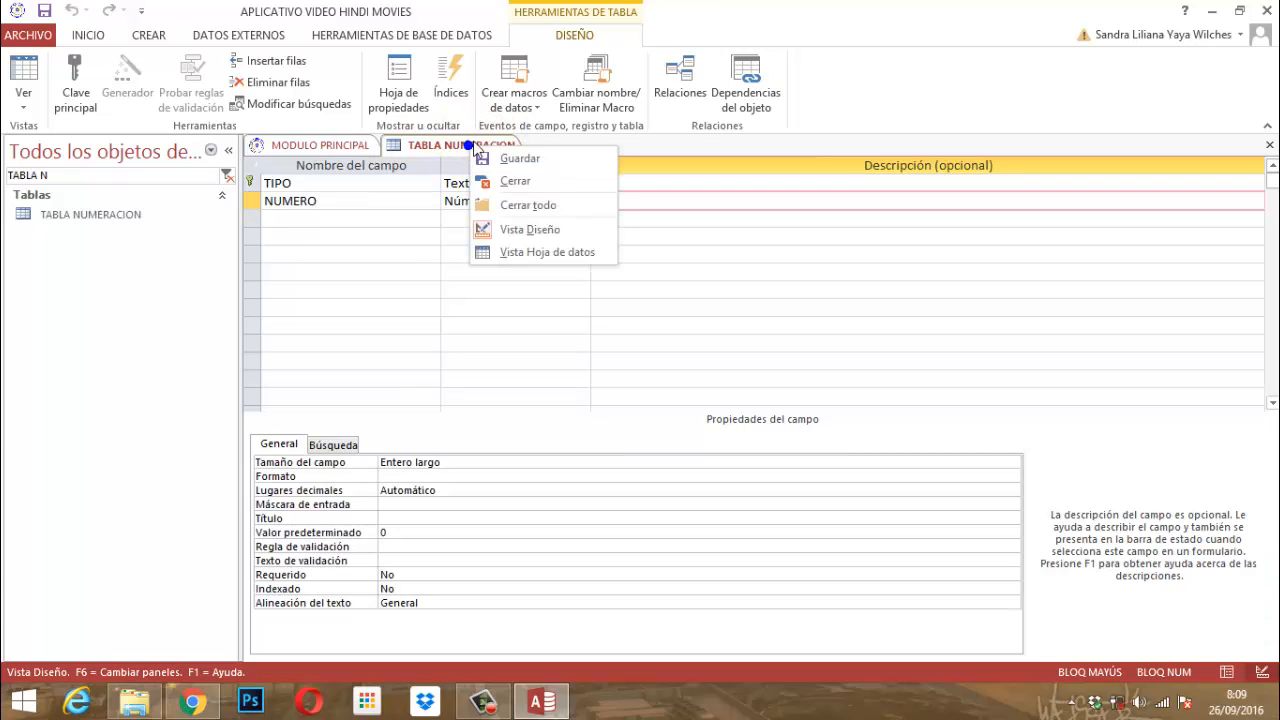
click(521, 252)
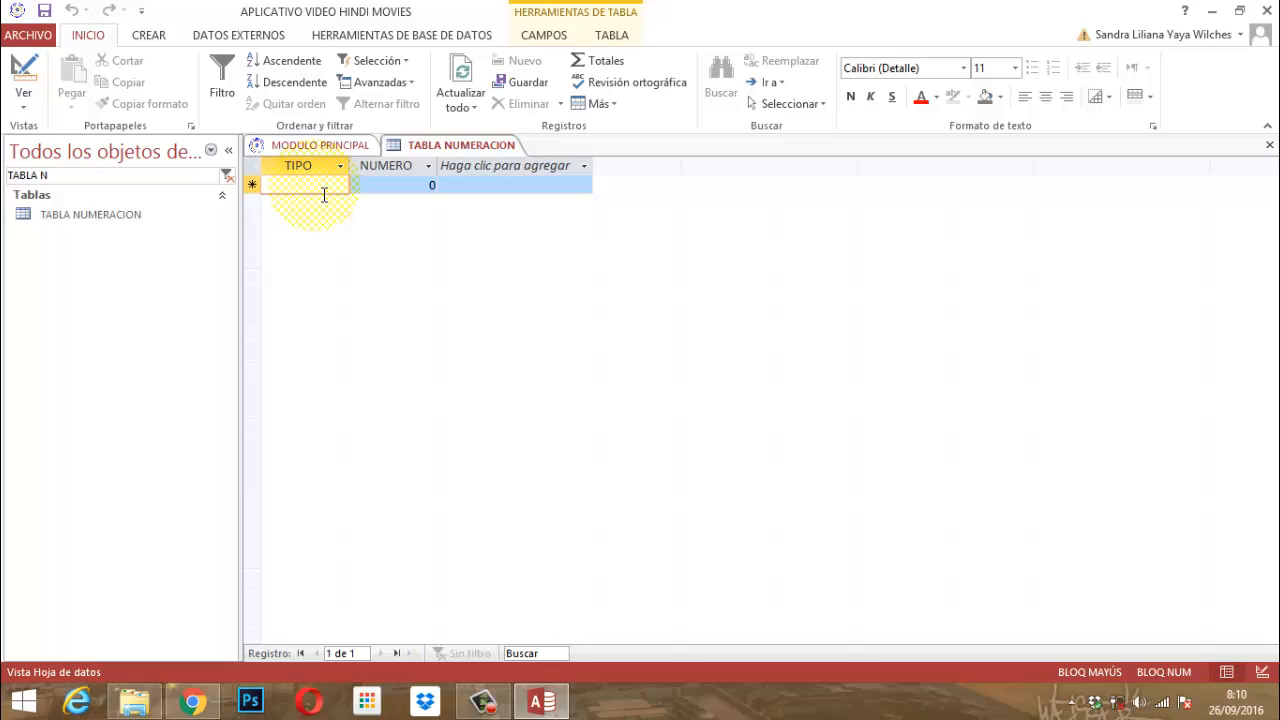
- Enter the first record with TIPO INVENTARIO and NUMERO 9999
text(INVENTARIO)
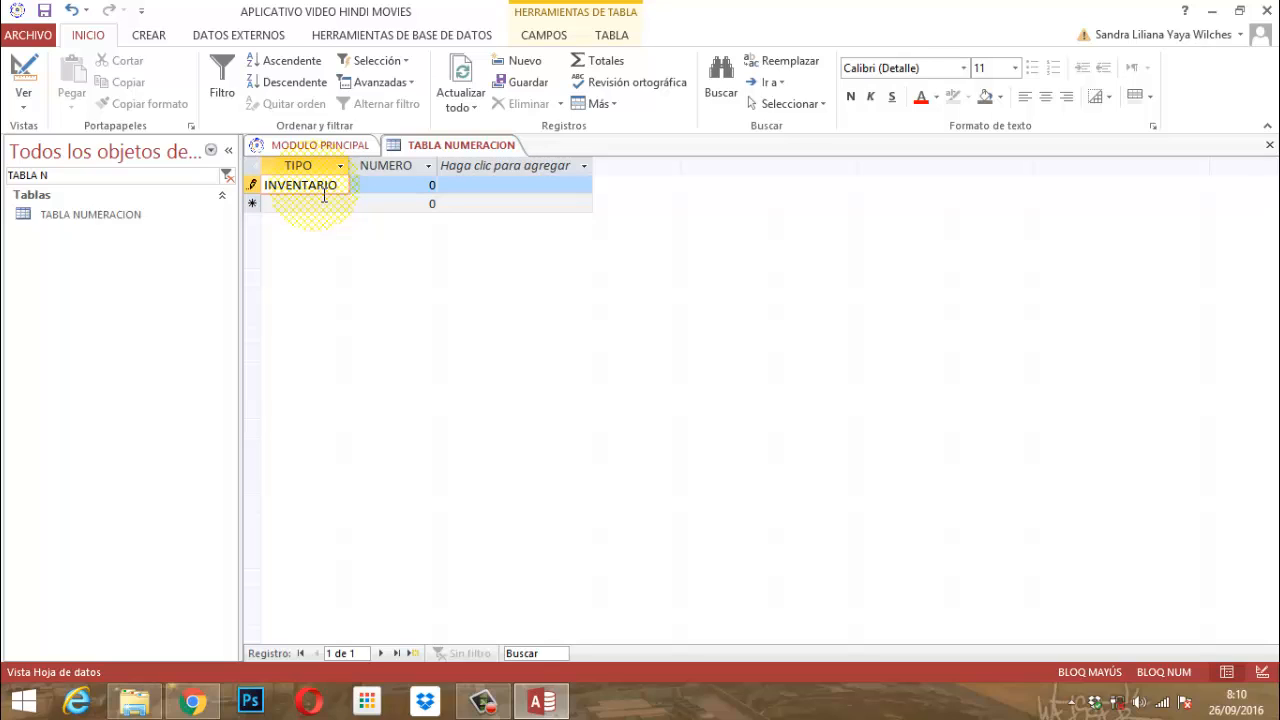
key(Tab)
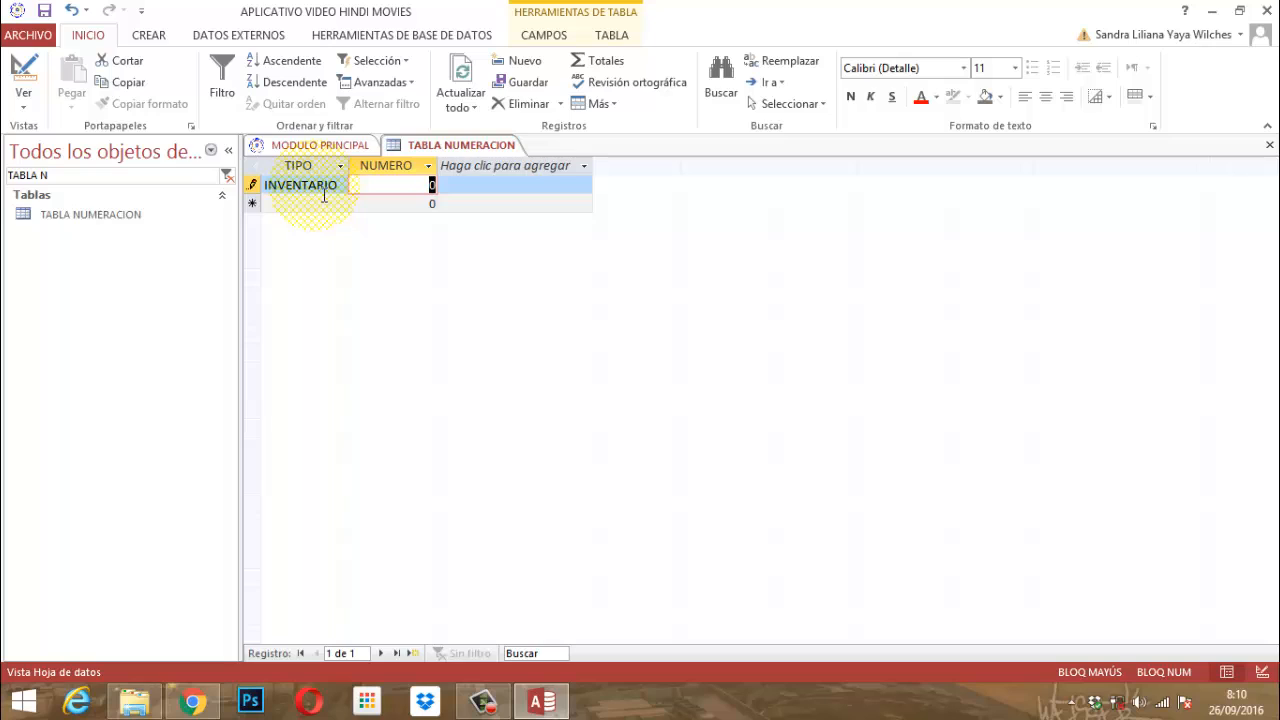
text(9)
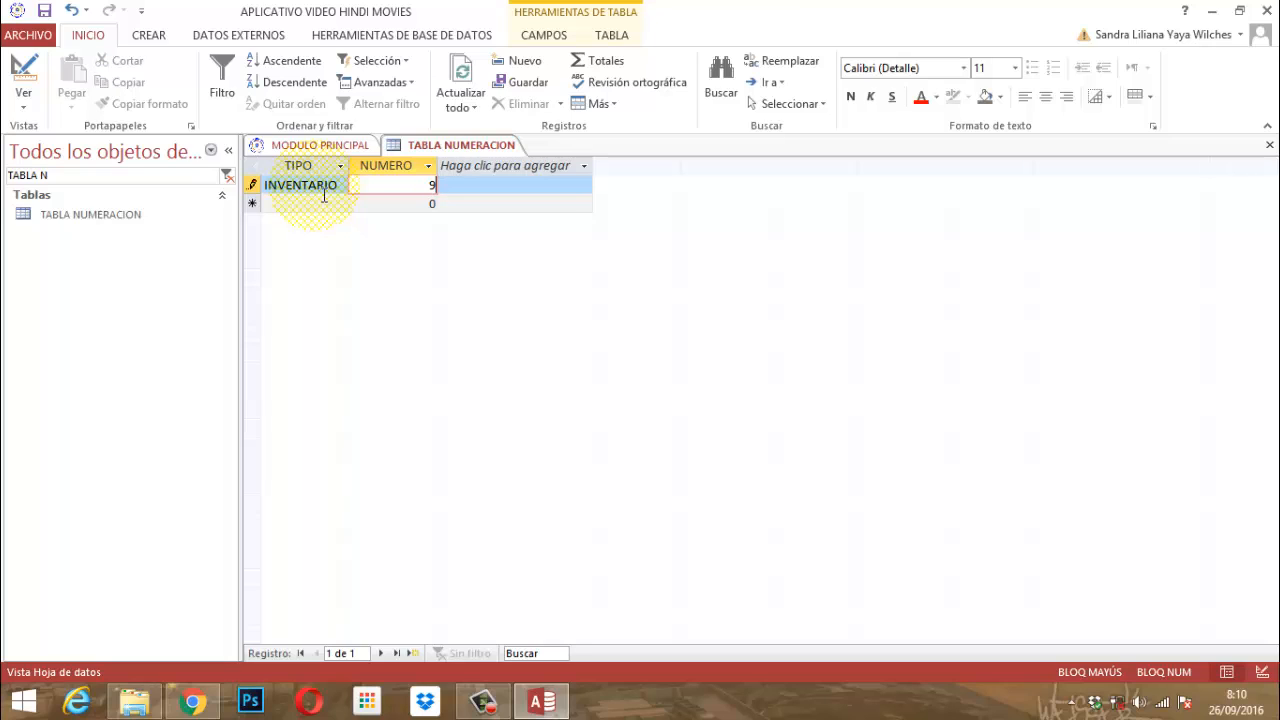
text(999)
key(Return)
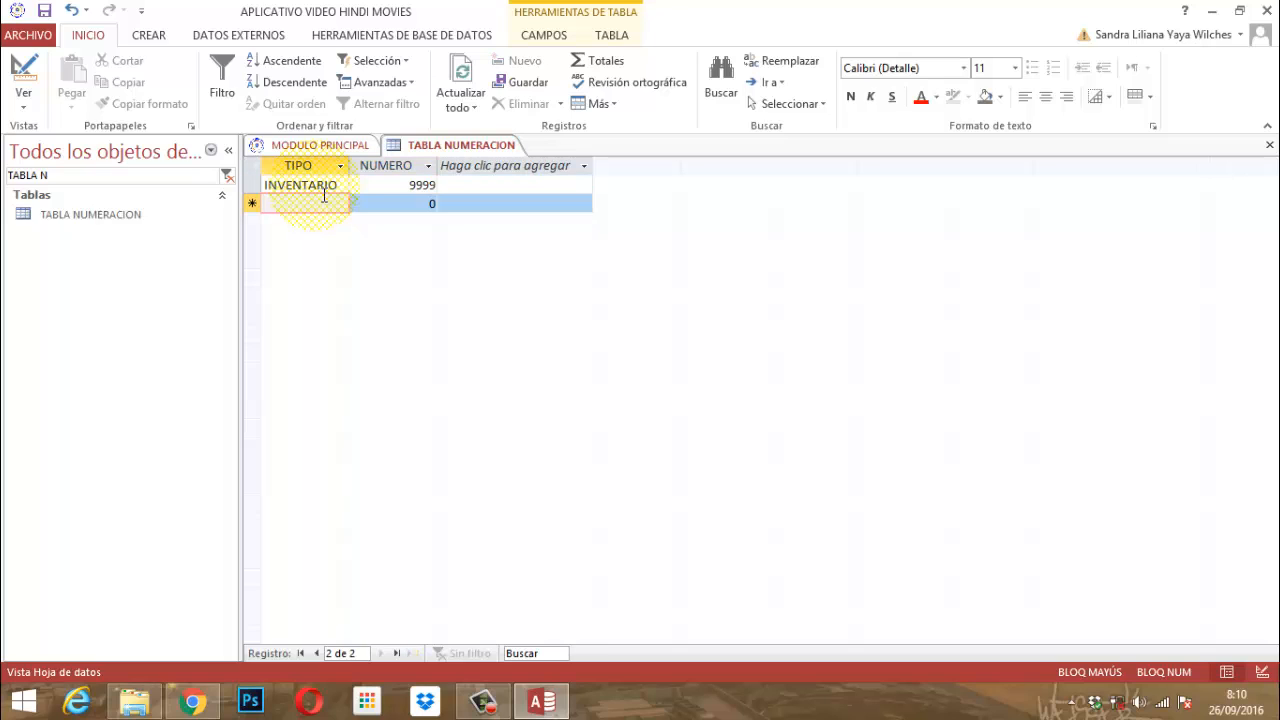
- Enter a second record with TIPO COTIZACION and NUMERO 999
text(COTIZASC)
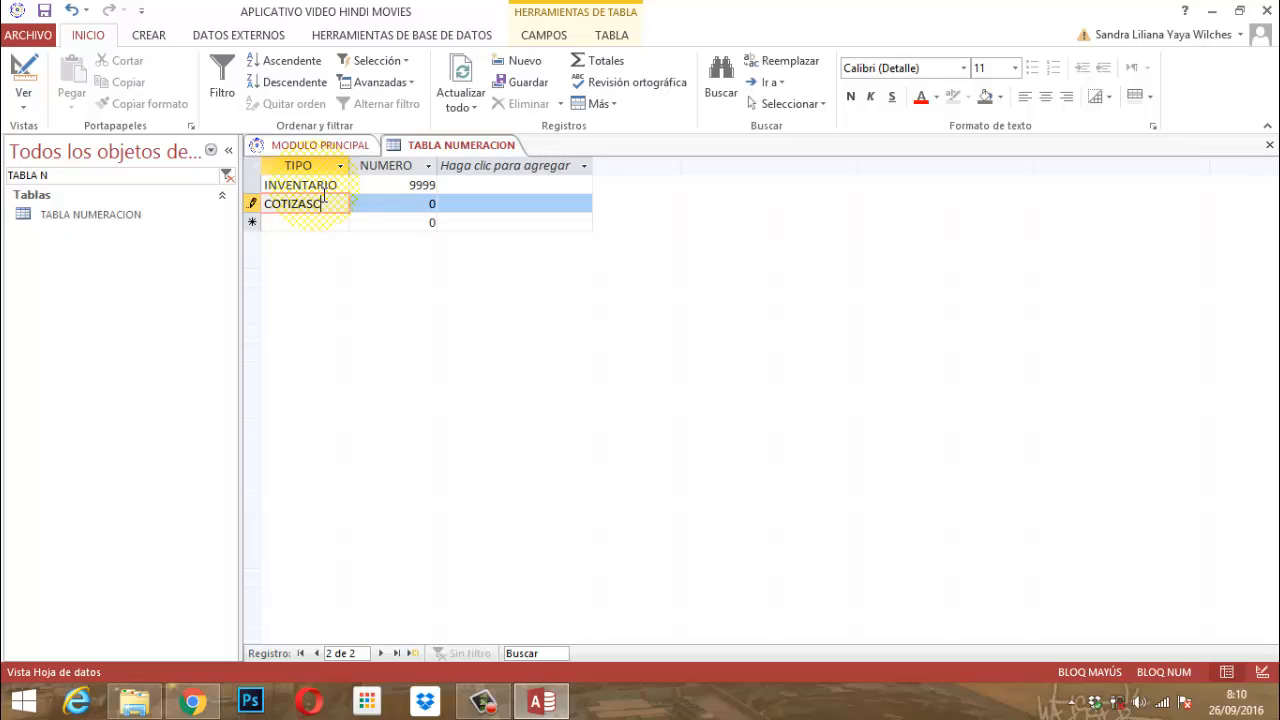
key(BackSpace)
key(BackSpace)
key(BackSpace)
text(ACION)
key(Tab)
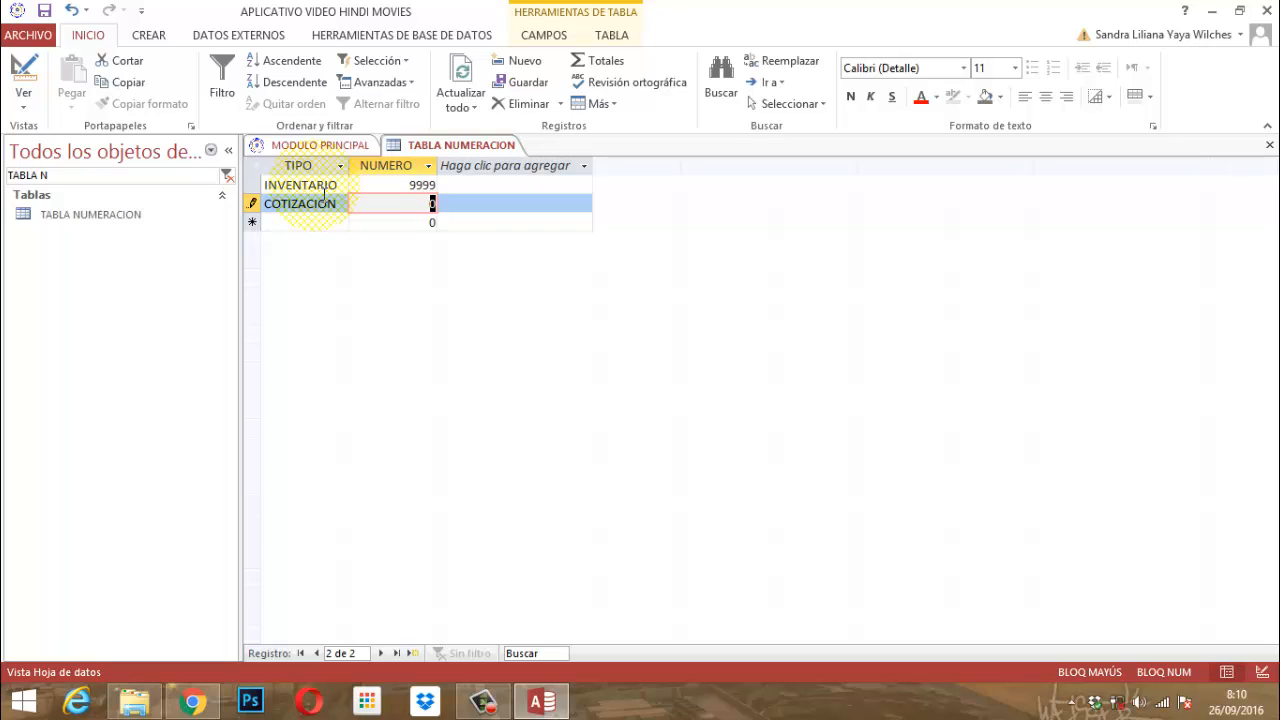
text(19)
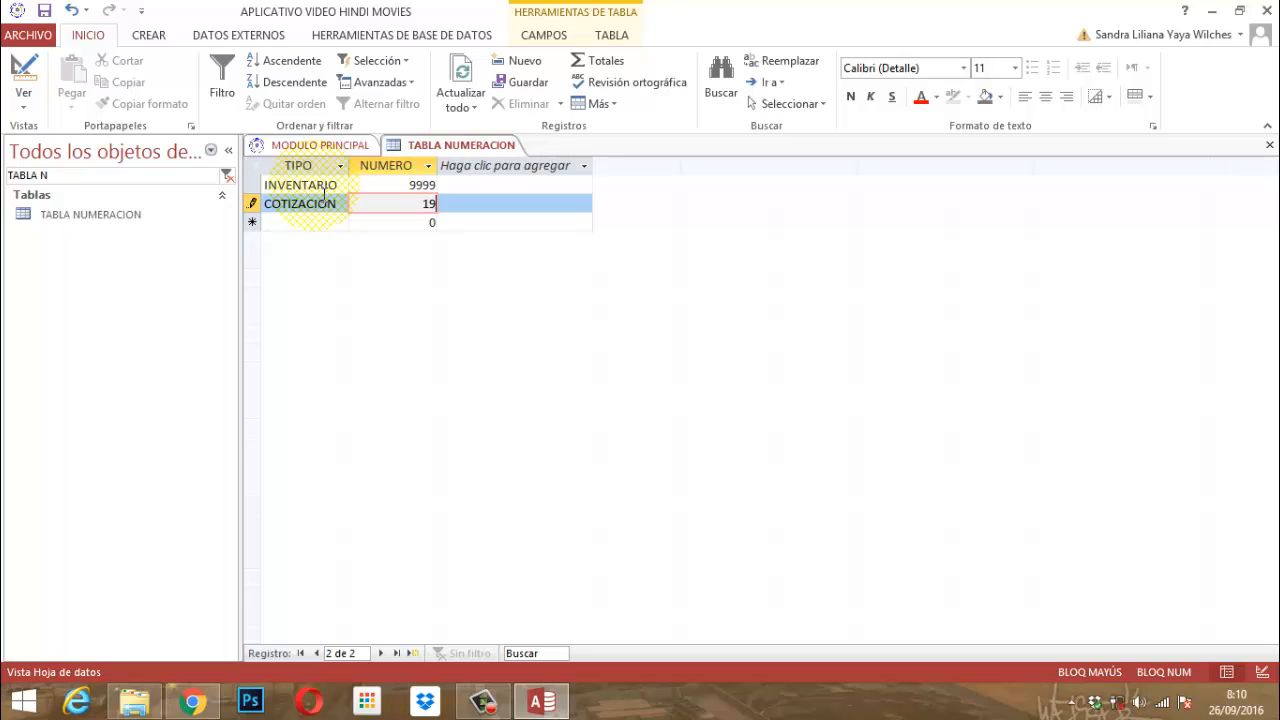
text(99)
key(BackSpace)
key(BackSpace)
key(BackSpace)
text(999)
key(Return)
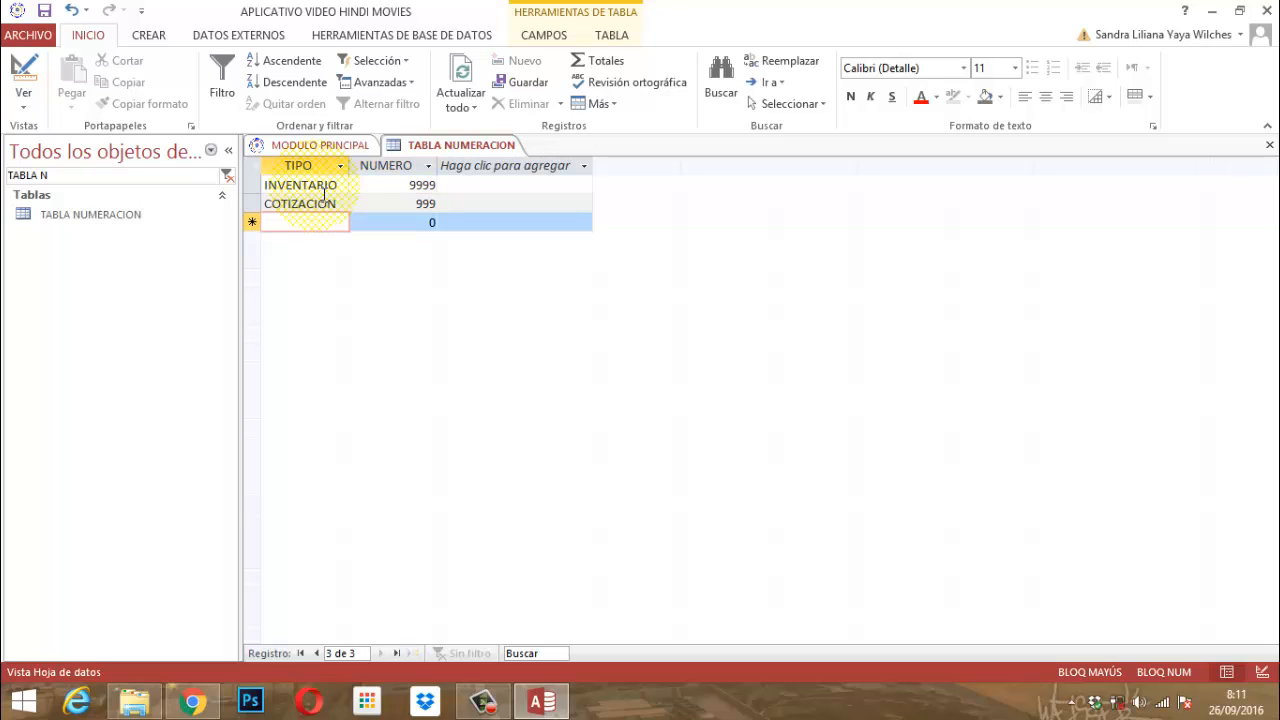
- Enter a third record with TIPO ORDEN DE PEDIDO and NUMERO 99999
text(ORD)
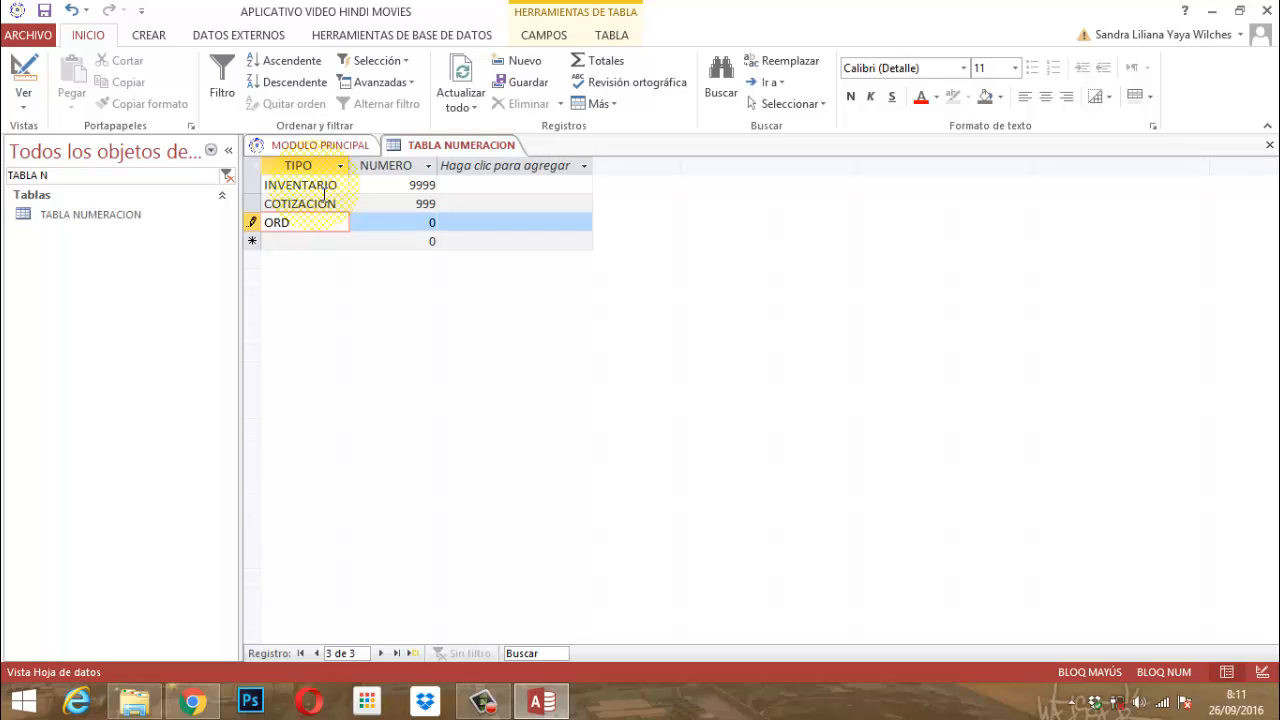
text(EN DE PEDIDO)
key(Tab)
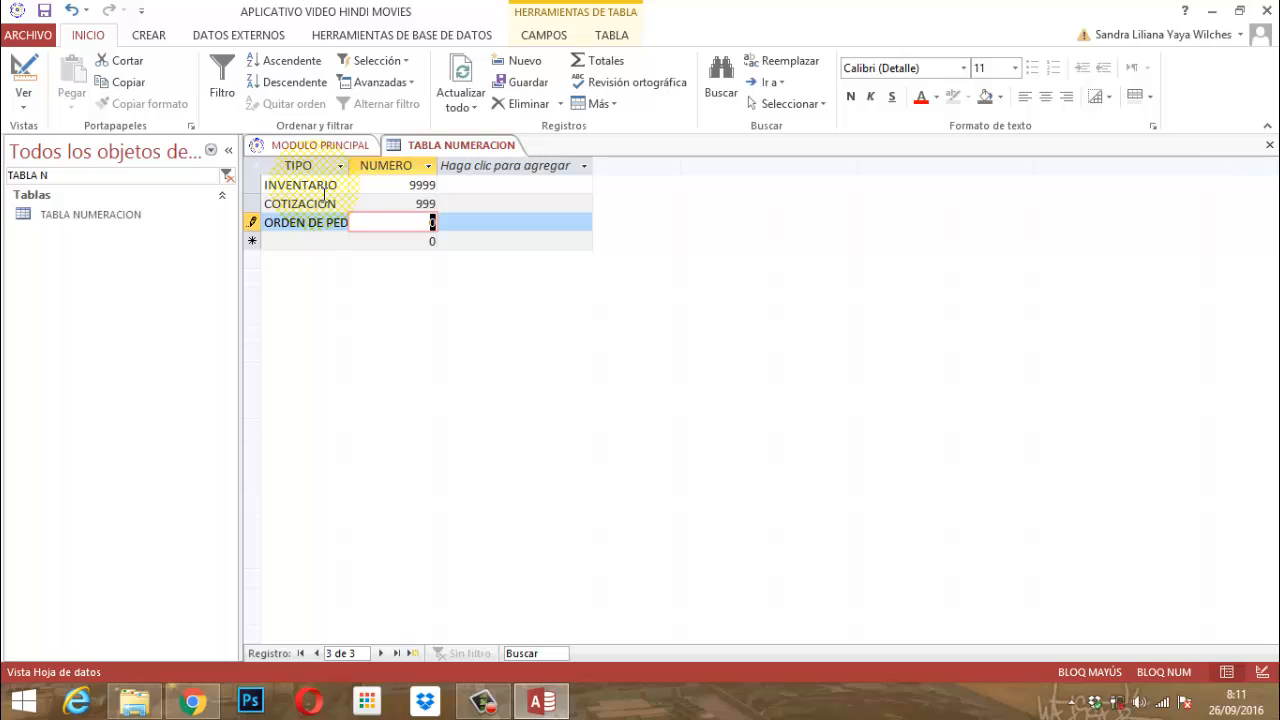
text(9)
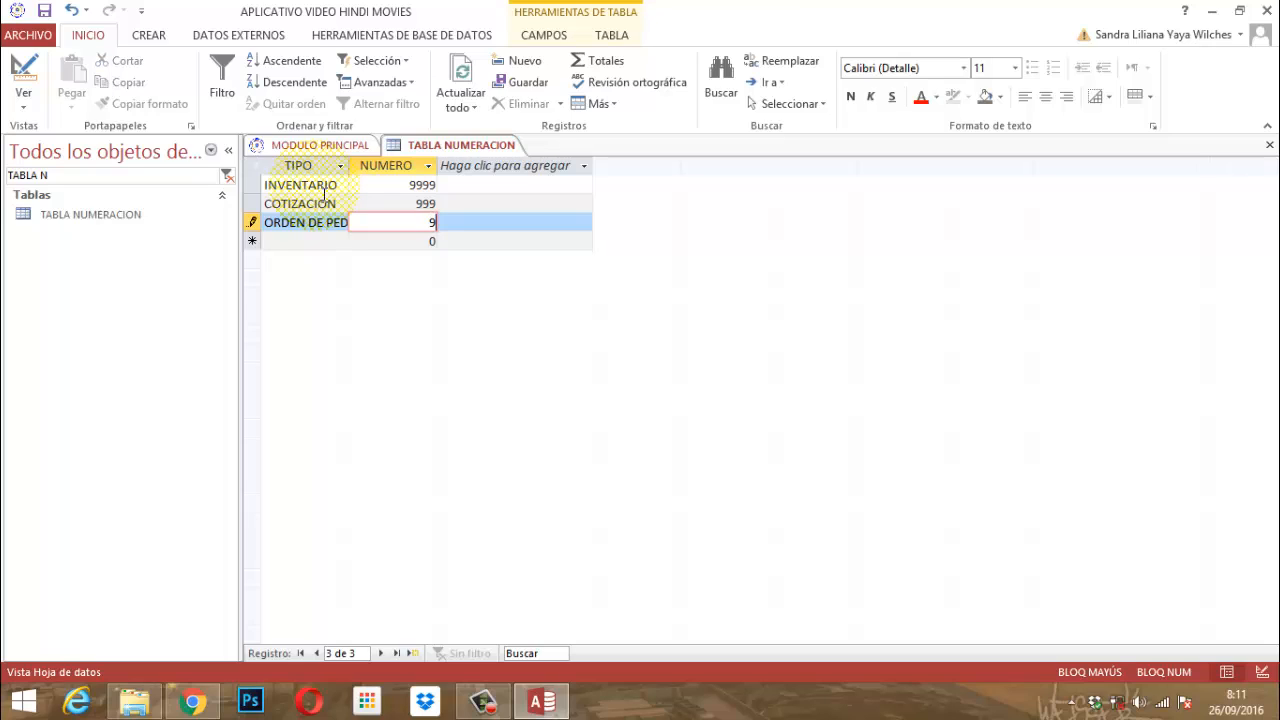
text(9999)
key(Tab)
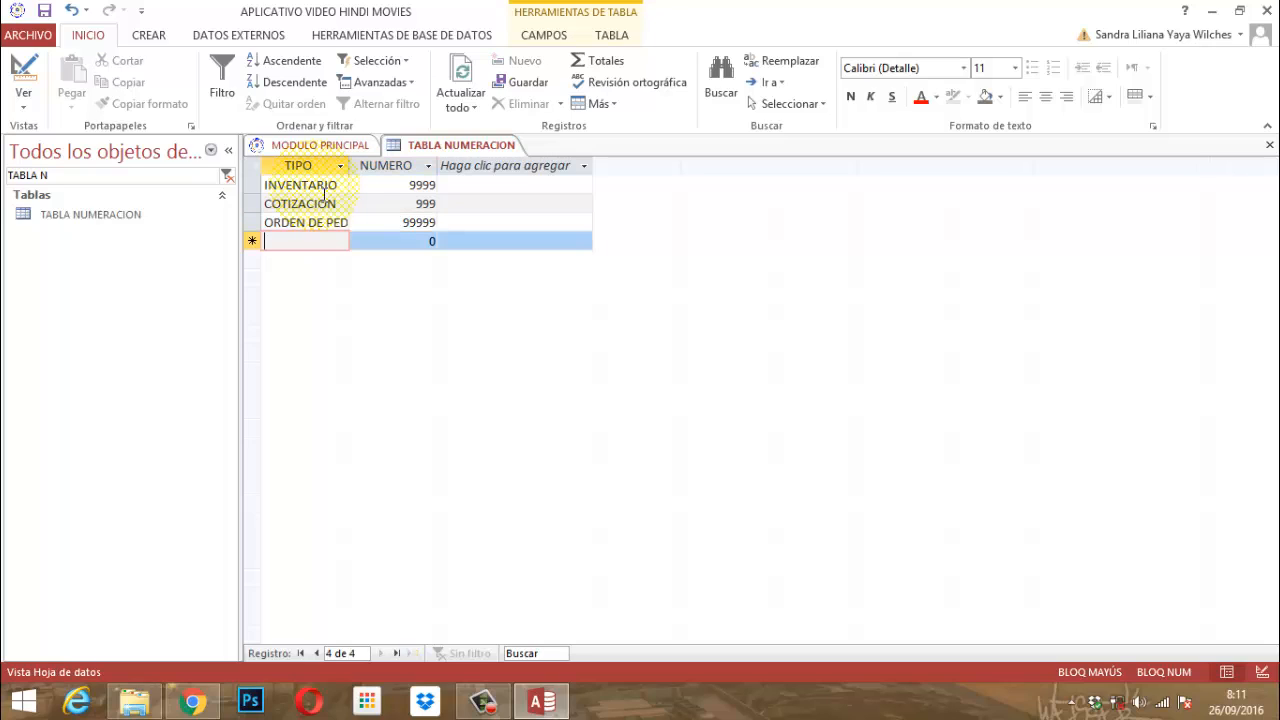
- Enter a fourth record with TIPO REMISION and NUMERO 499999
text(REMISION)
key(Tab)
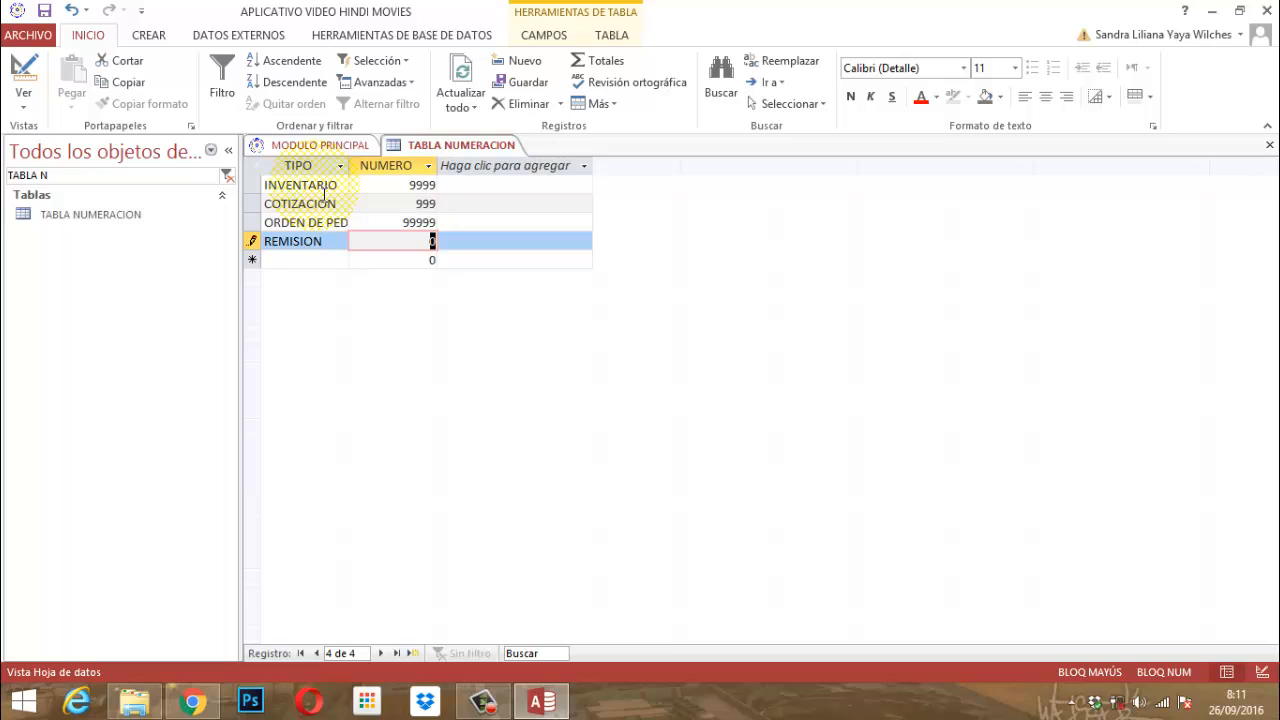
text(4)
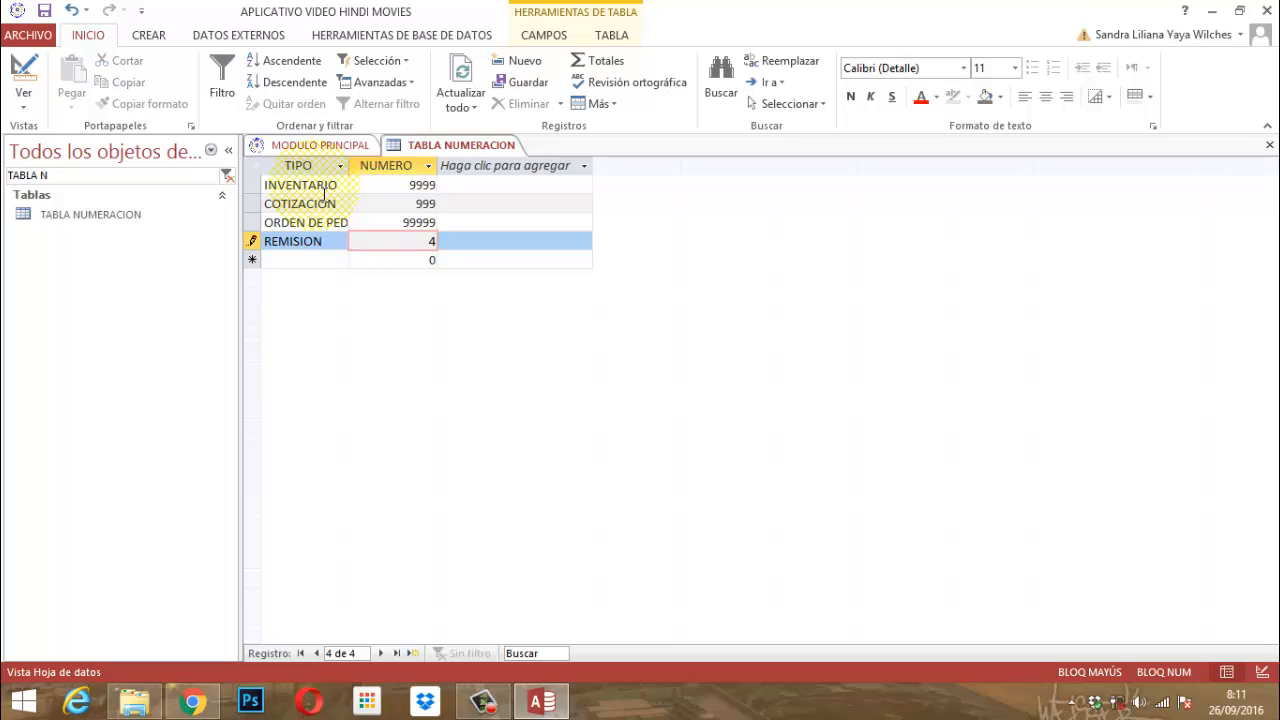
text(99999)
key(Tab)
- Enter a fifth record with TIPO FACTURACIN and NUMERO 999999, and fit the TIPO column width to its contents
text(FACTURACIN)
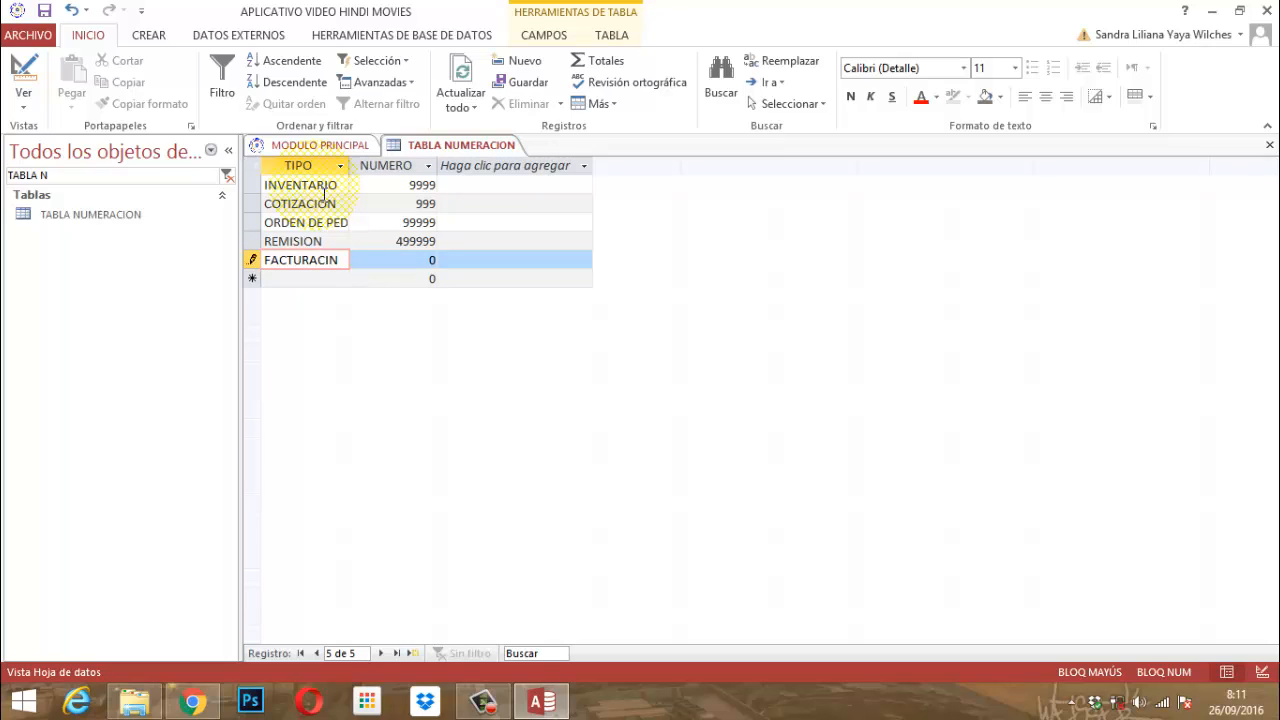
key(Tab)
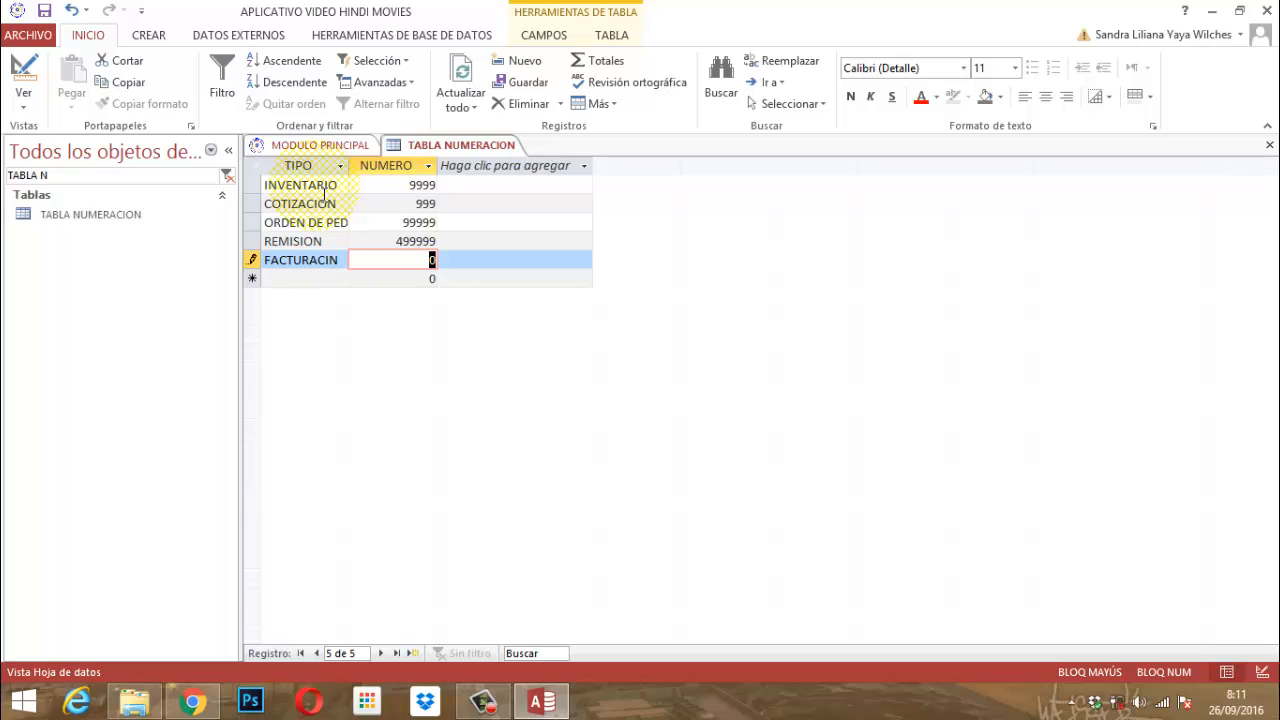
text(999)
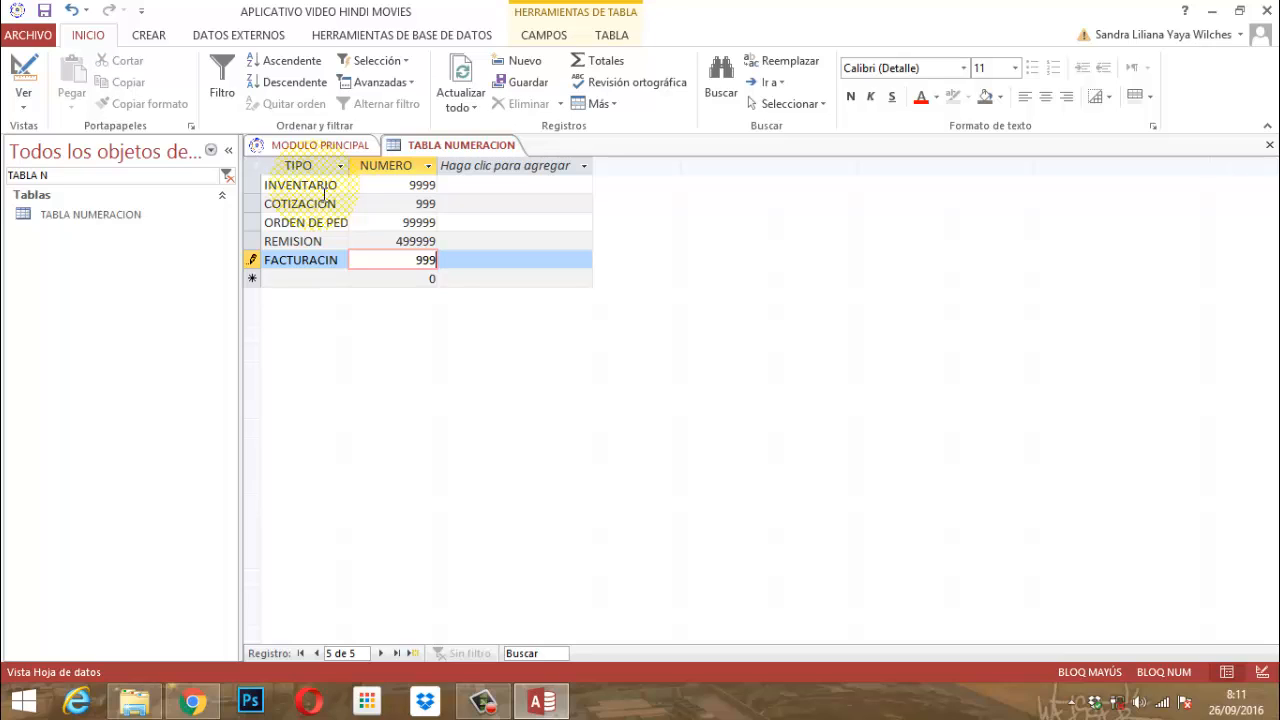
text(999)
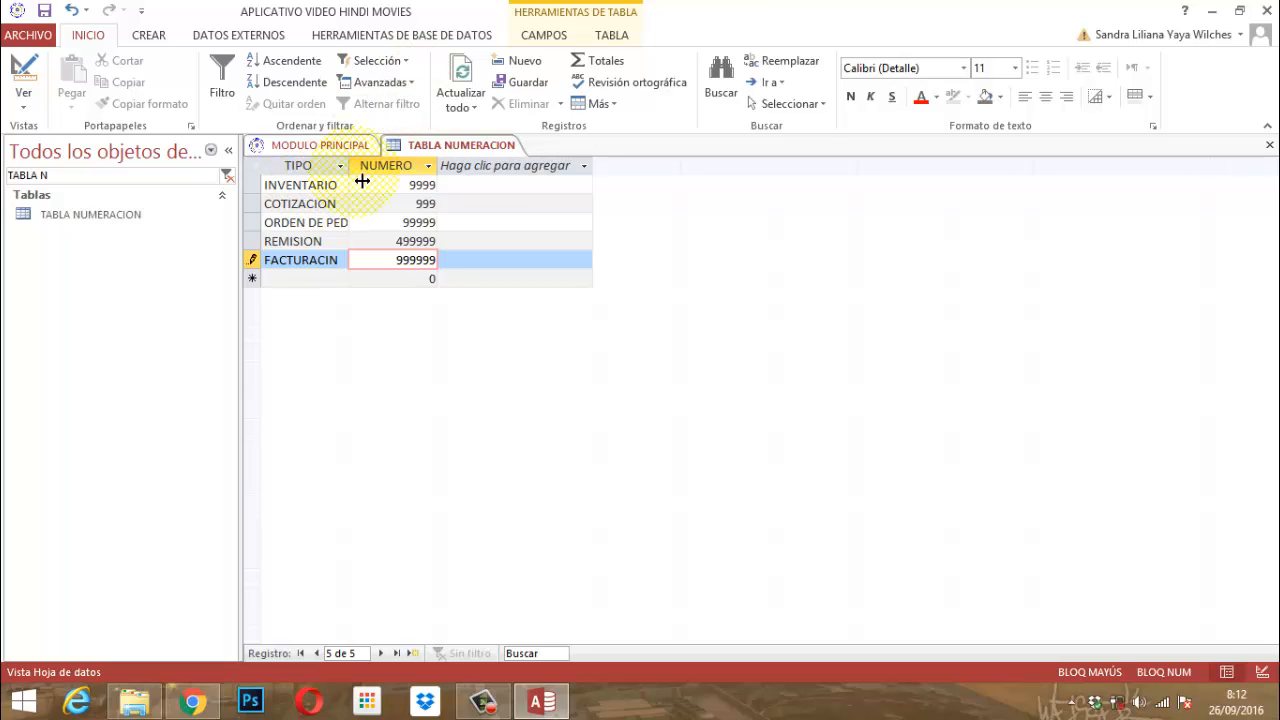
double_click(350, 168)
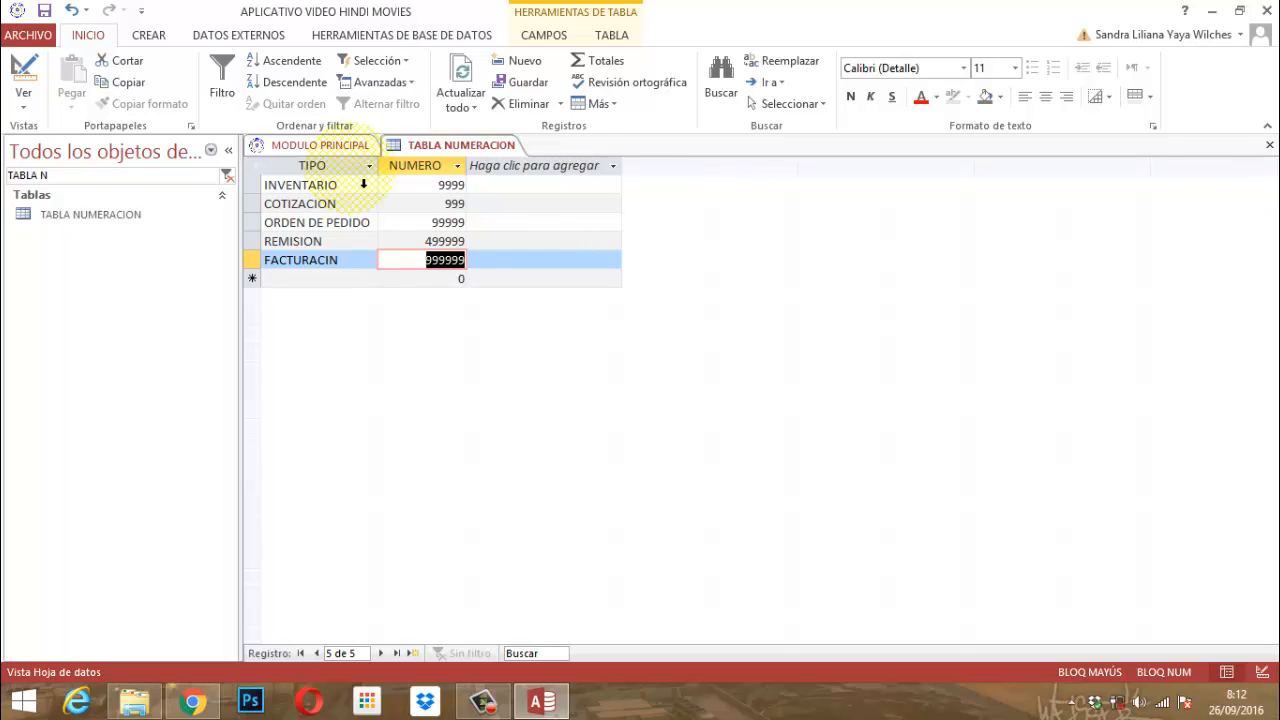
- Save TABLA NUMERACION and close it
right_click(427, 143)
click(460, 150)
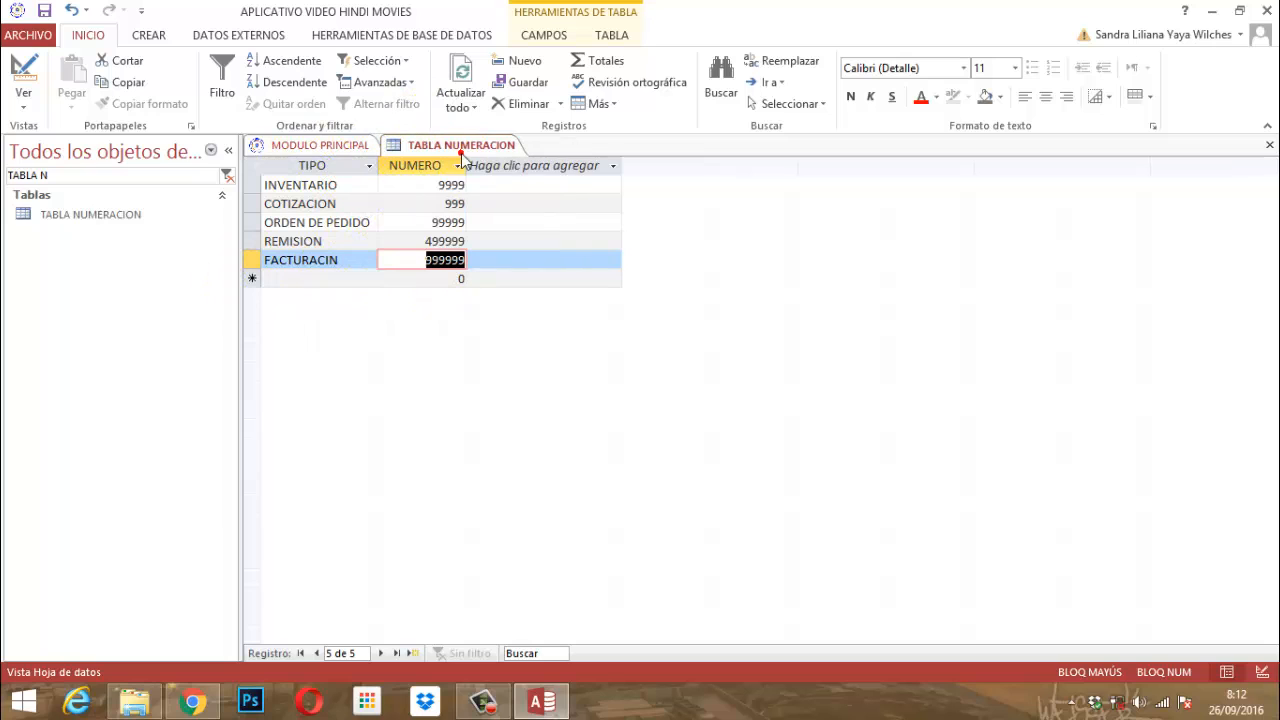
right_click(462, 152)
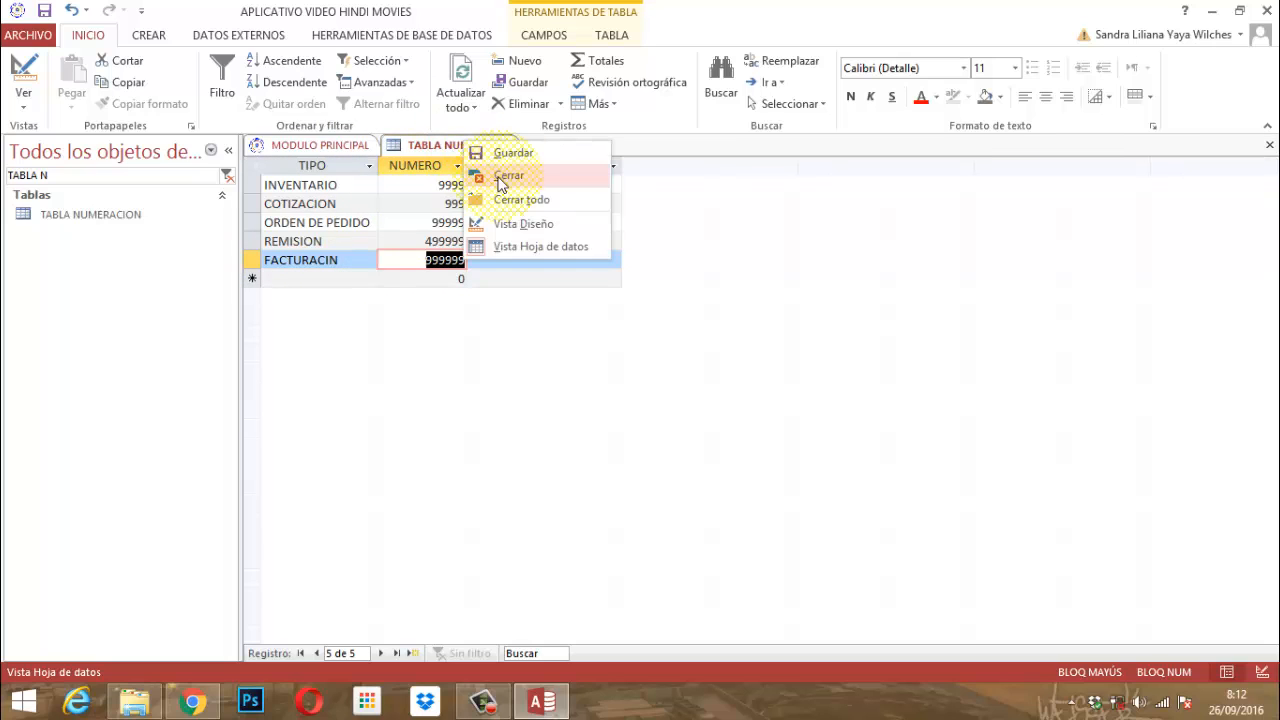
click(498, 176)
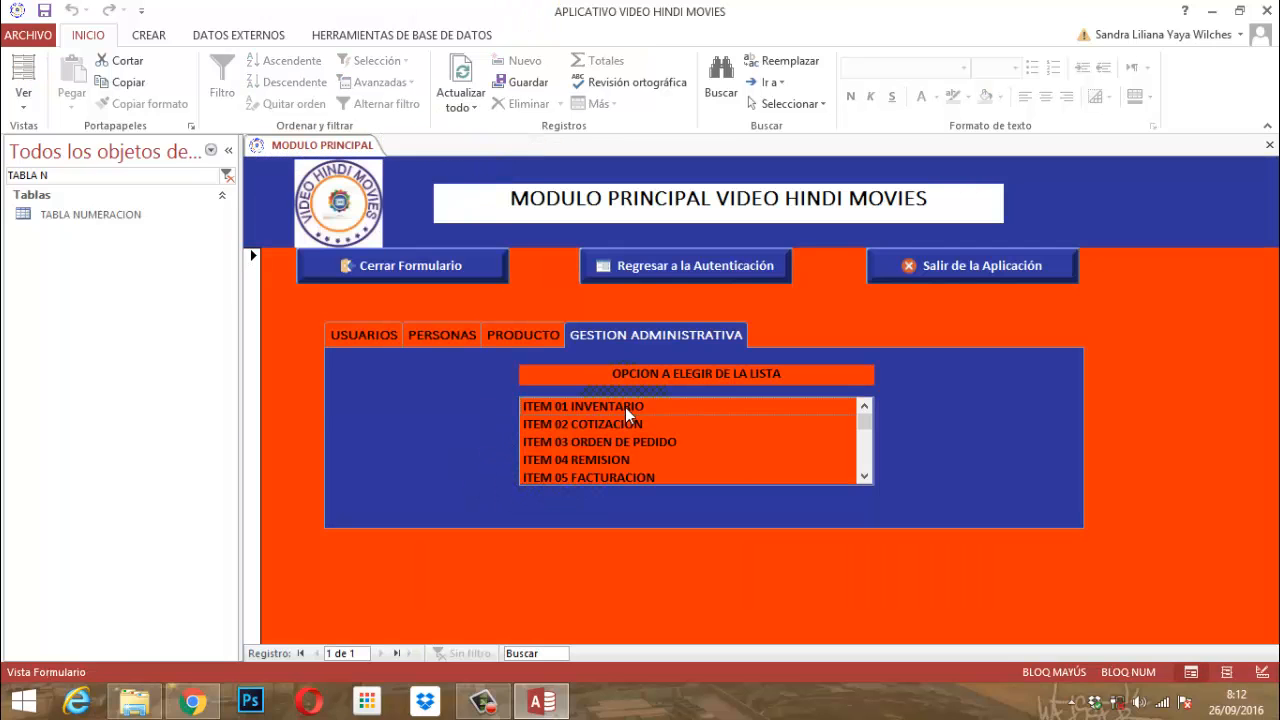
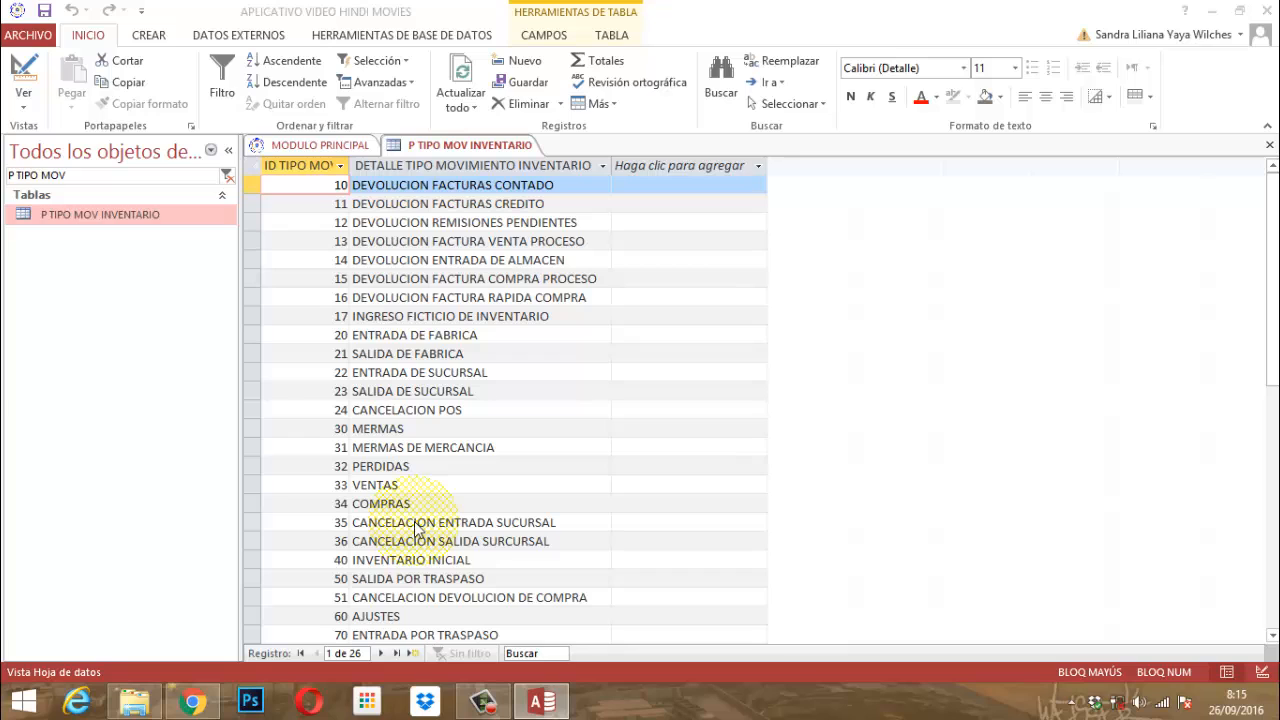
- Look through the movement type records in P TIPO MOV INVENTARIO down to the last entry and back
click(484, 616)
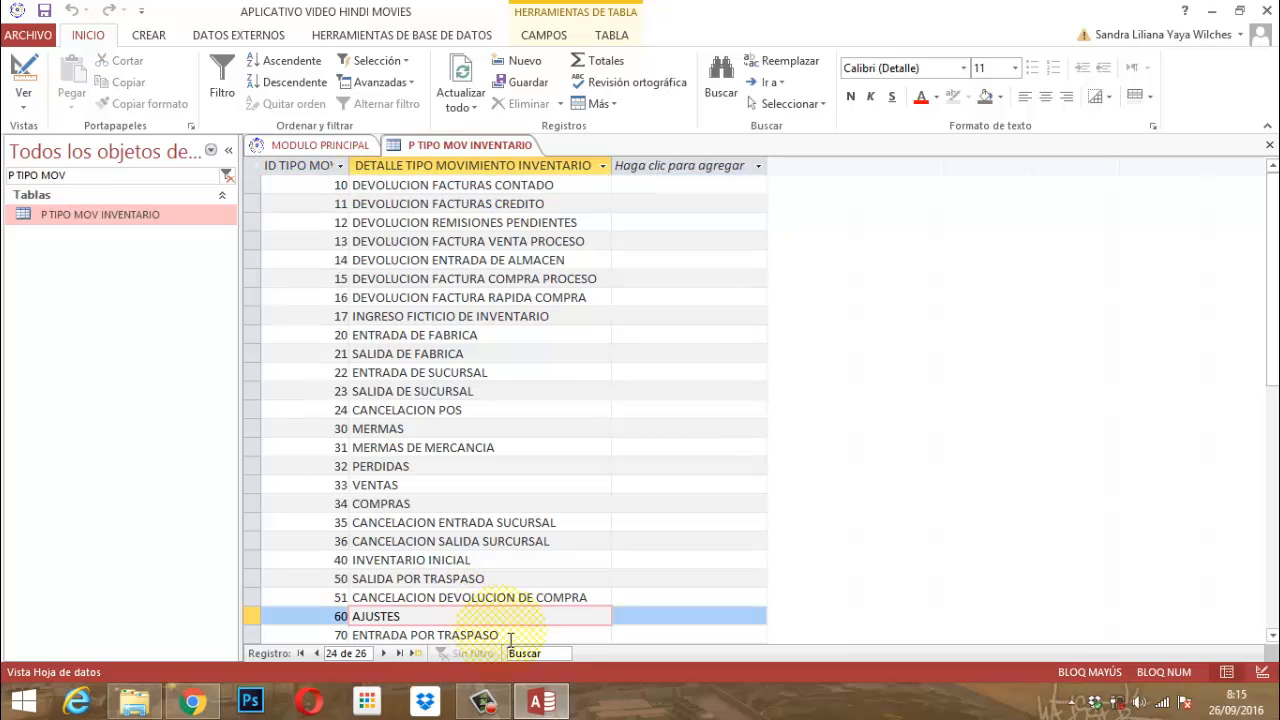
scroll(486, 634, down, 3)
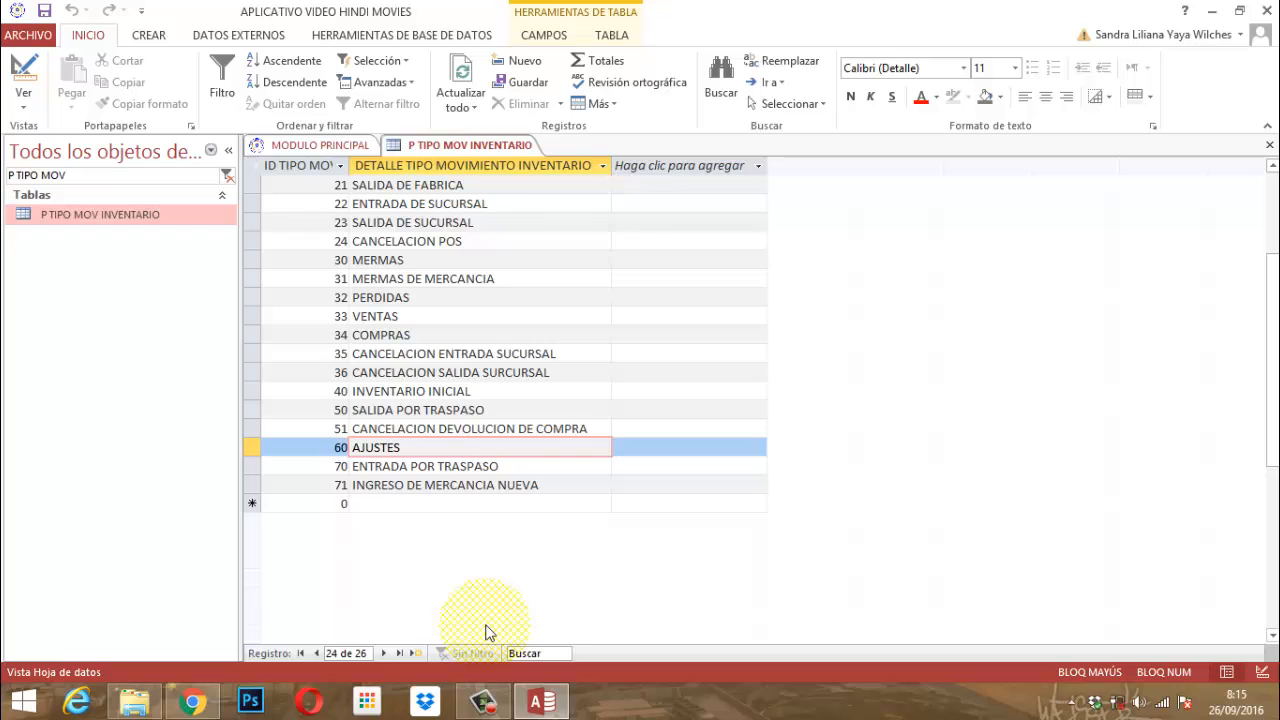
scroll(444, 443, up, 3)
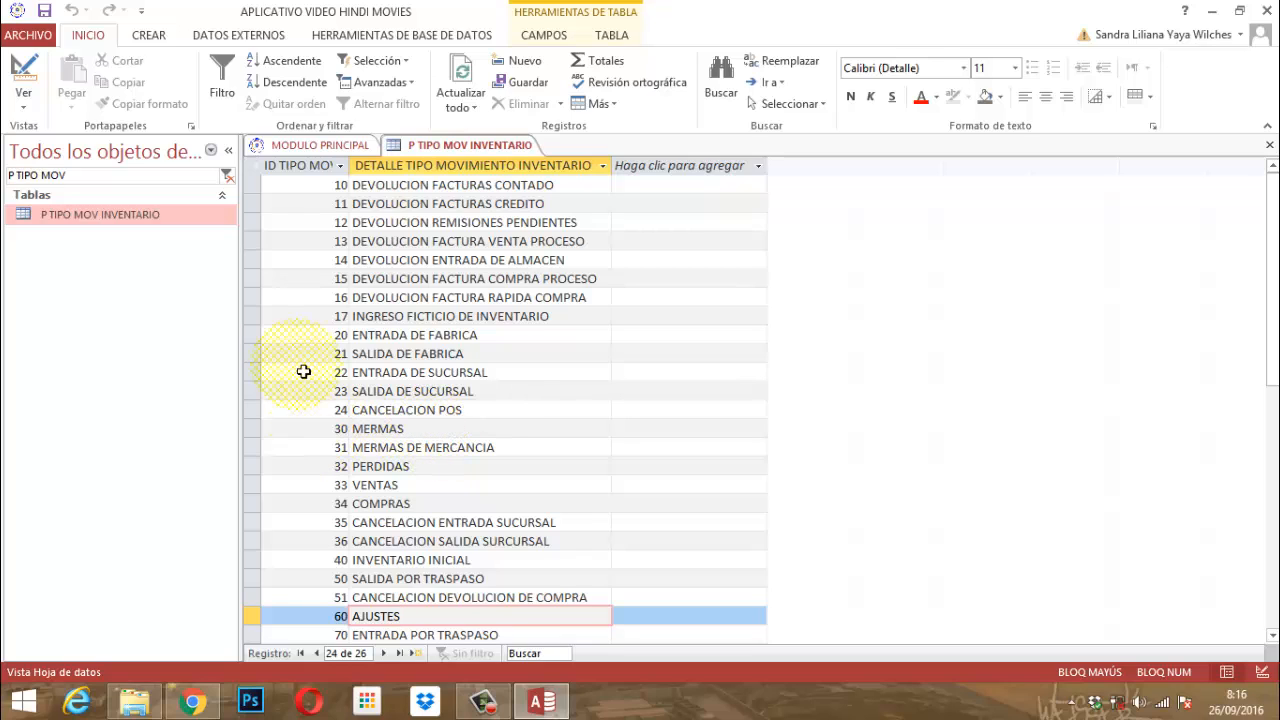
- Close the P TIPO MOV INVENTARIO datasheet and open the table in design view
right_click(474, 145)
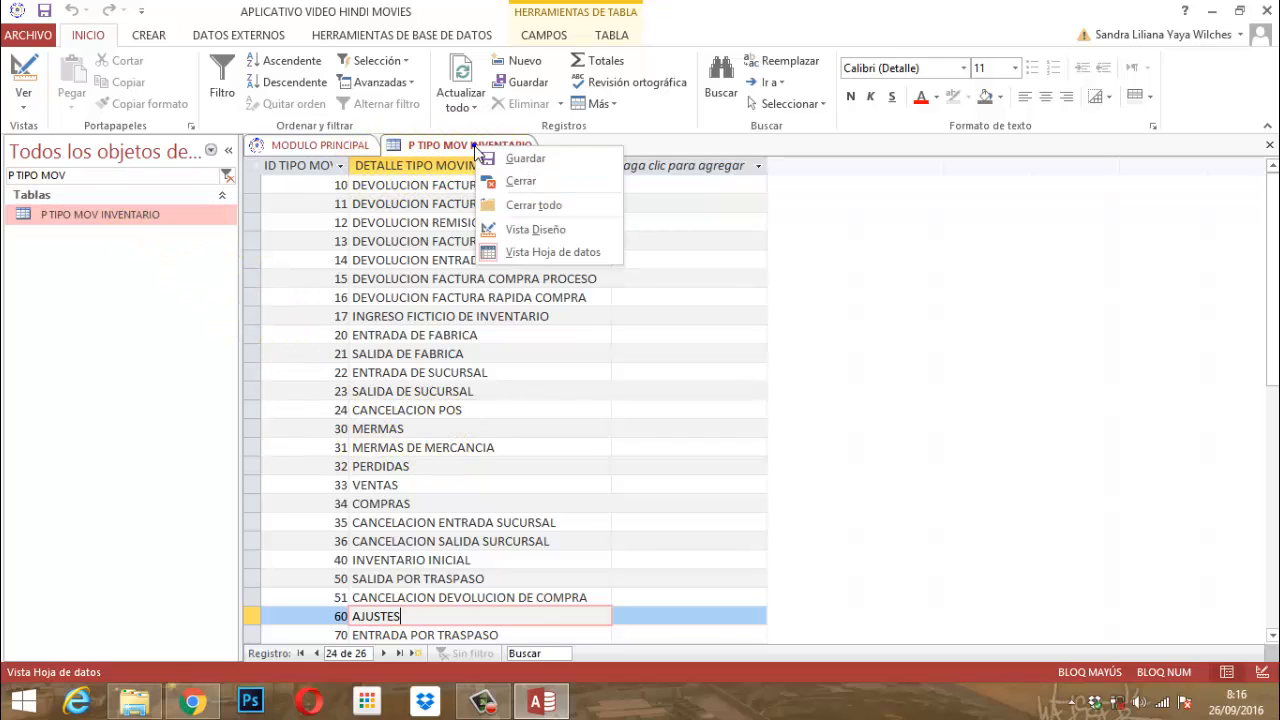
click(516, 183)
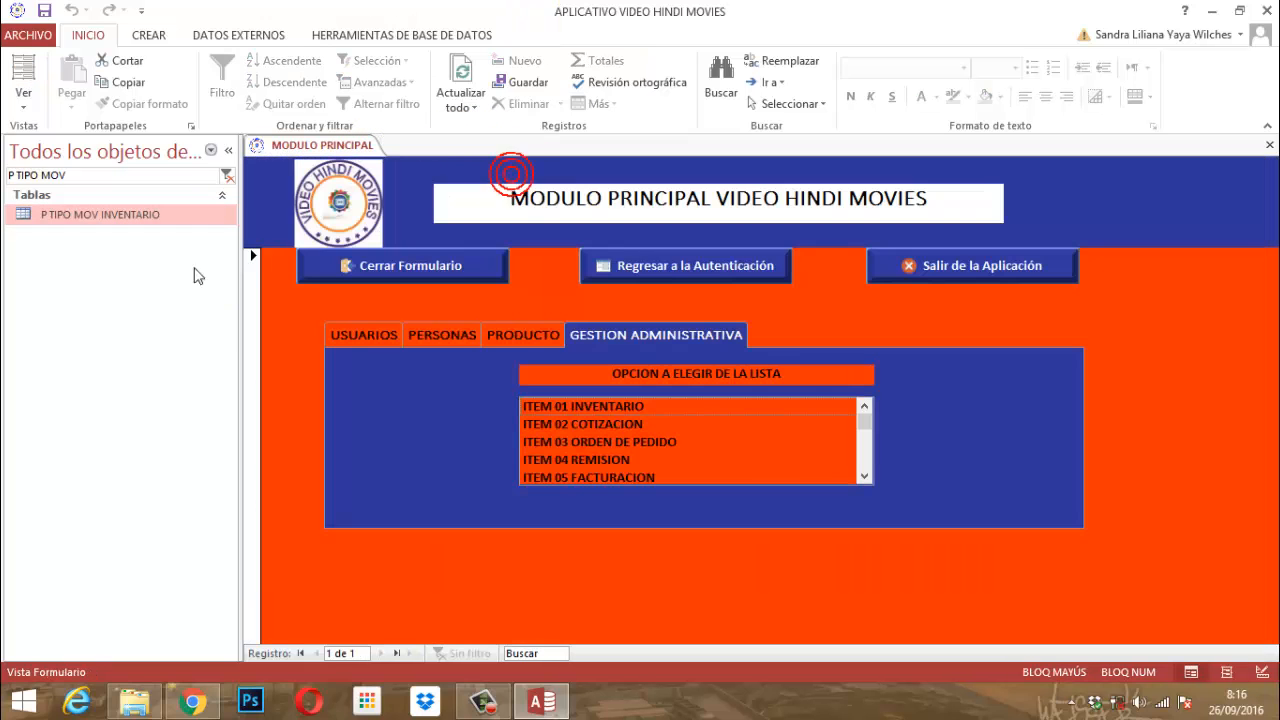
right_click(82, 224)
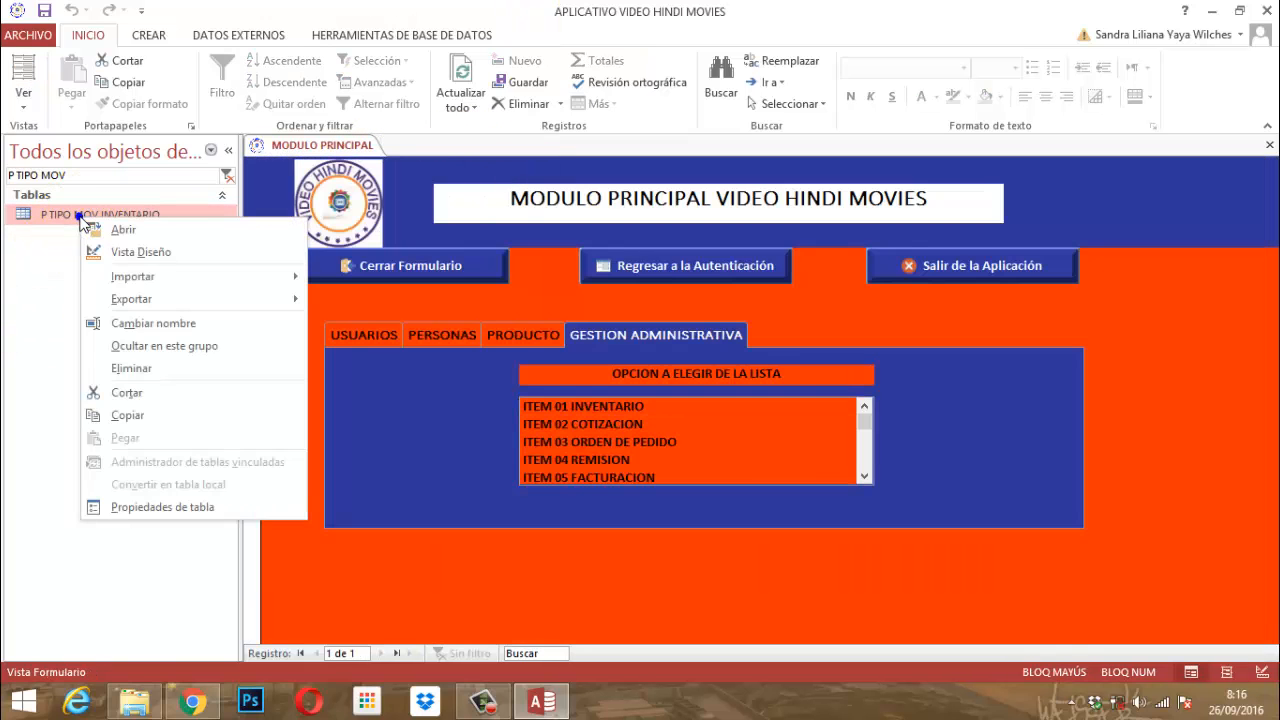
click(130, 257)
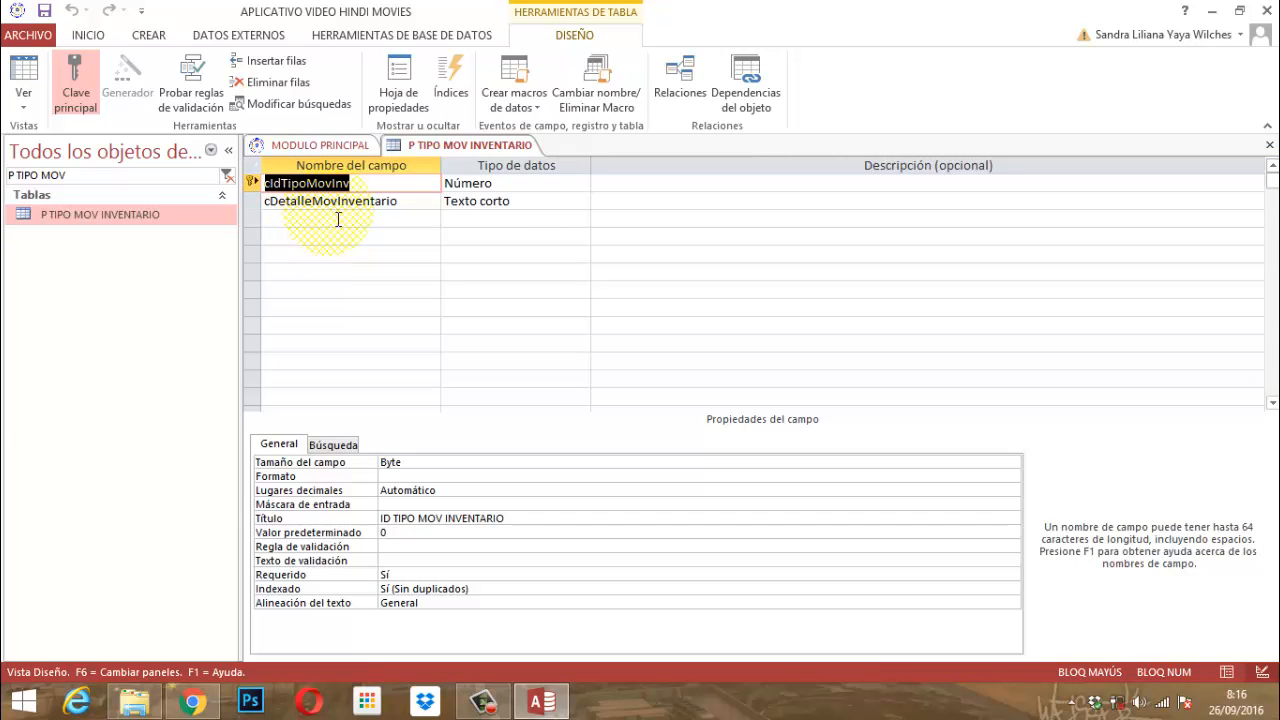
- Rename the primary key field cIdTipoMovInv as MOVINVENT
click(355, 188)
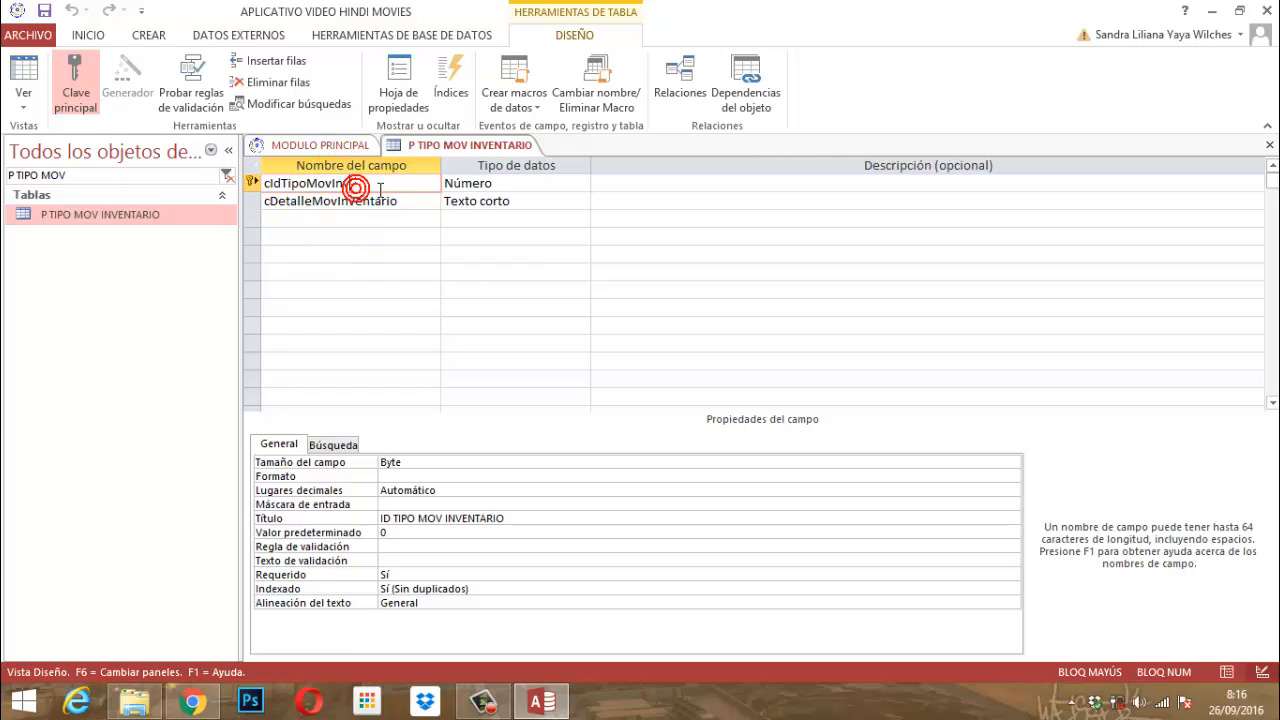
key(BackSpace)
key(BackSpace)
key(BackSpace)
key(BackSpace)
key(BackSpace)
key(BackSpace)
key(BackSpace)
key(BackSpace)
key(BackSpace)
key(BackSpace)
key(BackSpace)
key(BackSpace)
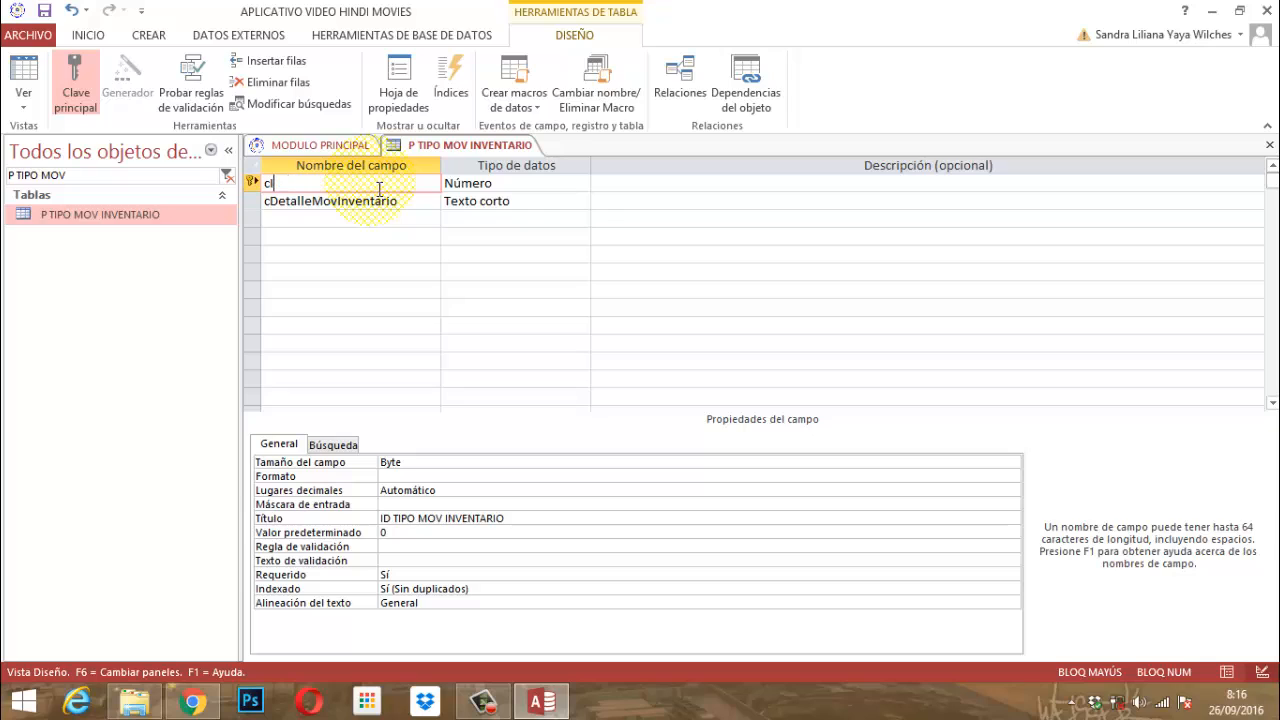
key(BackSpace)
key(Caps_Lock)
text(mo)
key(BackSpace)
key(BackSpace)
key(Caps_Lock)
text(MOVINV)
text(ENT)
key(Tab)
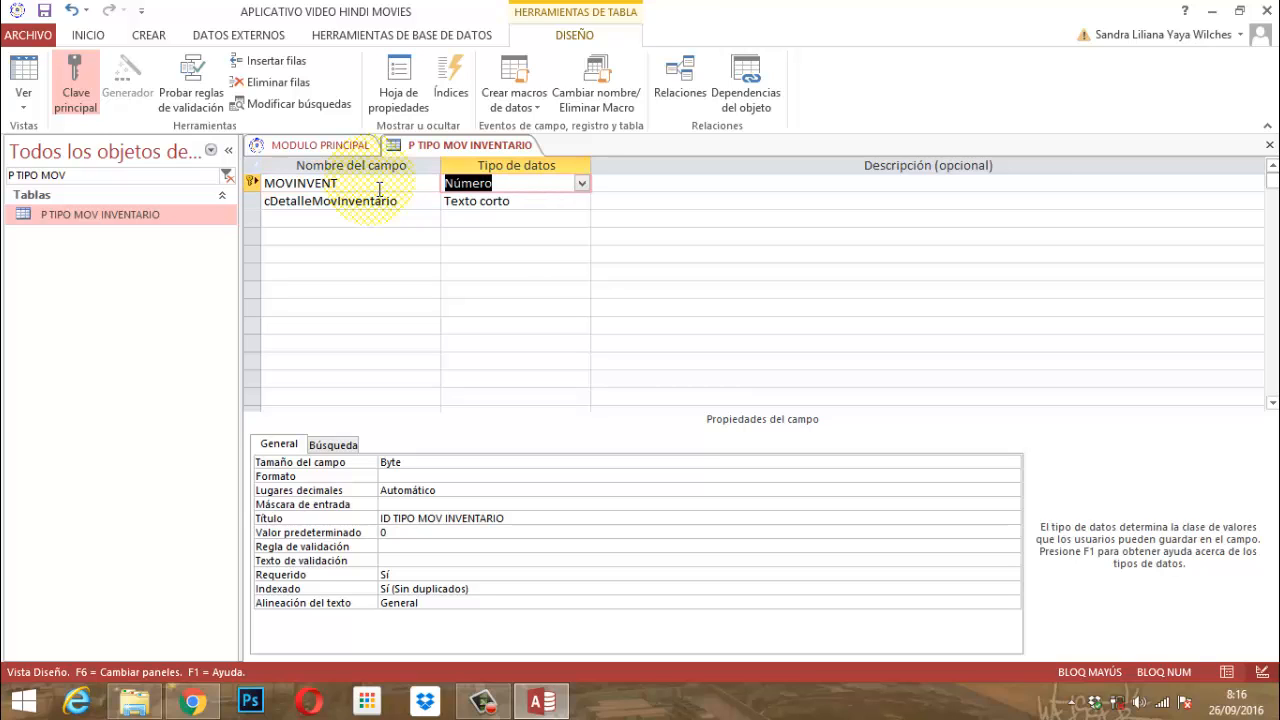
- Rename the field cDetalleMovInventario as DESCRIPCION
key(Tab)
key(Tab)
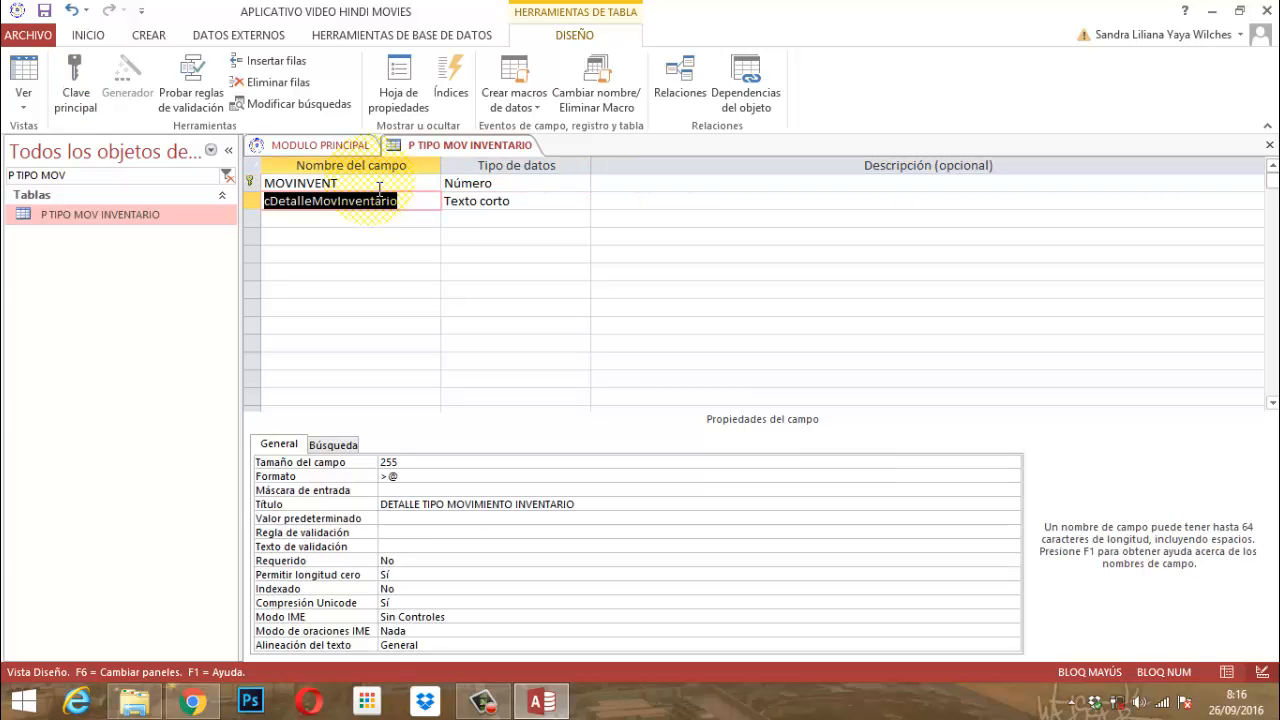
text(DESCRIP)
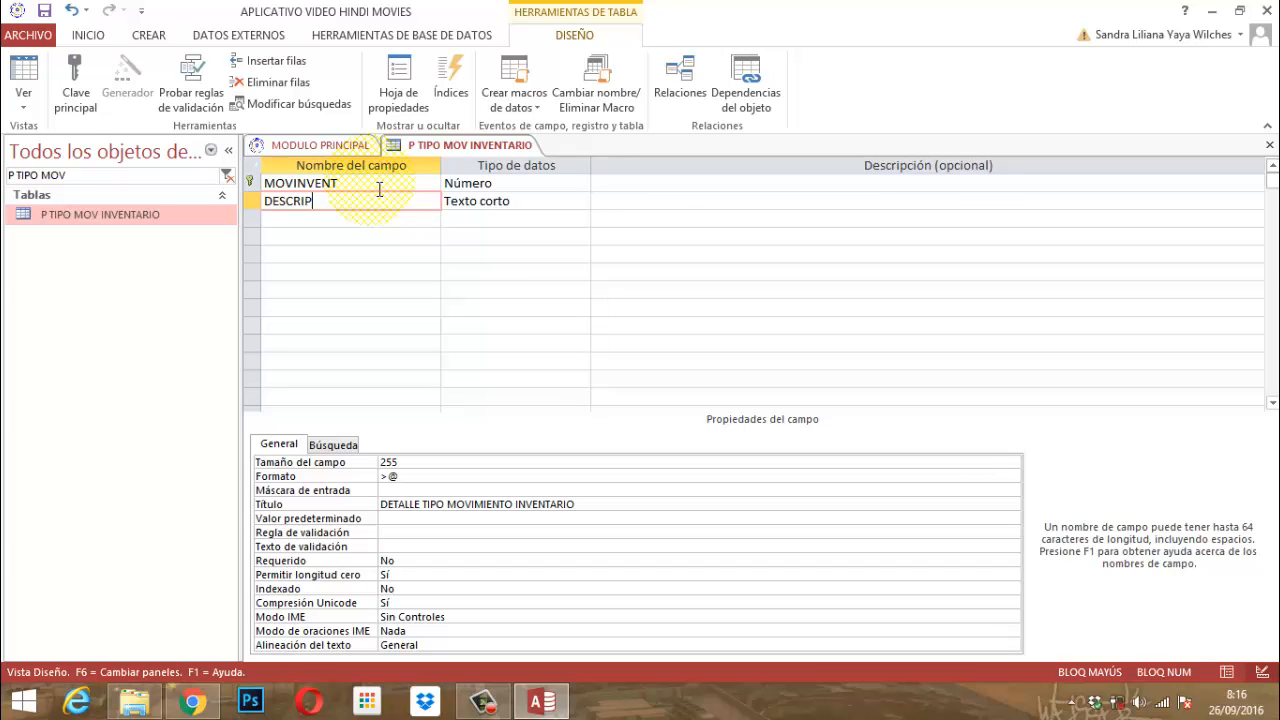
text(CION)
key(Tab)
key(Tab)
key(Tab)
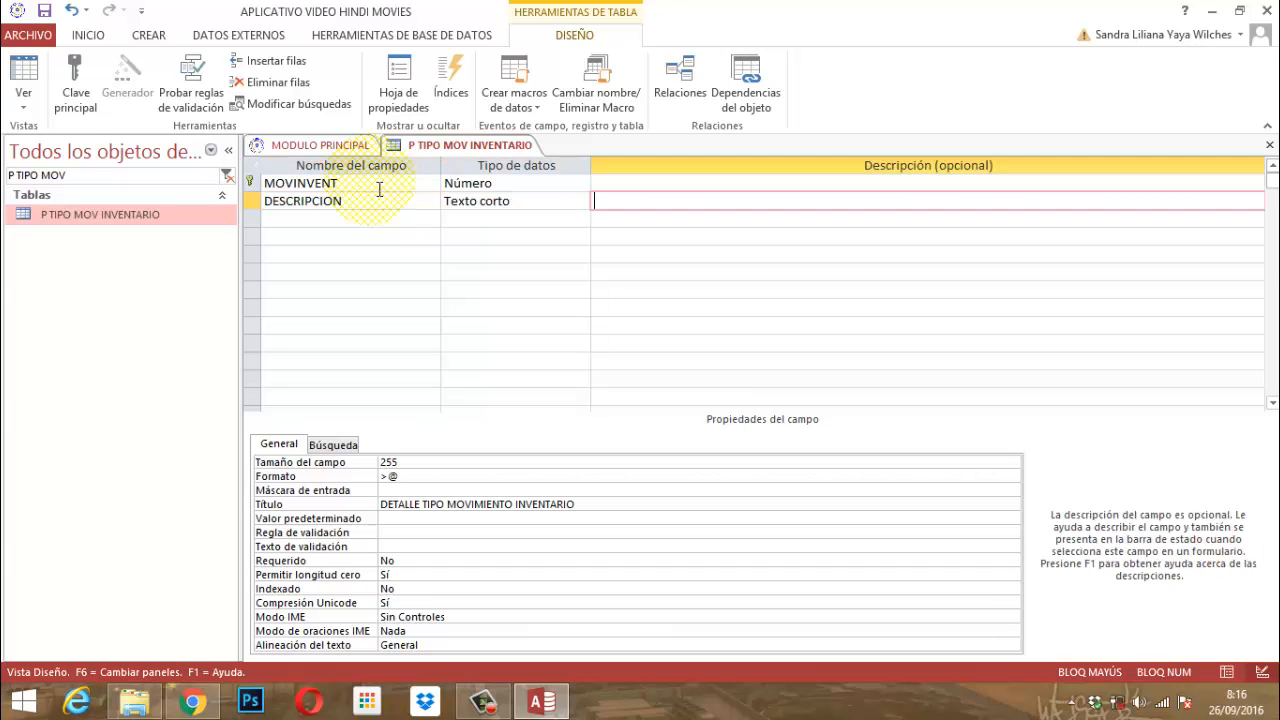
- Add a third field TIPOMOV with data type Texto corto and save the table design
text(TIPO)
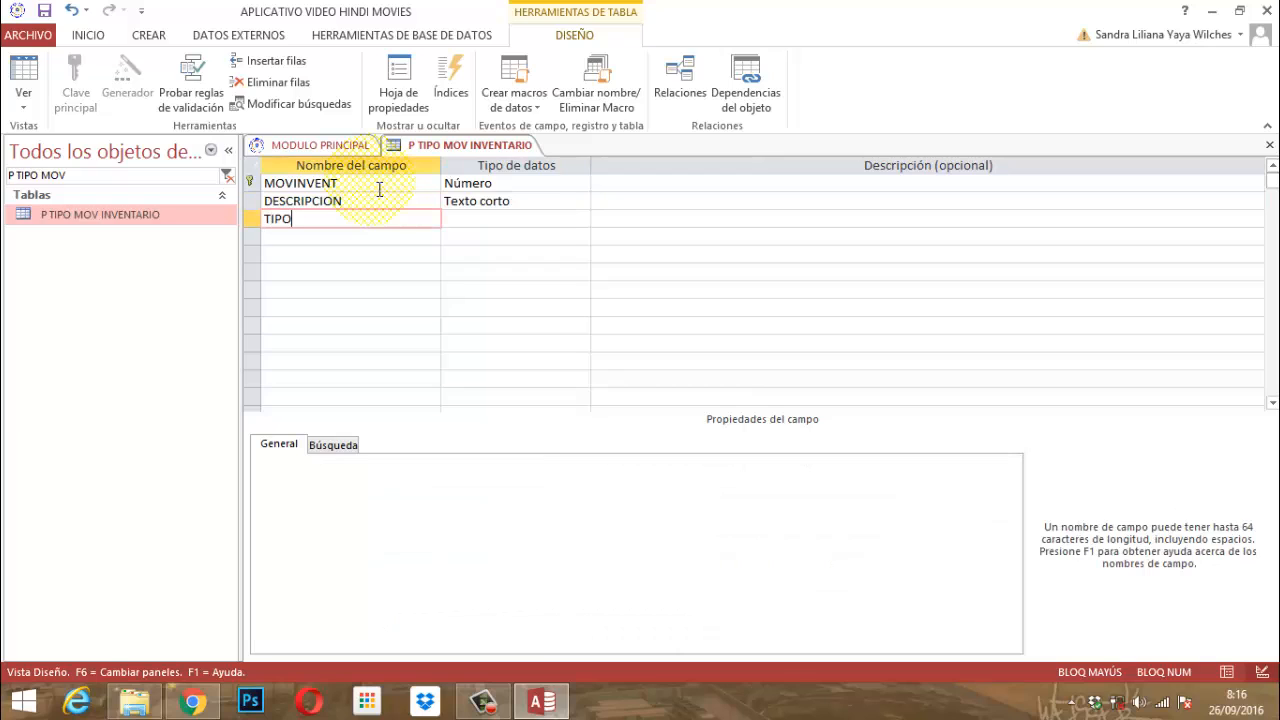
text(MOV)
key(Tab)
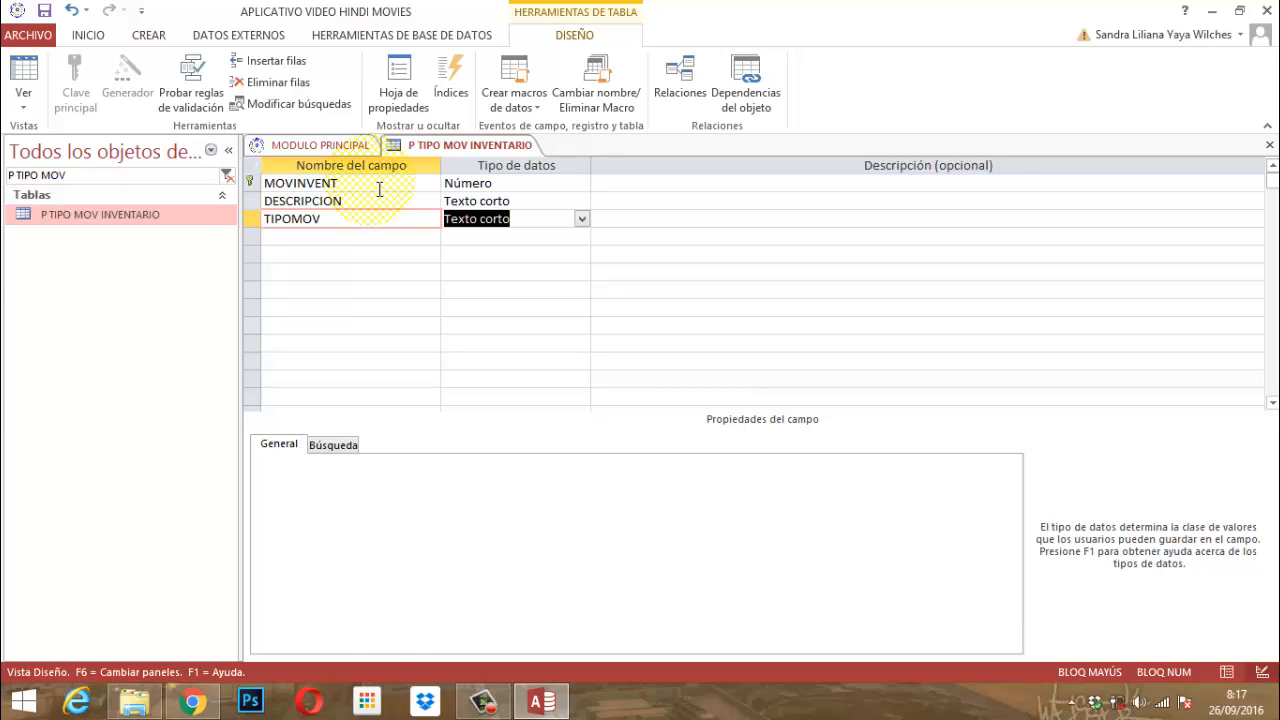
key(Tab)
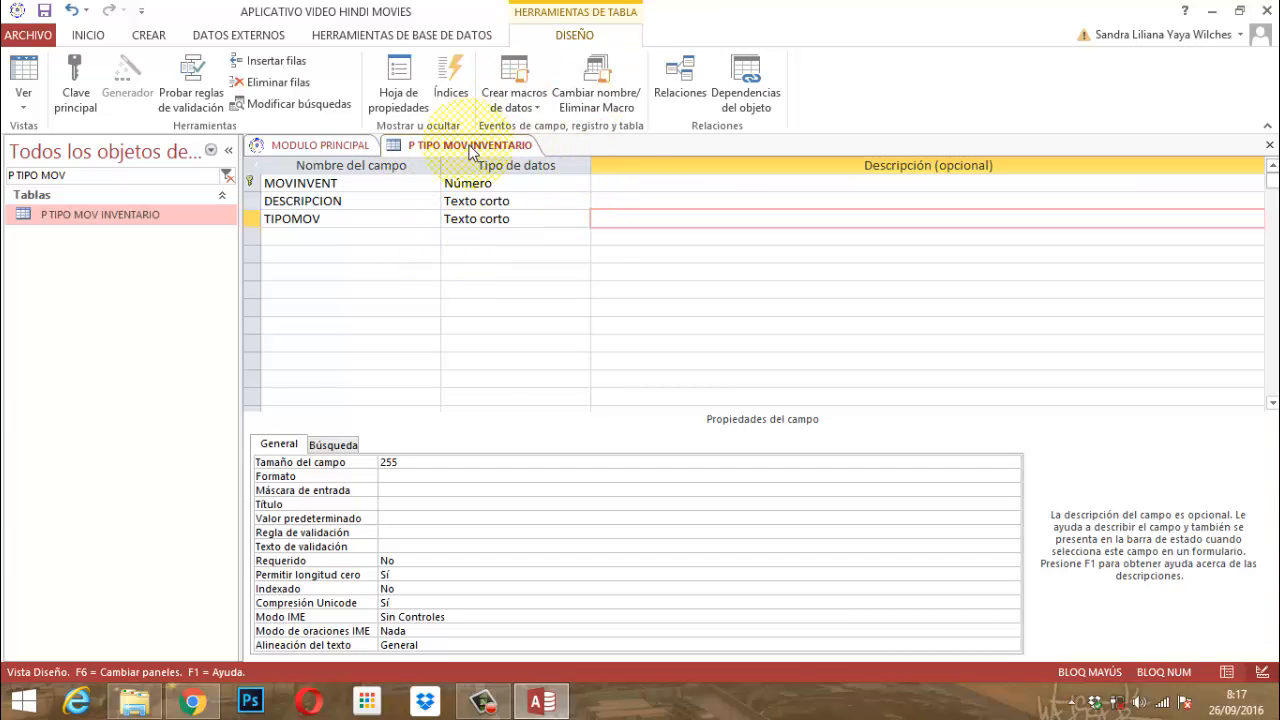
right_click(468, 146)
click(520, 157)
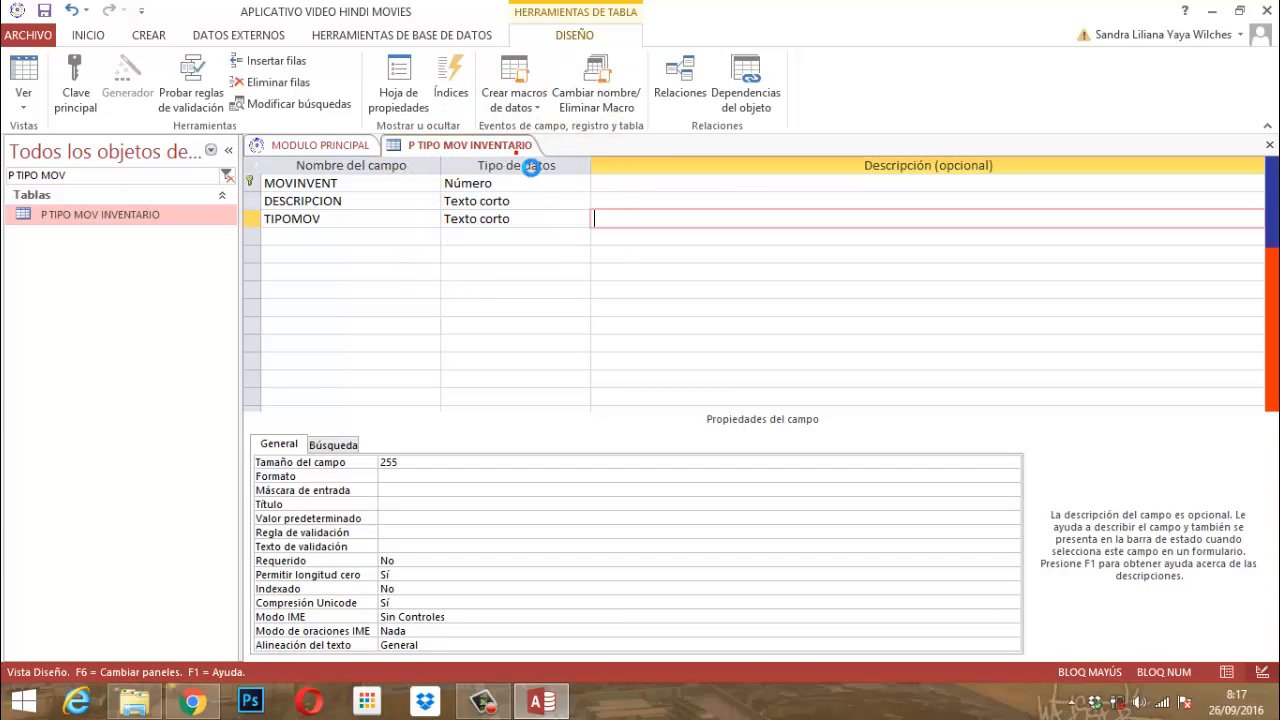
right_click(478, 146)
click(495, 152)
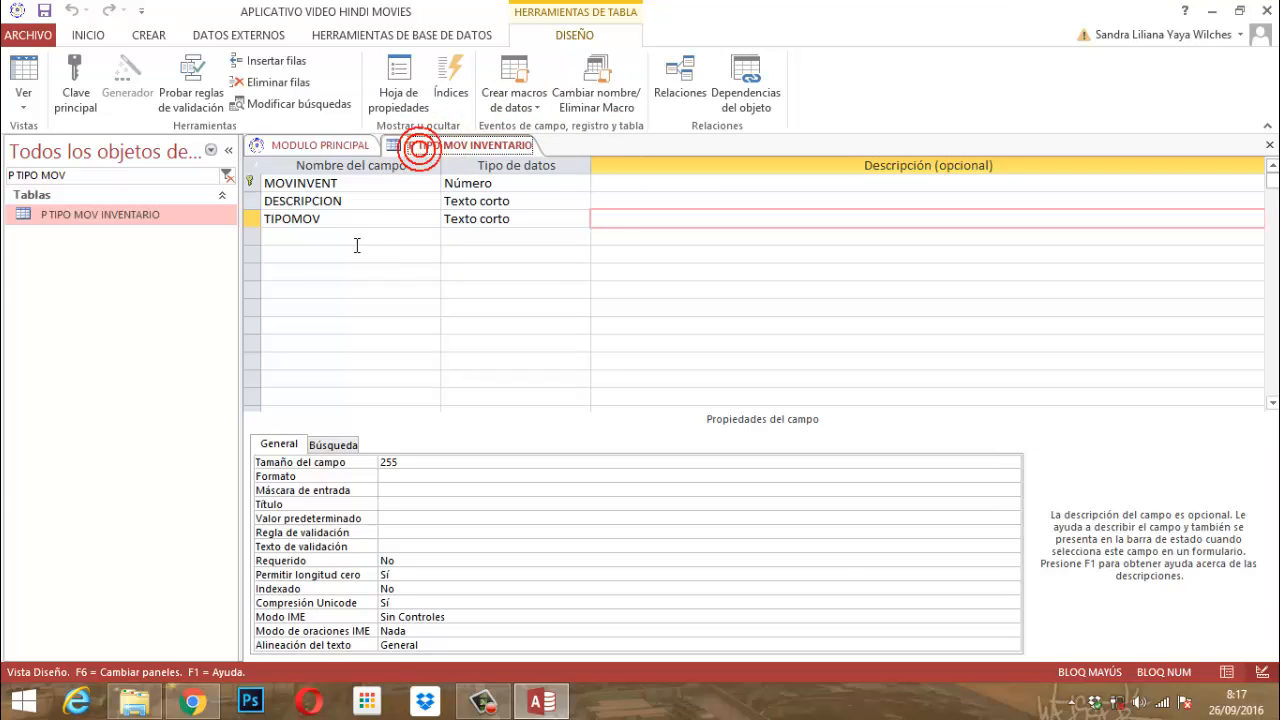
- Set the TIPOMOV field's lookup control to Cuadro combinado with Lista de valores as its row source type
click(535, 205)
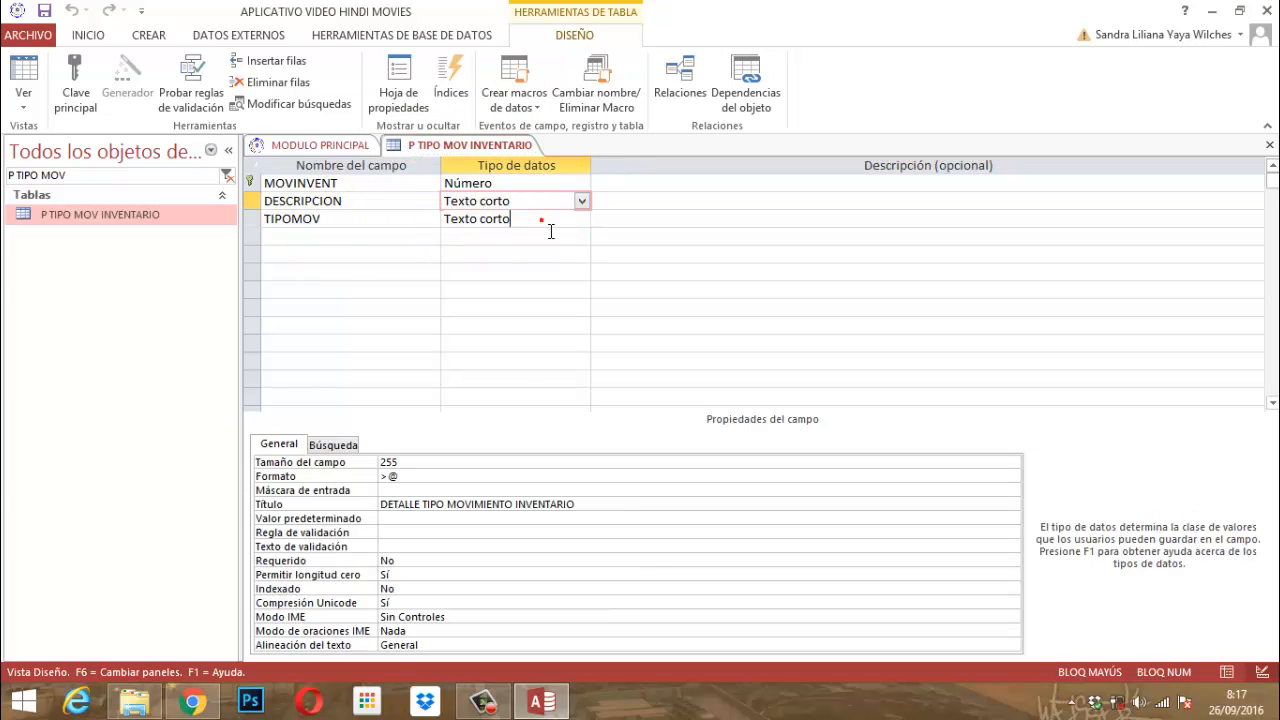
click(541, 219)
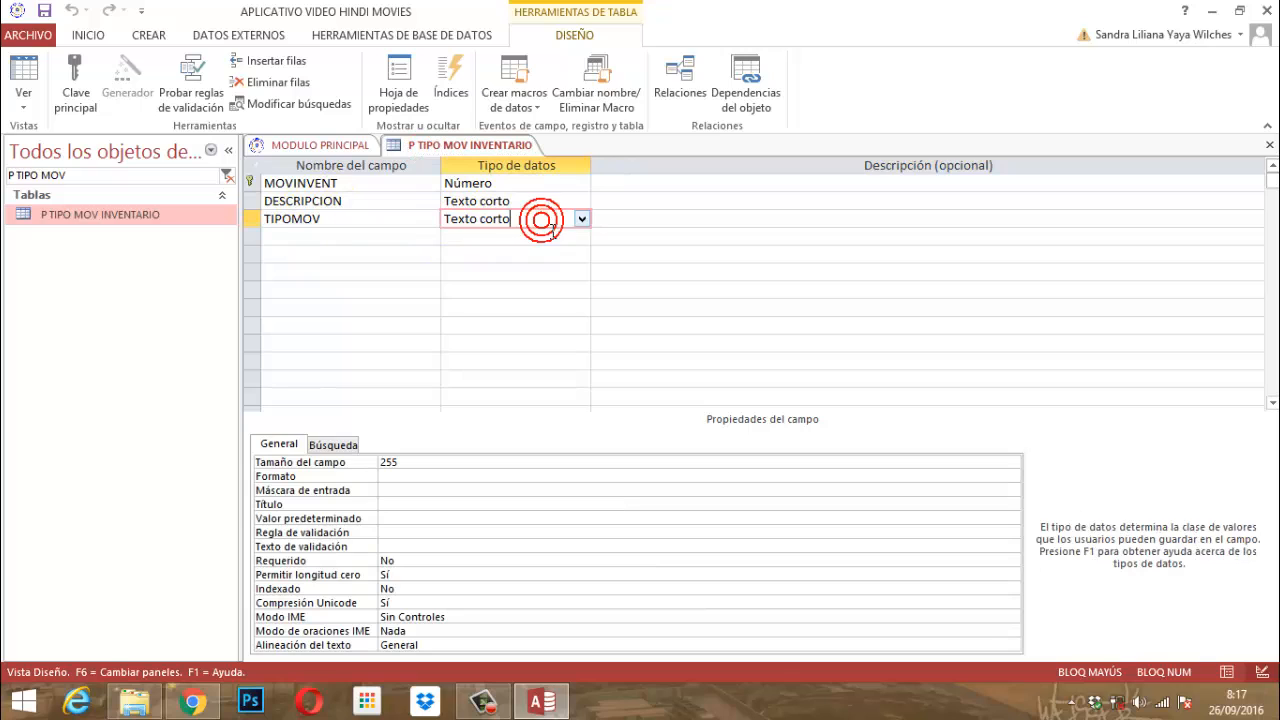
click(336, 446)
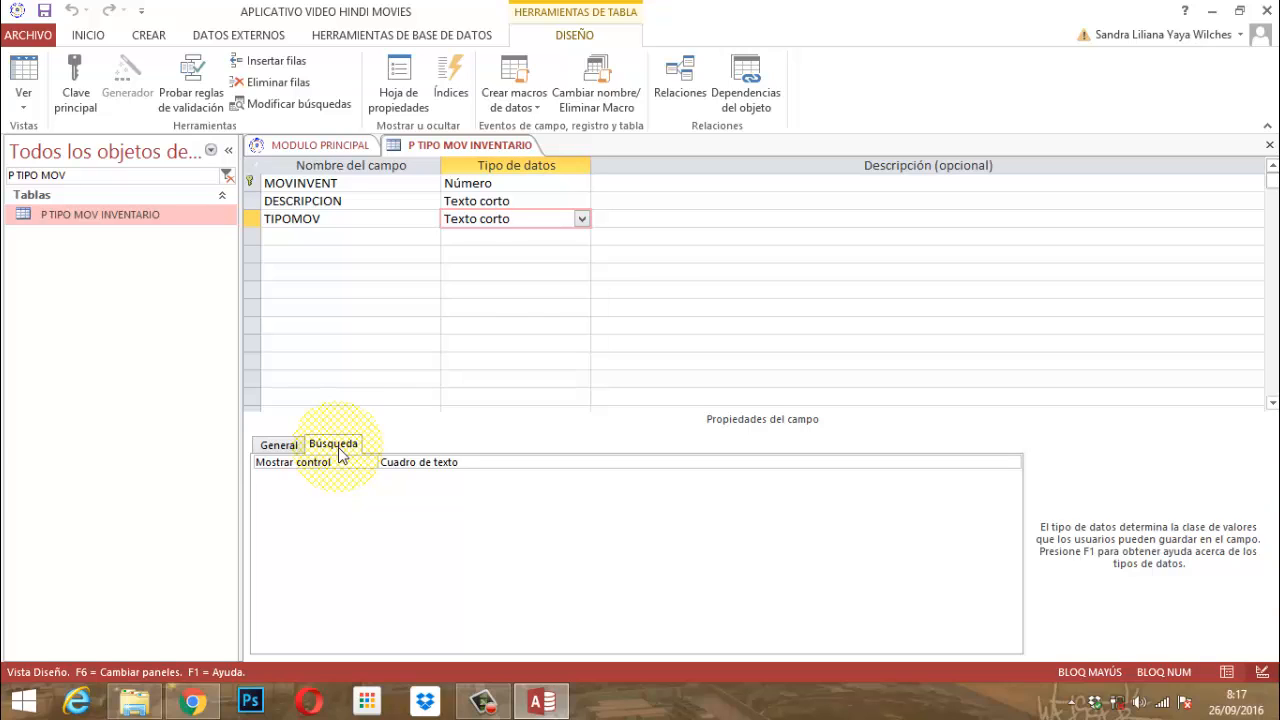
click(487, 465)
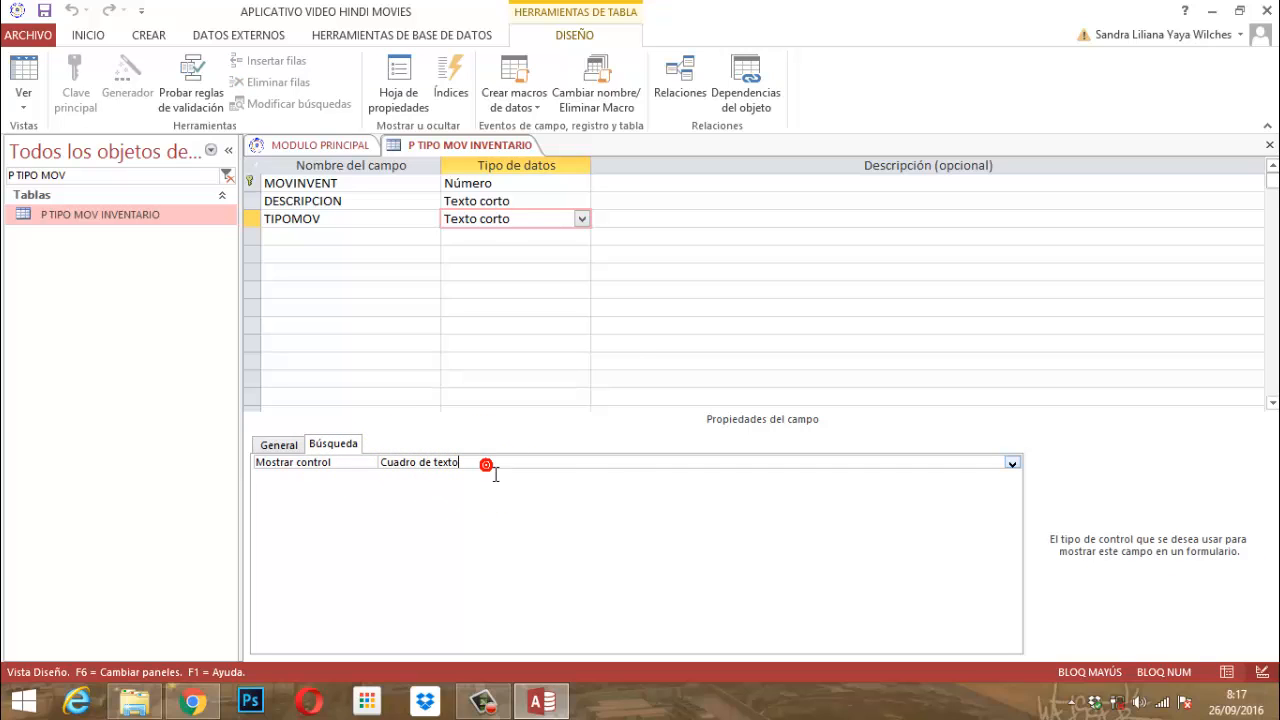
click(1012, 465)
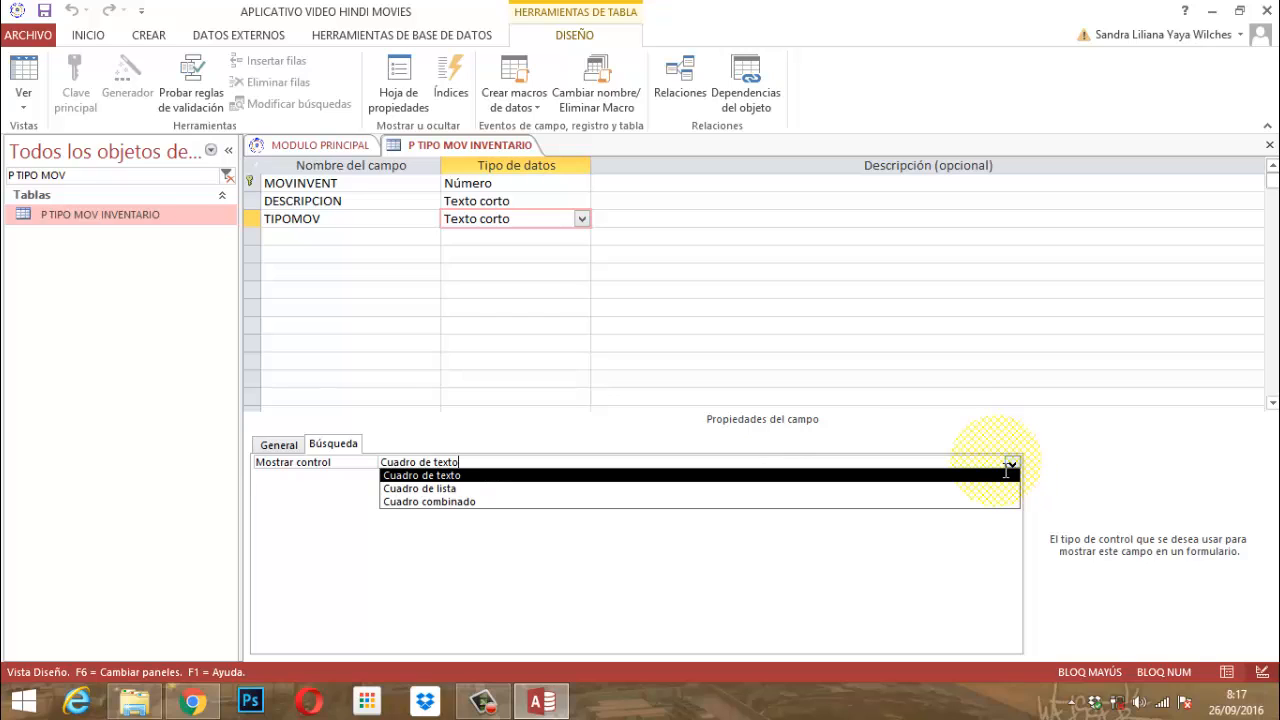
click(421, 504)
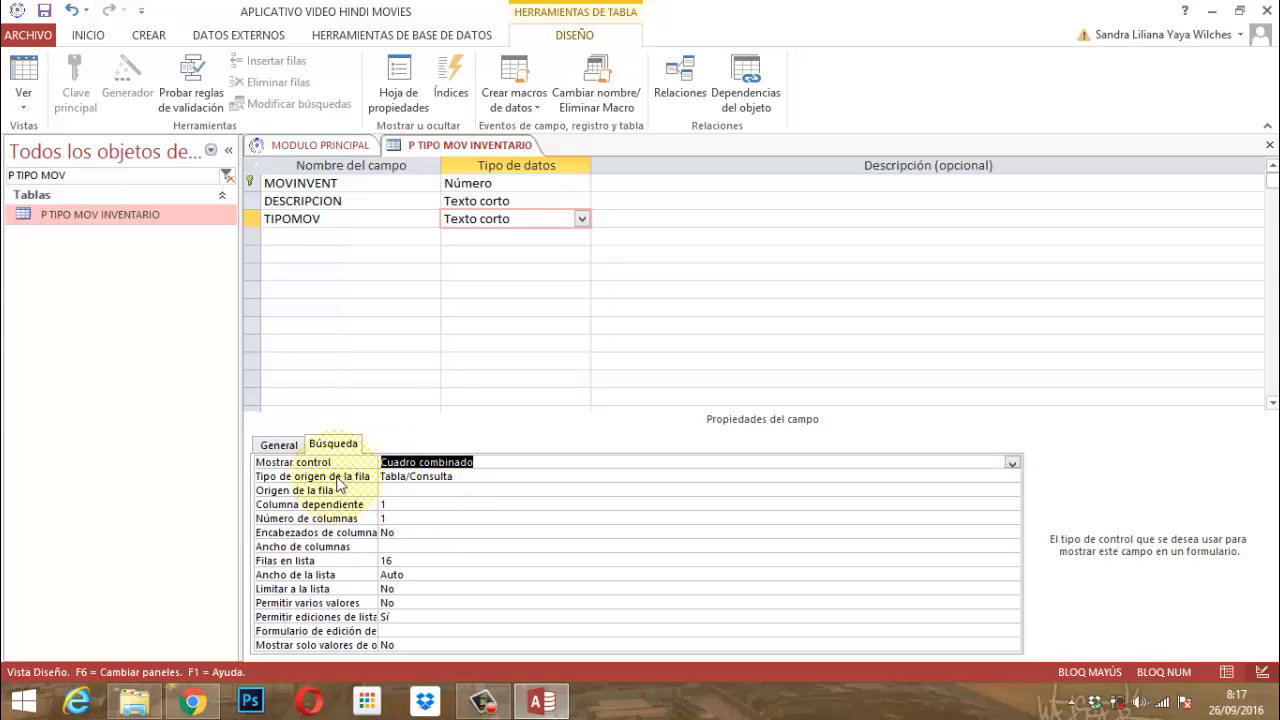
click(480, 478)
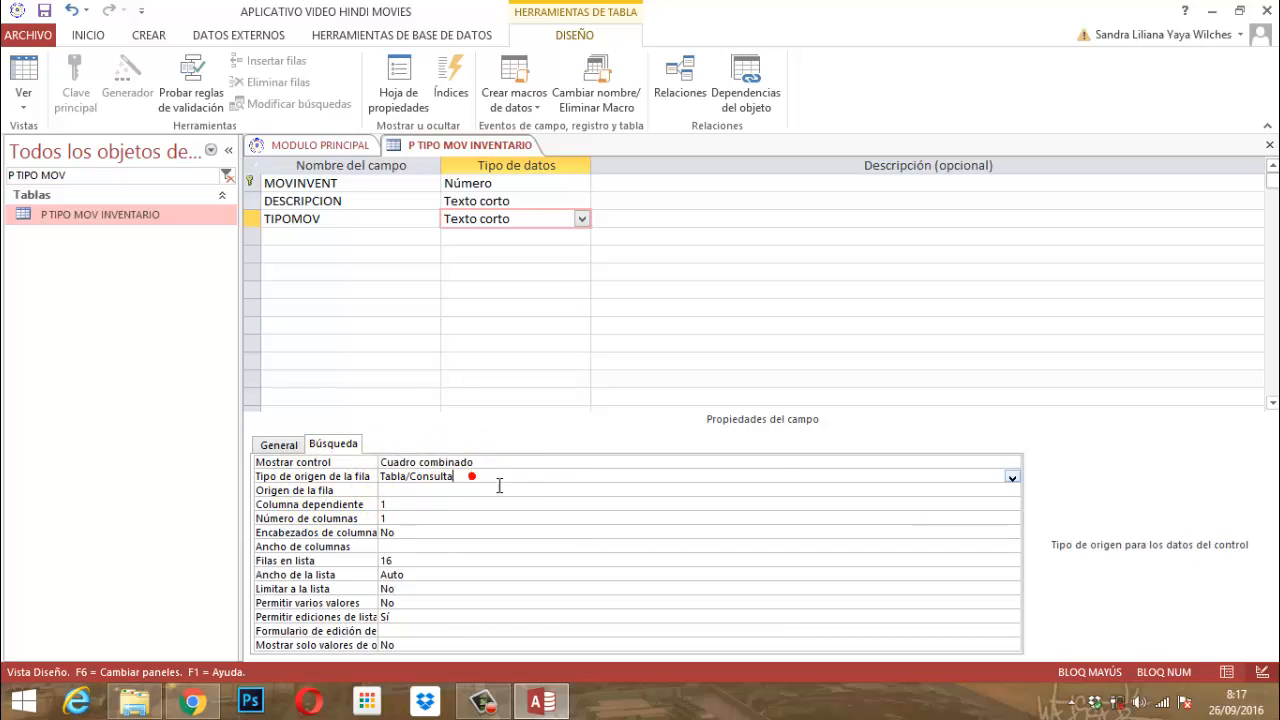
click(1013, 479)
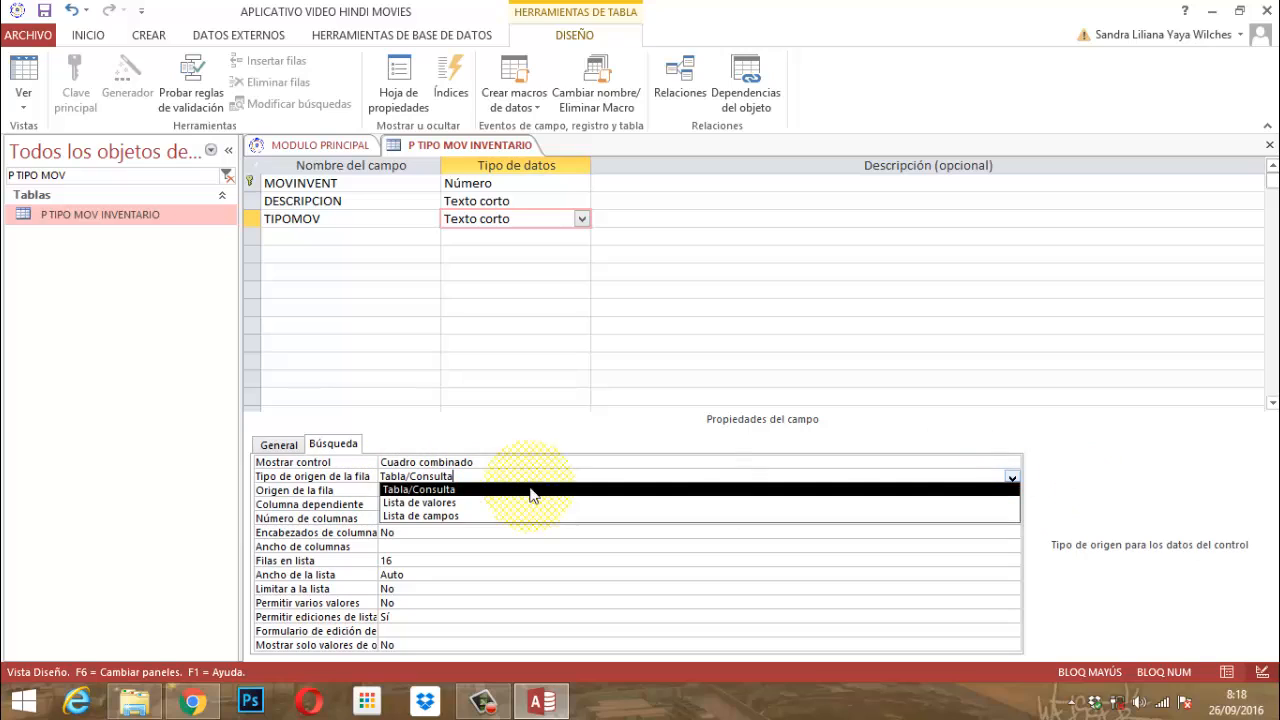
click(443, 503)
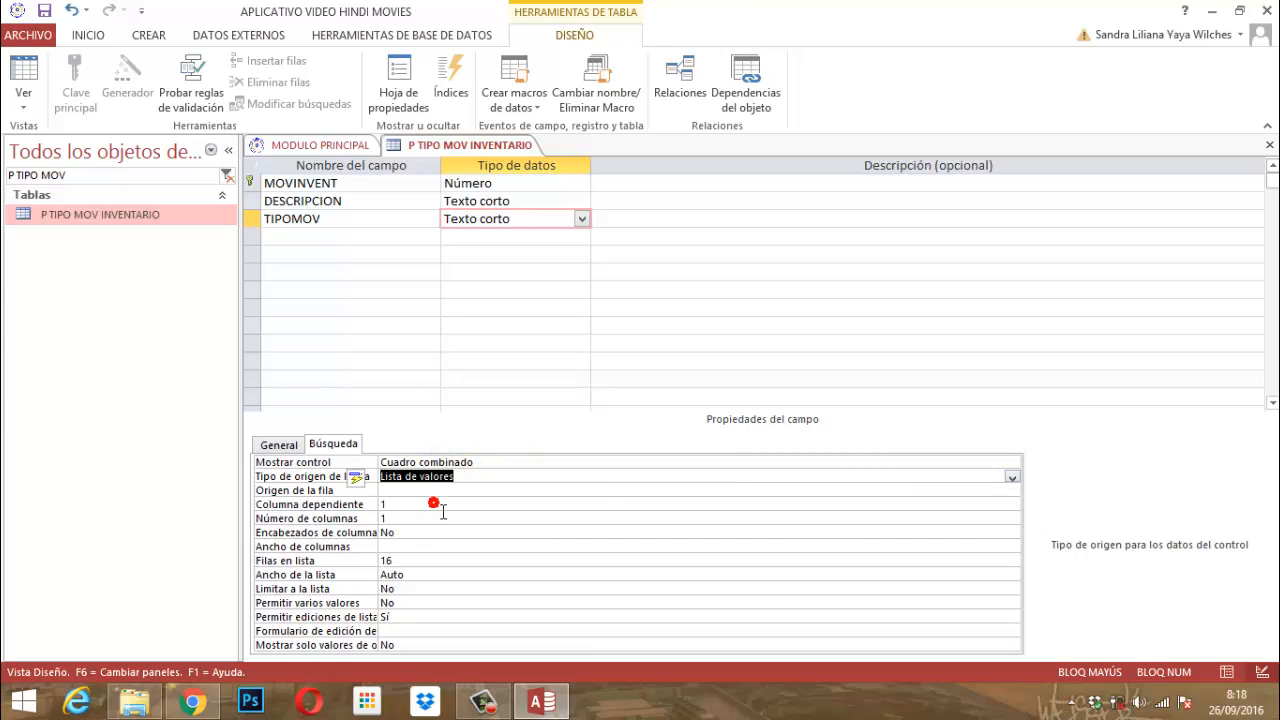
- Enter "ENTRADA";"SALIDA" as the row source of the TIPOMOV lookup
click(402, 491)
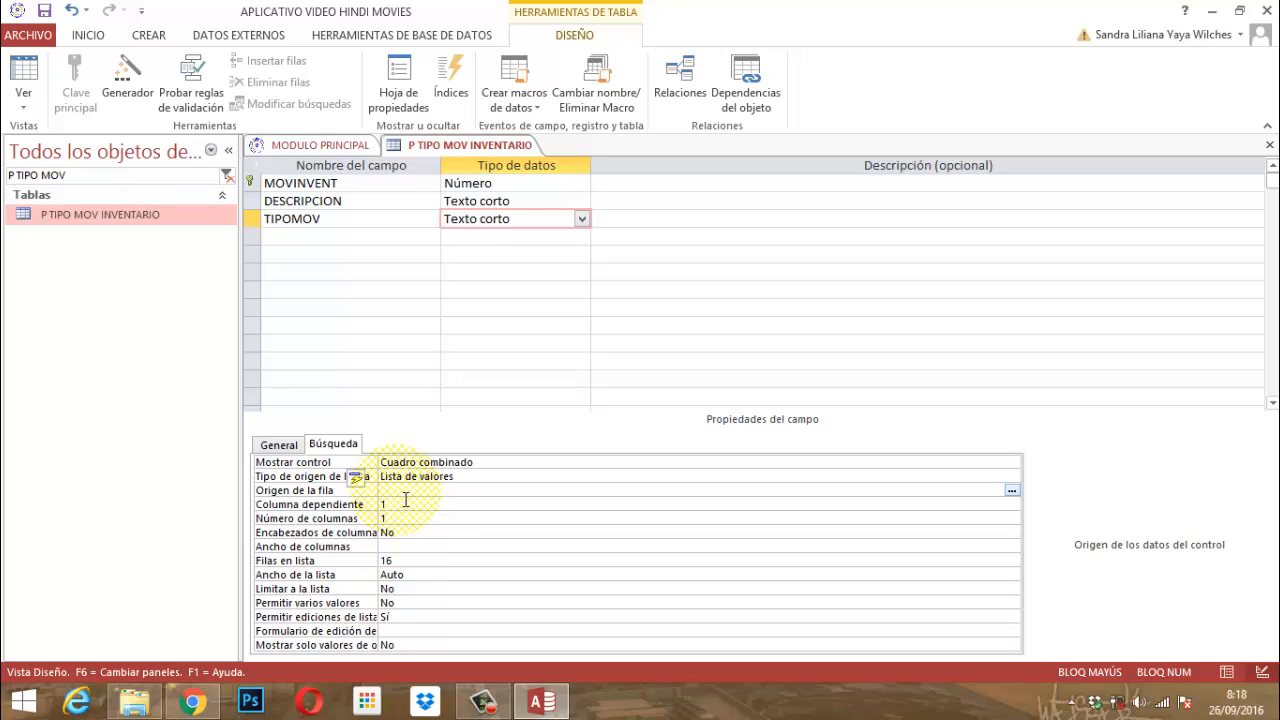
click(405, 499)
text("ENTRADA";"SALIDA)
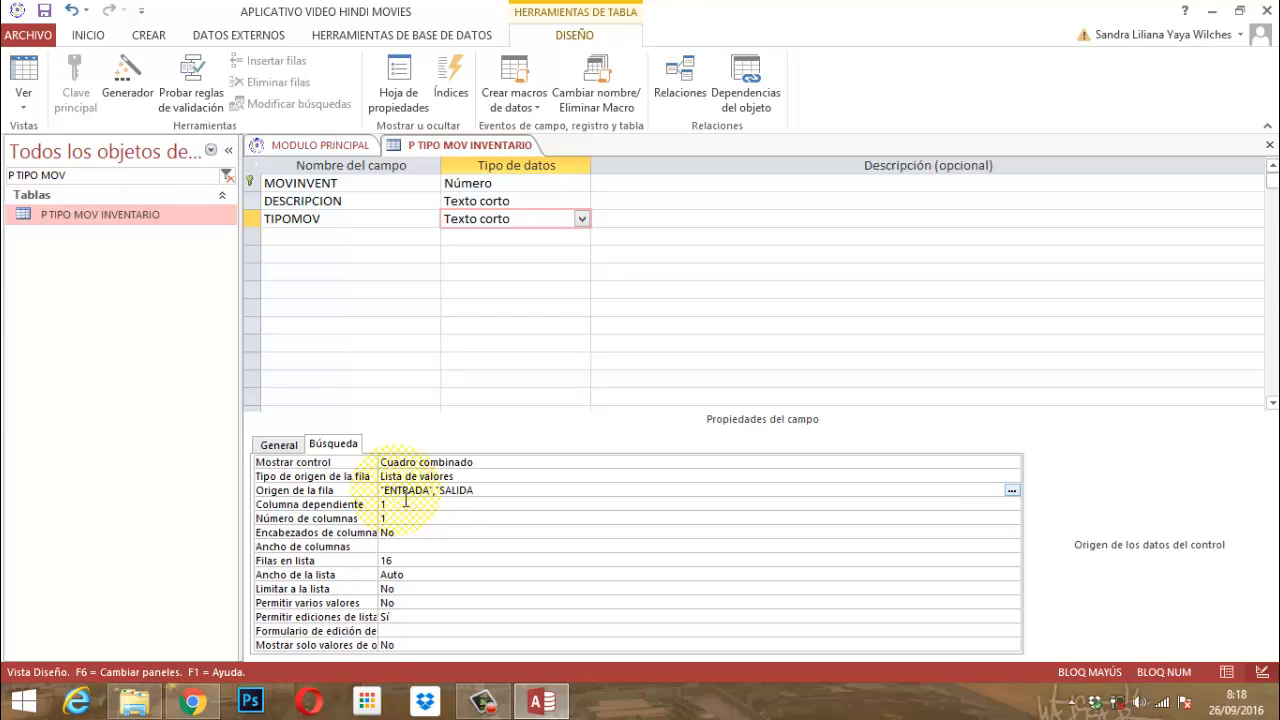
click(405, 504)
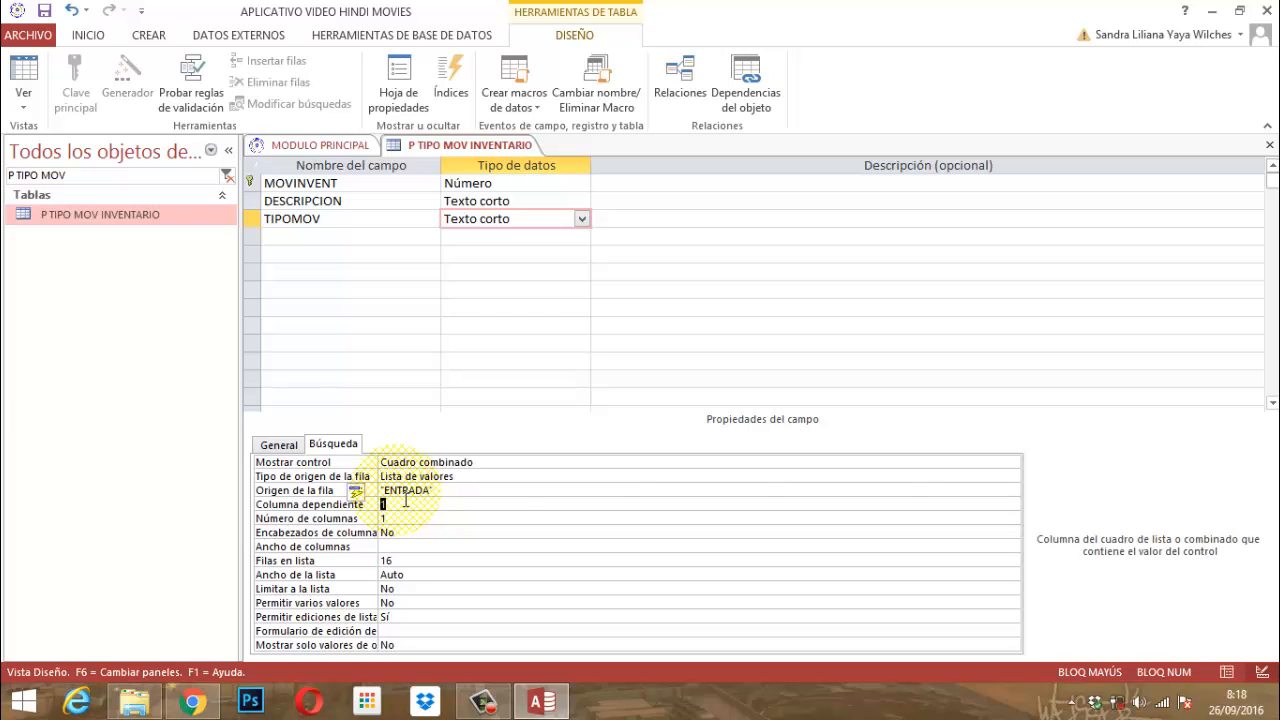
click(451, 491)
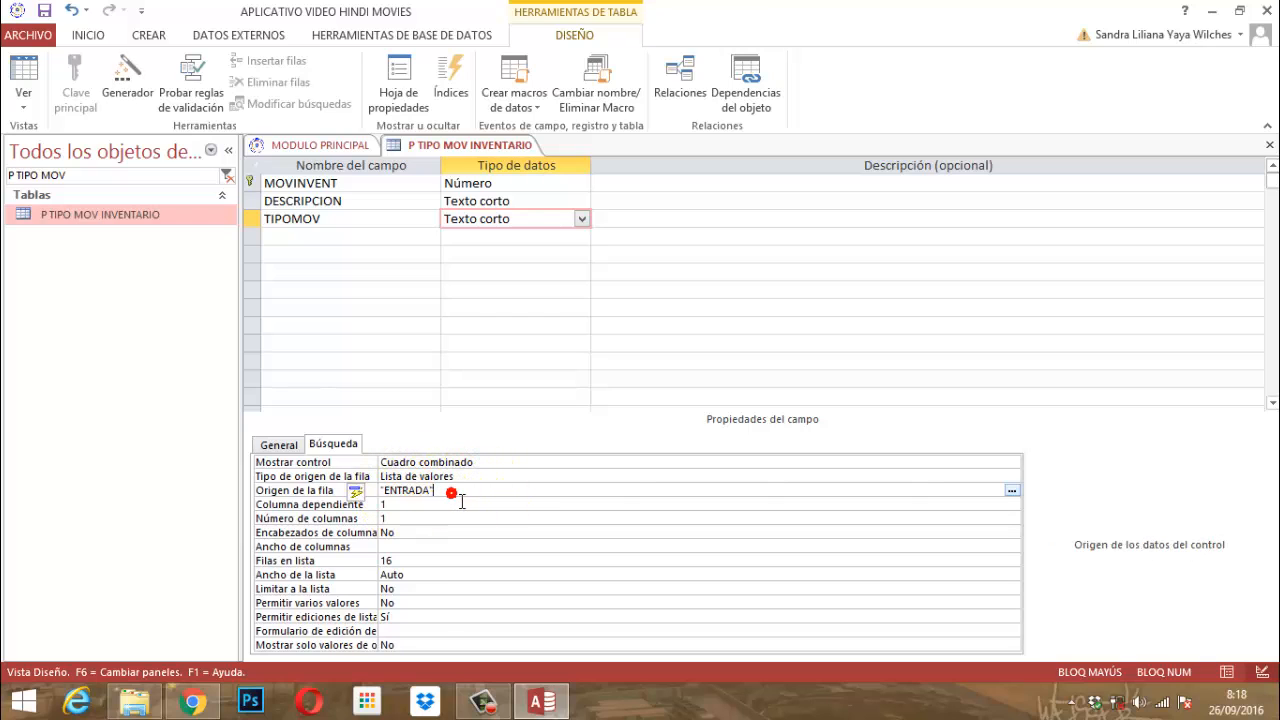
text(;"SALIDA)
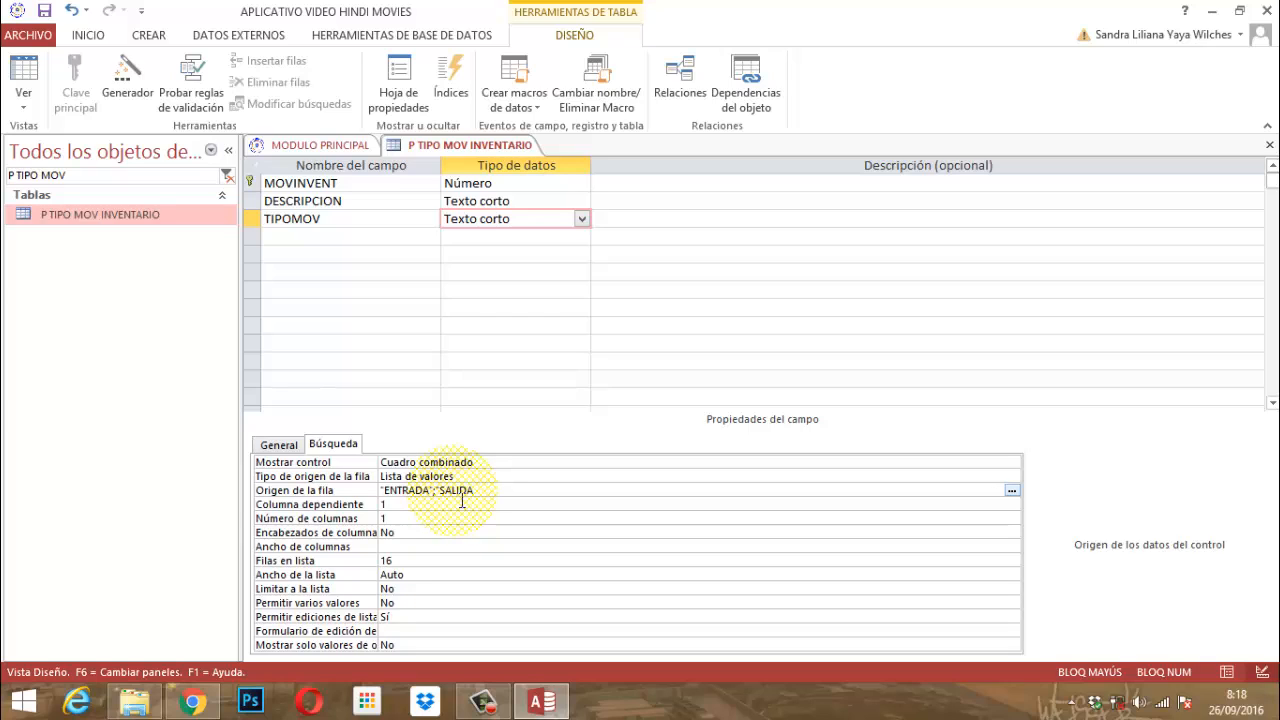
key(Return)
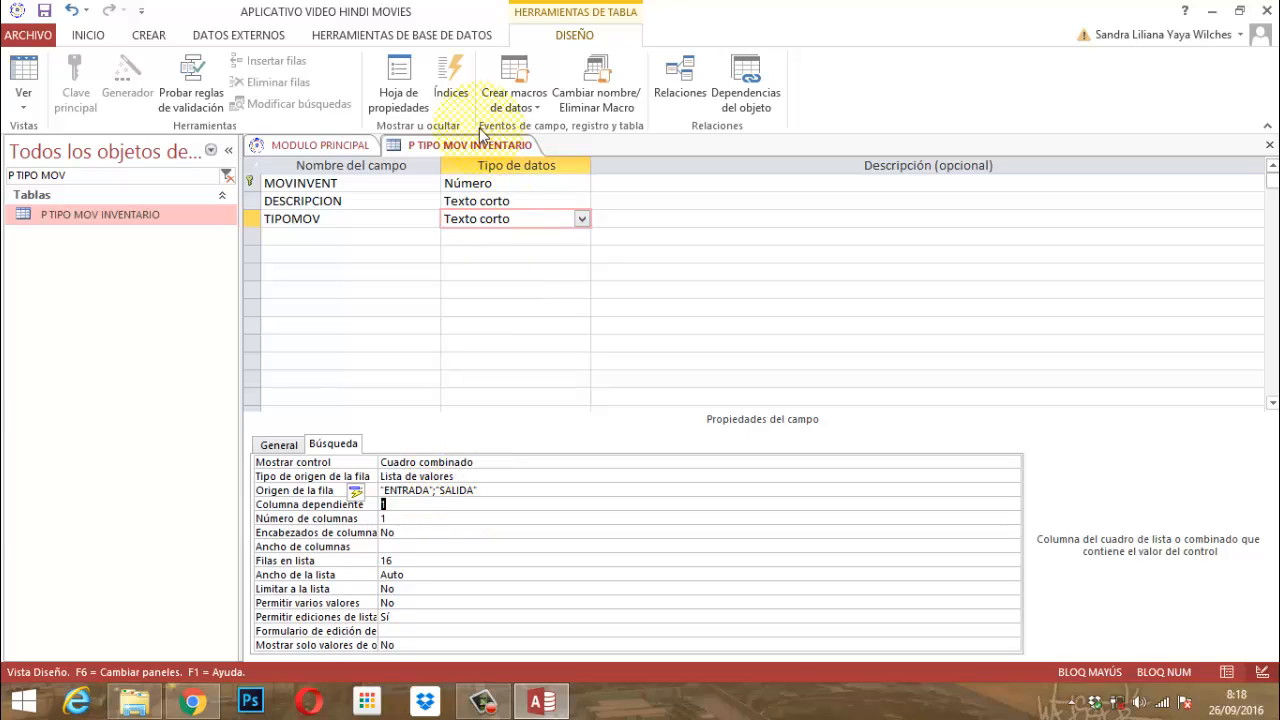
- Save the P TIPO MOV INVENTARIO design and show the table in datasheet view
right_click(461, 145)
click(491, 155)
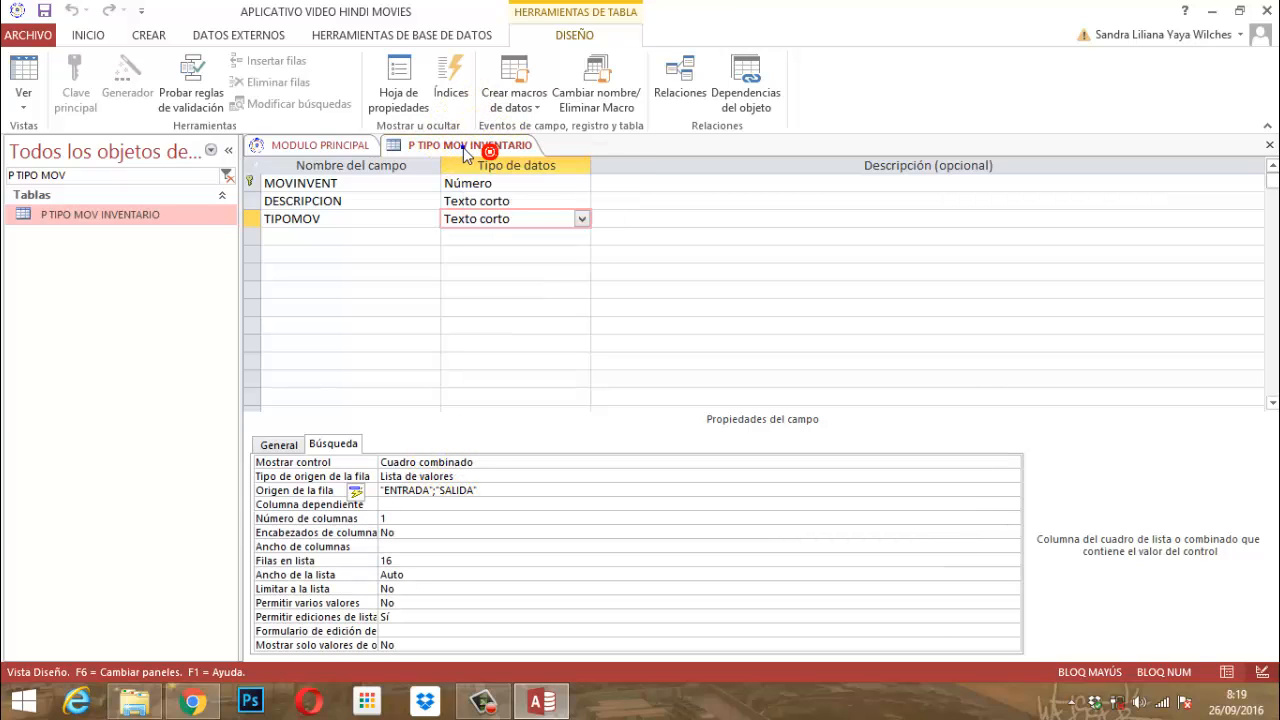
right_click(464, 148)
click(535, 253)
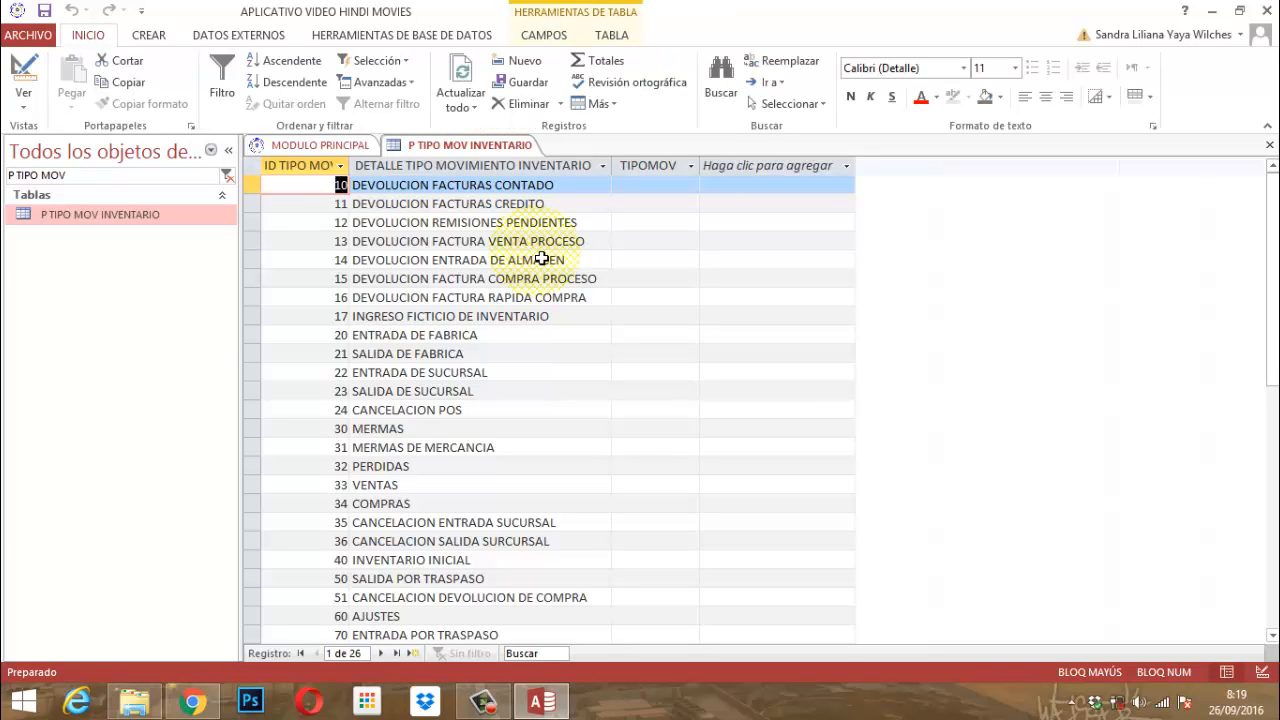
- Set TIPOMOV to ENTRADA for movement type 10, DEVOLUCION FACTURAS CONTADO
key(Tab)
key(Tab)
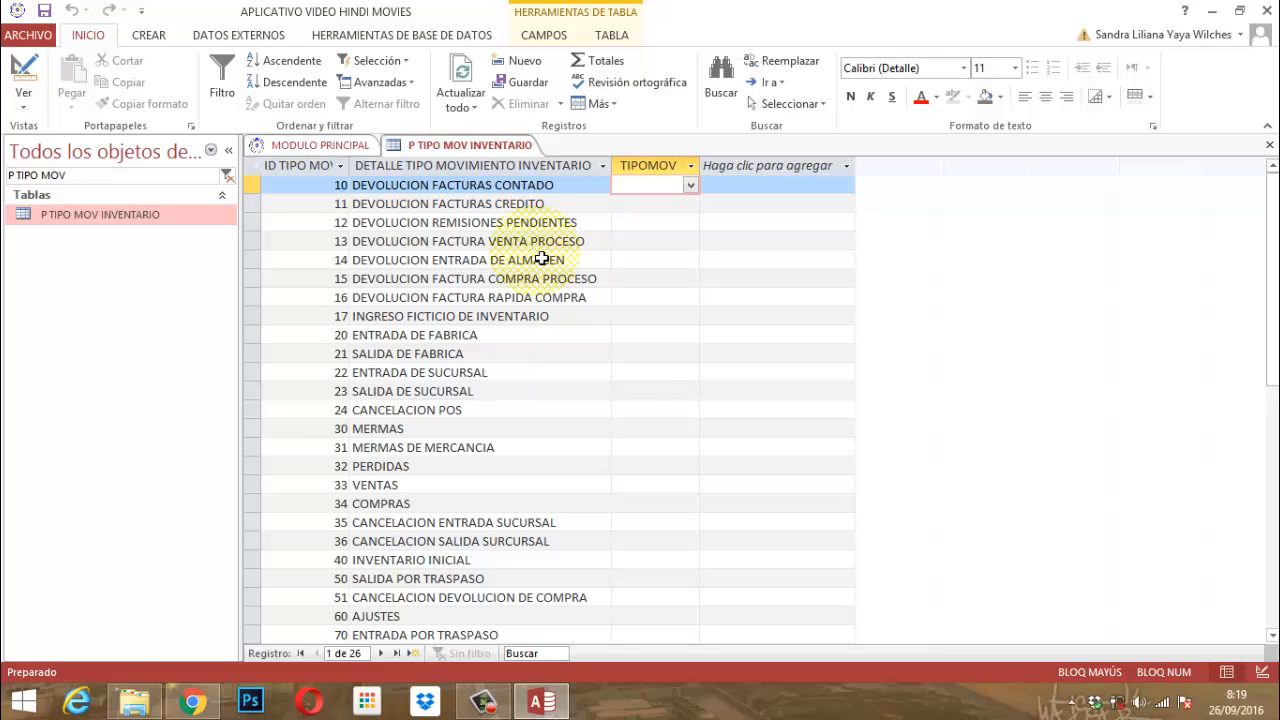
click(690, 185)
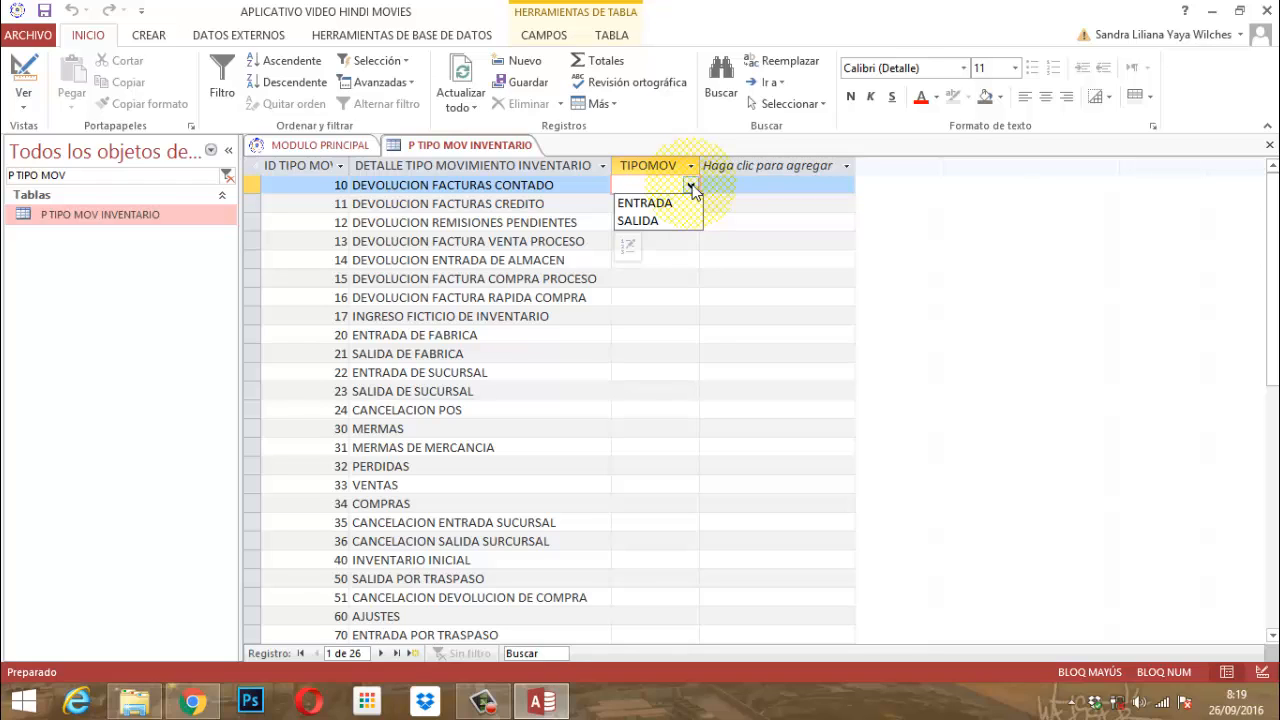
text(ENTRADA)
key(Return)
key(Tab)
key(Tab)
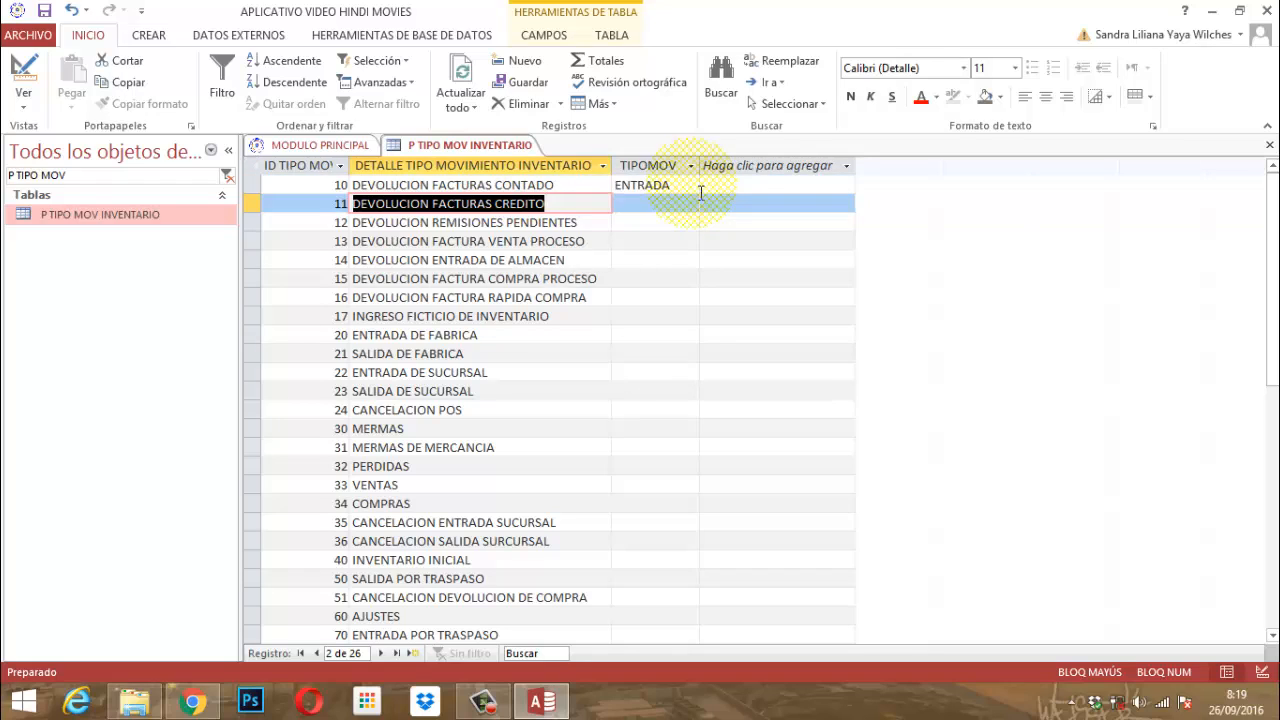
- Set TIPOMOV to ENTRADA for movement types 11 DEVOLUCION FACTURAS CREDITO and 12 DEVOLUCION REMISIONES PENDIENTES
text(E)
key(Return)
key(Return)
key(Return)
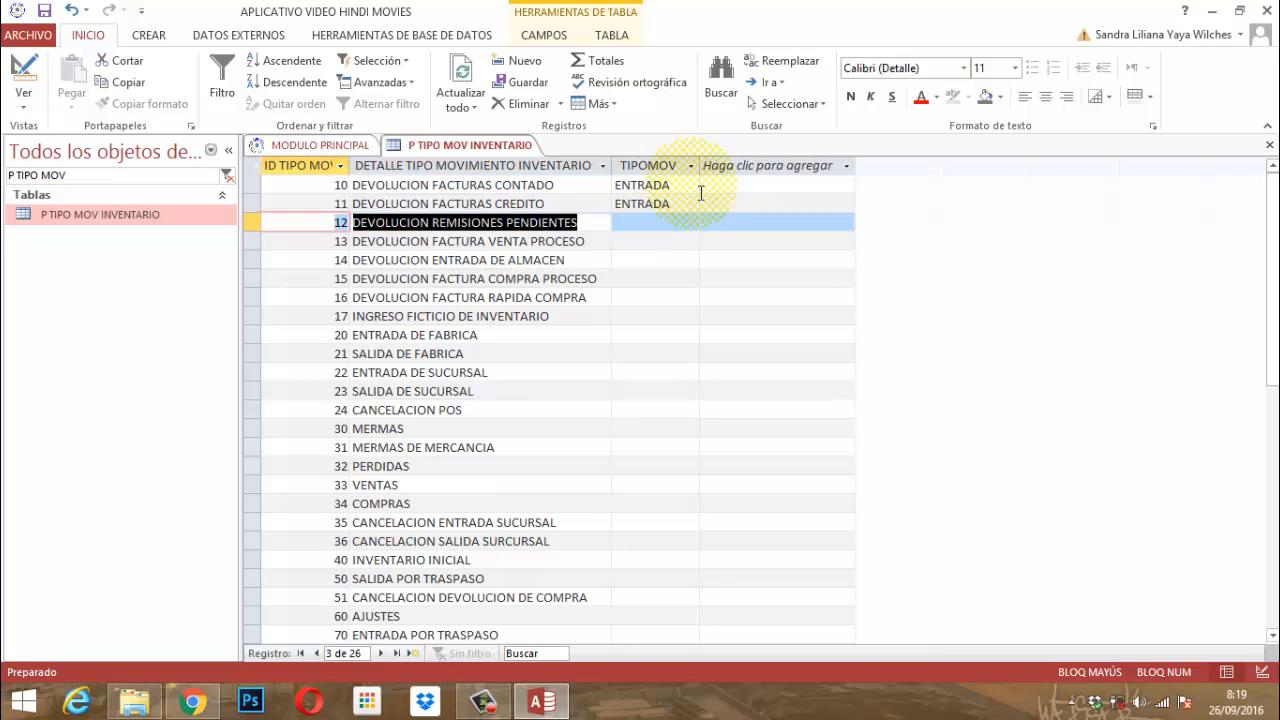
text(E)
key(Return)
key(Return)
key(Return)
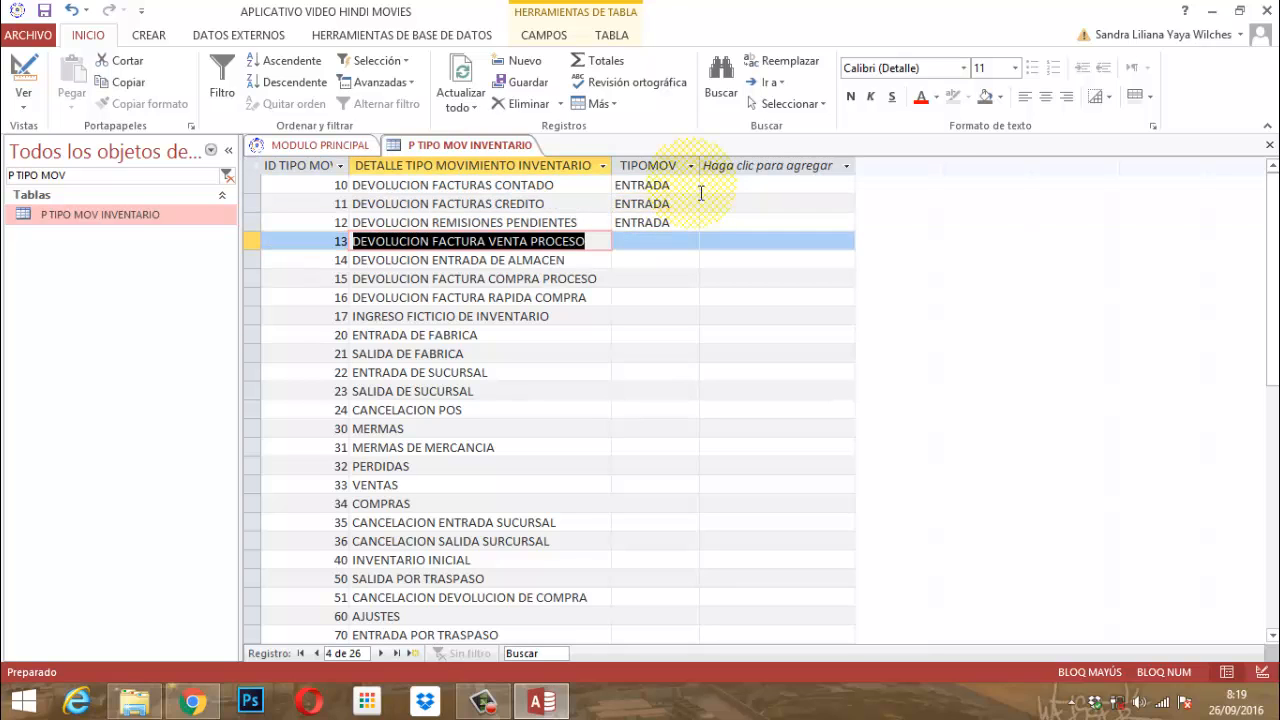
- Set TIPOMOV to ENTRADA for movement types 13 DEVOLUCION FACTURA VENTA PROCESO and 14 DEVOLUCION ENTRADA DE ALMACEN
key(Return)
text(ENTRADA)
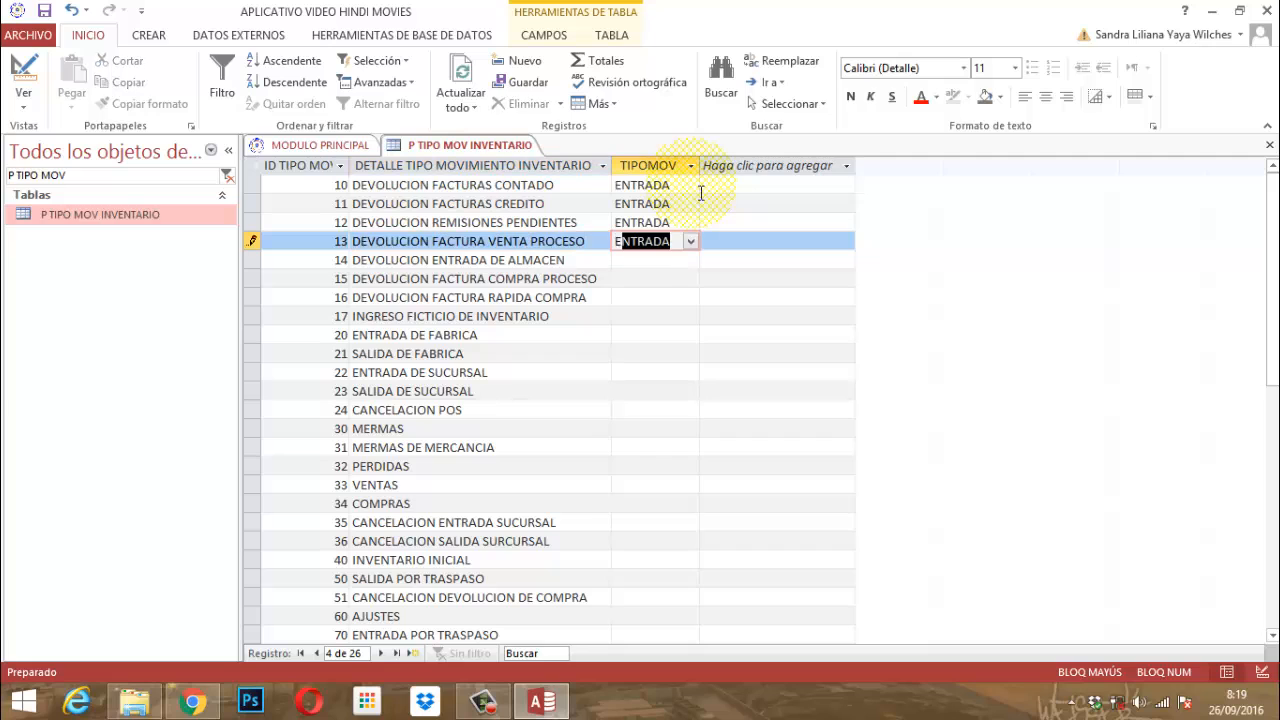
key(Return)
key(Return)
key(Return)
key(Return)
text(E)
key(Return)
key(Return)
key(Return)
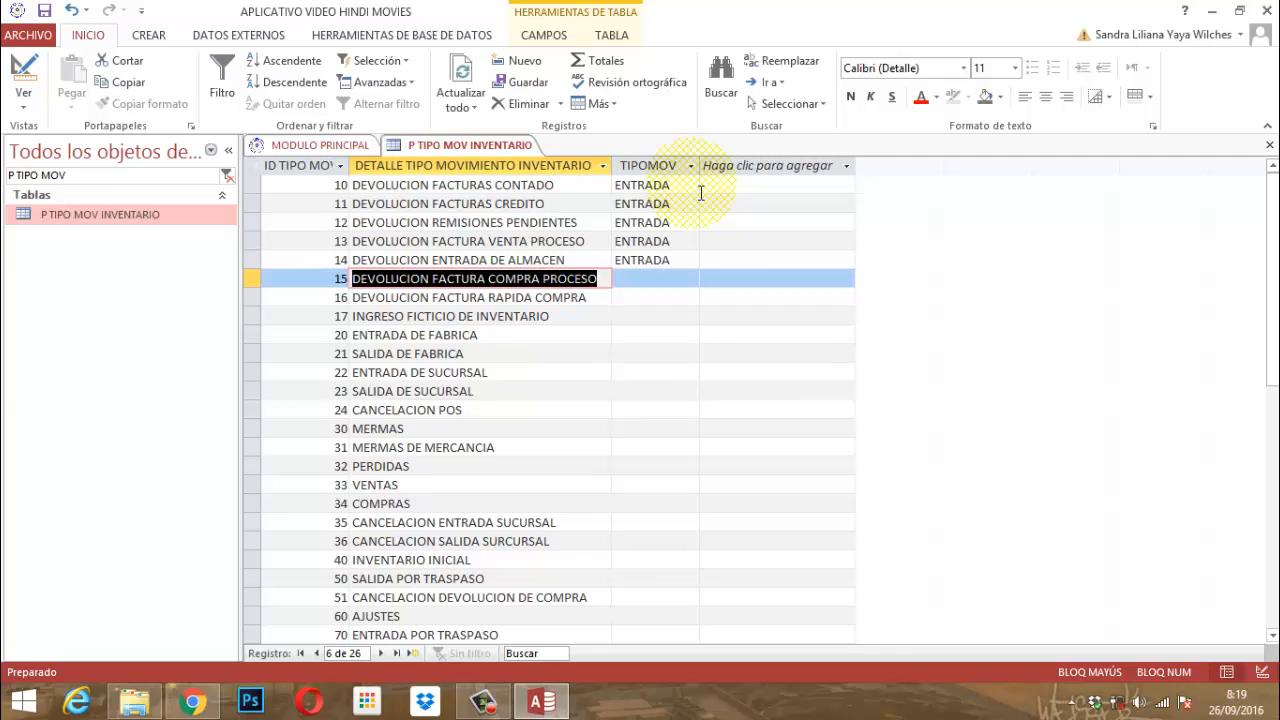
- Set TIPOMOV to ENTRADA for movement types 15 DEVOLUCION FACTURA COMPRA PROCESO and 16 DEVOLUCION FACTURA RAPIDA COMPRA
key(Return)
text(E)
key(Return)
key(Return)
key(Return)
key(Return)
text(E)
key(Return)
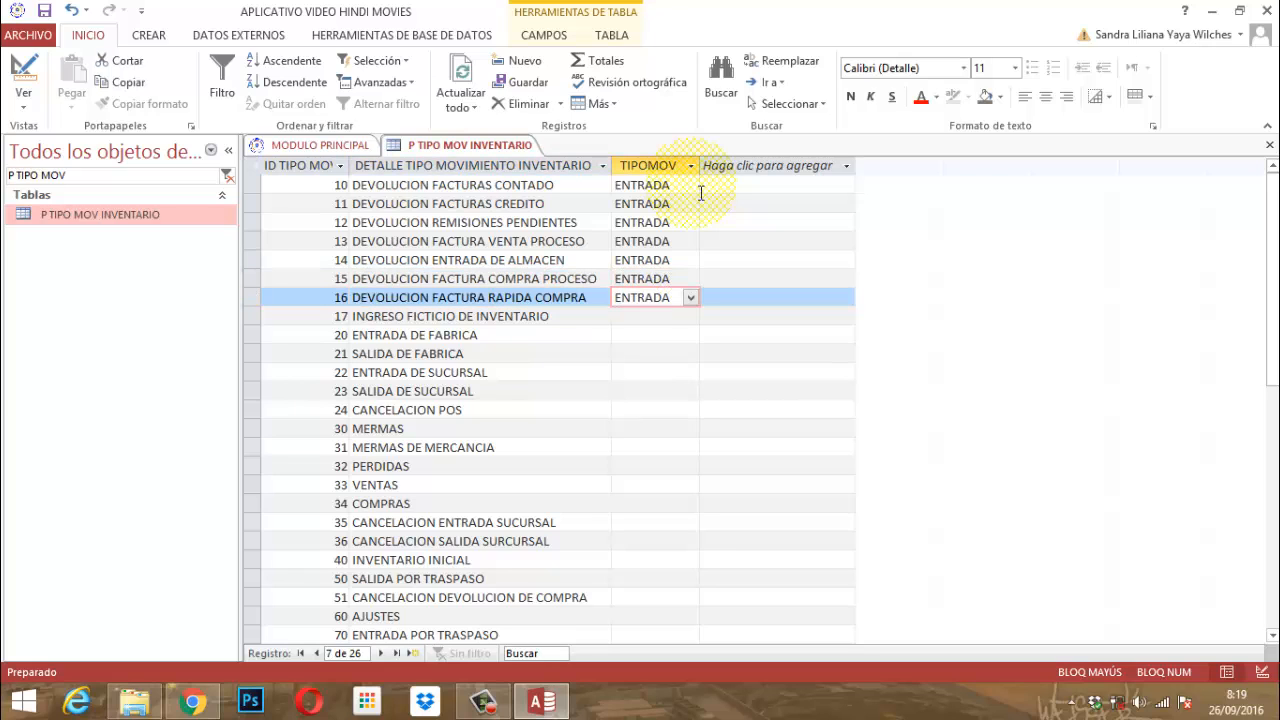
key(Return)
key(Return)
key(Return)
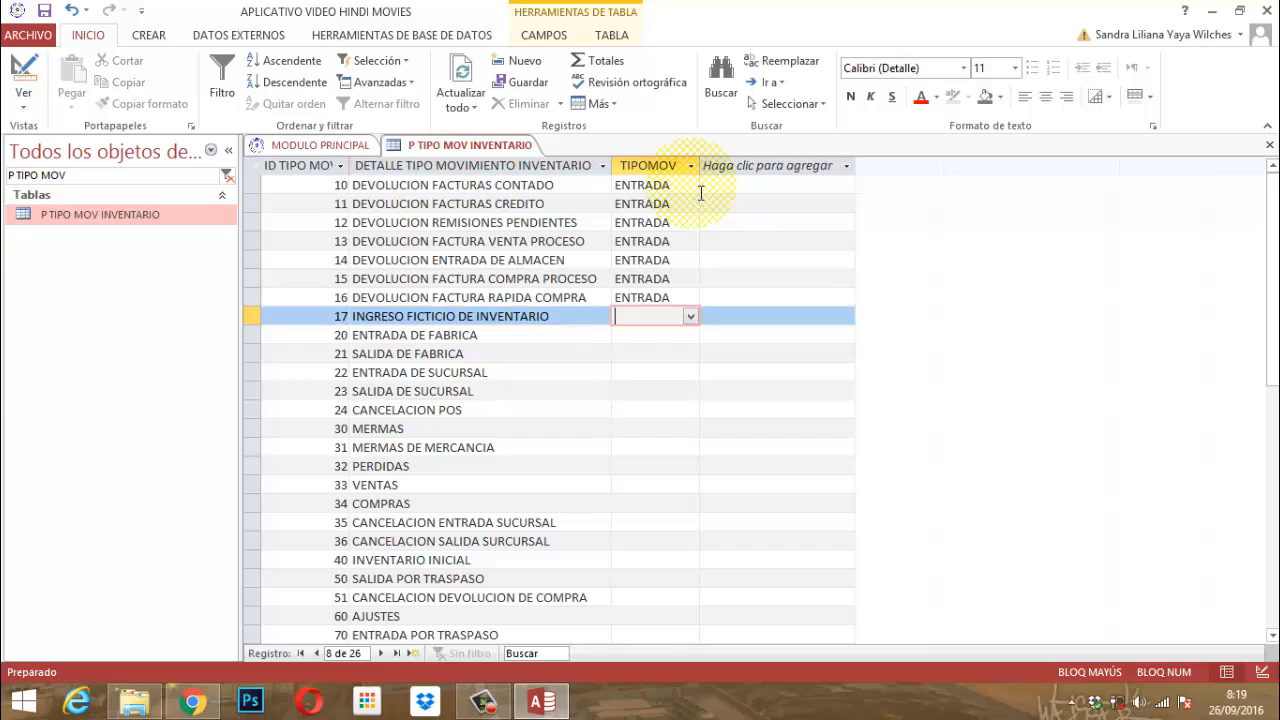
- Set TIPOMOV to ENTRADA for movement types 17 INGRESO FICTICIO DE INVENTARIO and 20 ENTRADA DE FABRICA
text(ENTRADA)
key(Return)
key(Return)
key(Return)
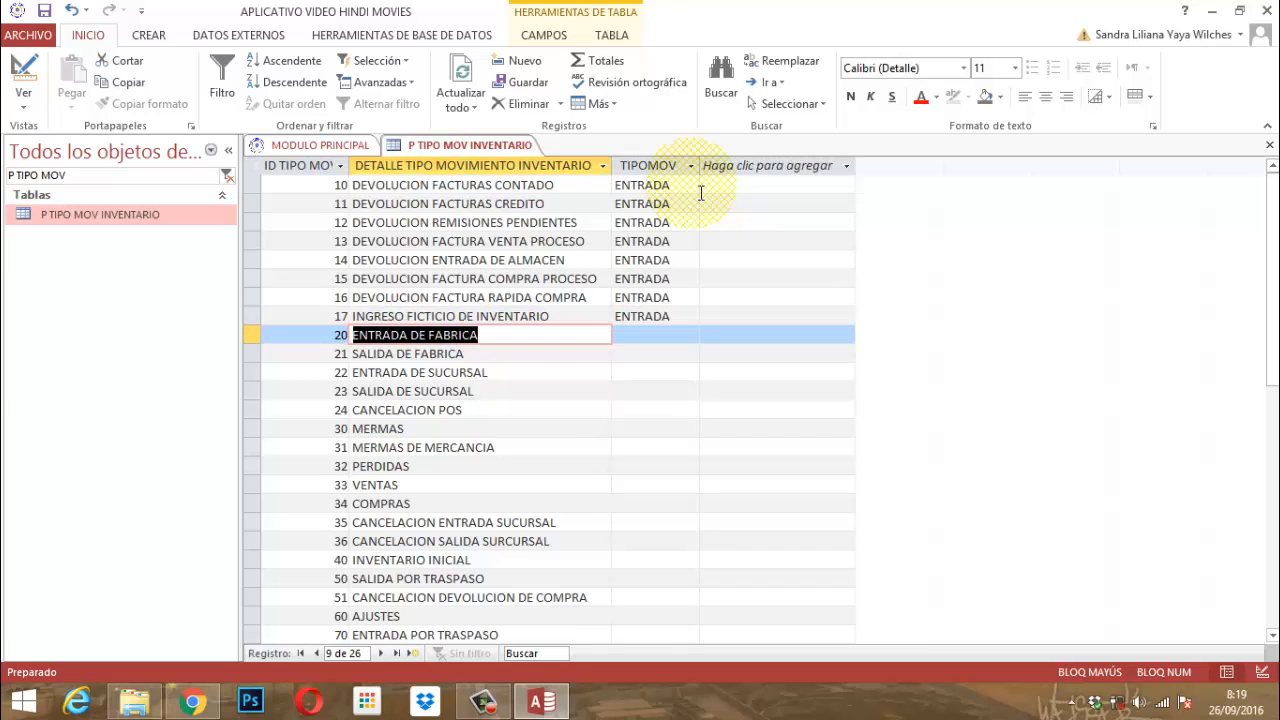
key(Return)
text(E)
key(Return)
key(Return)
key(Return)
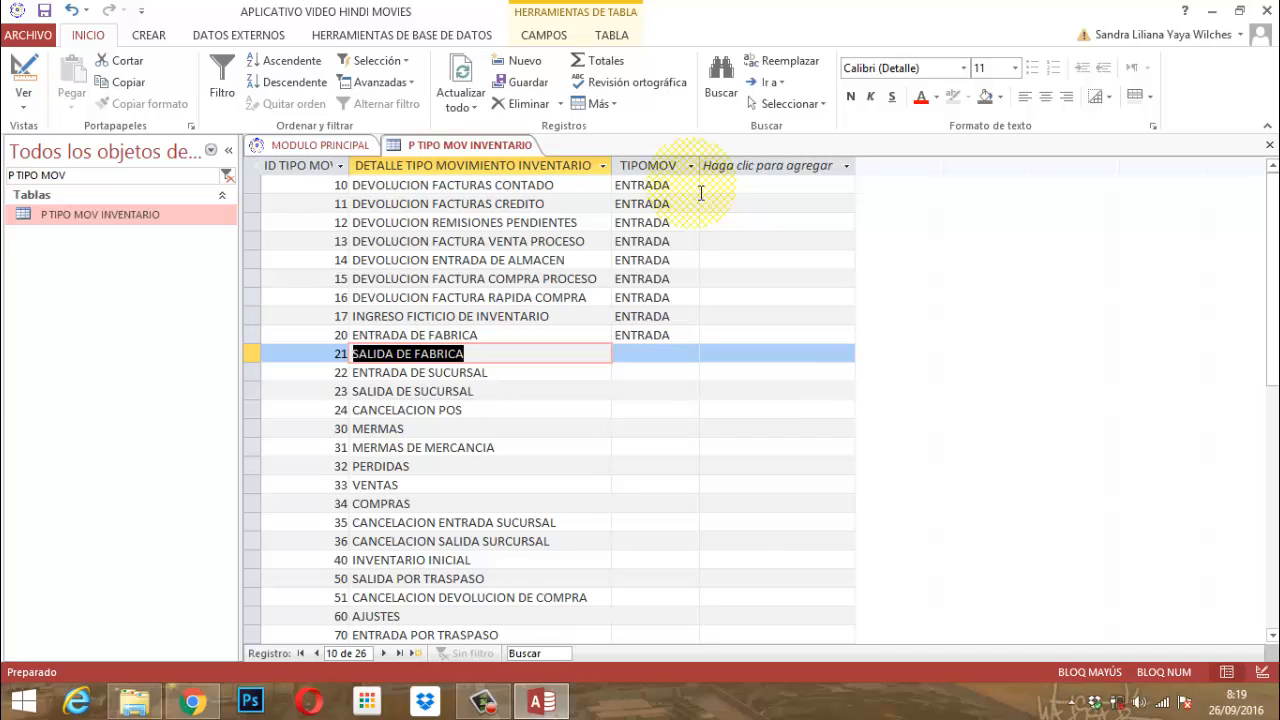
- Set TIPOMOV to SALIDA for 21 SALIDA DE FABRICA and to ENTRADA for 22 ENTRADA DE SUCURSAL
key(Return)
text(S)
key(Return)
key(Return)
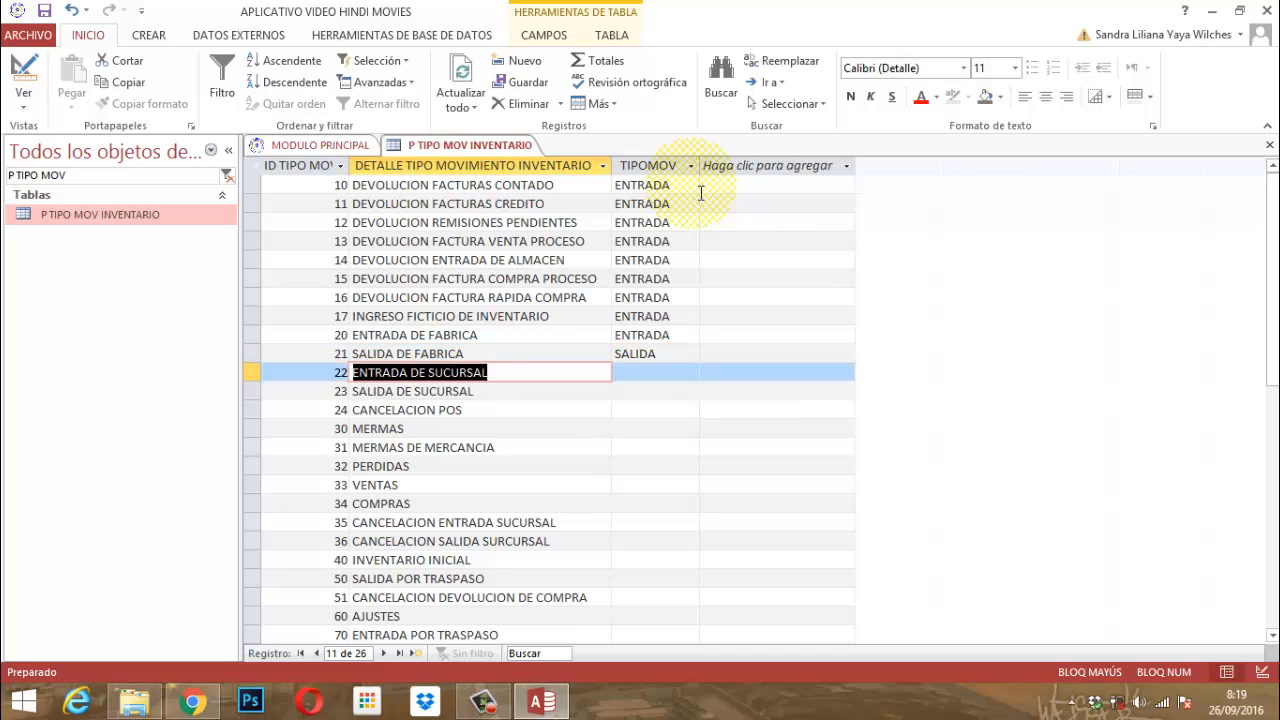
key(Return)
text(E)
key(Return)
key(Return)
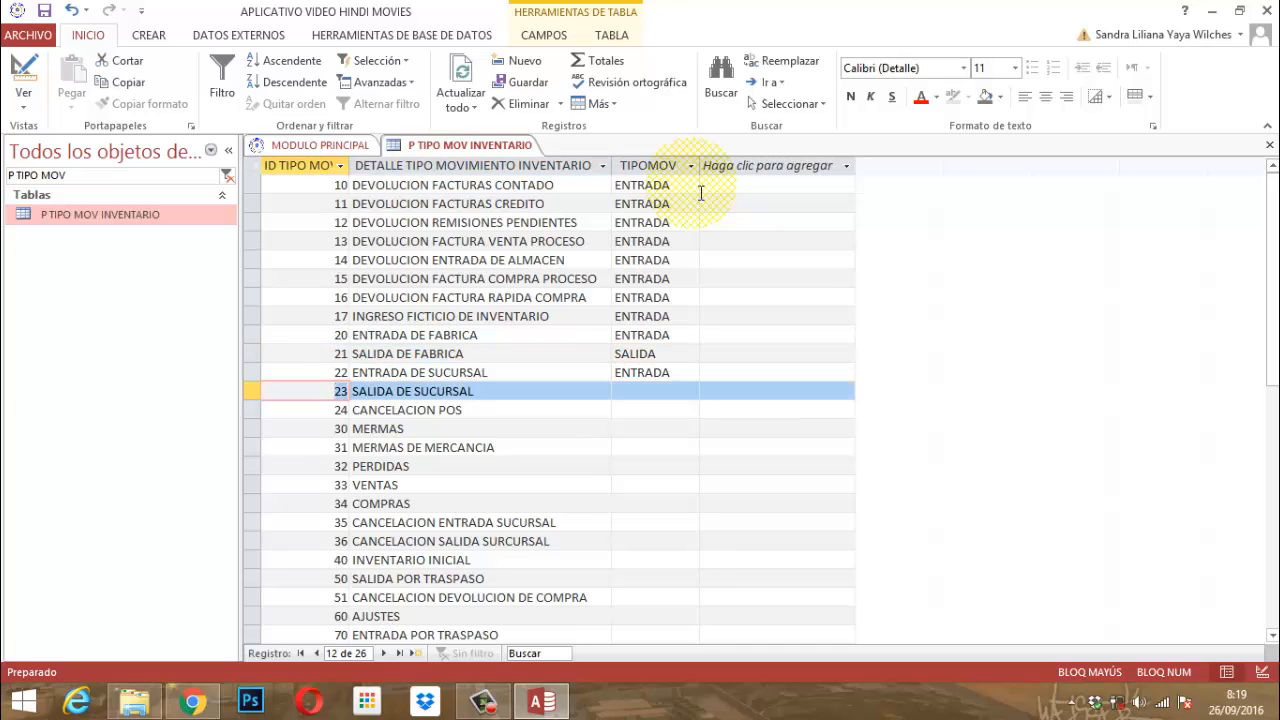
- Set TIPOMOV to SALIDA for movement types 23 SALIDA DE SUCURSAL and 24 CANCELACION POS
key(Return)
text(SALIDA)
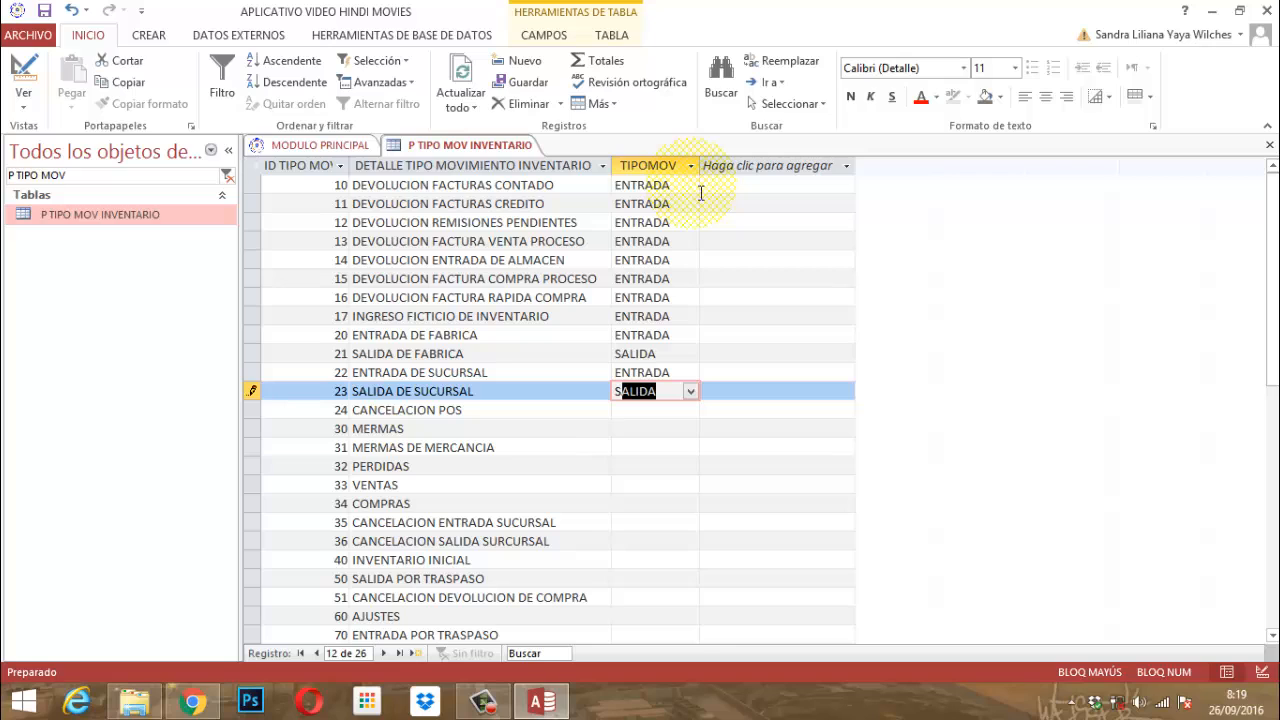
key(Return)
key(Return)
key(Return)
text(S)
key(Return)
key(Return)
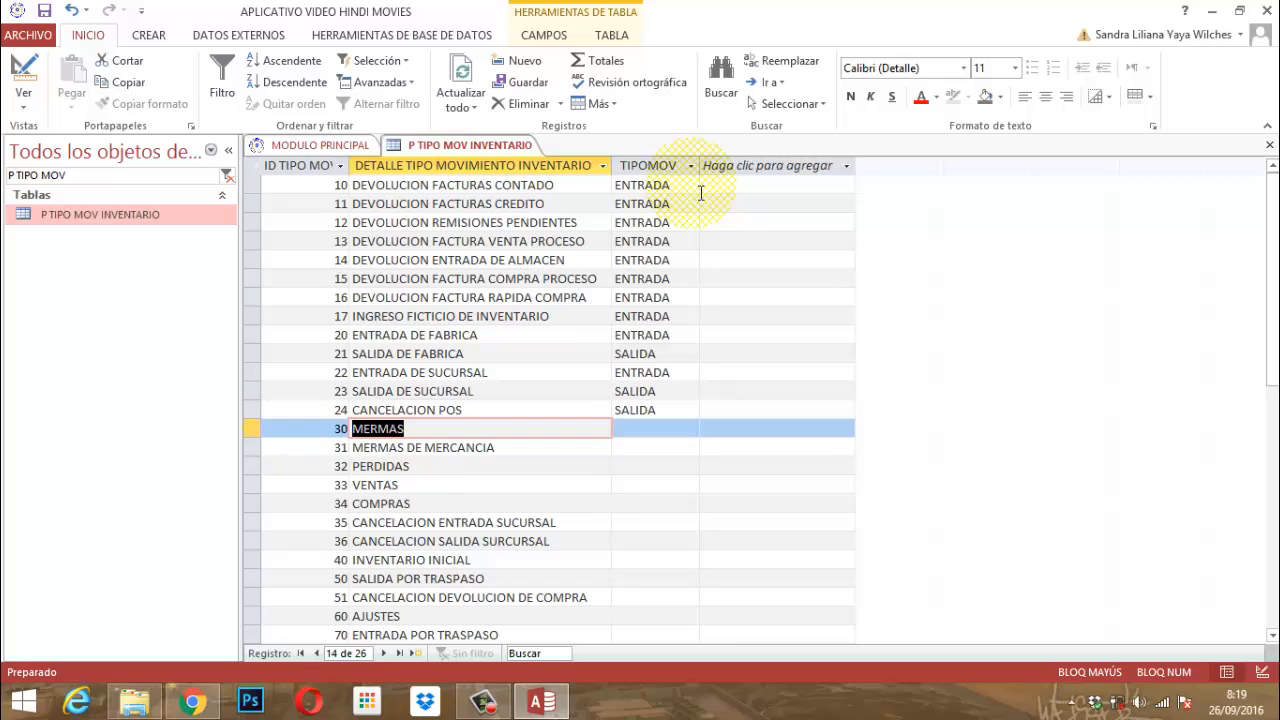
key(Return)
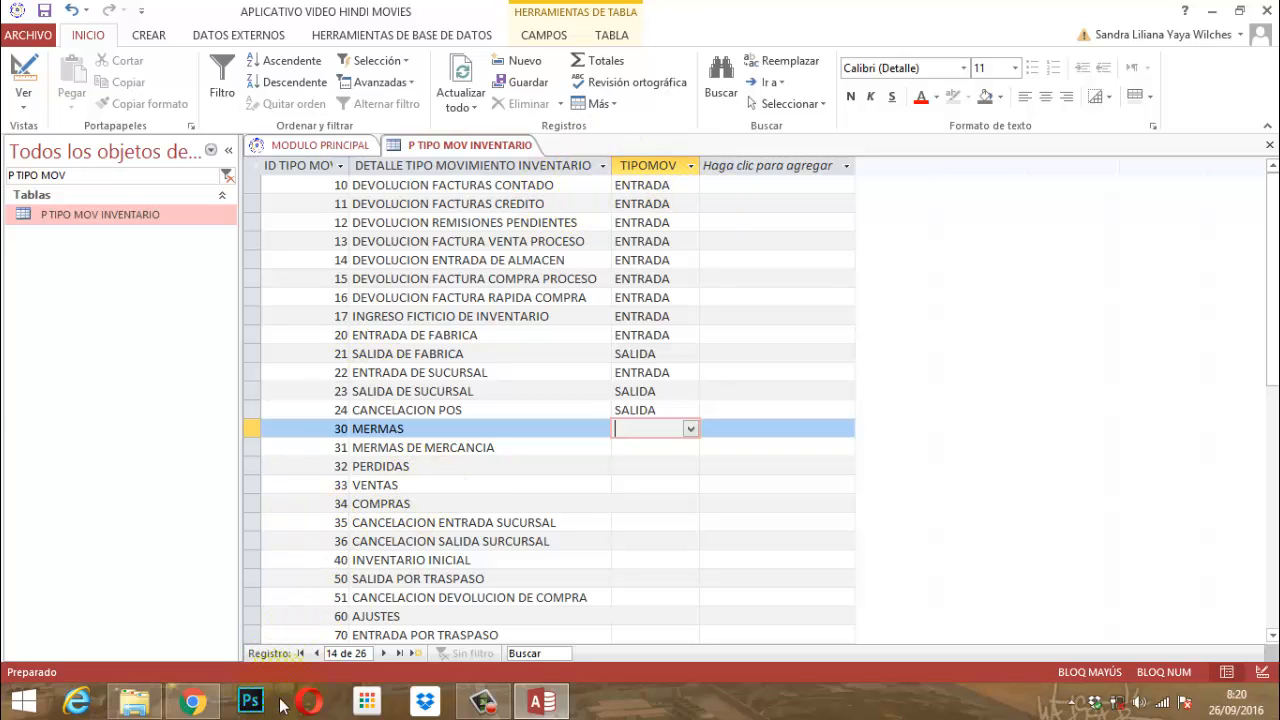
- Switch to Chrome and search Google for MERMAS DE MERCANCIA EN INVENTARIO in a new tab
click(200, 704)
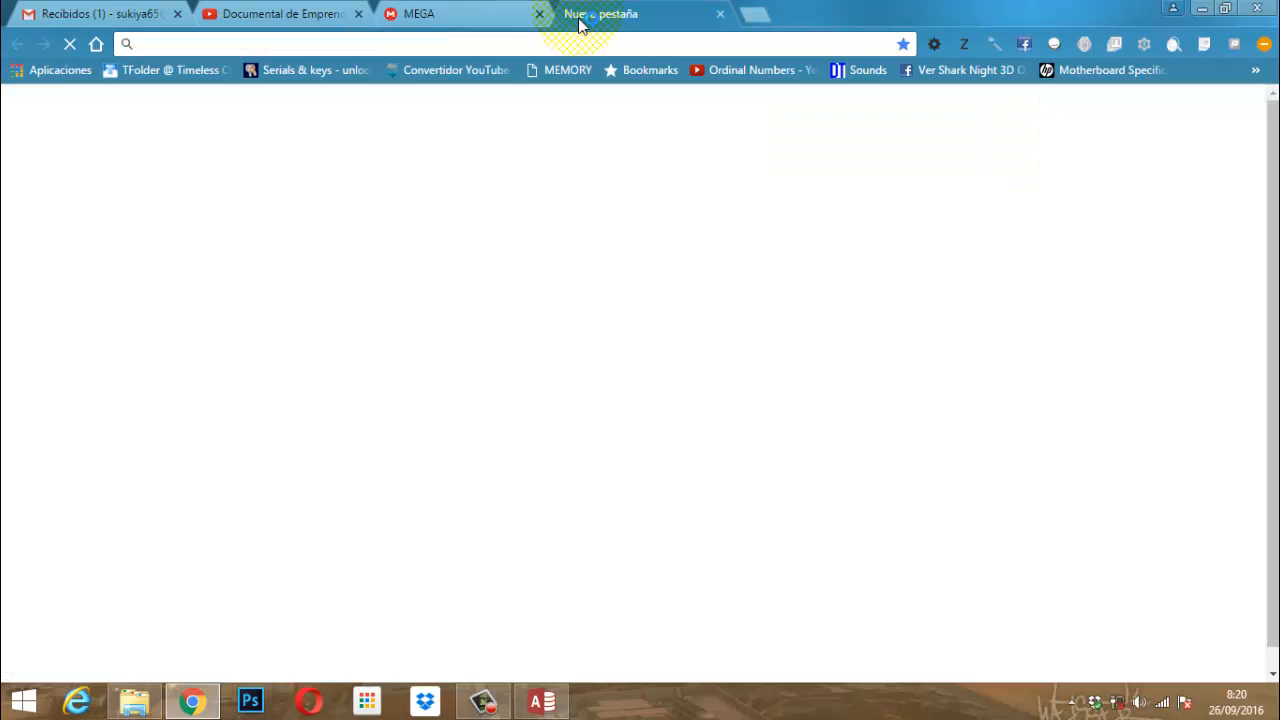
text(MERC)
key(BackSpace)
text(MAS DE MERCA)
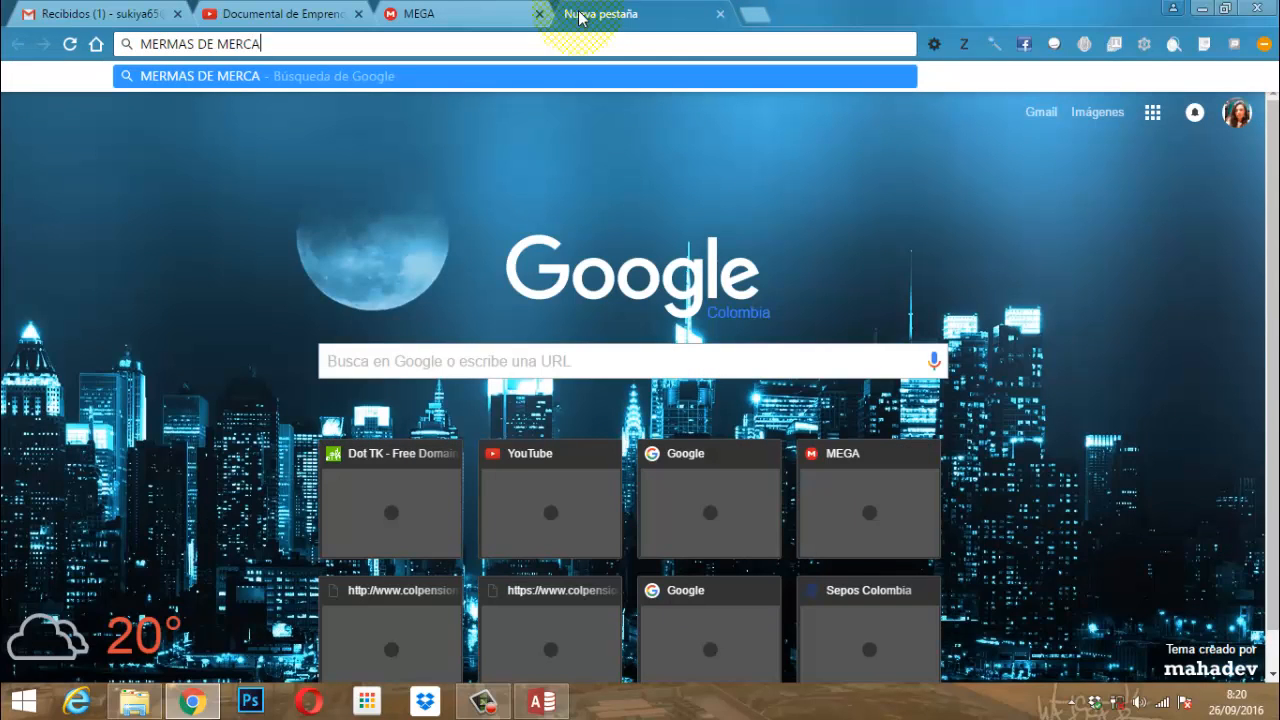
text(NCIA EN INVENTARIO)
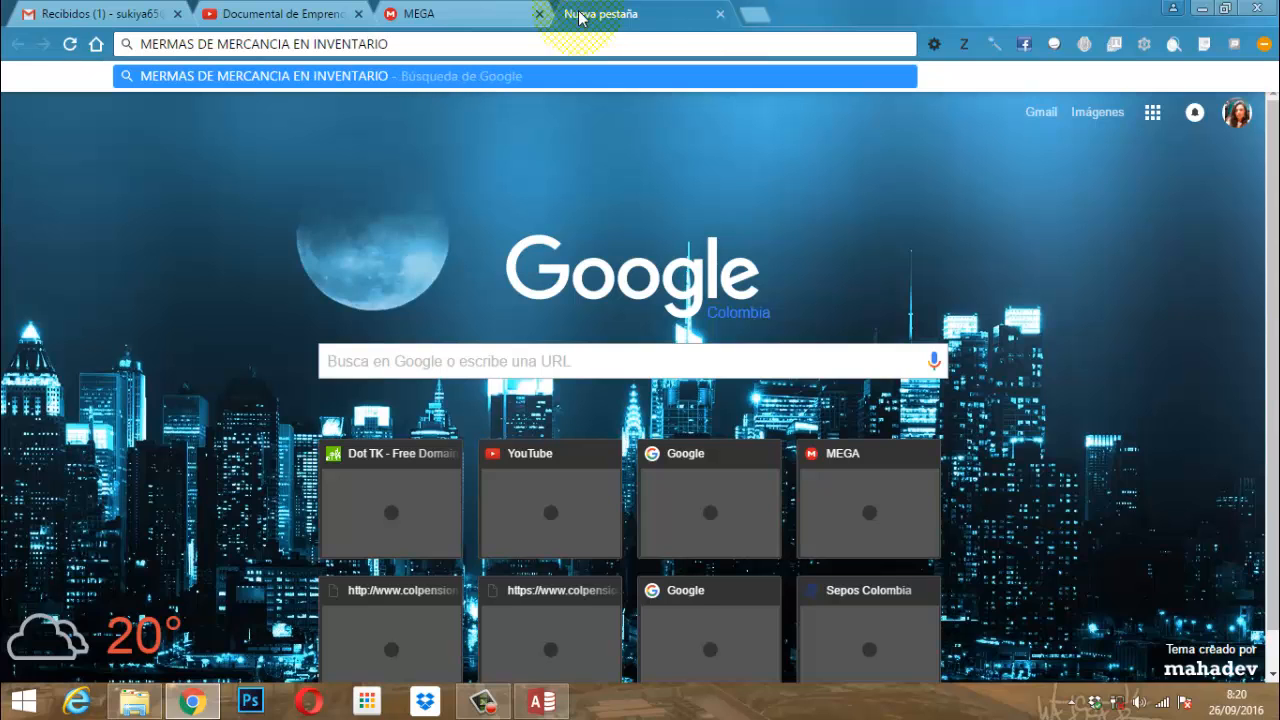
key(Return)
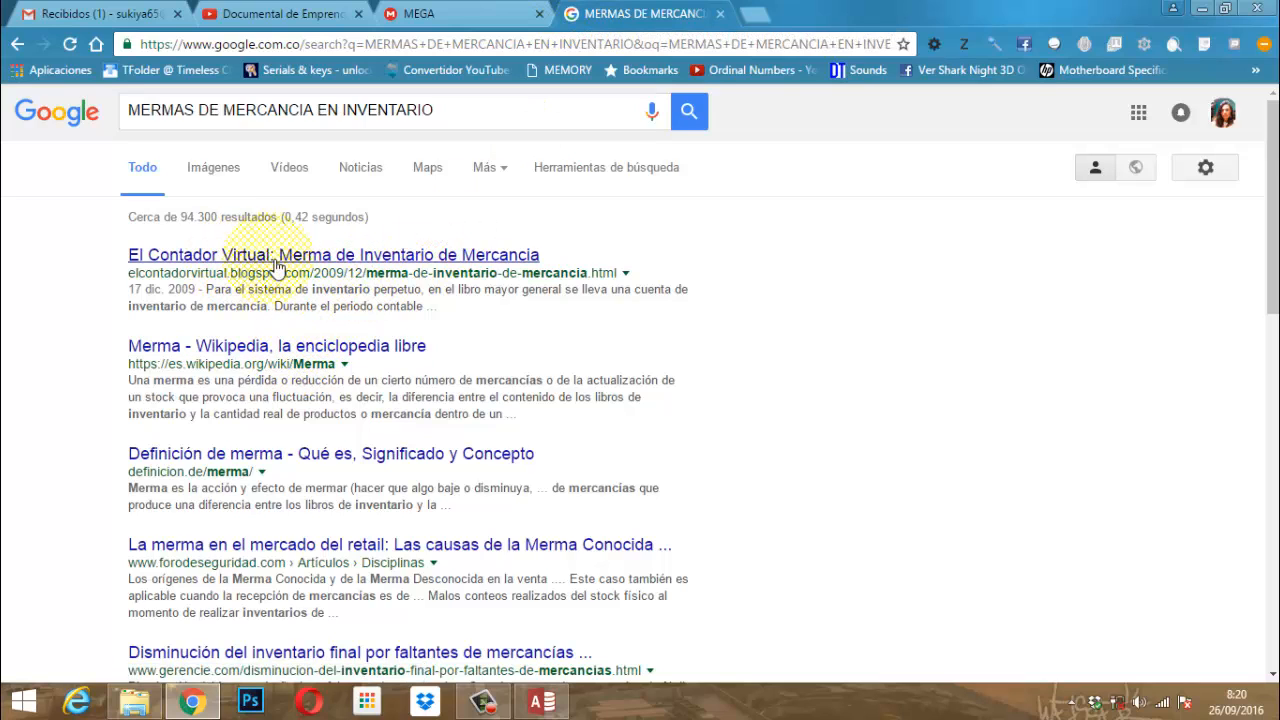
- Open the El Contador Virtual result, read what merma de inventario means and how it is recorded, and close the page
click(424, 256)
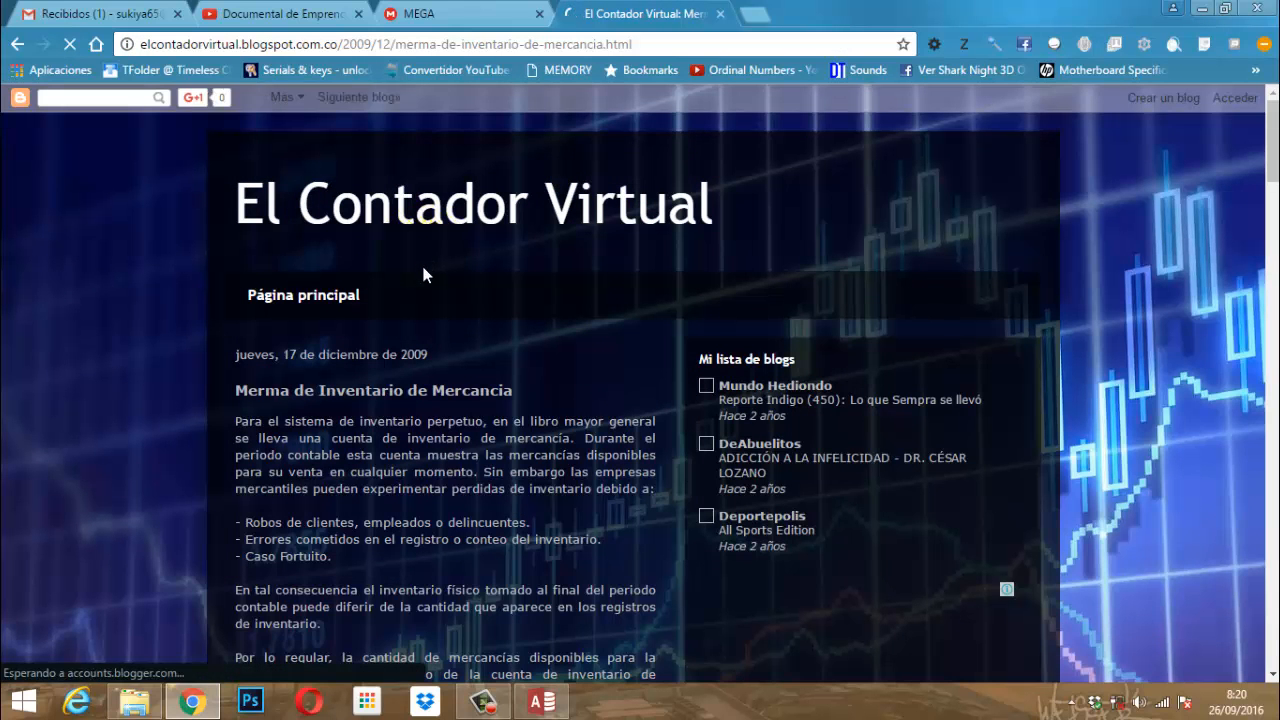
scroll(549, 352, down, 1)
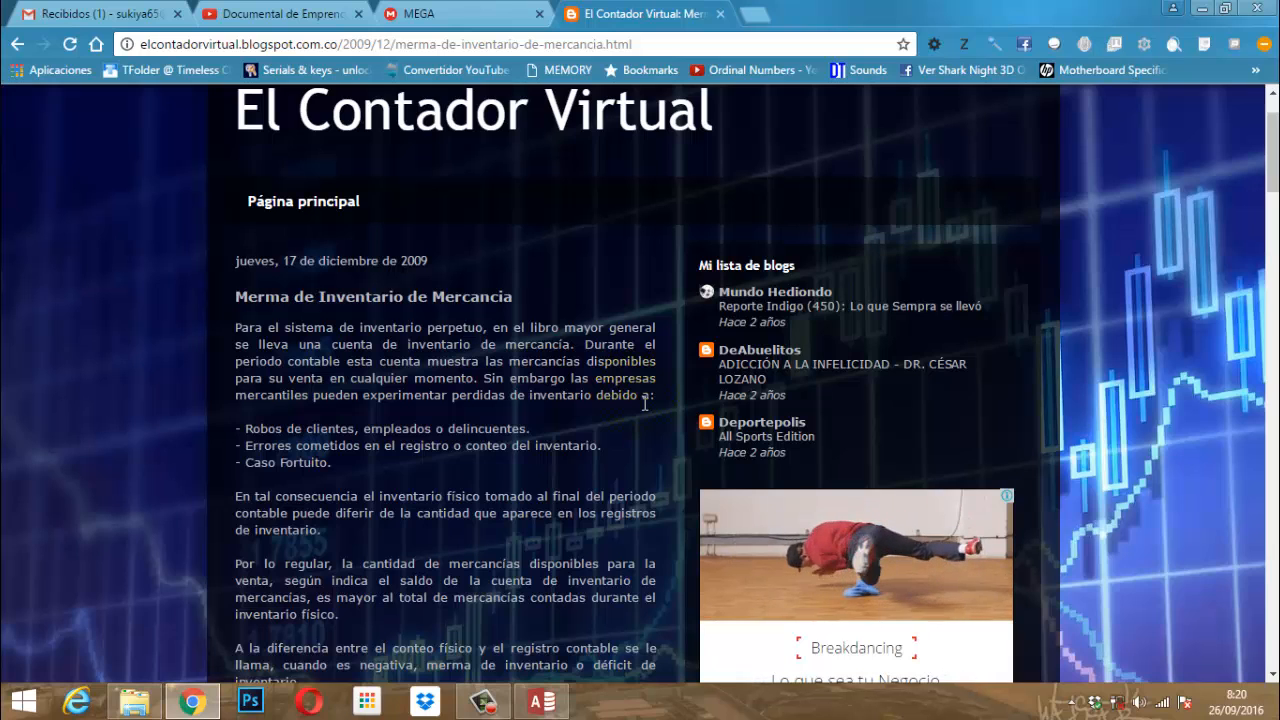
scroll(645, 403, down, 1)
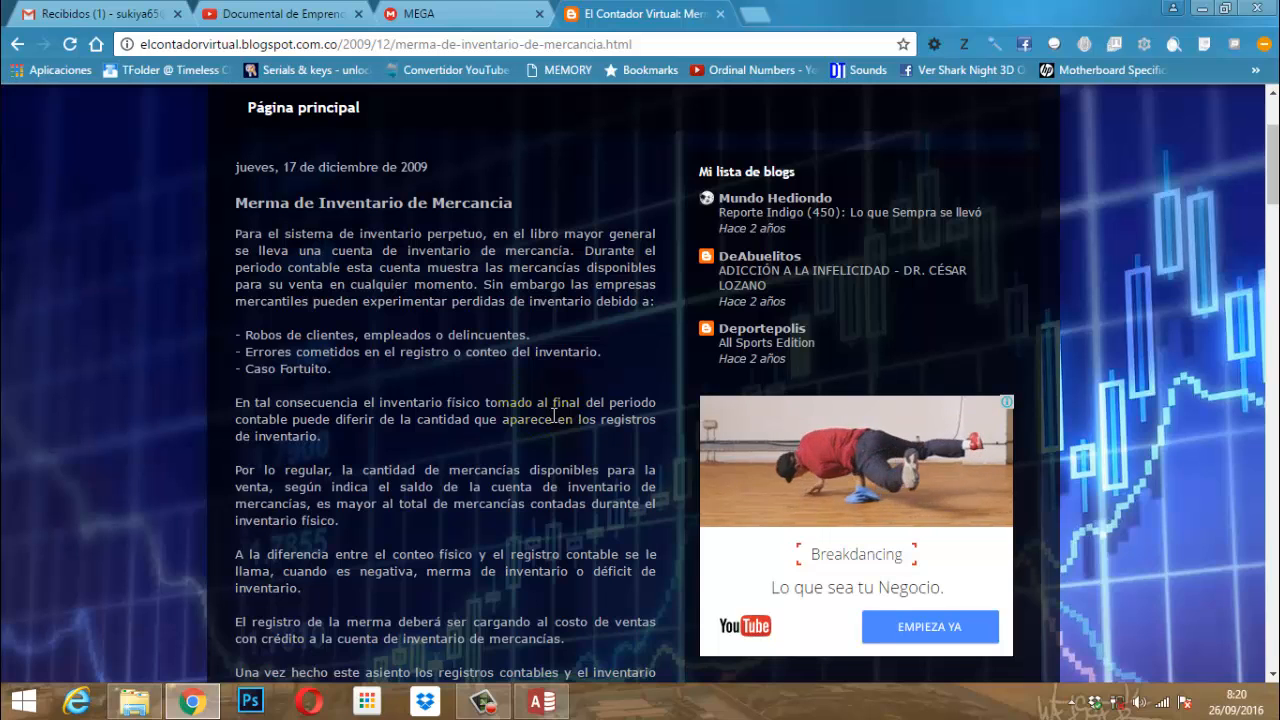
scroll(553, 415, down, 1)
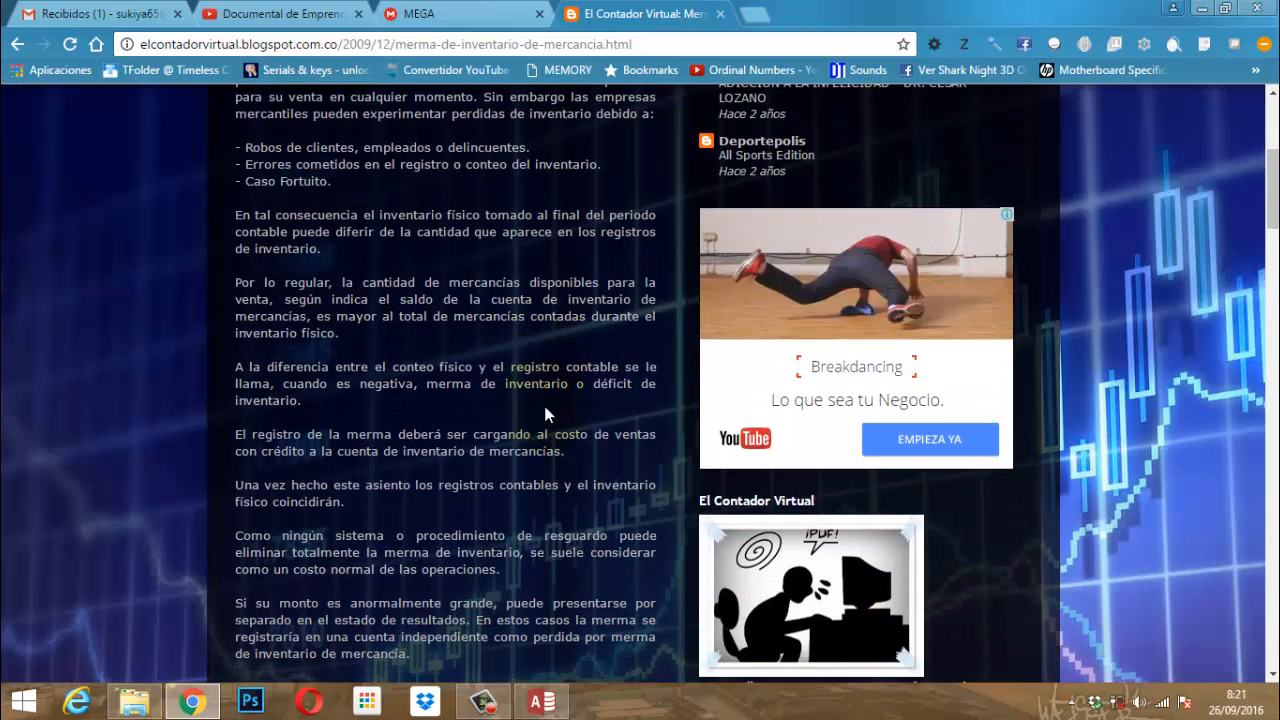
scroll(553, 415, up, 1)
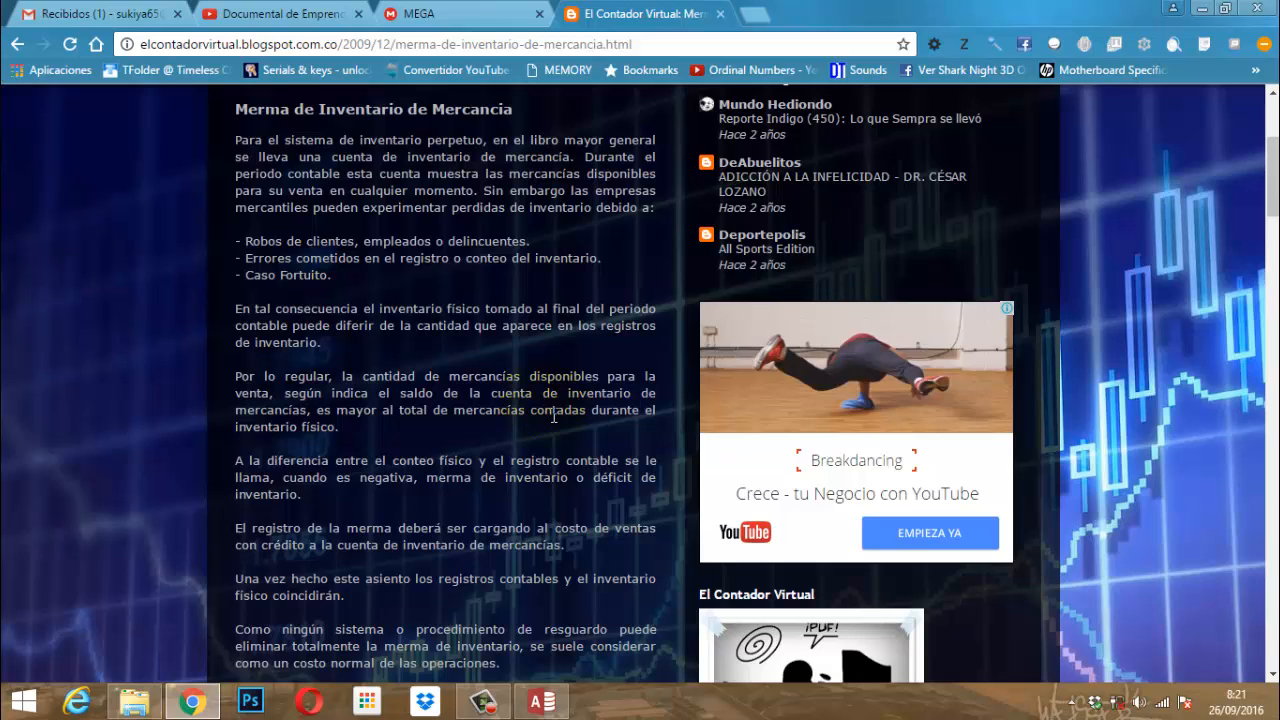
scroll(553, 415, down, 1)
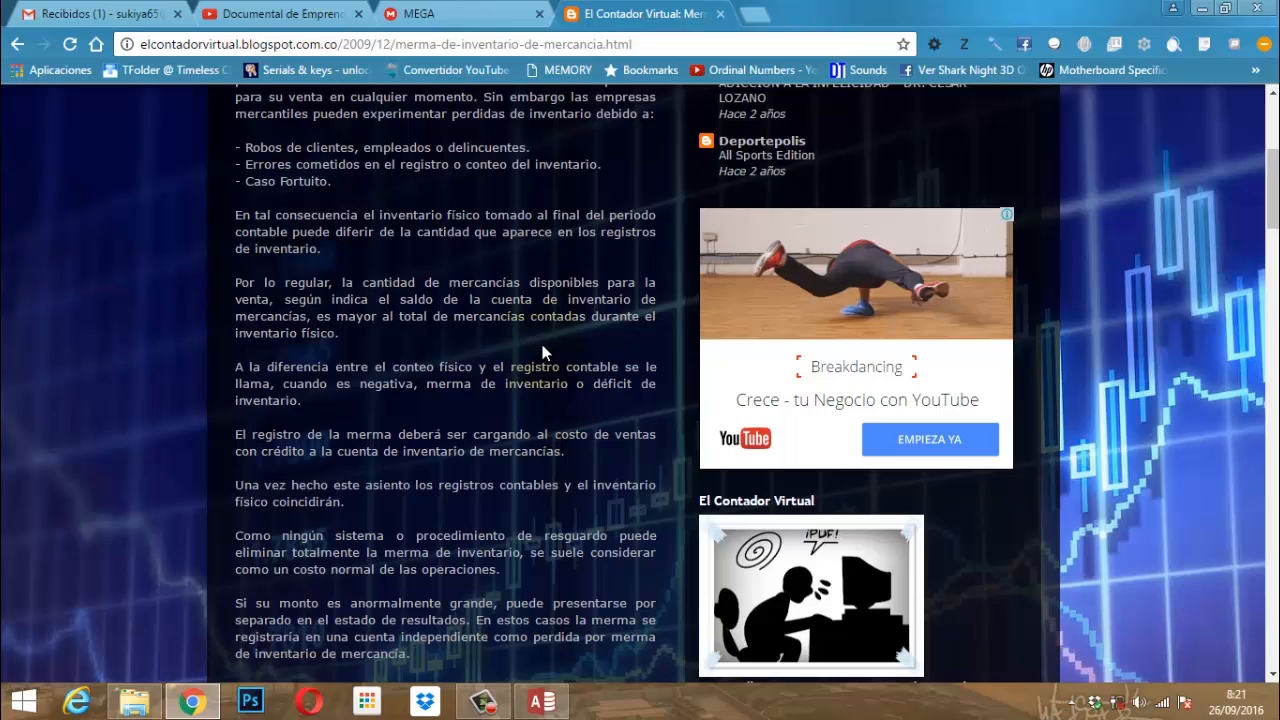
click(721, 14)
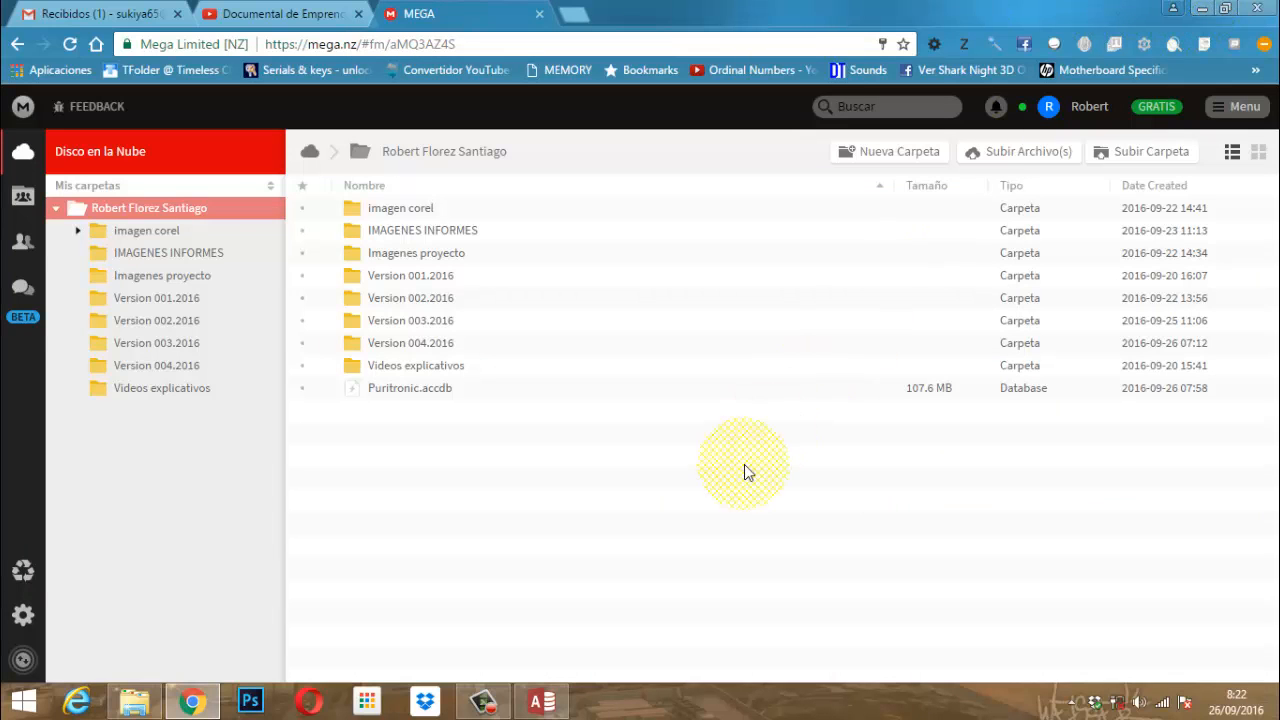
- Switch back to Access and set TIPOMOV to SALIDA for movement types 30 MERMAS and 31 MERMAS DE MERCANCIA
click(545, 702)
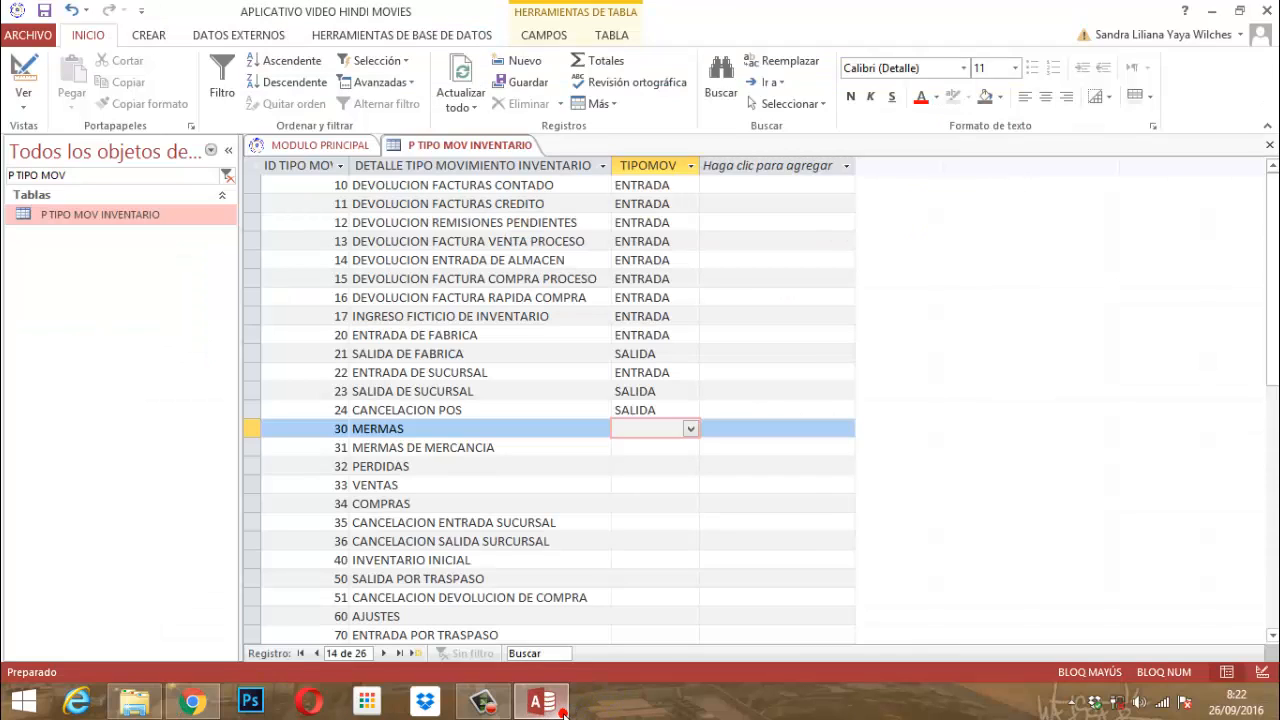
text(SALIDA)
key(Down)
key(Return)
key(Return)
key(Return)
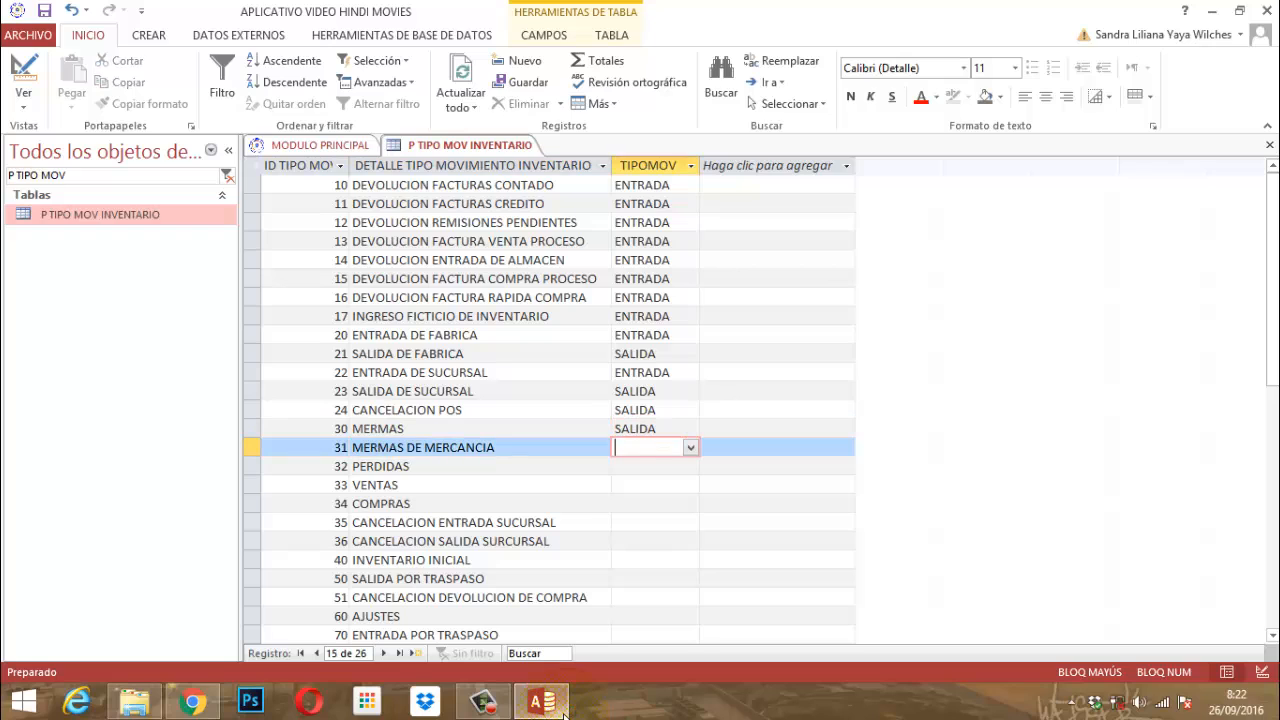
text(SALIDA)
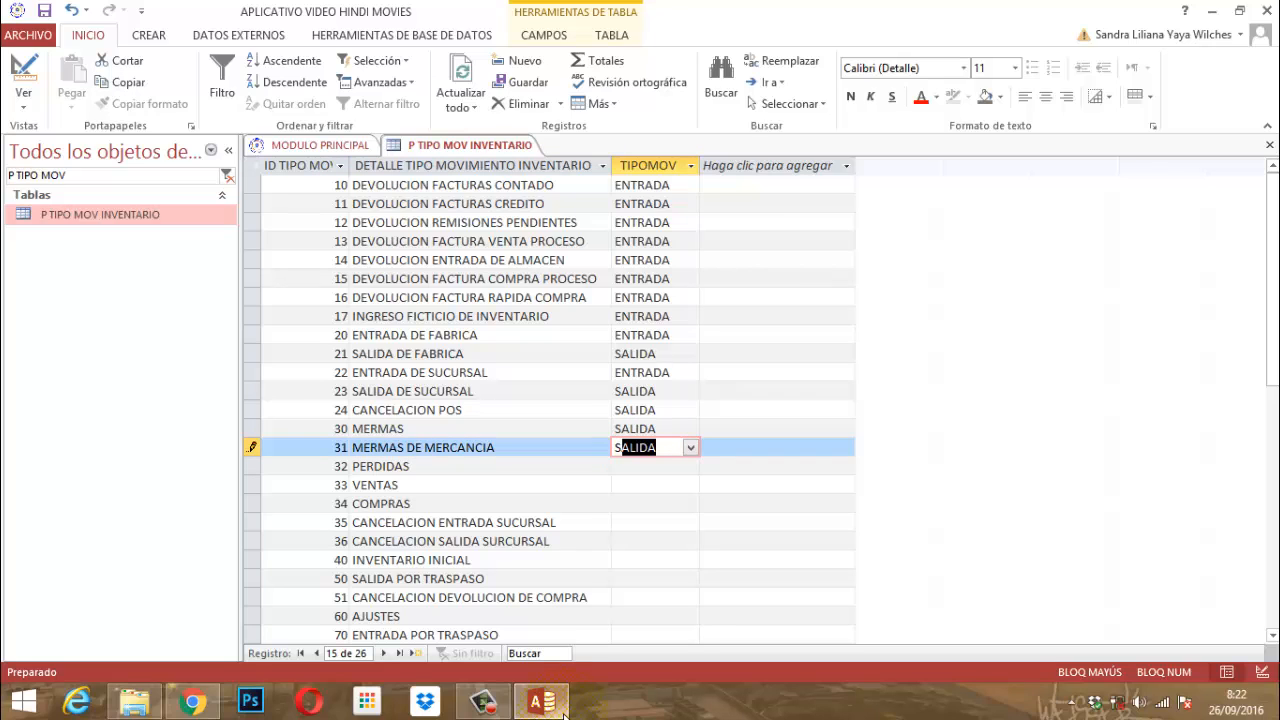
key(Return)
key(Return)
key(Return)
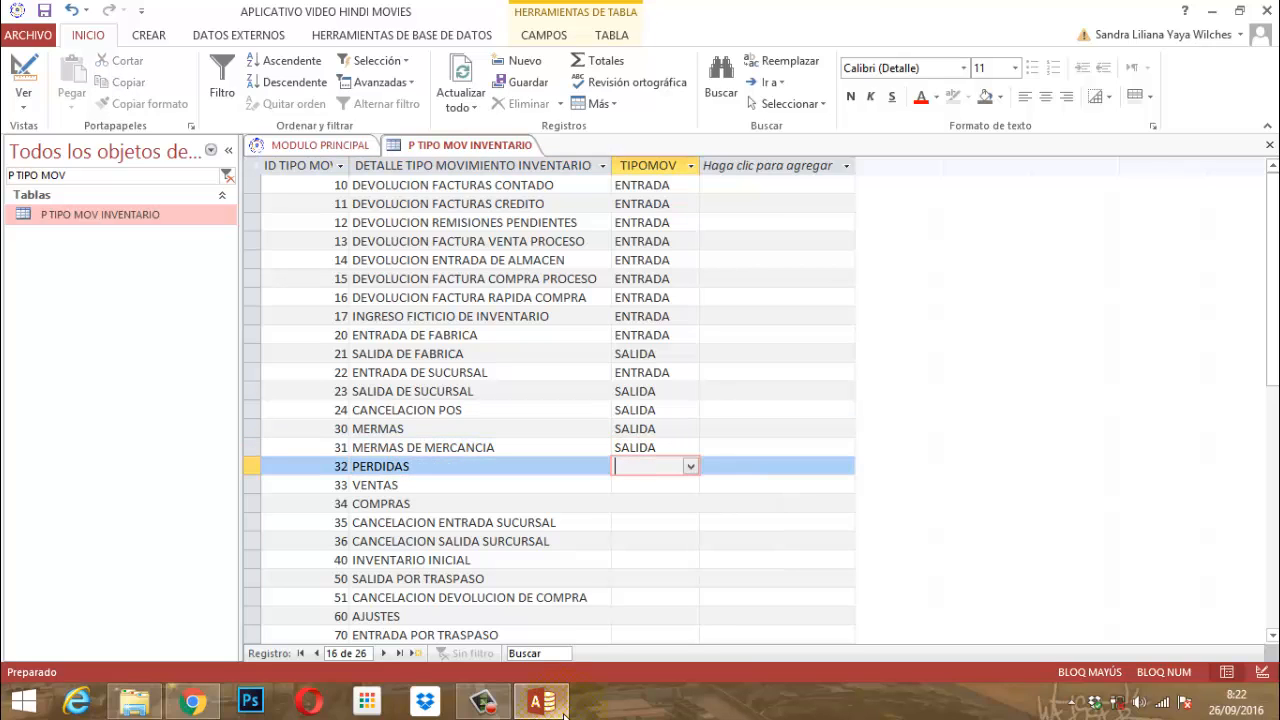
- Set TIPOMOV to SALIDA for movement types 32 PERDIDAS and 33 VENTAS
text(S)
key(Return)
key(Return)
key(Return)
text(S)
key(Return)
key(Return)
key(Return)
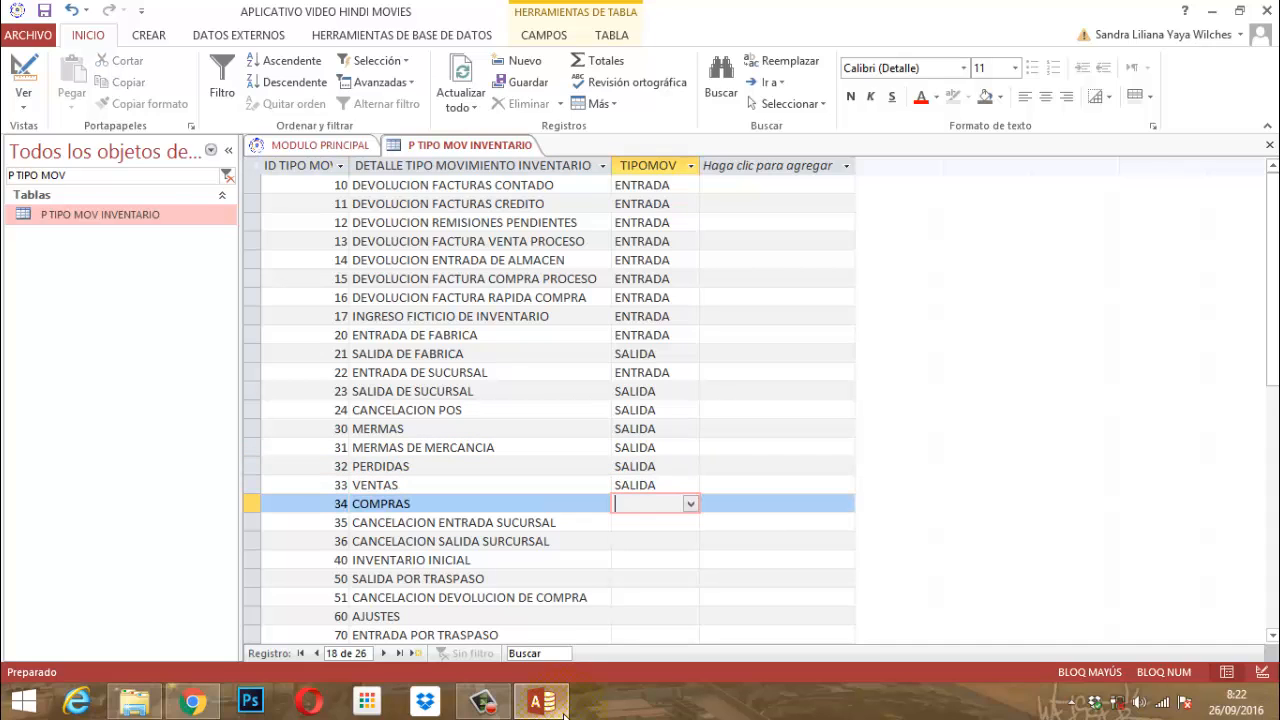
- Set TIPOMOV to ENTRADA for movement type 34 COMPRAS and to SALIDA for 35 CANCELACION ENTRADA SUCURSAL
text(E)
key(Return)
key(Return)
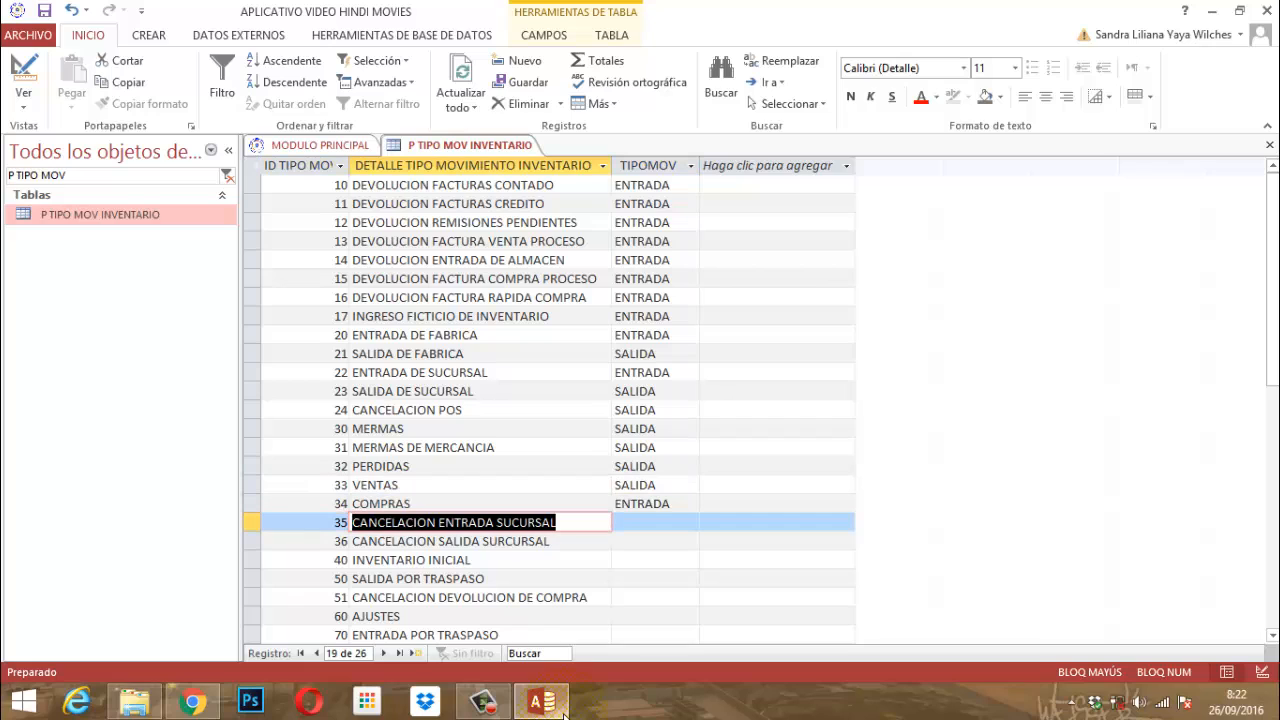
key(Return)
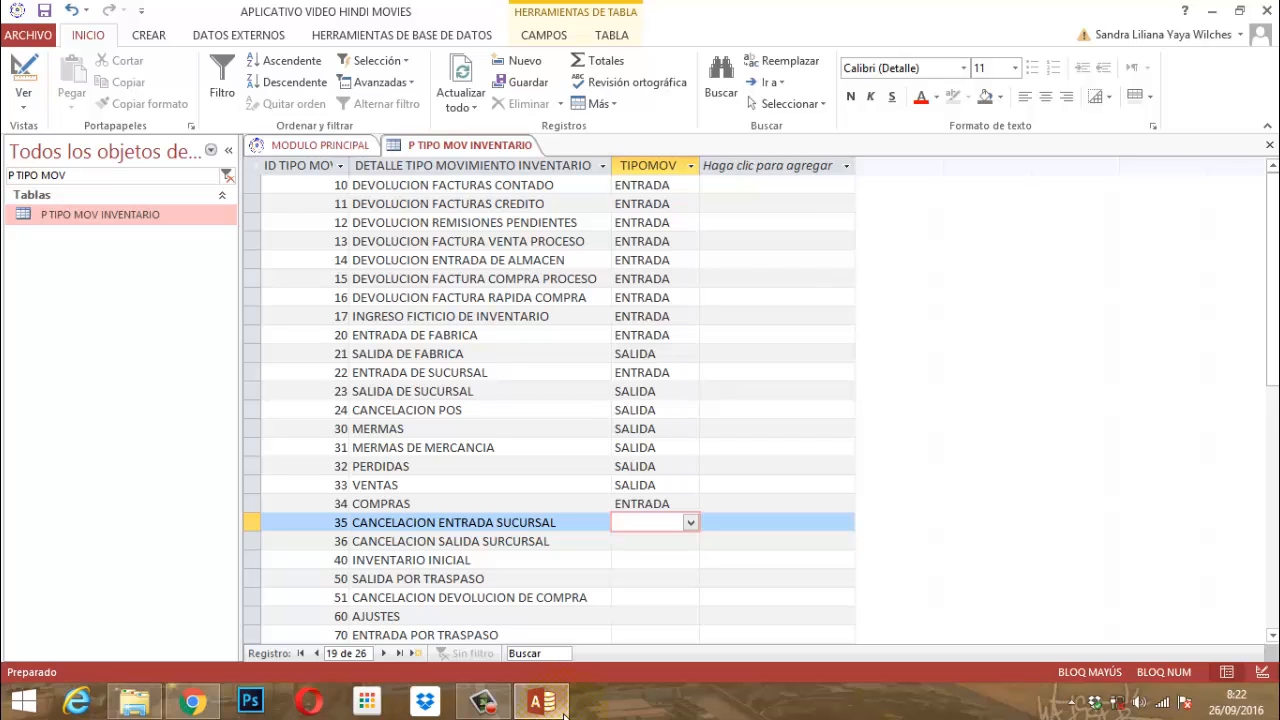
text(s)
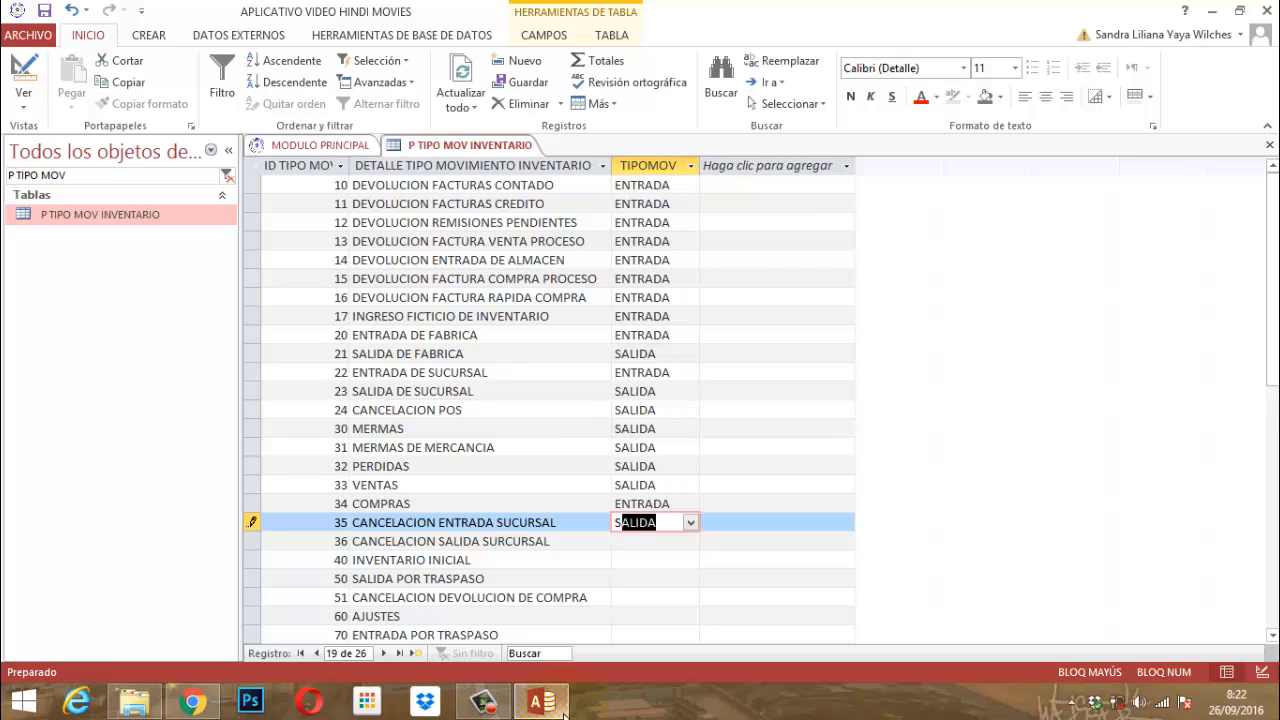
key(Return)
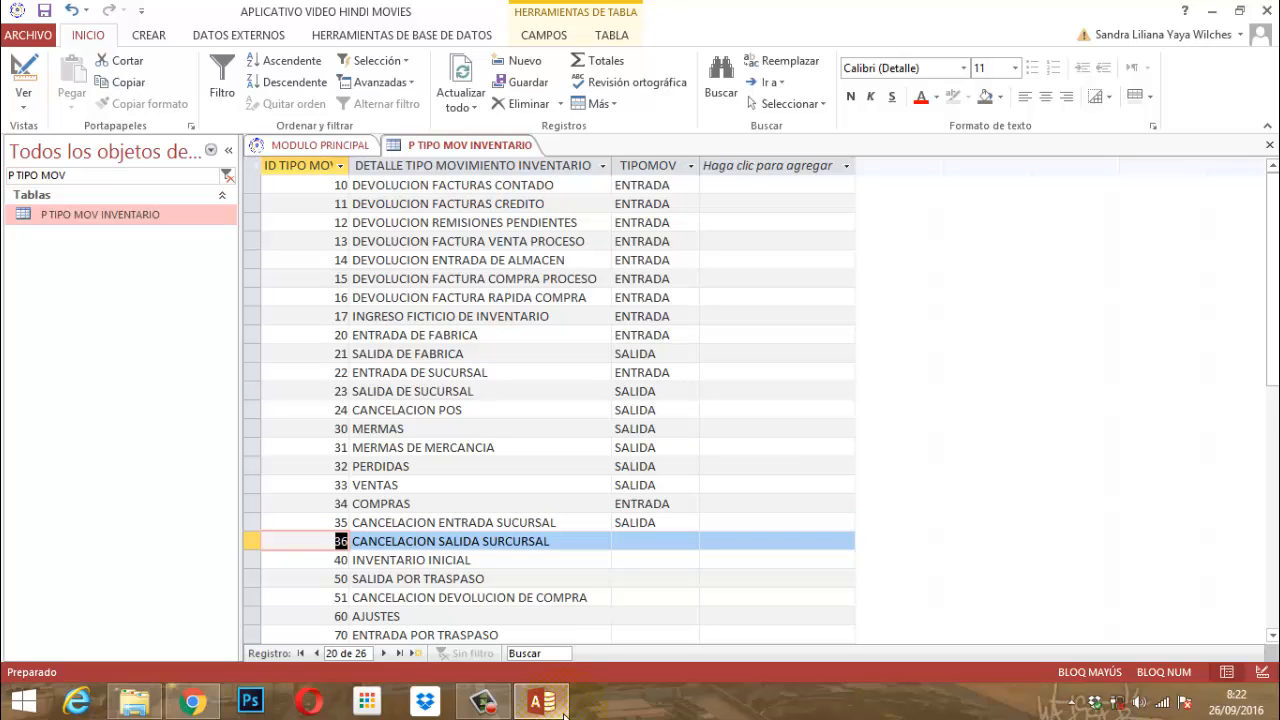
- Set TIPOMOV to ENTRADA for movement types 36 CANCELACION SALIDA SURCURSAL and 40 INVENTARIO INICIAL
key(Return)
key(Return)
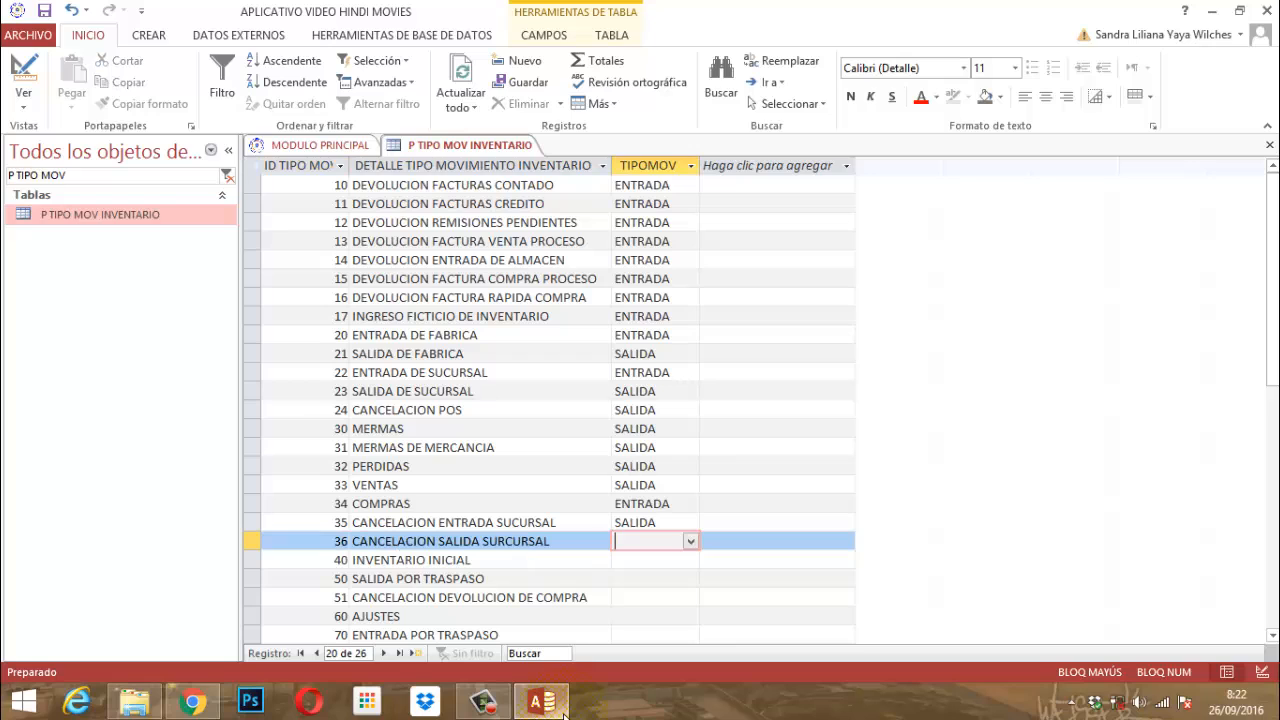
text(e)
key(Return)
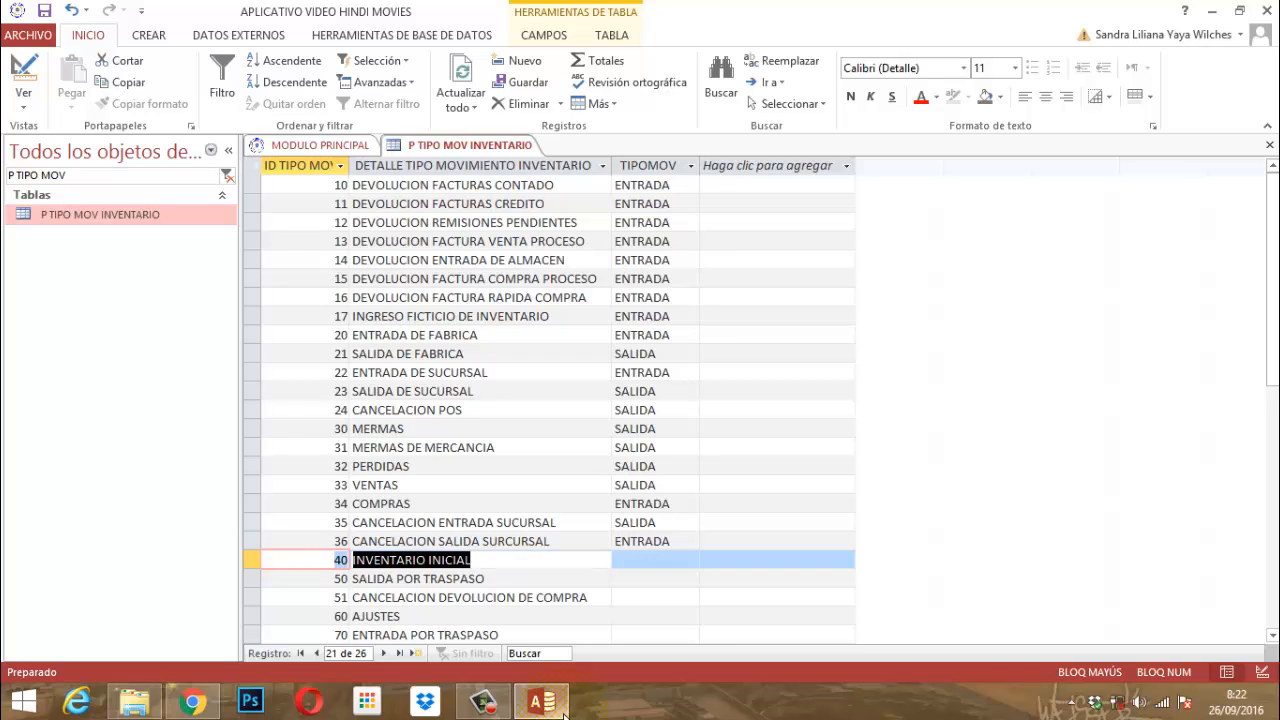
key(Return)
key(Return)
text(e)
key(Return)
- Set TIPOMOV to SALIDA for movement types 50 SALIDA POR TRASPASO and 51 CANCELACION DEVOLUCION DE COMPRA
key(Return)
key(Return)
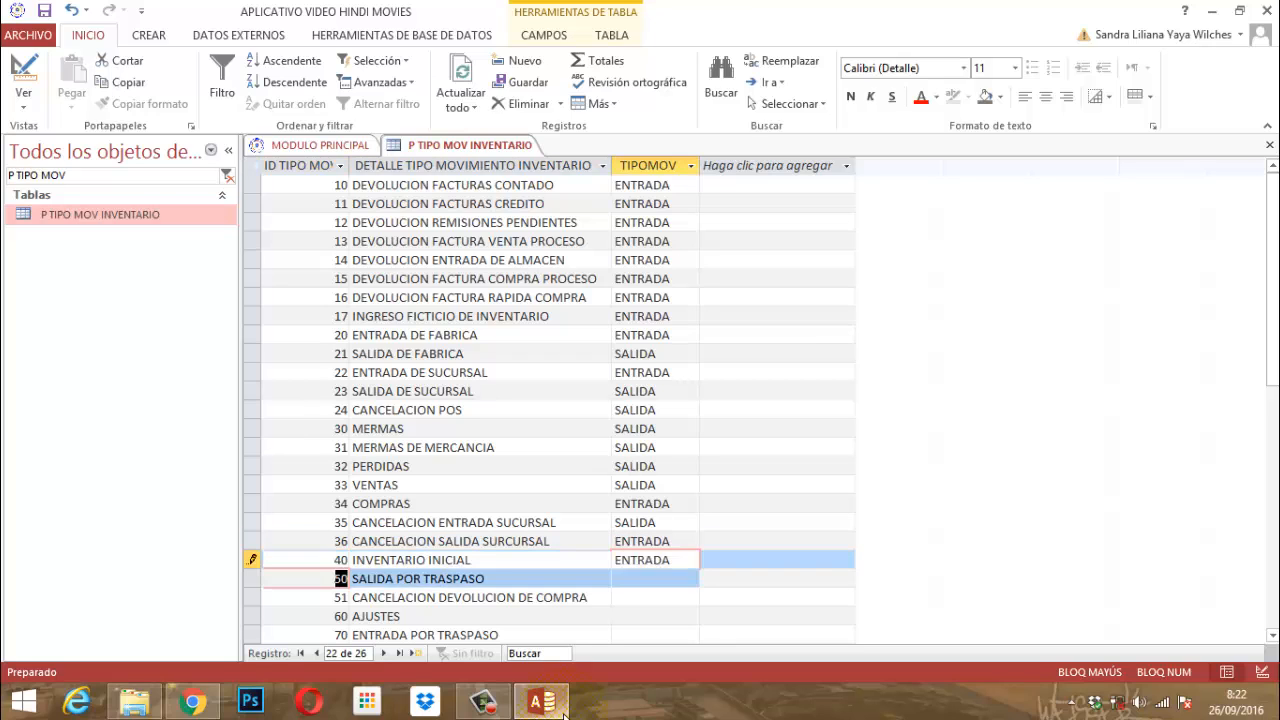
text(s)
key(Return)
key(Down)
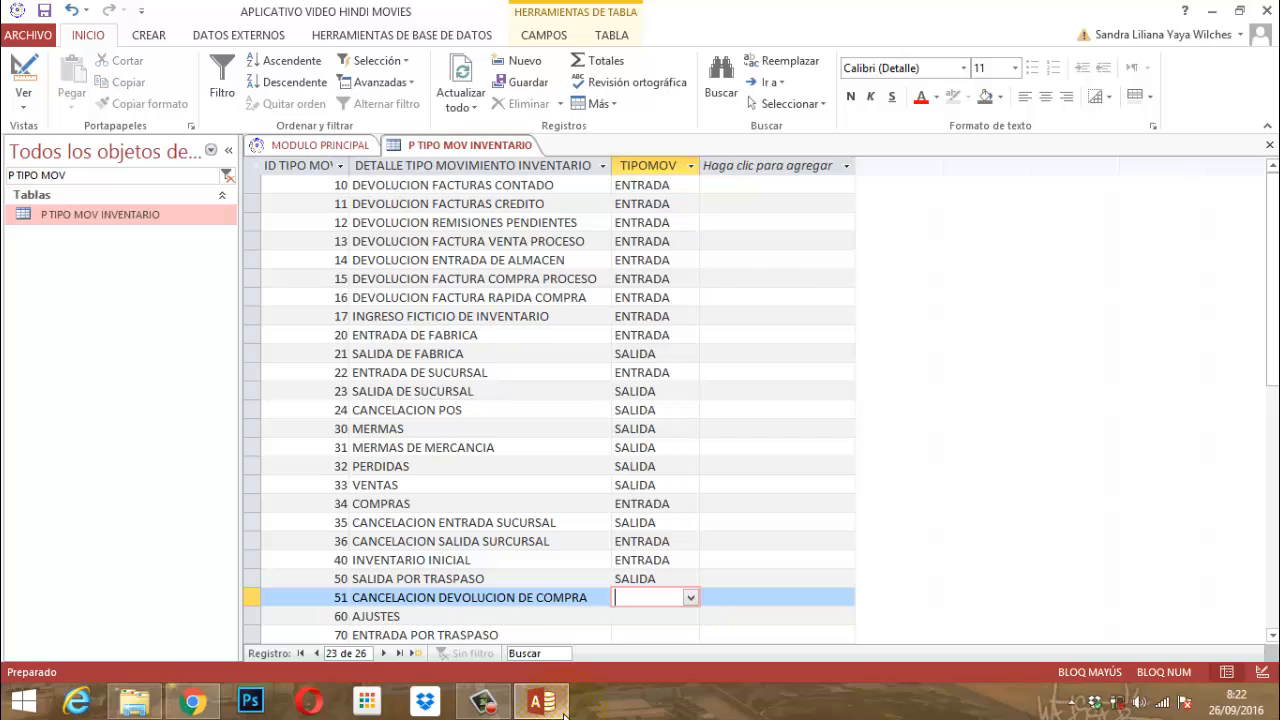
text(s)
key(Return)
- Set TIPOMOV to SALIDA for movement type 60 AJUSTES
key(Return)
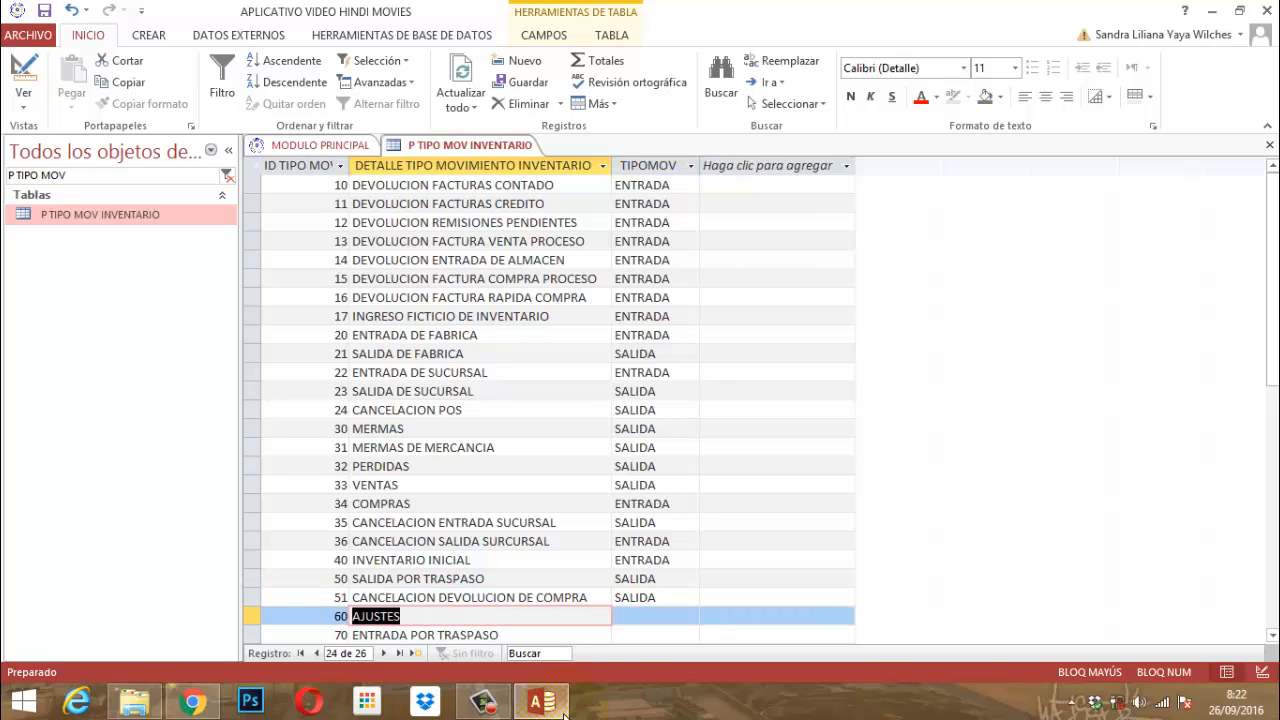
key(Return)
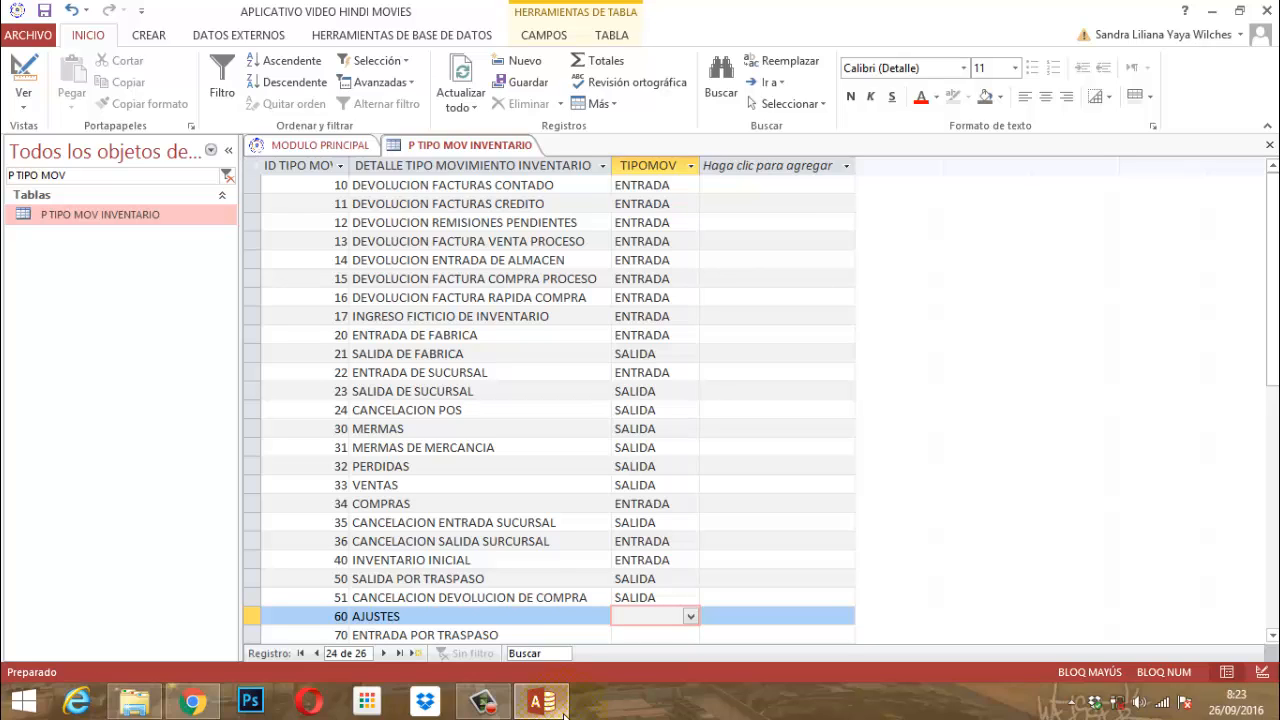
text(SALIDA)
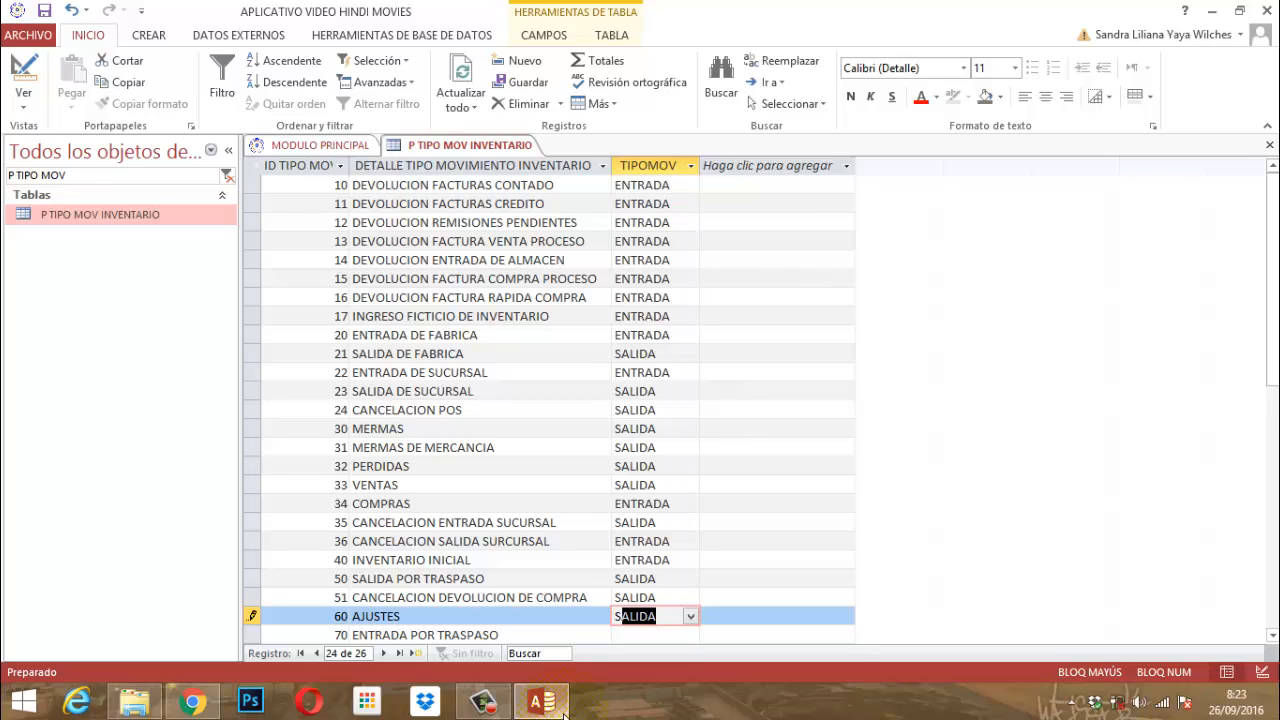
key(Return)
key(Return)
key(Return)
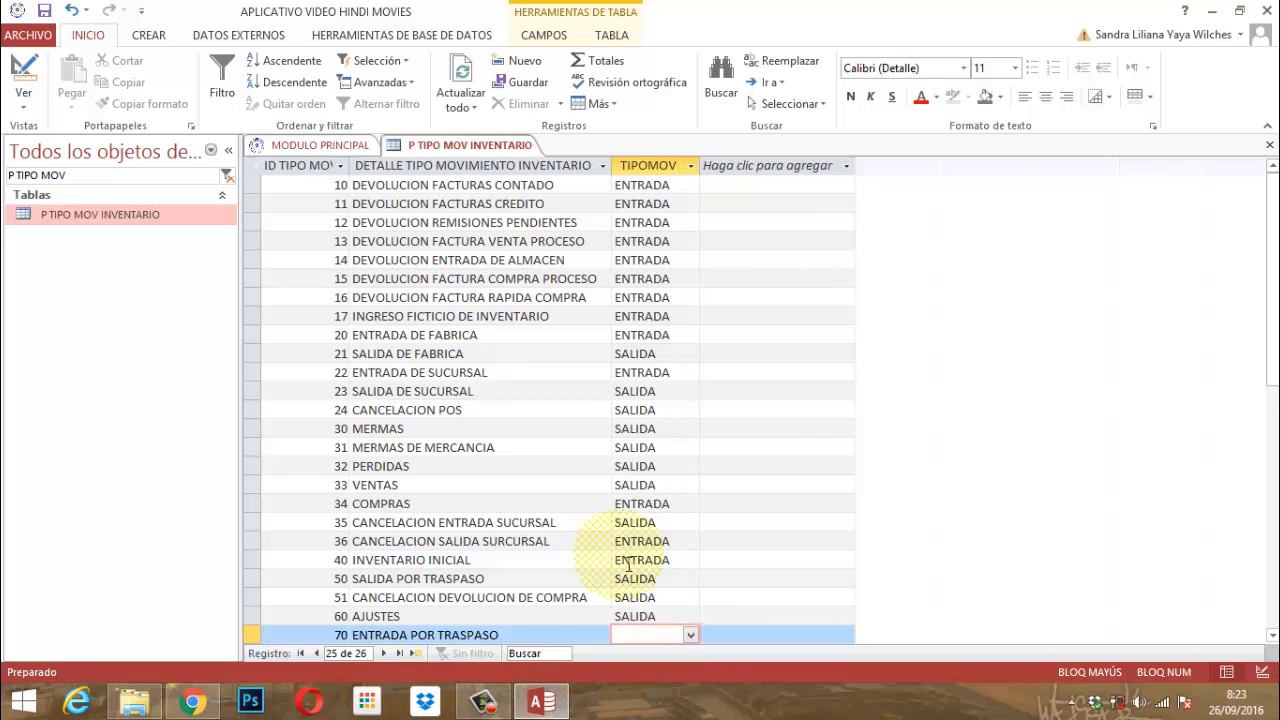
- Extend the description of movement type 60 to AJUSTES POR SALIDA
click(461, 617)
text(POR SA)
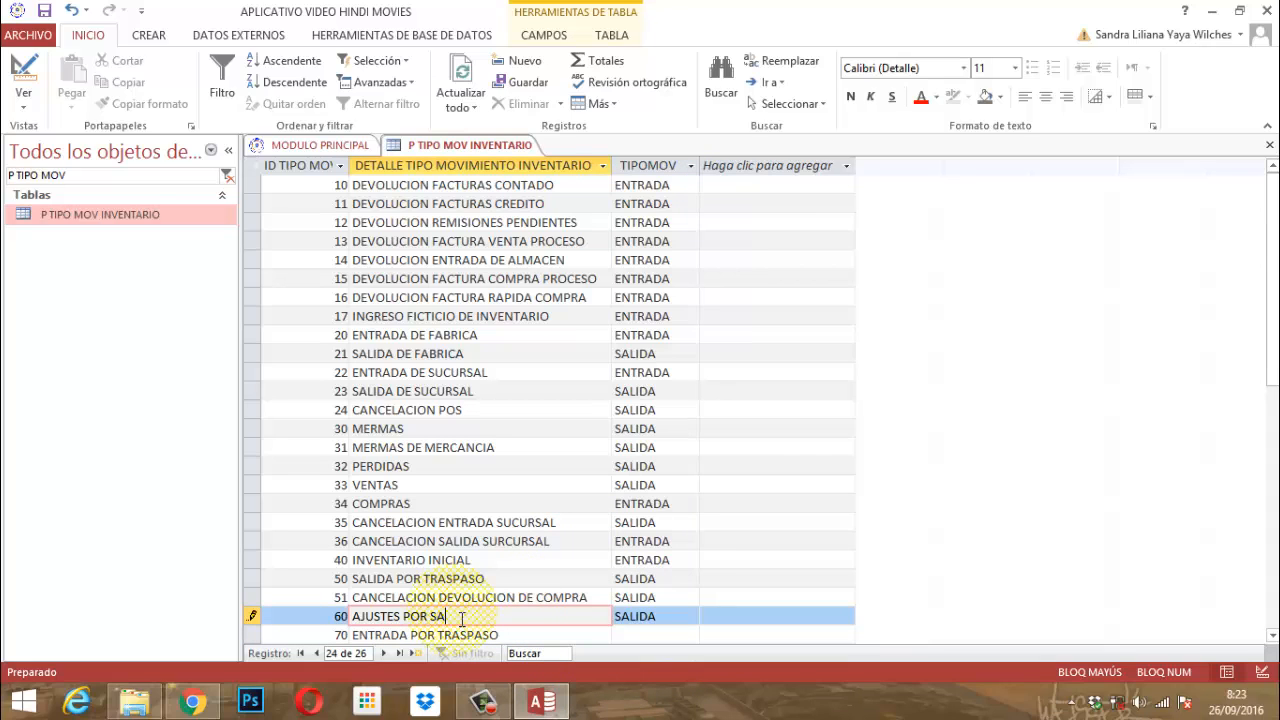
text(LIDA)
key(Tab)
key(Tab)
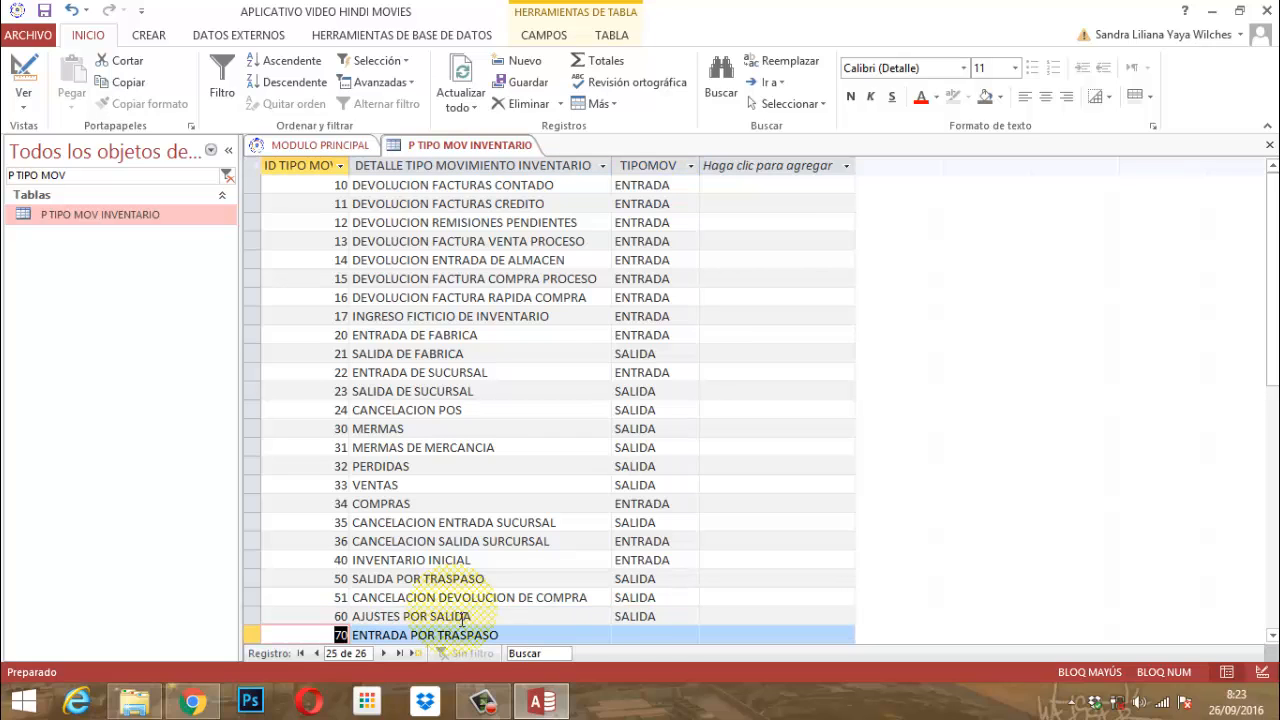
- Set TIPOMOV to ENTRADA for movement types 70 ENTRADA POR TRASPASO and 71 INGRESO DE MERCANCIA NUEVA
key(Tab)
key(Tab)
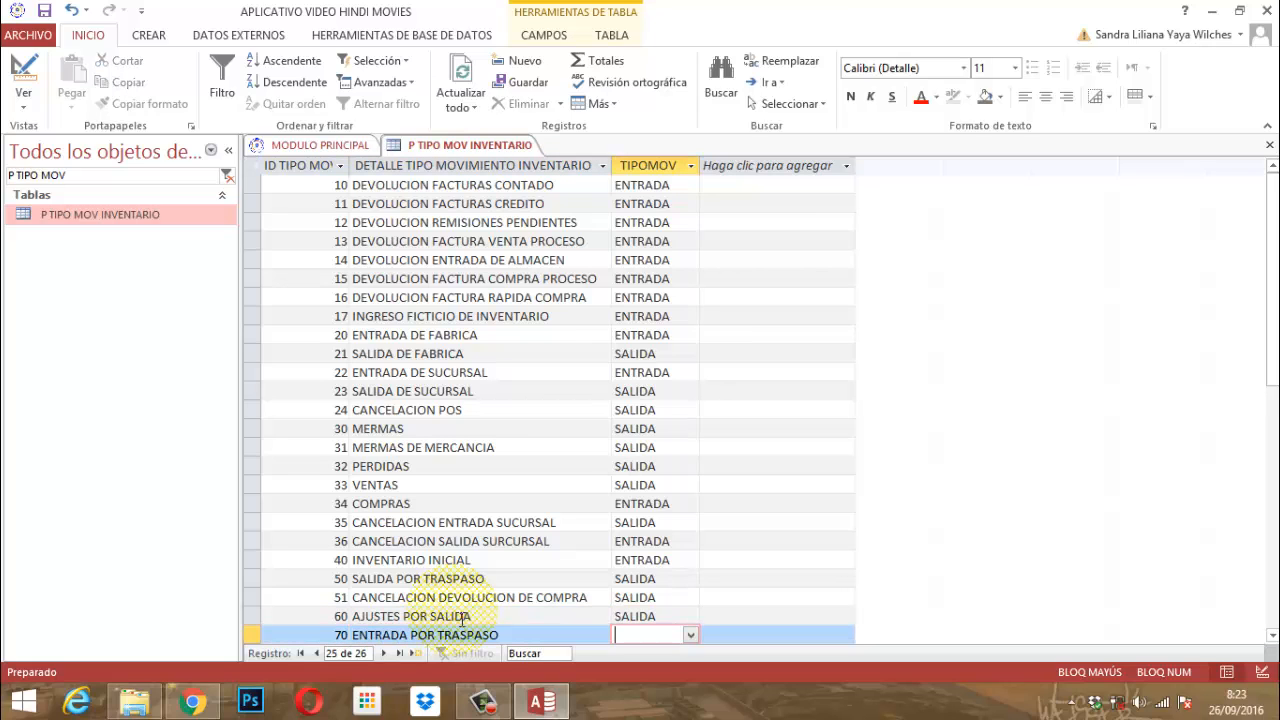
text(ENTRADA)
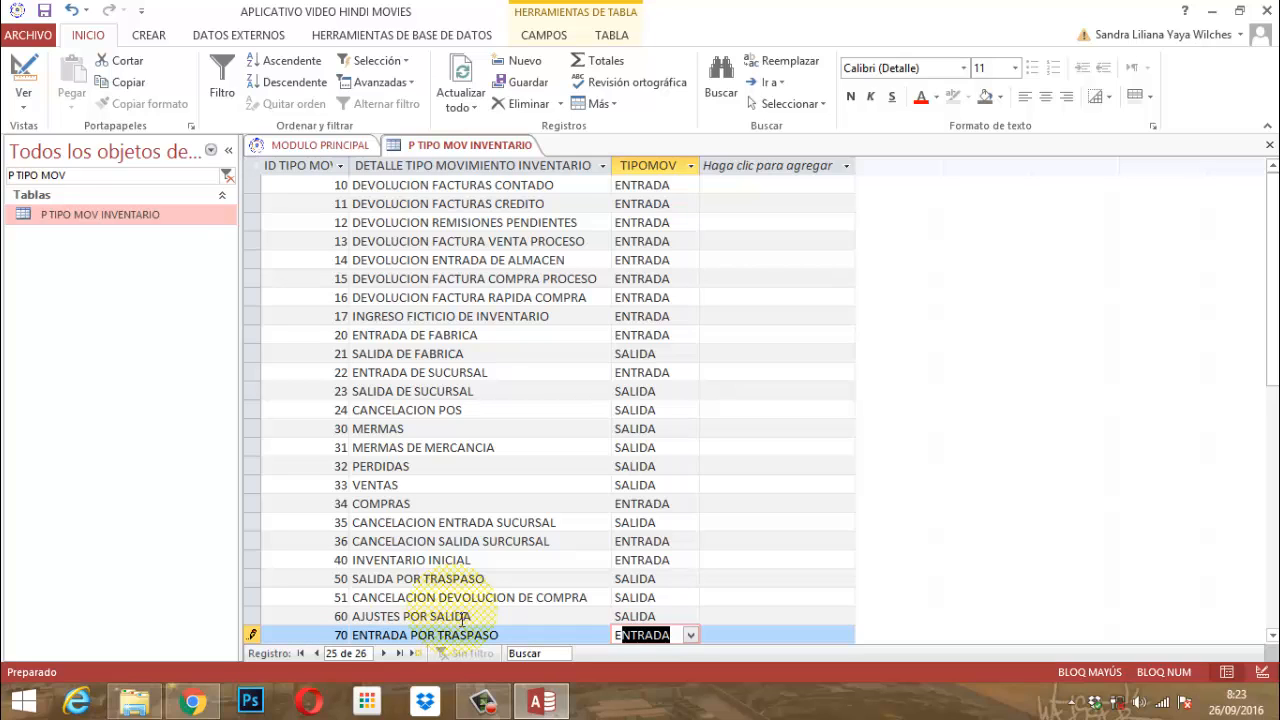
scroll(800, 566, down, 4)
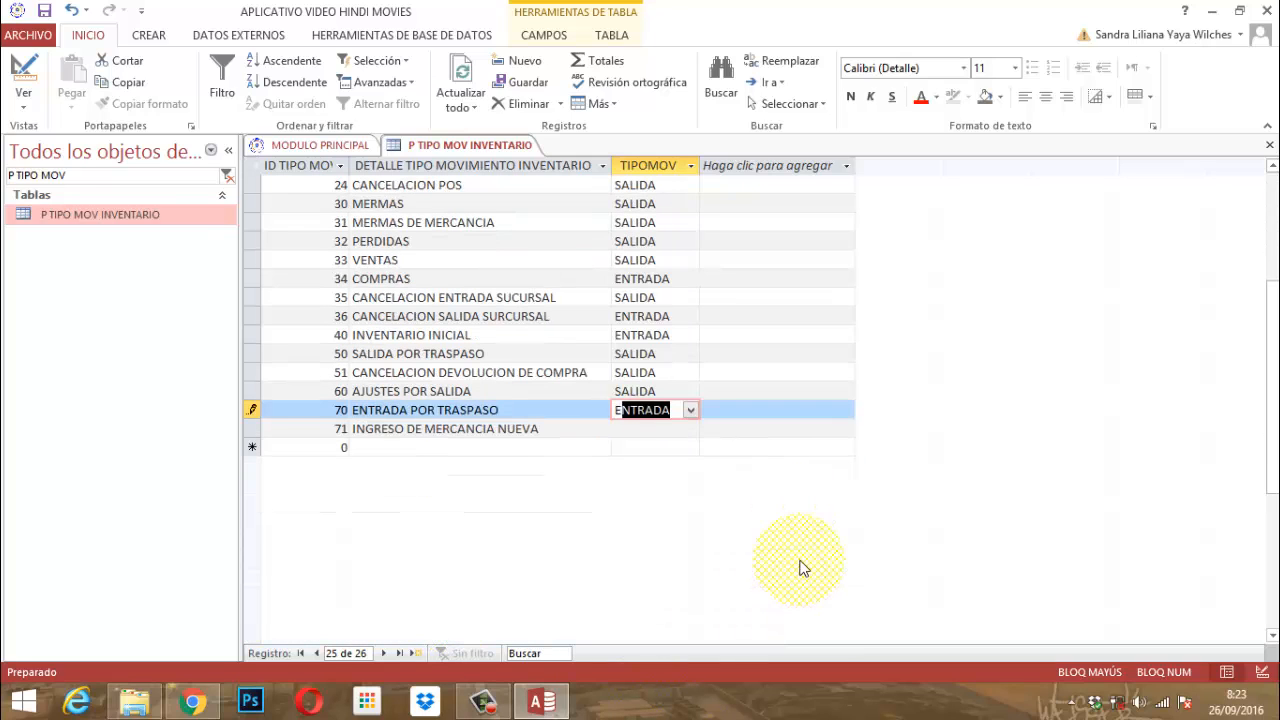
key(Tab)
key(Tab)
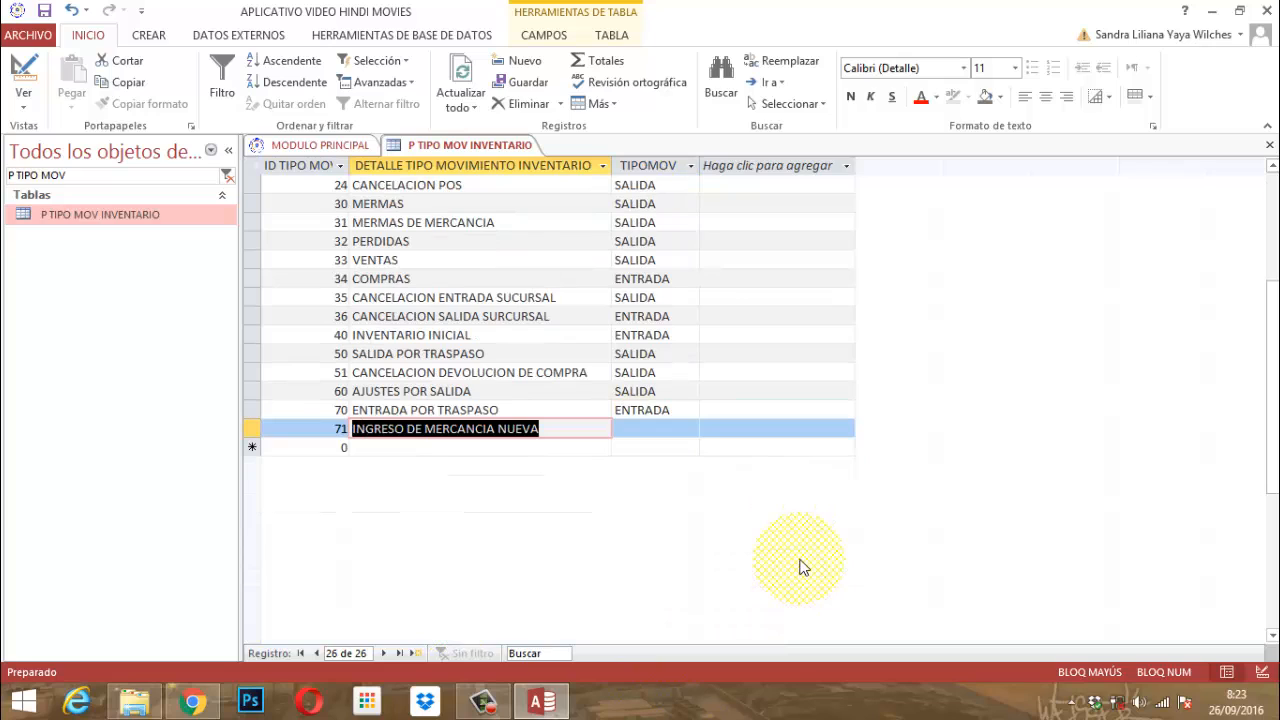
key(Tab)
text(E)
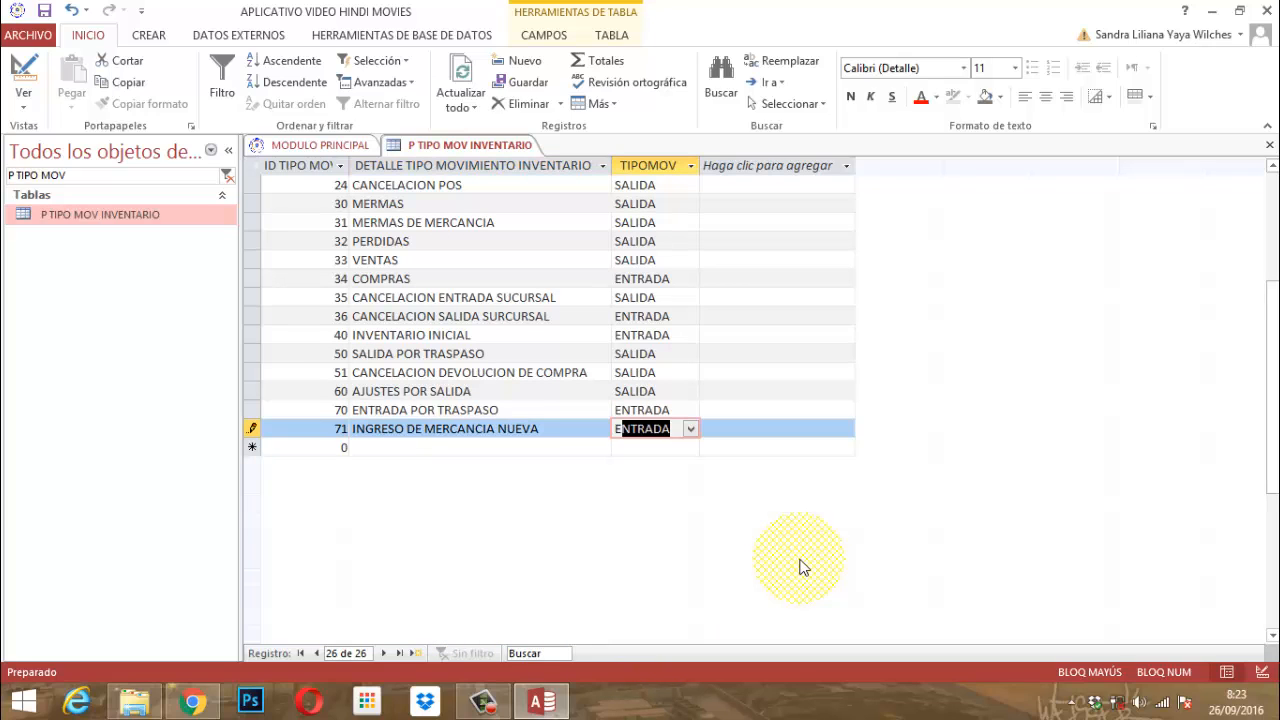
key(Tab)
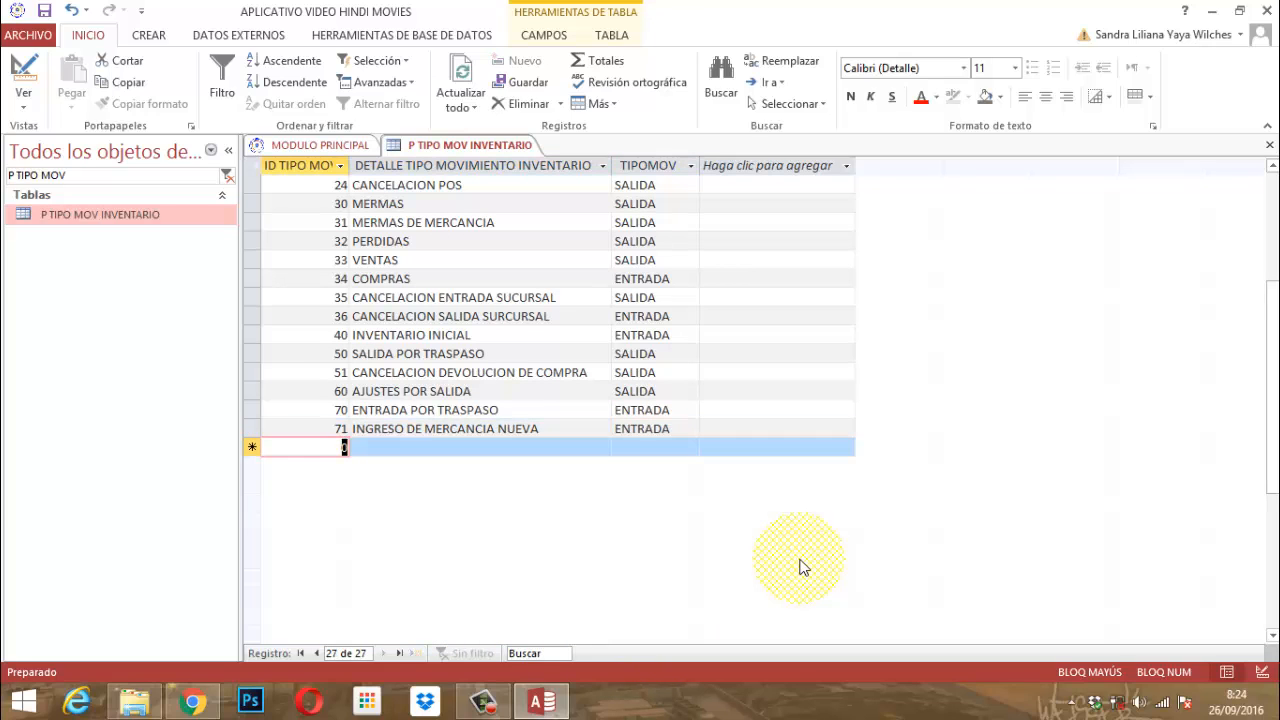
- Add a new movement type with ID 80, description AJUSTE POR ENTRADA and TIPOMOV set to ENTRADA
text(80)
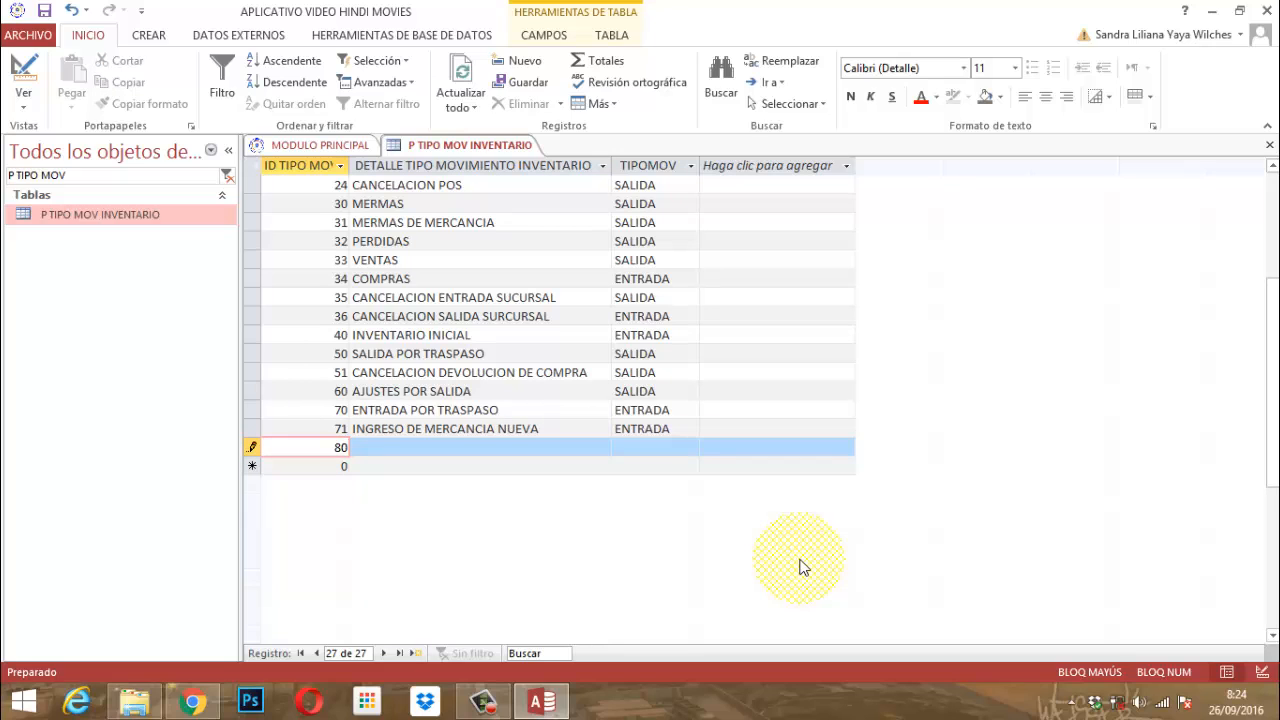
key(Tab)
text(A)
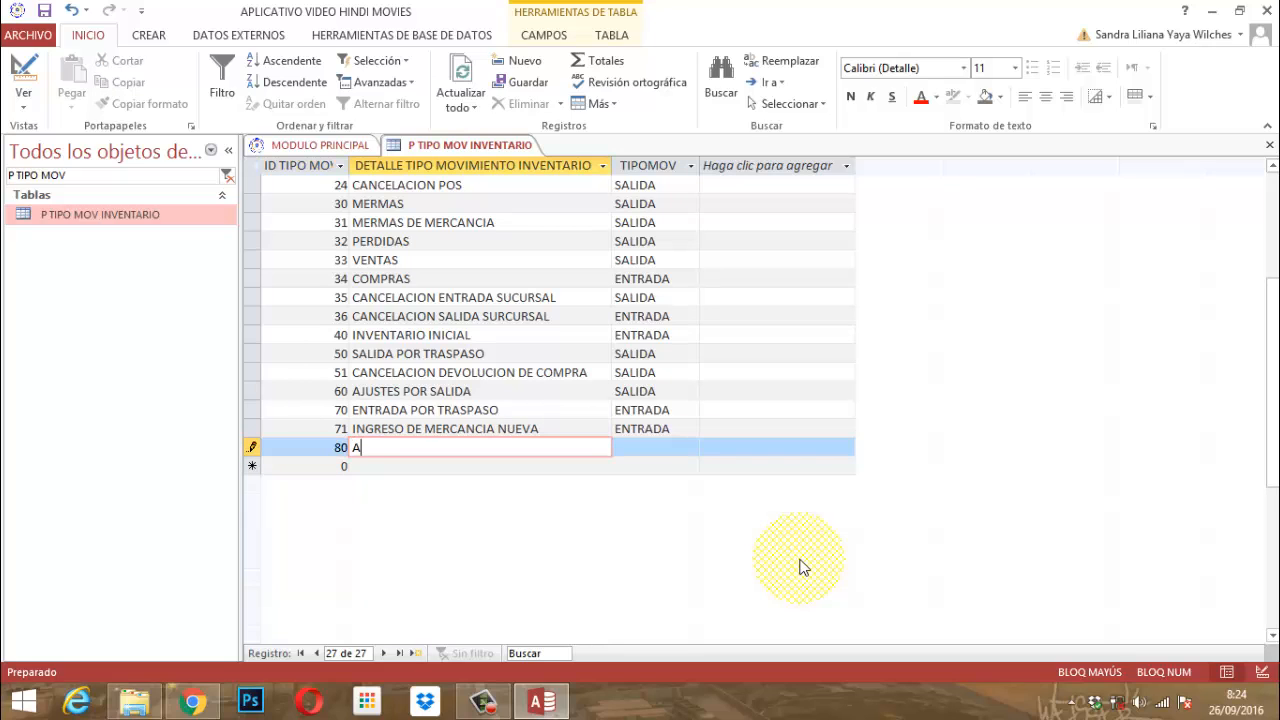
text(JUSTE POR ENTRADA)
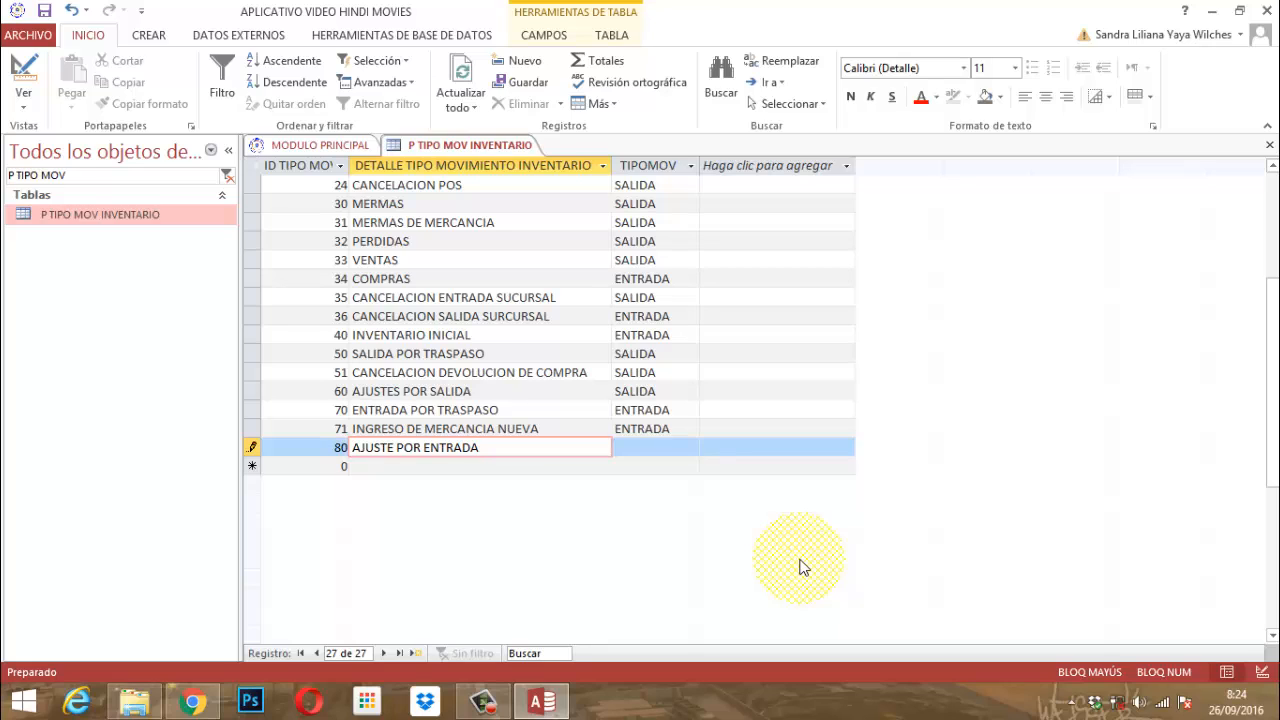
key(Tab)
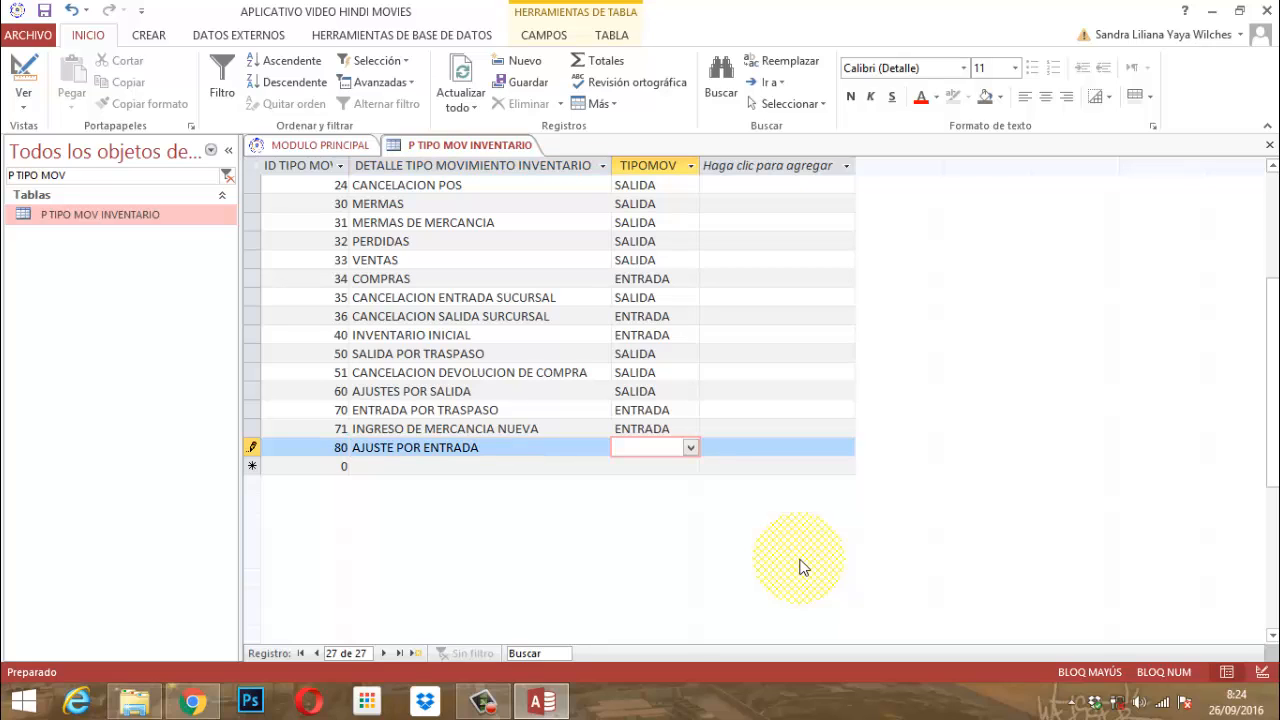
text(ENTRADA)
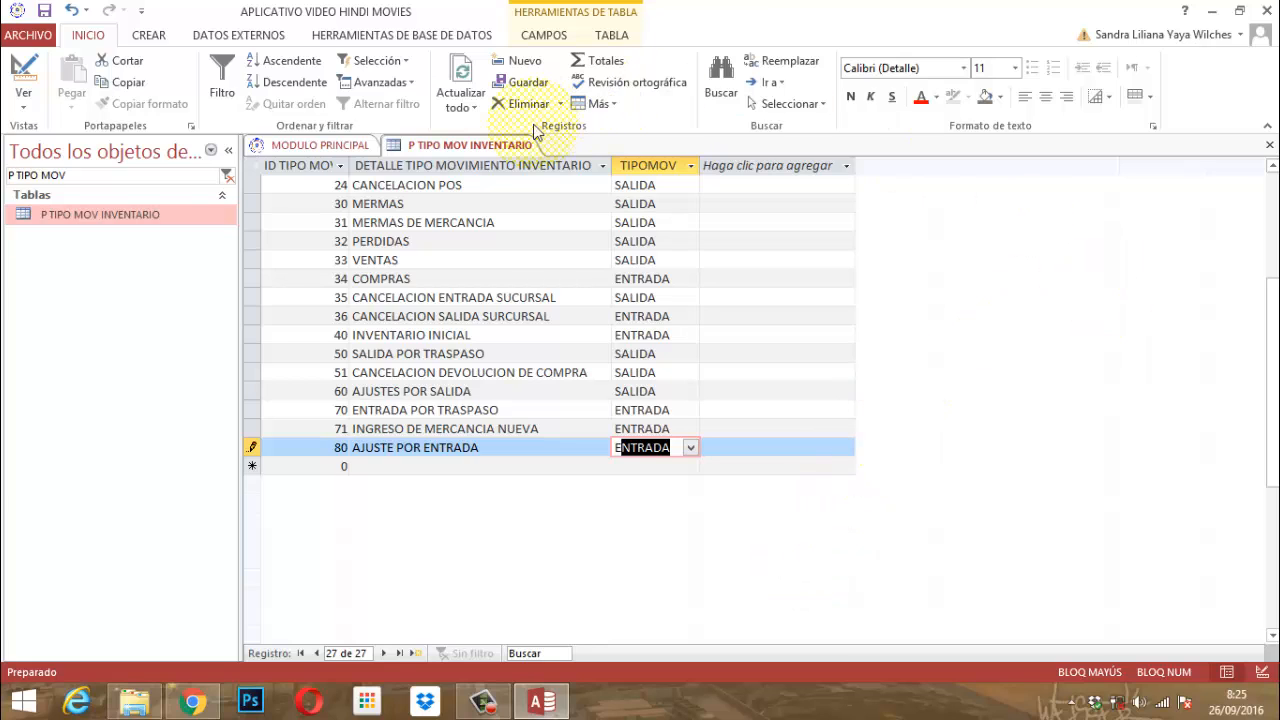
- Save and close the P TIPO MOV INVENTARIO table
right_click(467, 148)
click(472, 155)
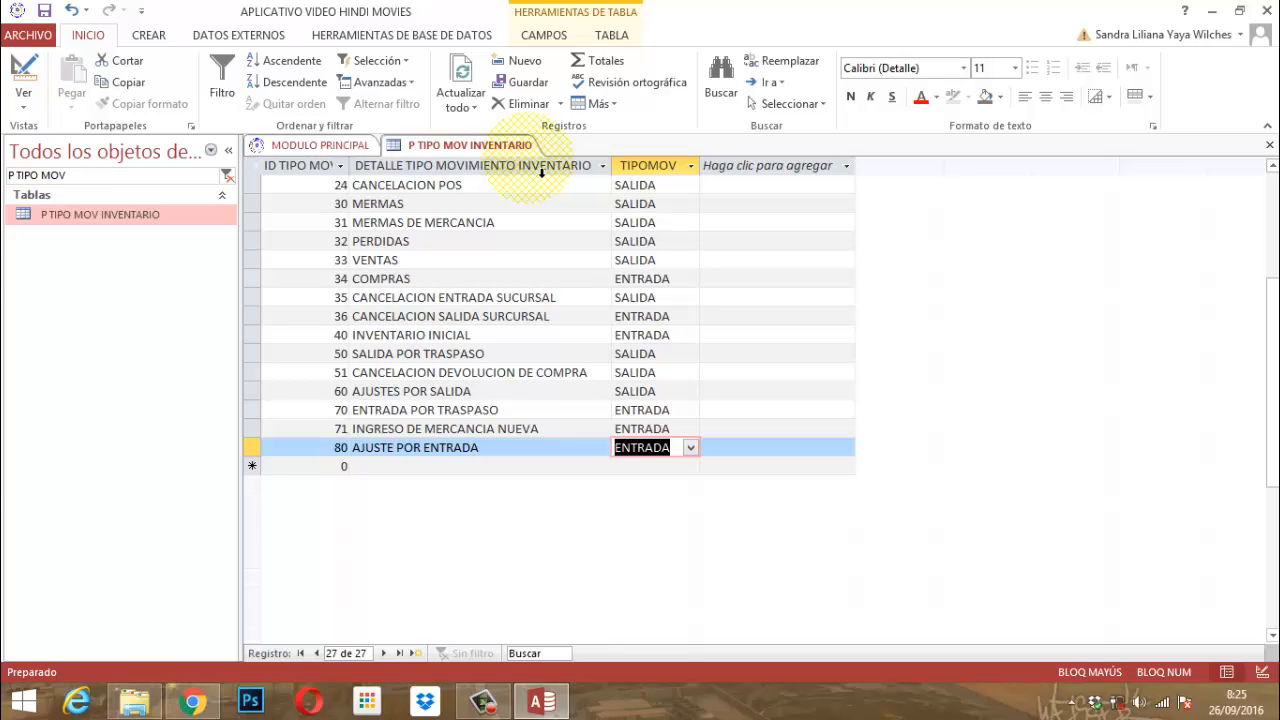
right_click(492, 146)
click(540, 181)
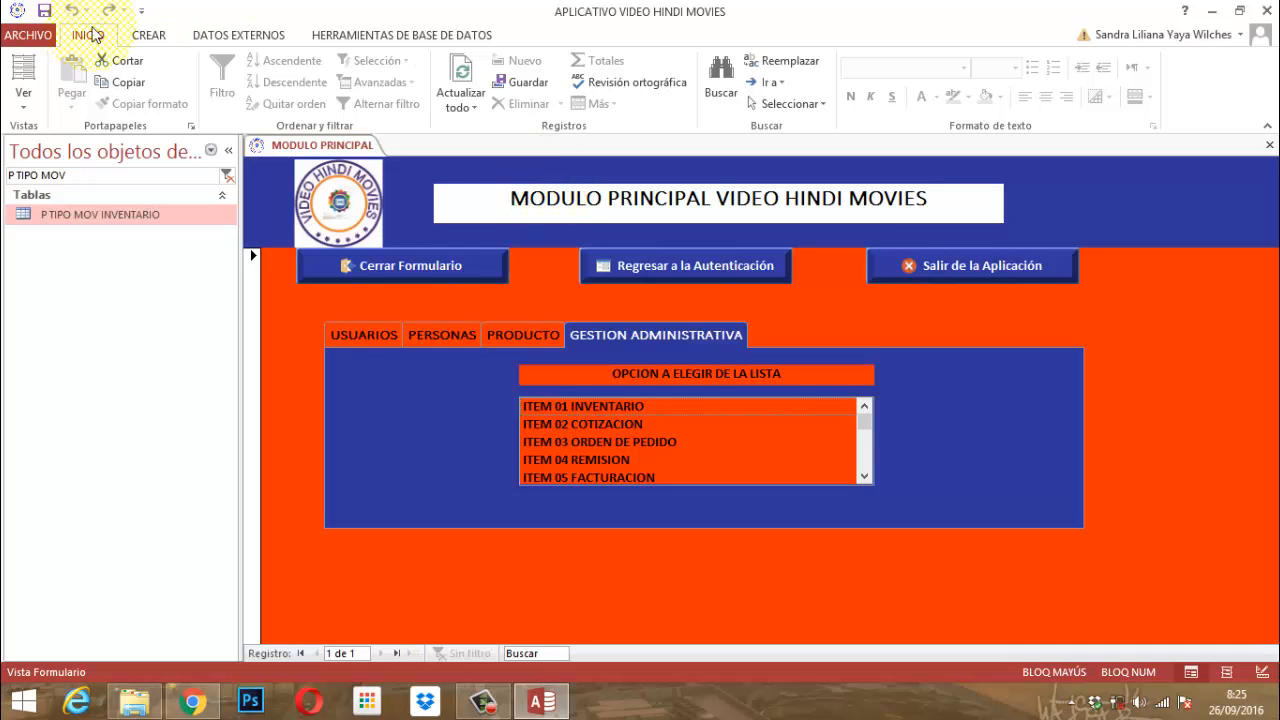
- Create a new query in design view based on the P TIPO MOV INVENTARIO table
click(150, 36)
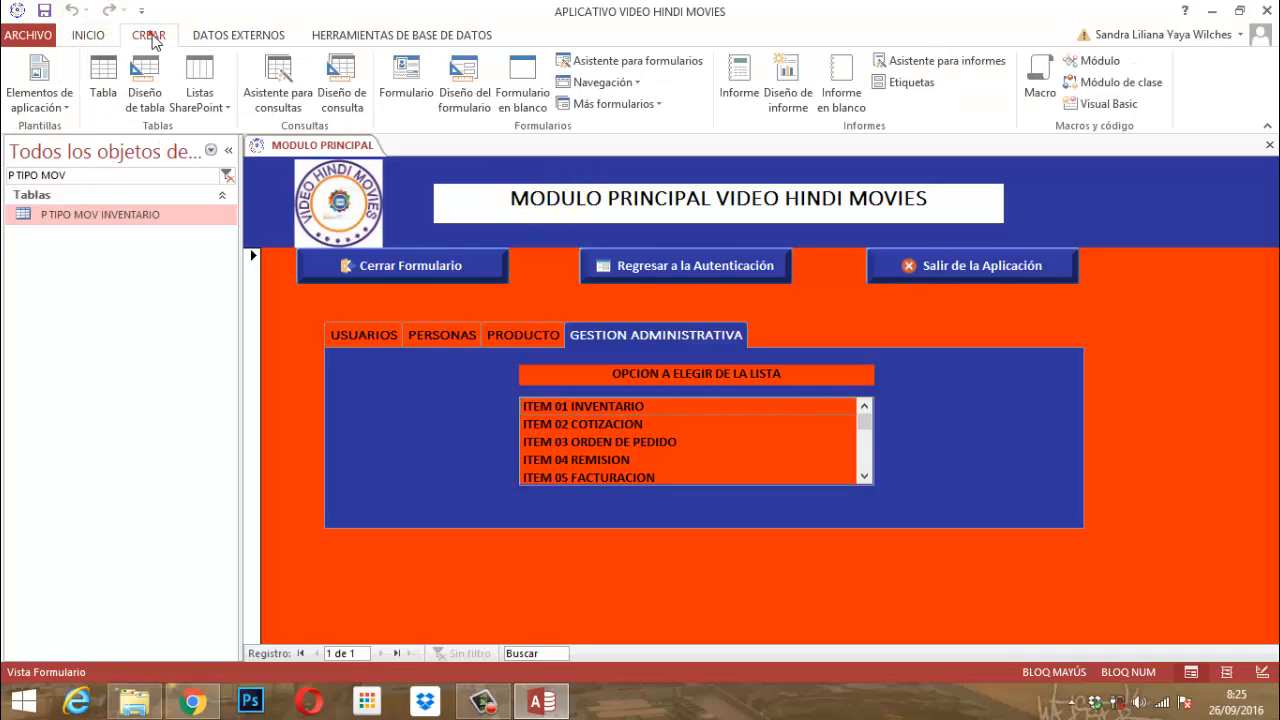
click(345, 93)
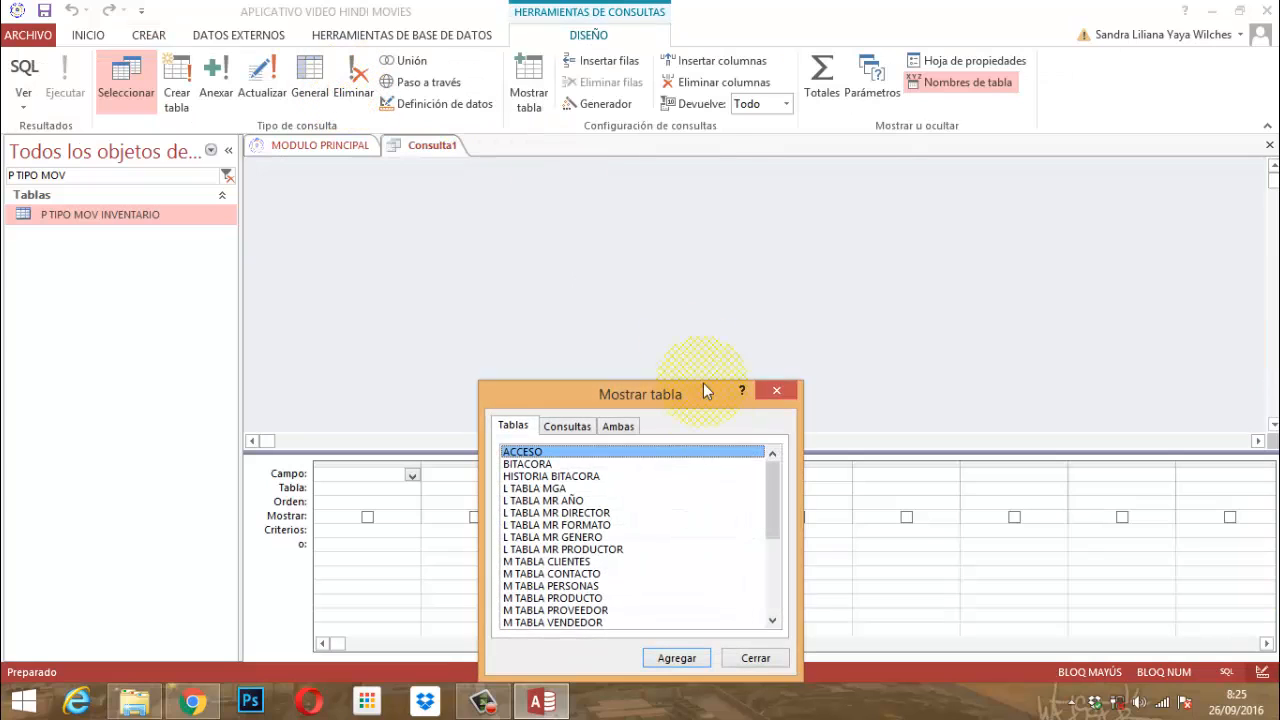
scroll(614, 509, down, 5)
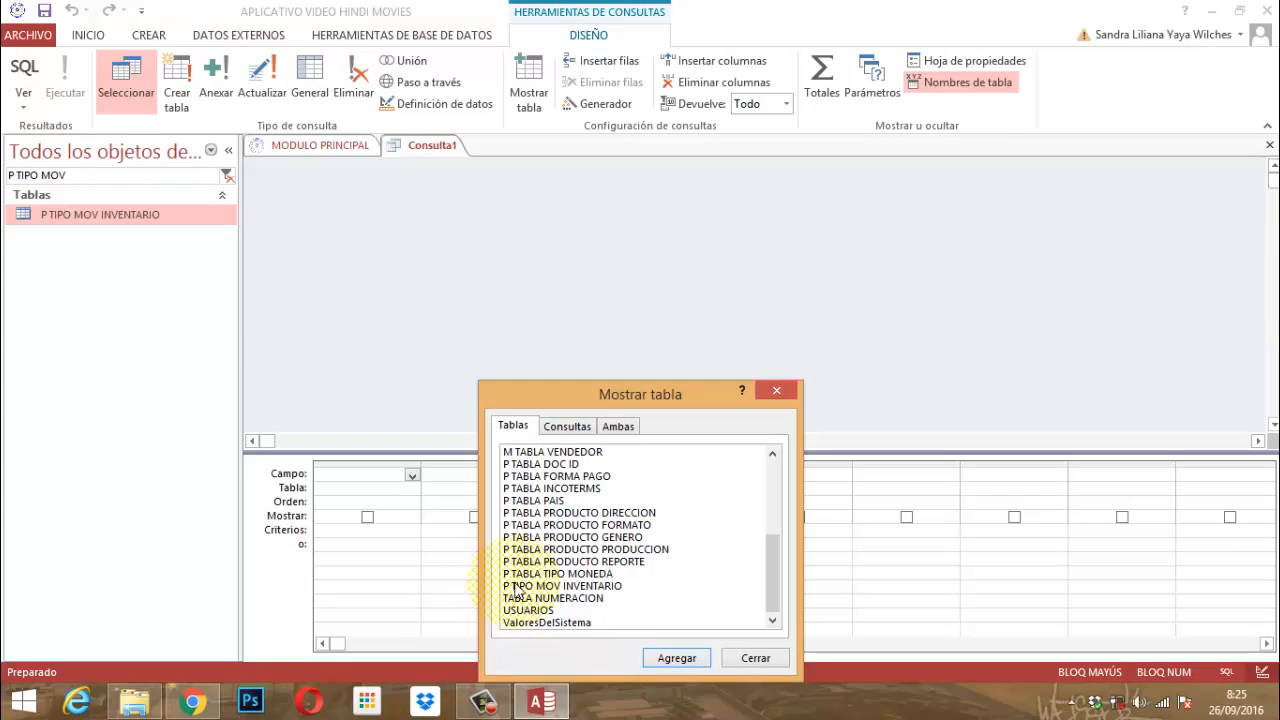
click(575, 587)
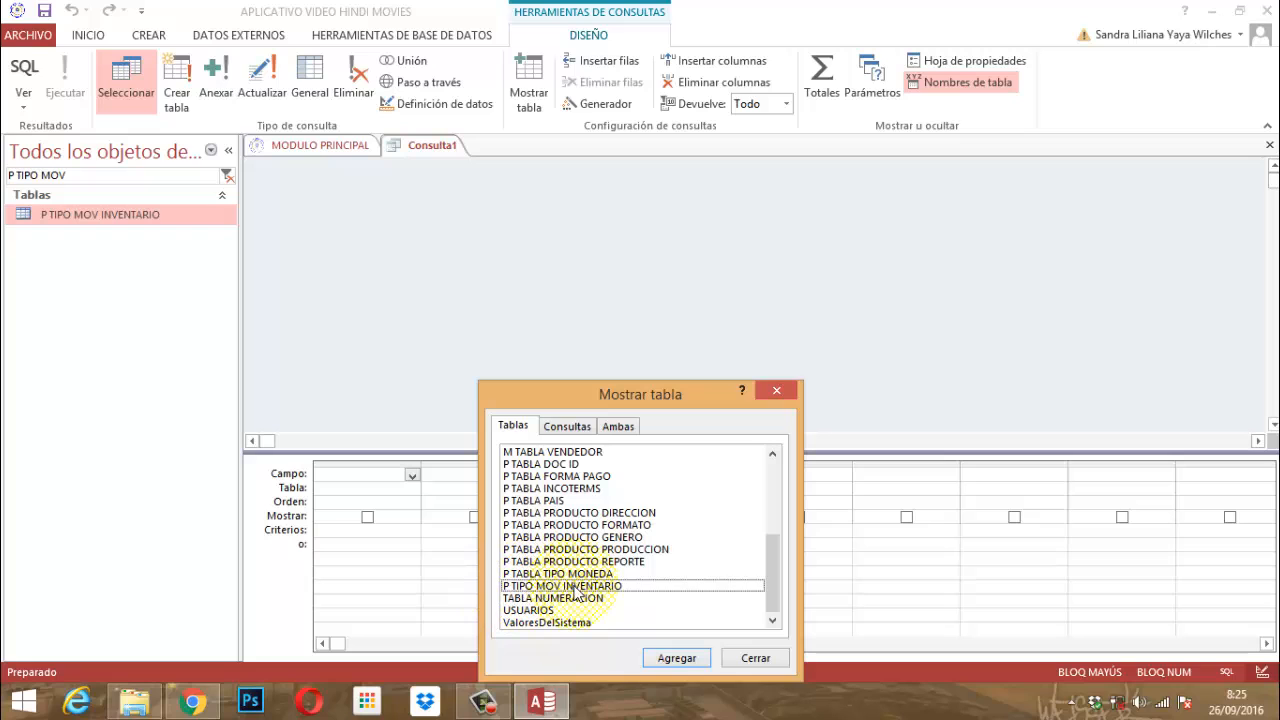
click(676, 657)
click(755, 658)
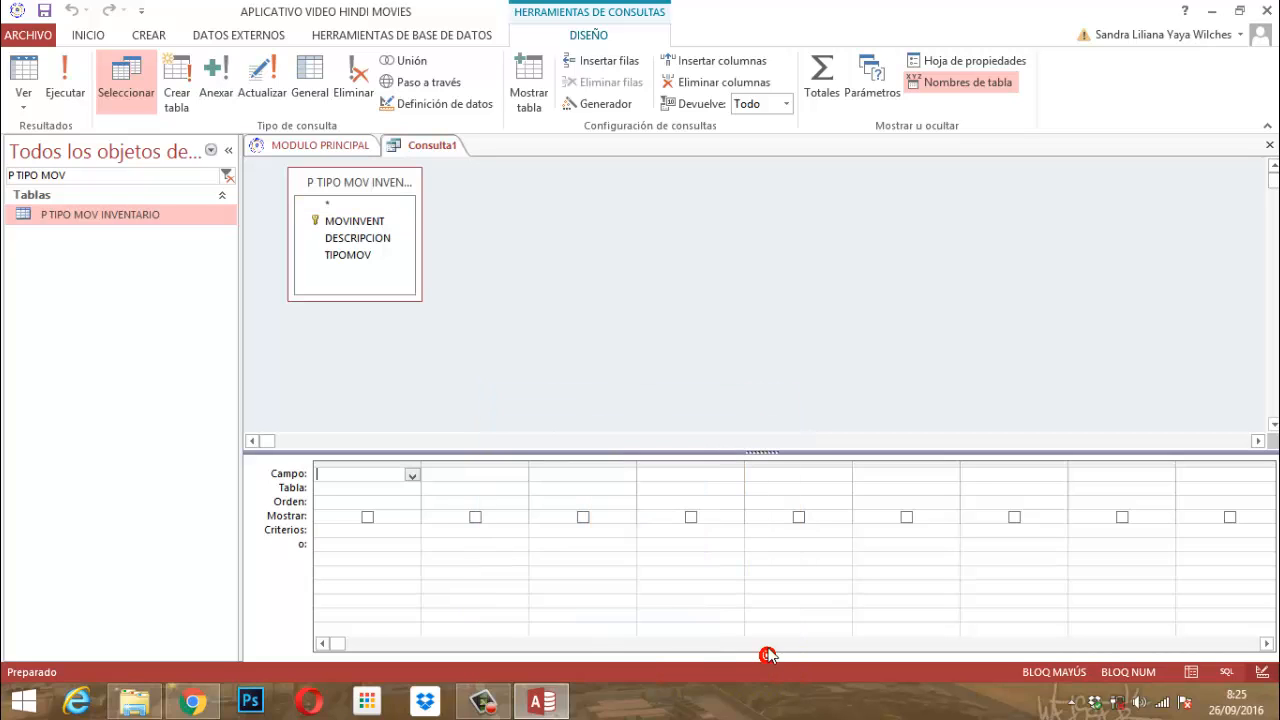
- Add the MOVINVENT, DESCRIPCION and TIPOMOV fields to the query
double_click(355, 221)
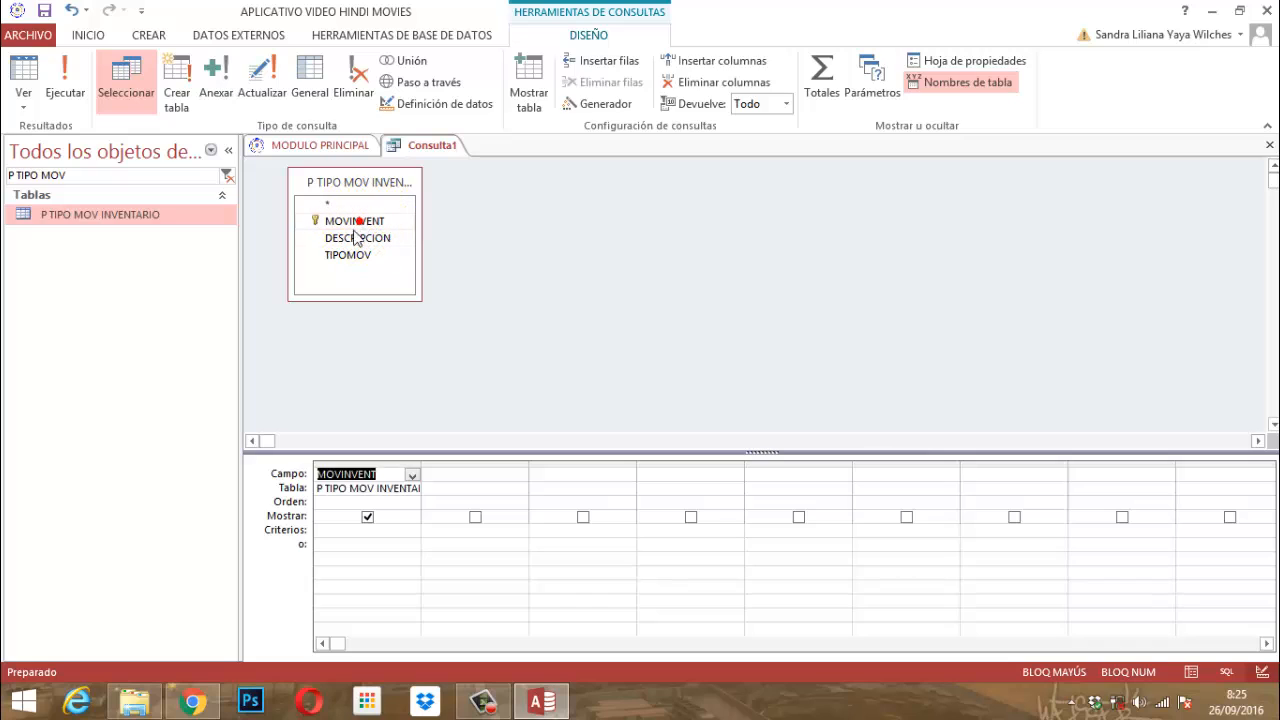
double_click(345, 238)
double_click(341, 256)
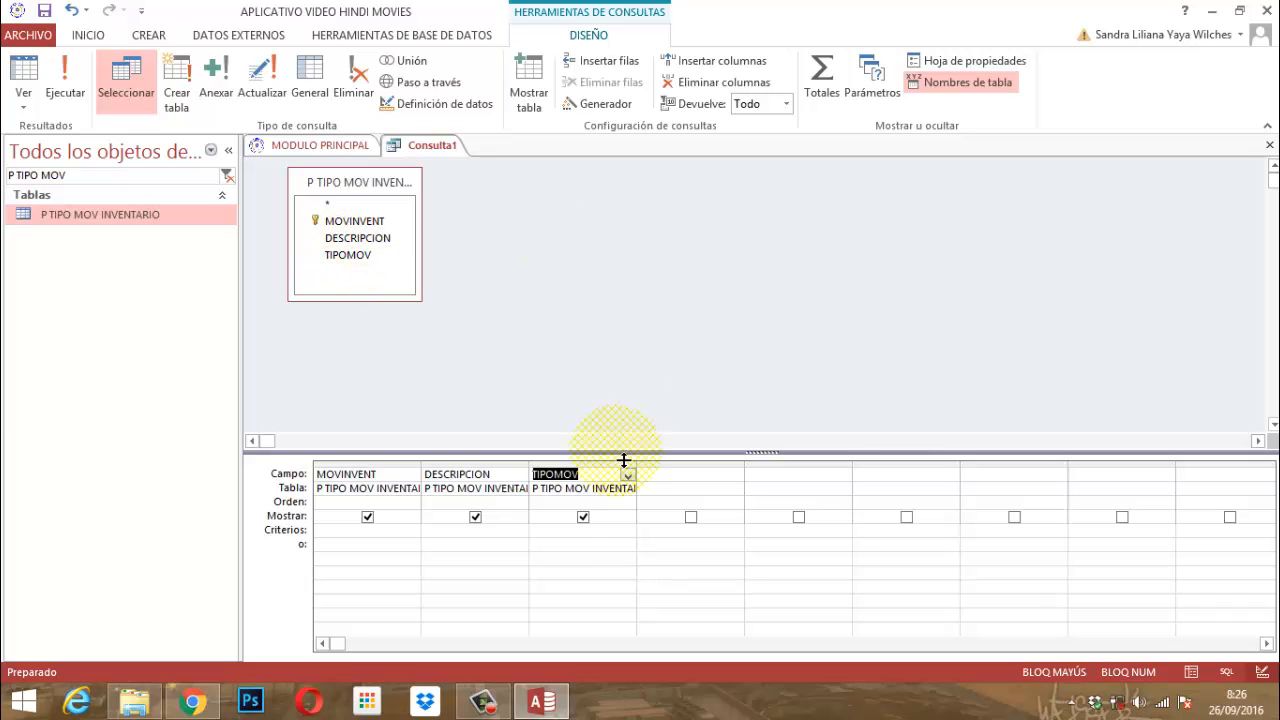
- Set the TIPOMOV criteria to the parameter prompt [INDIQUE SI ES ENTRADA O SALIDA:]
click(541, 534)
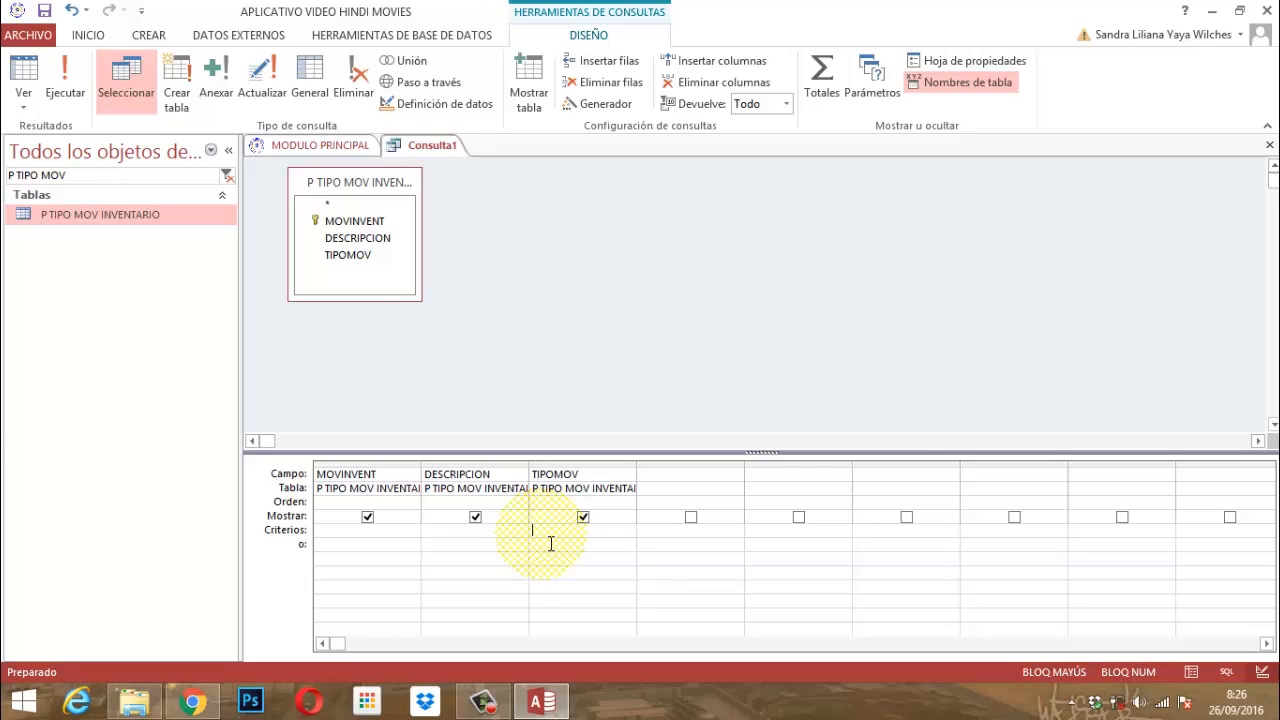
text([)
text(INDIQUE SI )
text(ES ENTRADA O)
text( SALIDA)
text(:)
text(])
key(Return)
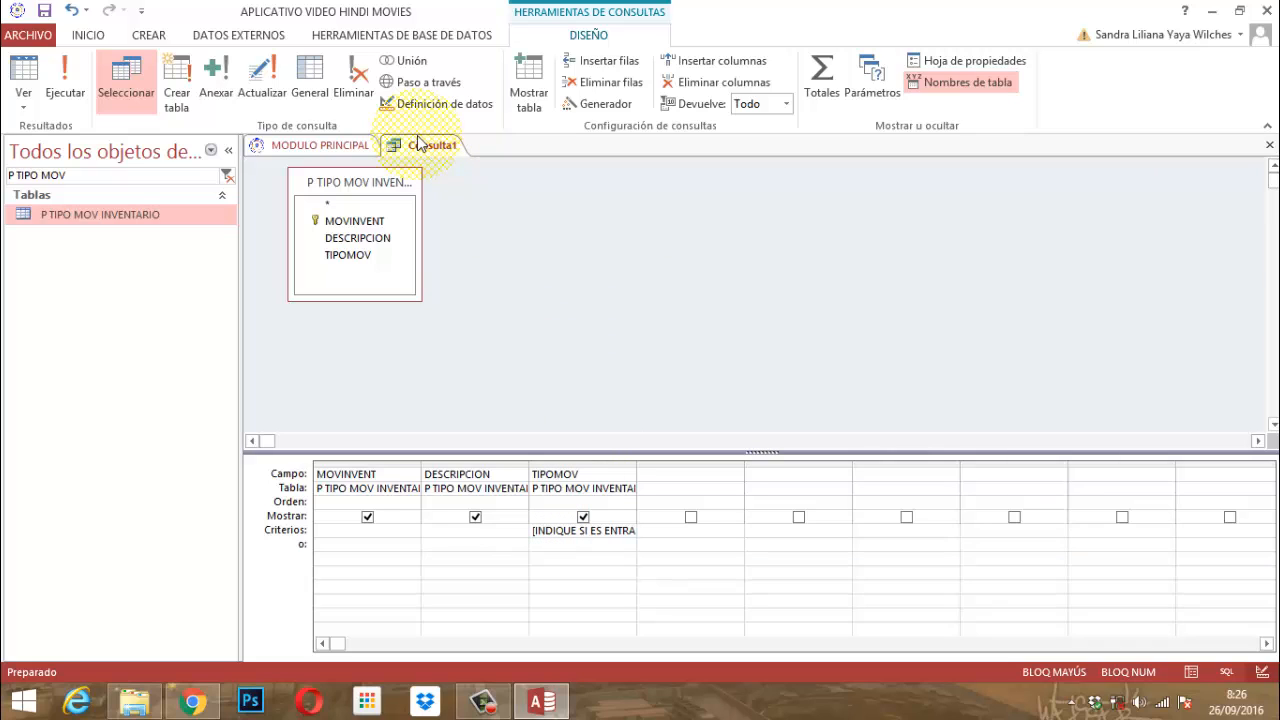
- Save the query as CS MGA MVTO INVENTARIO
right_click(422, 150)
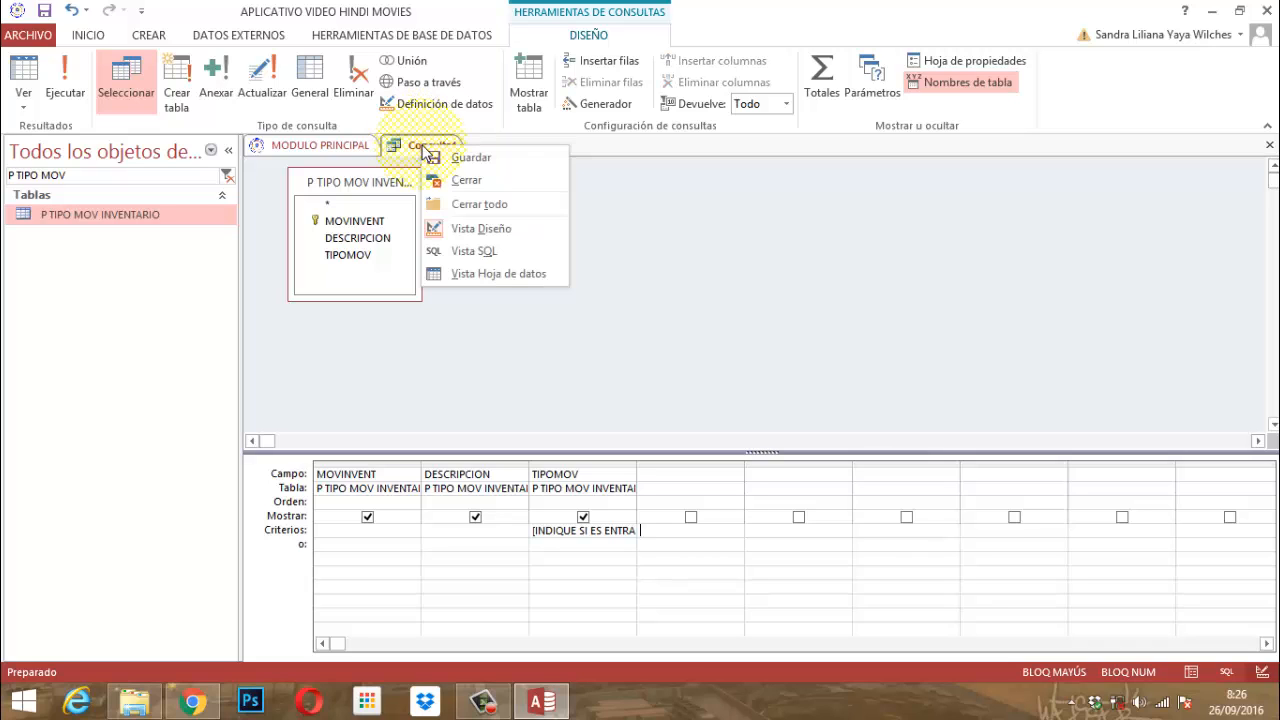
click(470, 158)
text(CS)
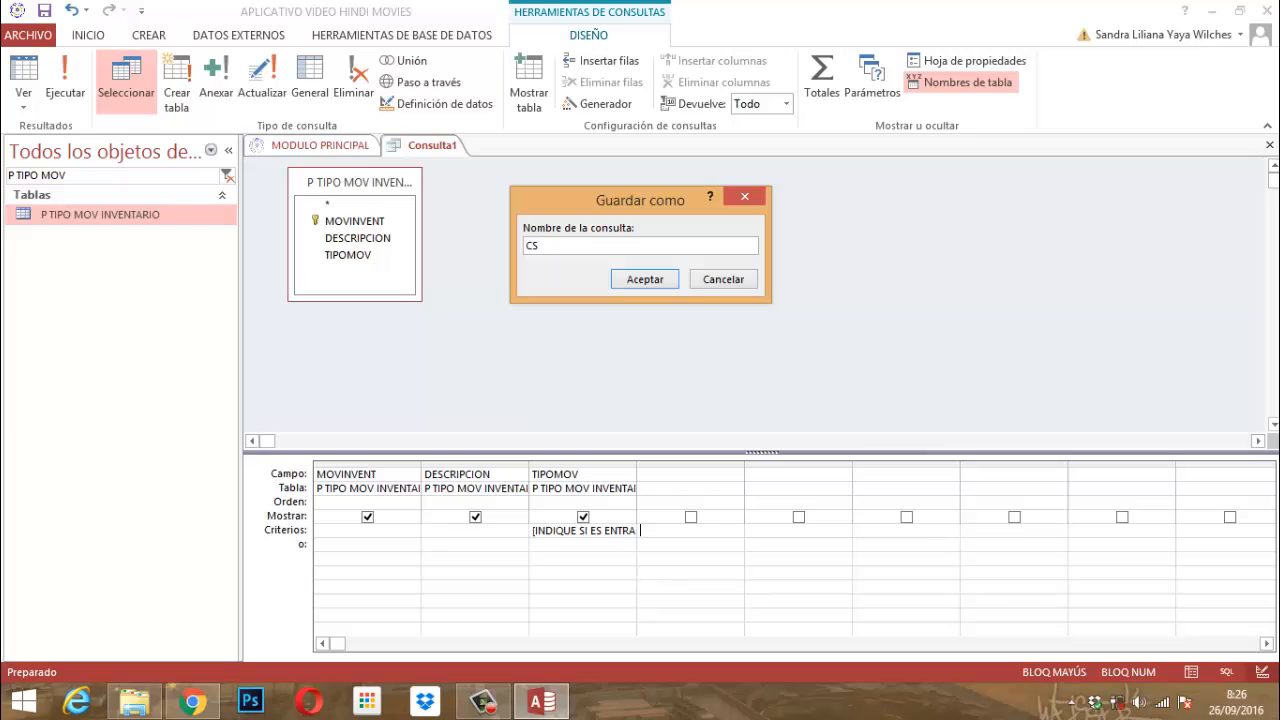
text(MGA)
text(MOVIMIENTO INV)
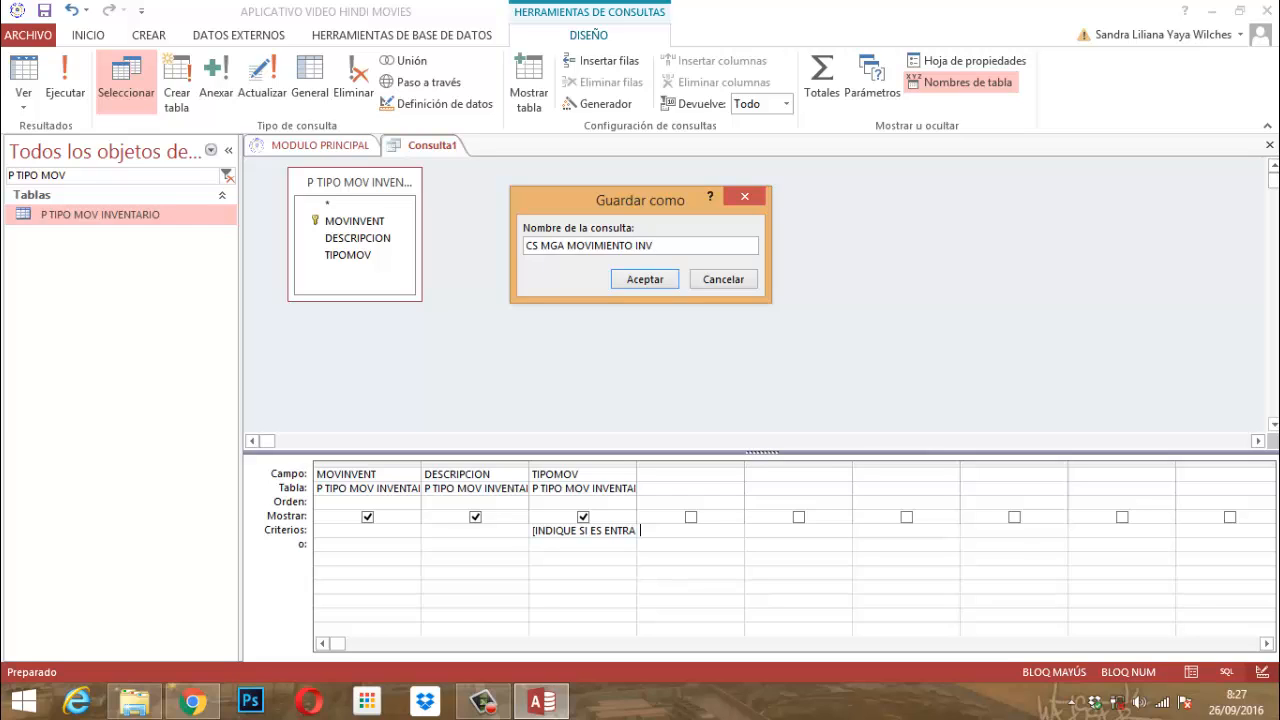
key(BackSpace)
key(BackSpace)
key(BackSpace)
key(BackSpace)
key(BackSpace)
key(BackSpace)
key(BackSpace)
key(BackSpace)
key(BackSpace)
key(BackSpace)
key(BackSpace)
key(BackSpace)
key(BackSpace)
text(TO)
key(BackSpace)
key(BackSpace)
text(VTO INVENTARIO)
click(650, 280)
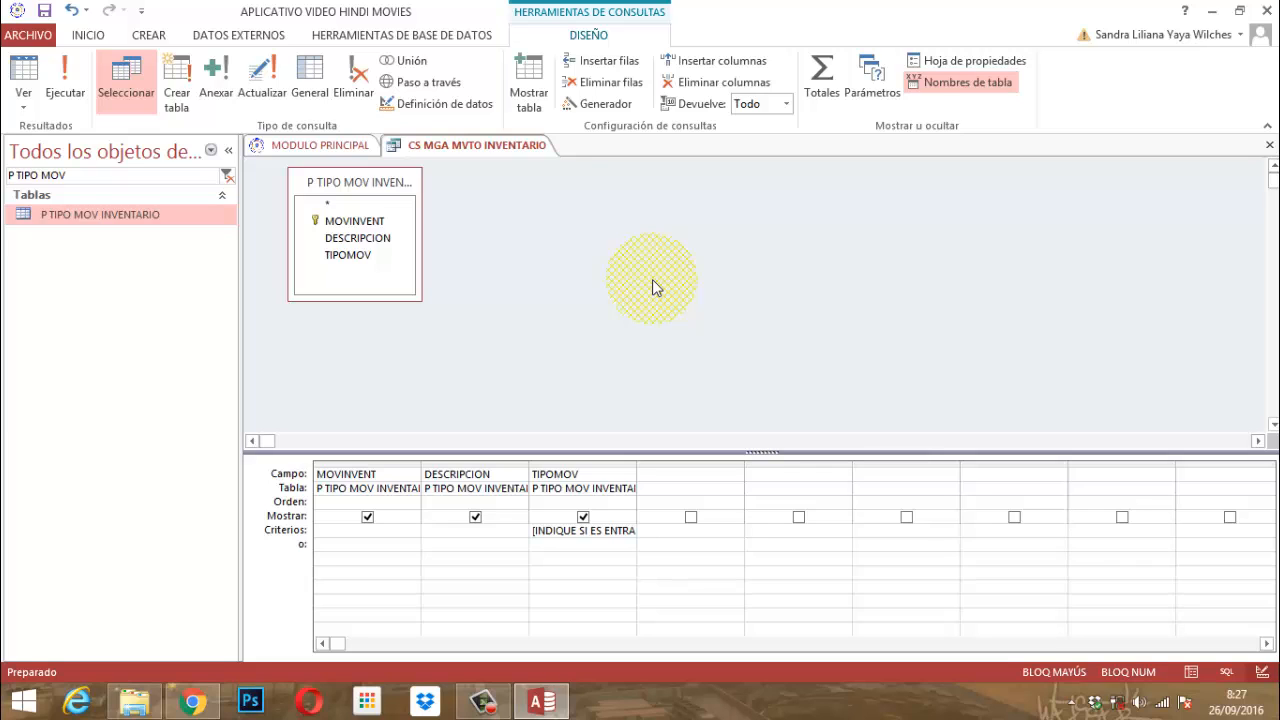
- Run the query with ENTRADA as the parameter value
click(66, 95)
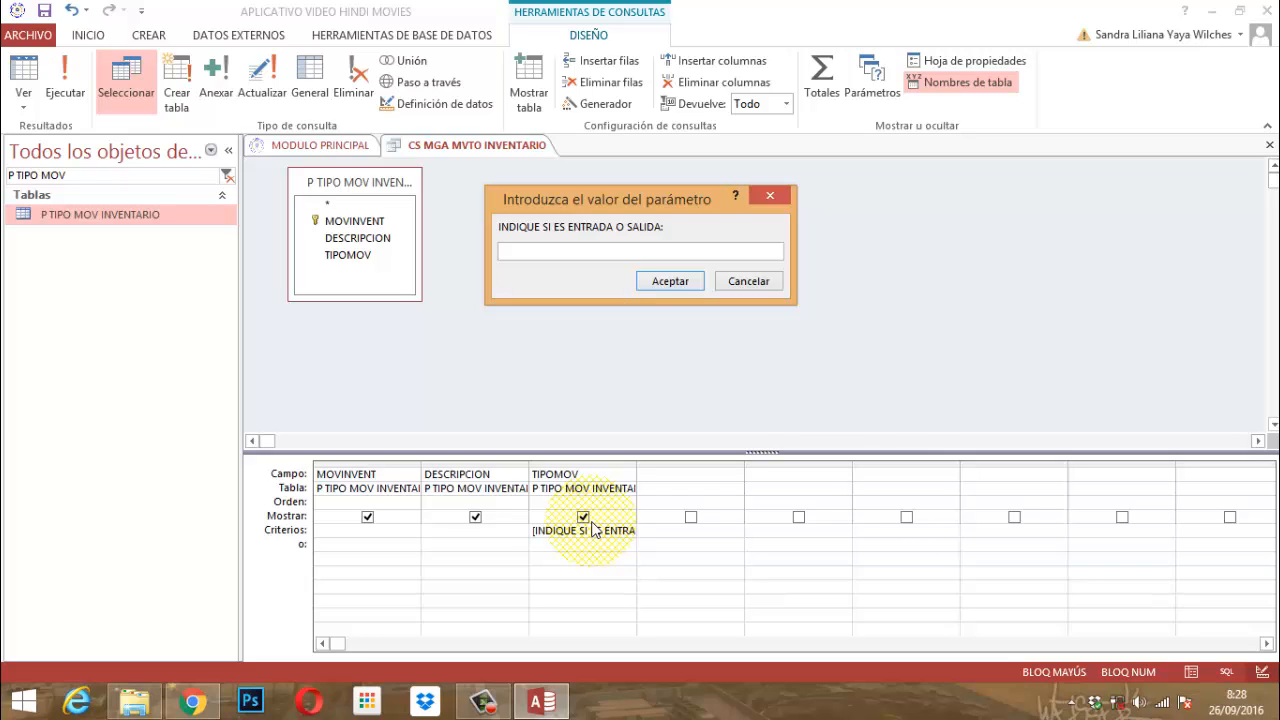
text(ENTRADA)
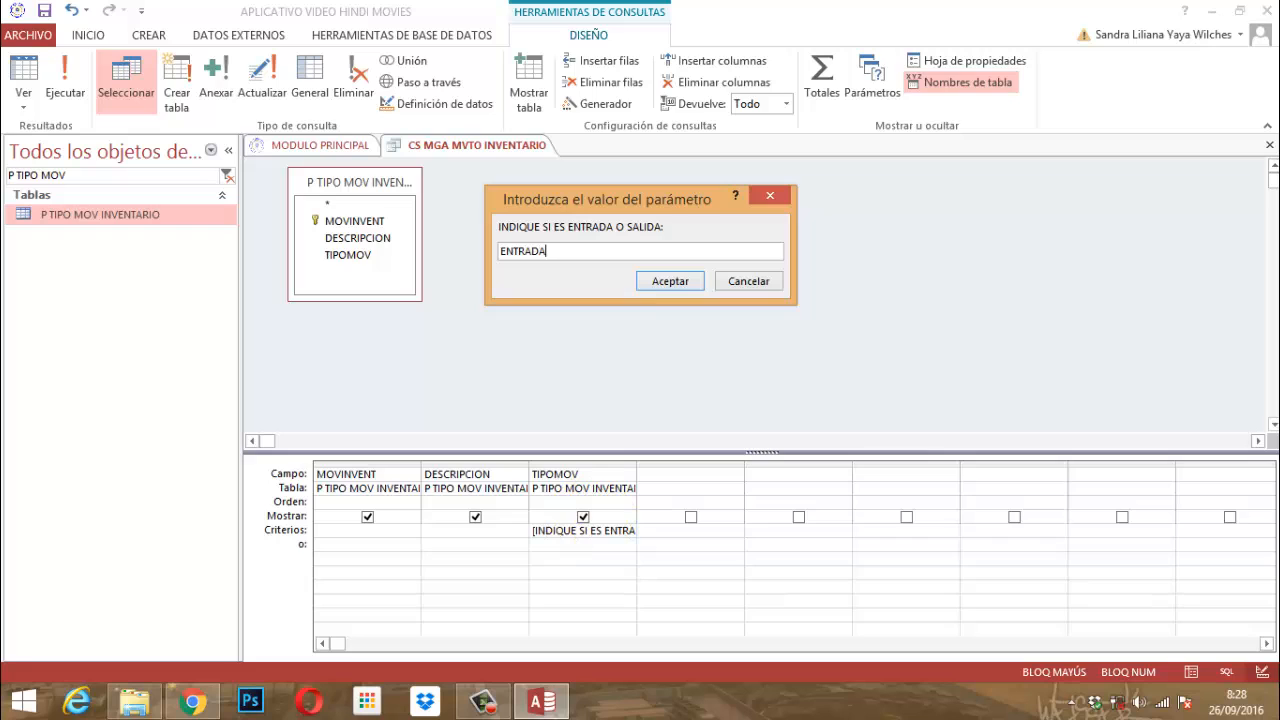
key(Return)
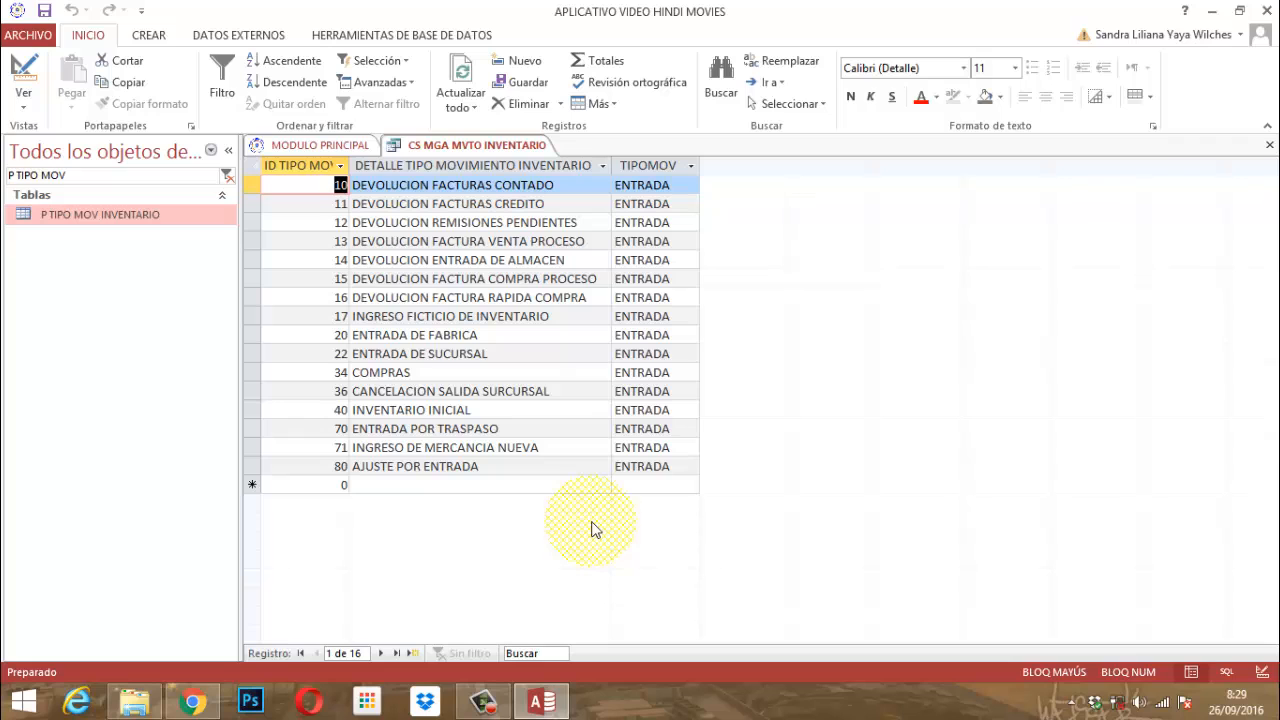
- Return to the query's design and run it with SALIDA as the parameter value
click(18, 68)
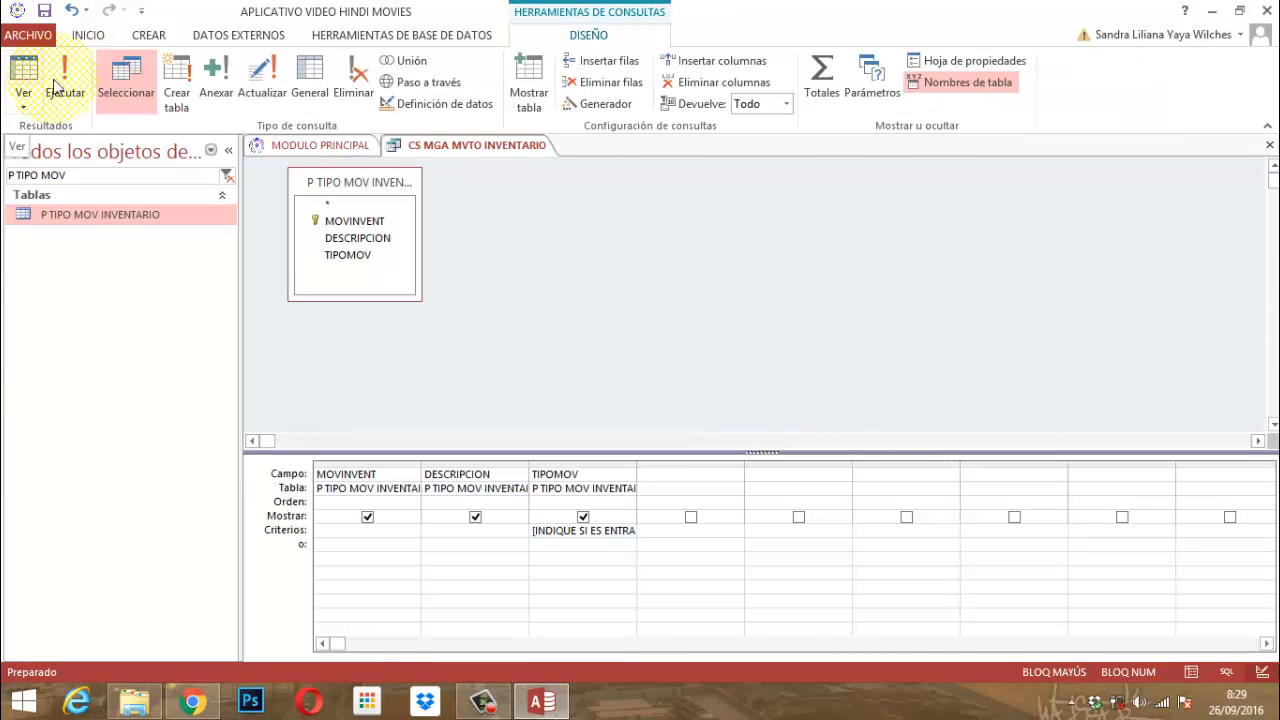
click(62, 93)
text(SALIDA)
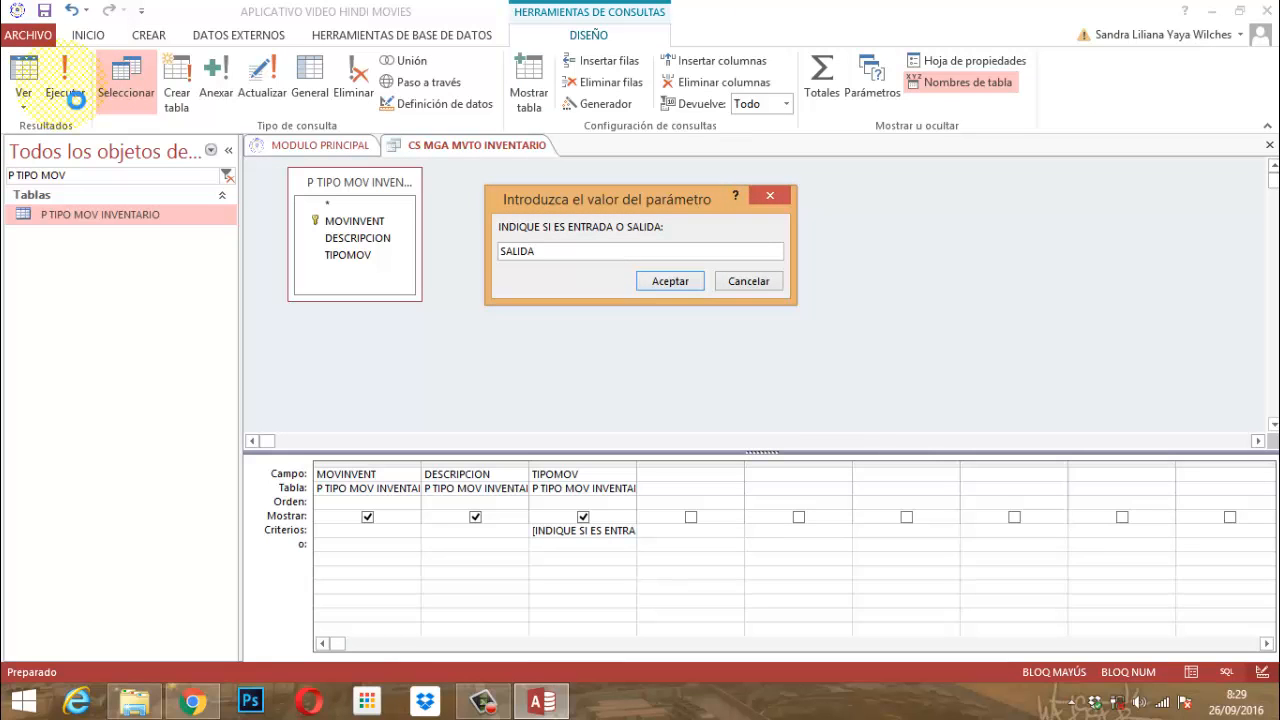
key(Return)
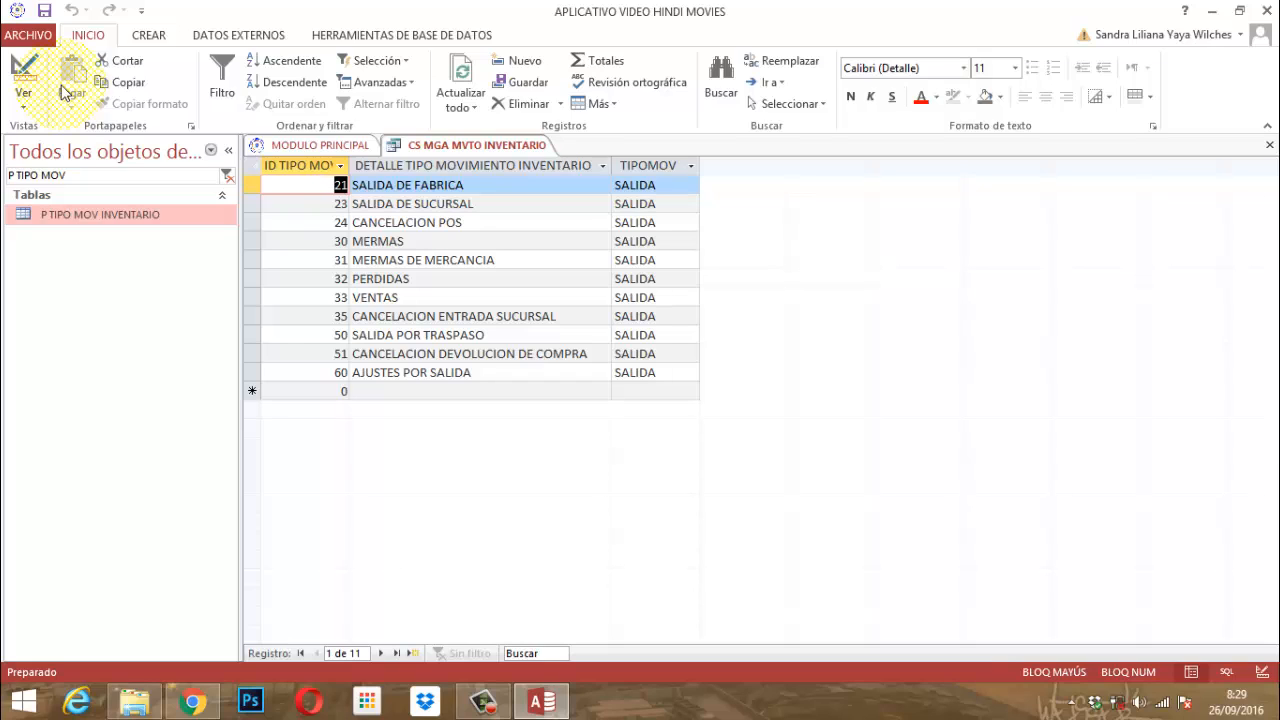
- Save the CS MGA MVTO INVENTARIO query and close it
right_click(445, 148)
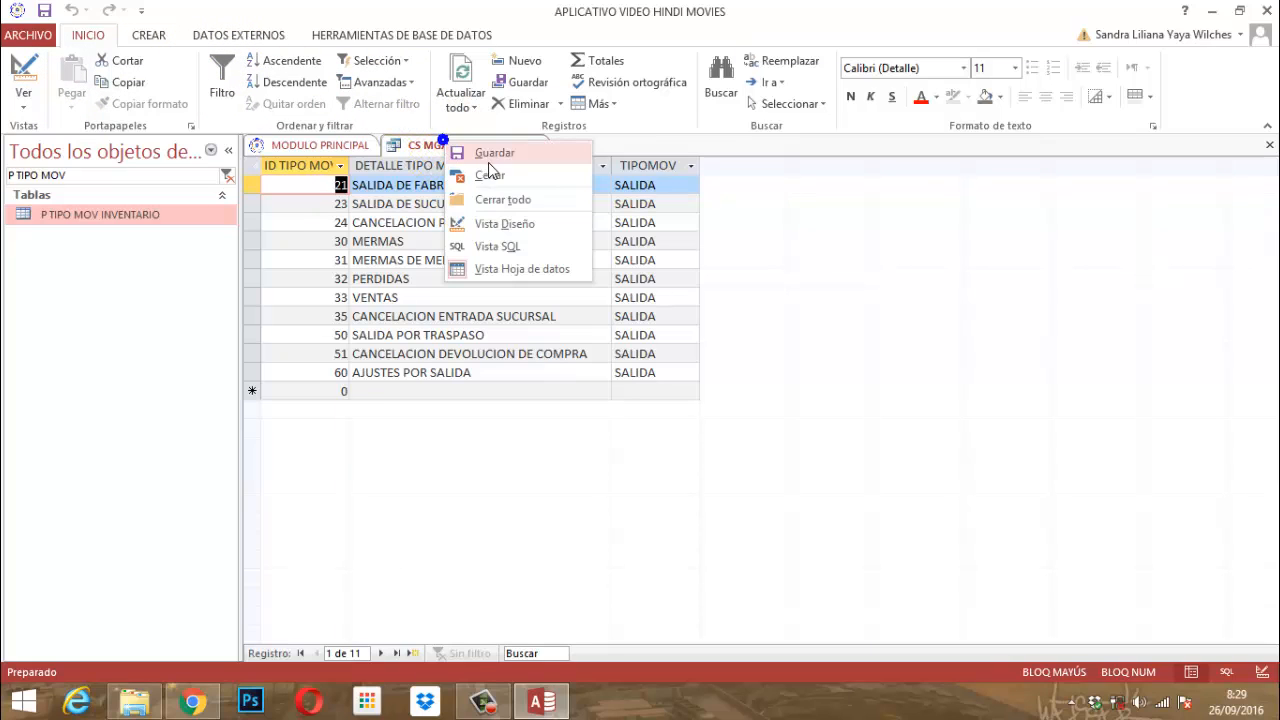
click(490, 152)
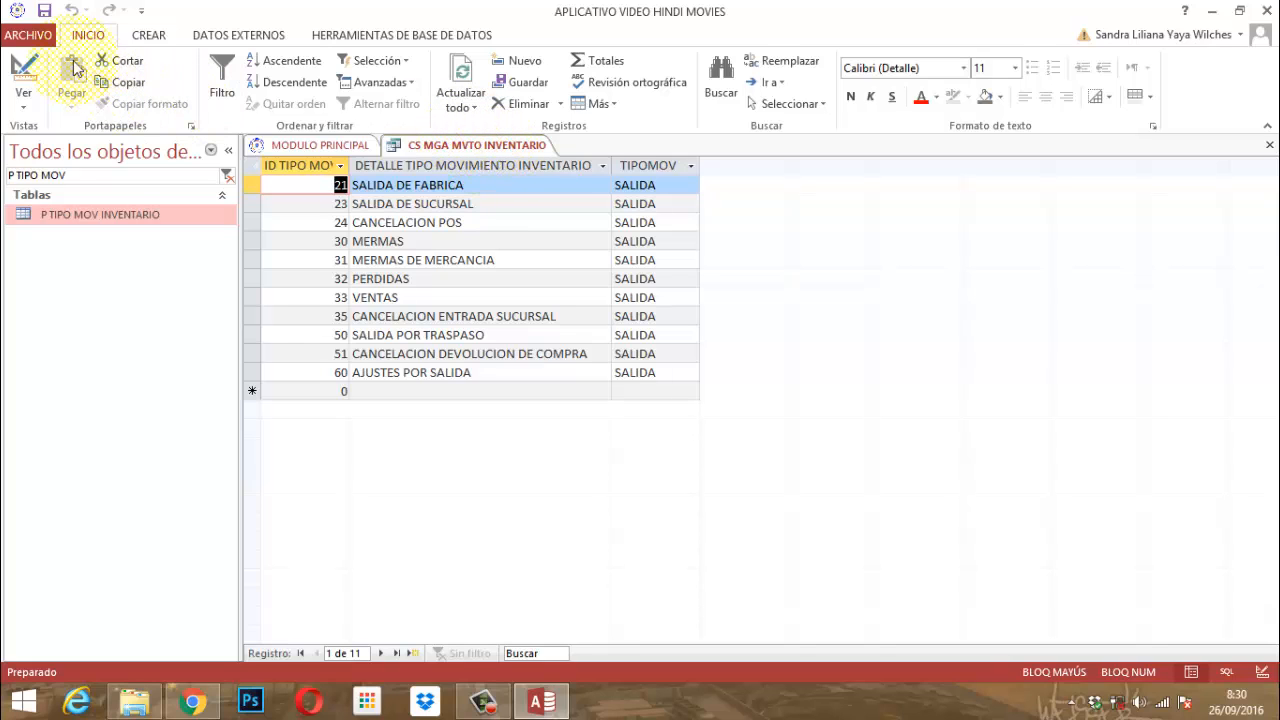
click(25, 70)
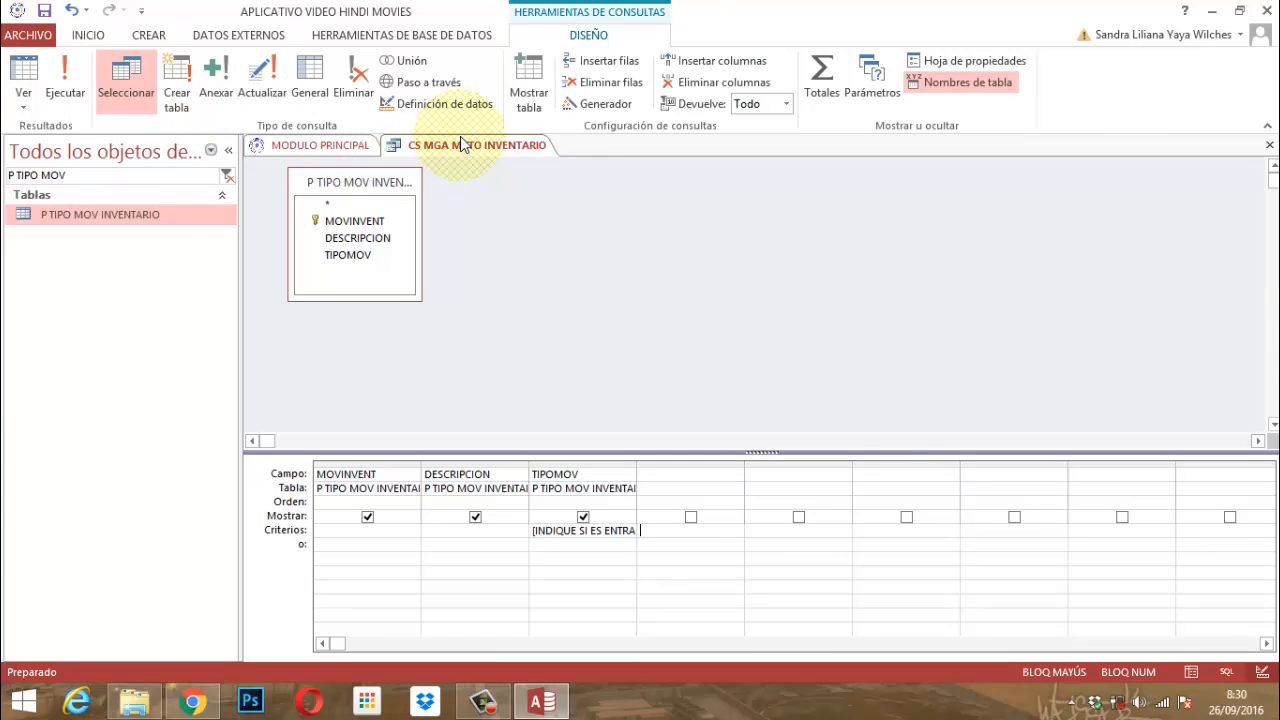
right_click(462, 145)
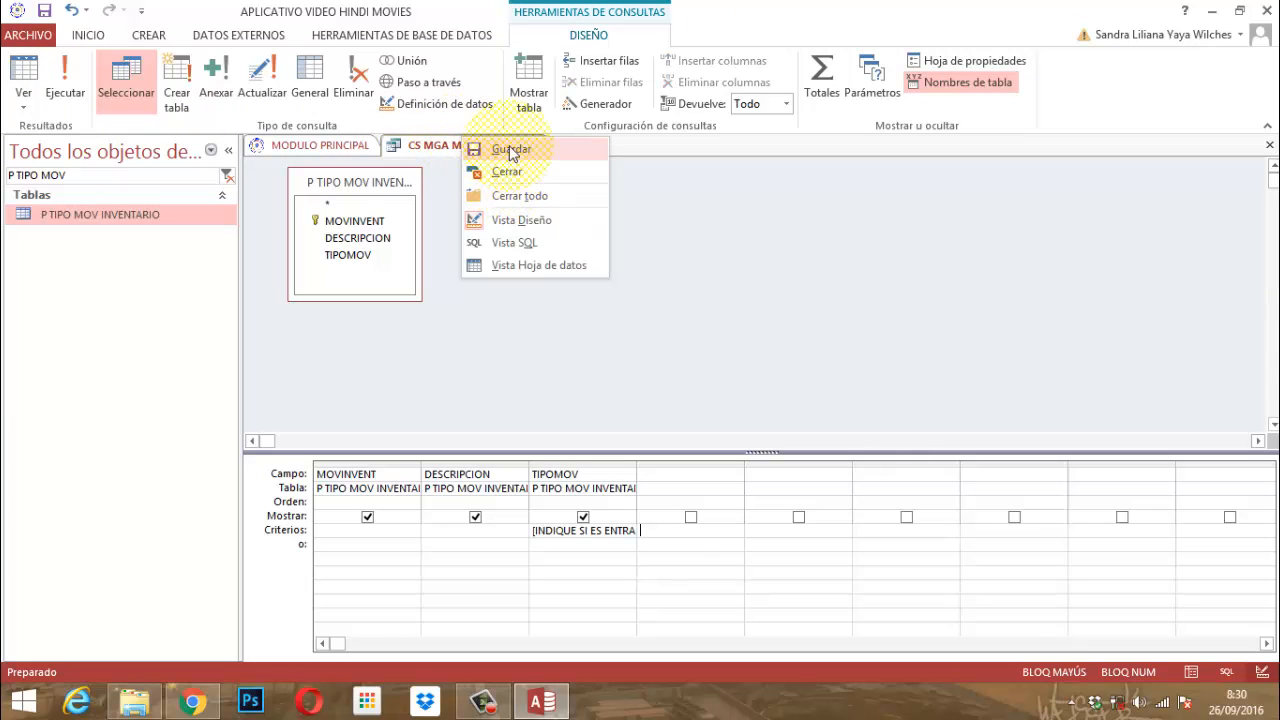
click(511, 149)
right_click(508, 145)
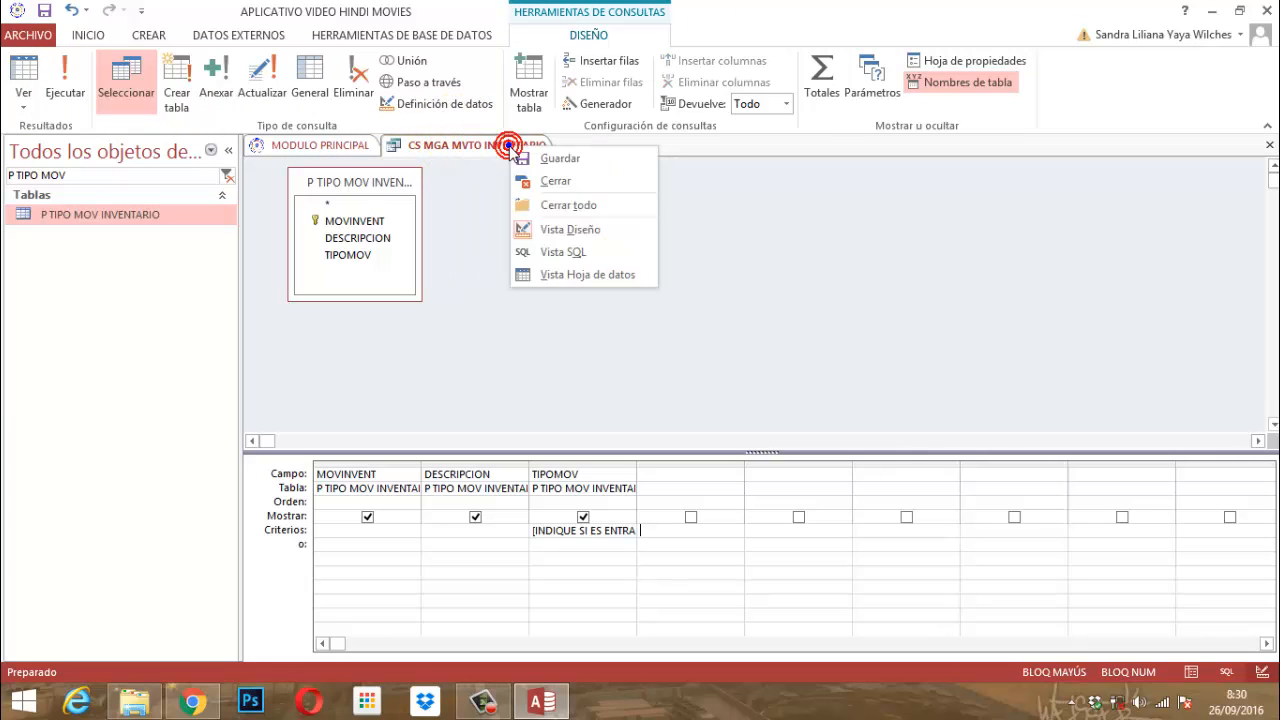
click(559, 179)
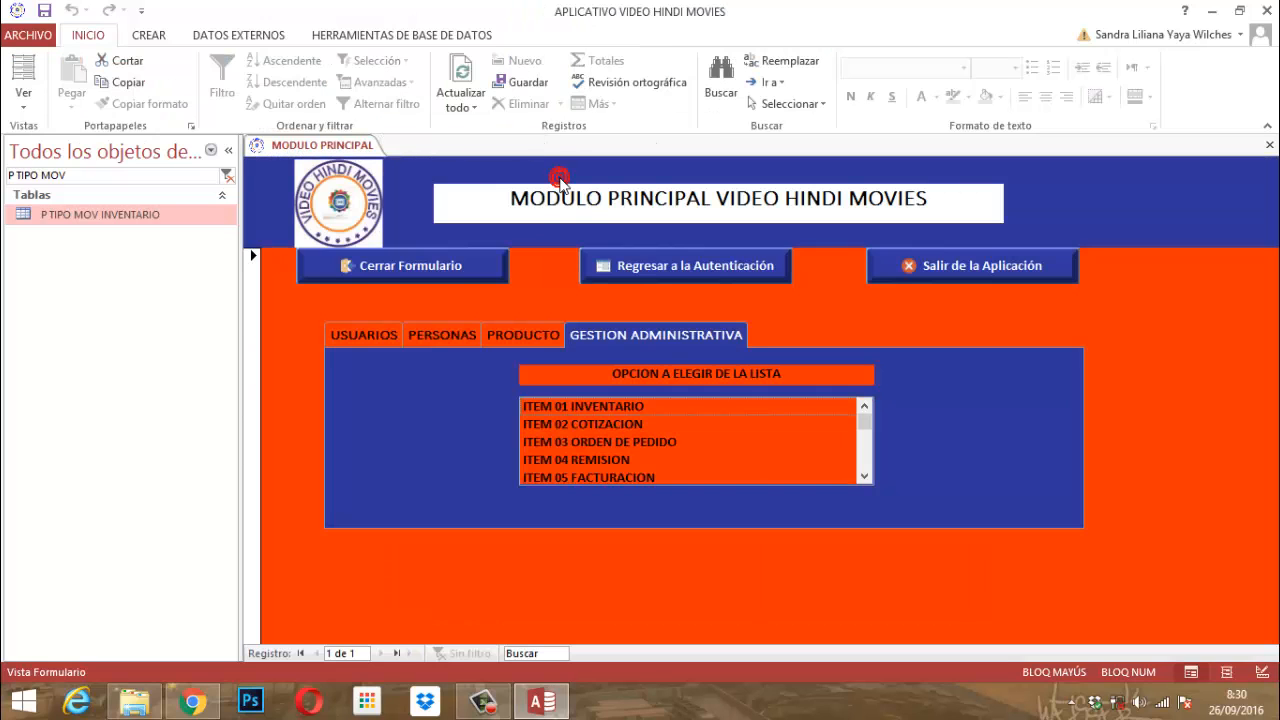
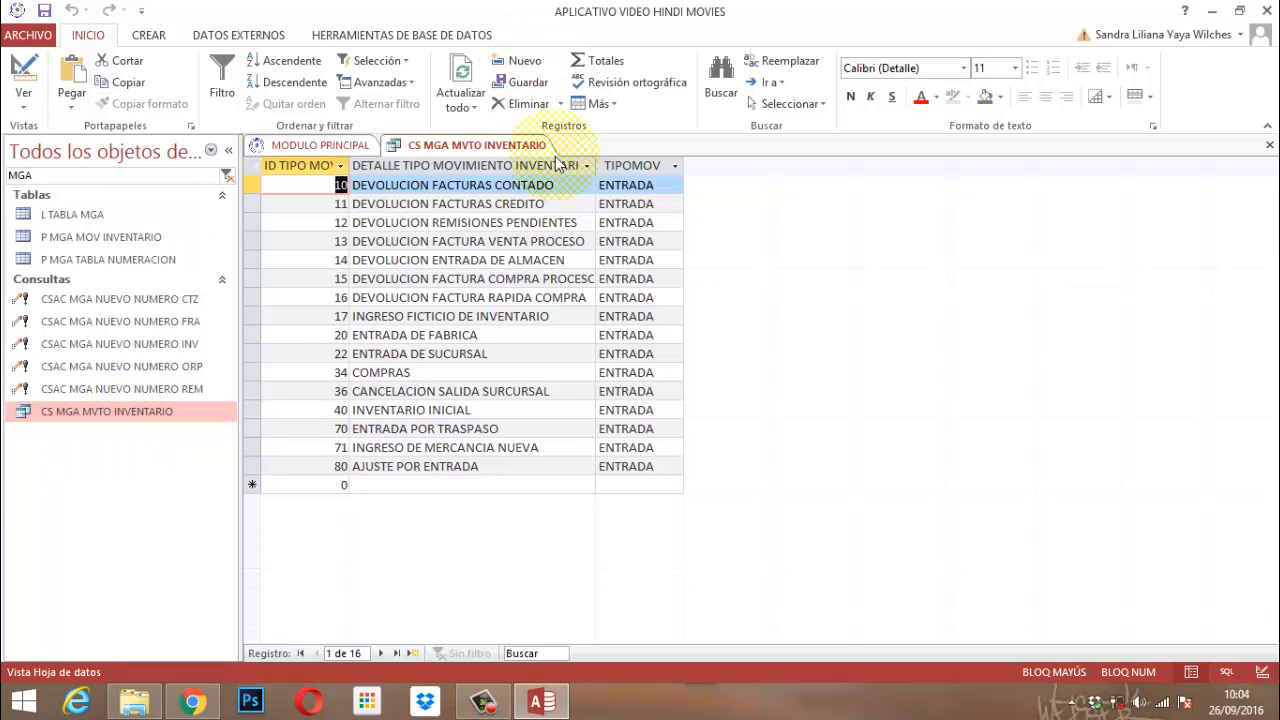
- Rerun the CS MGA MVTO INVENTARIO query from its design view, entering SALIDA as the parameter
click(14, 70)
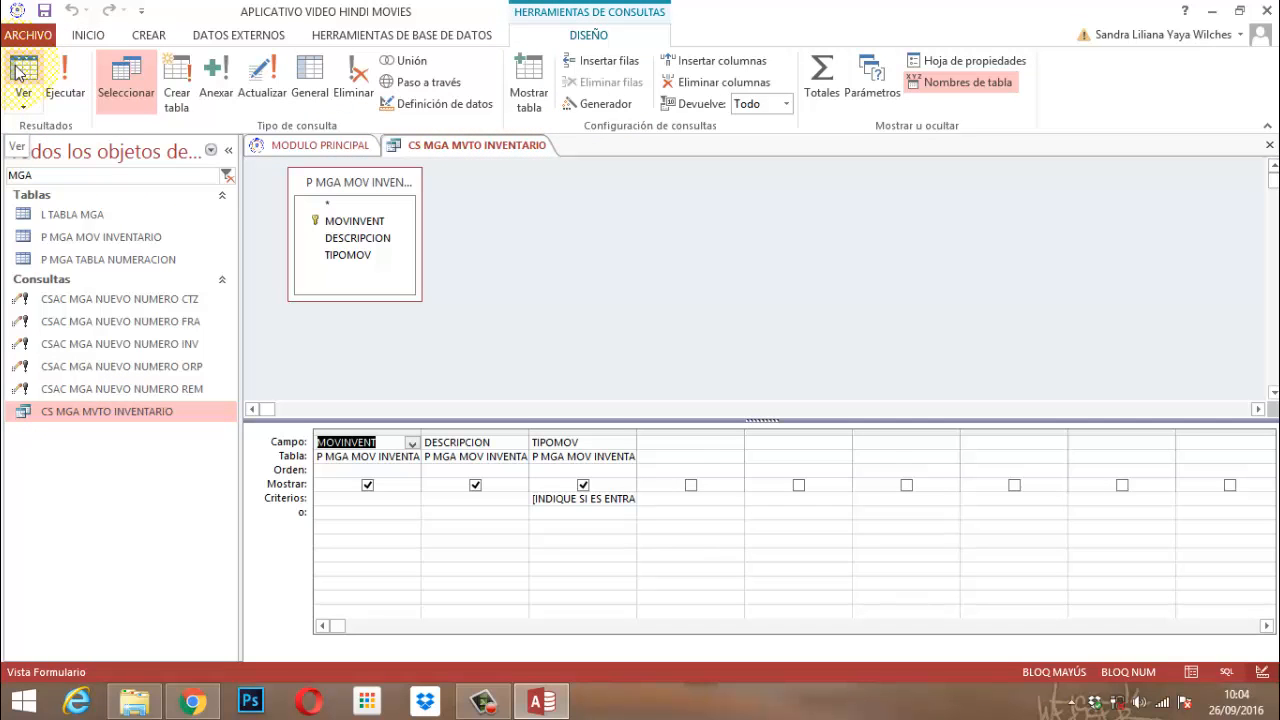
click(66, 80)
text(SALIDA)
key(Return)
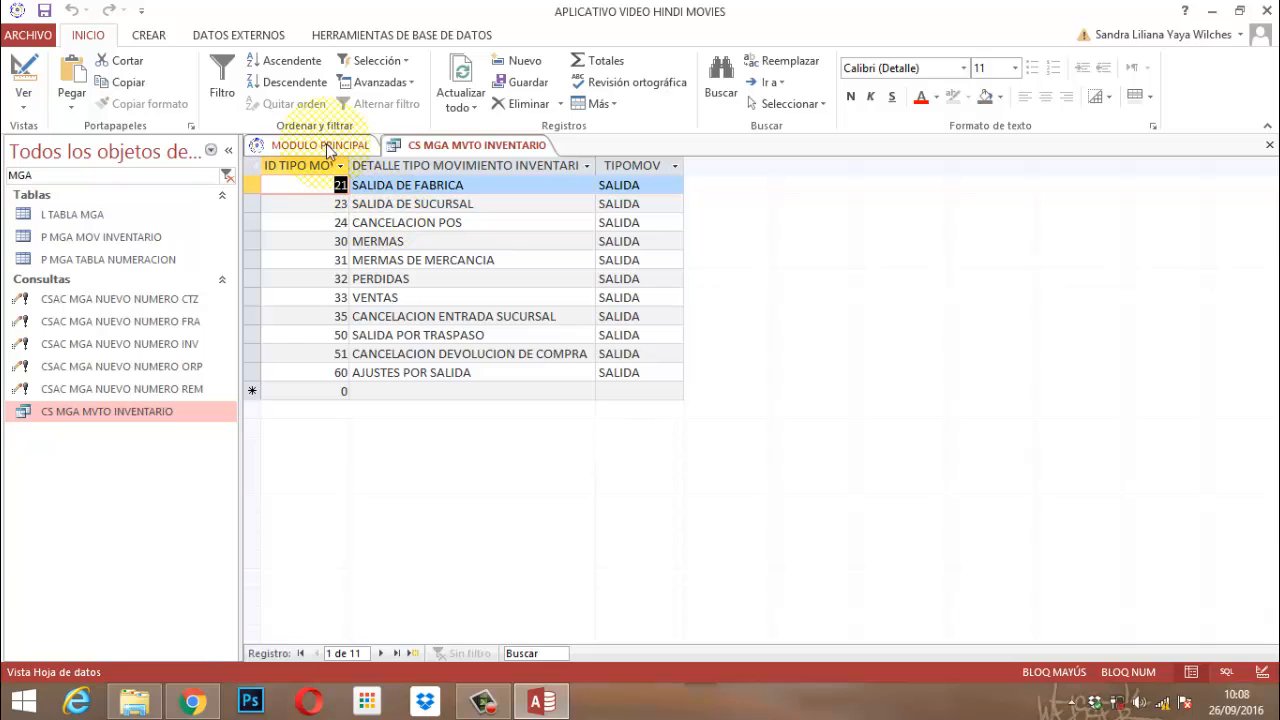
- Create a new table and save it as L MGA TABLA ITINV
click(149, 36)
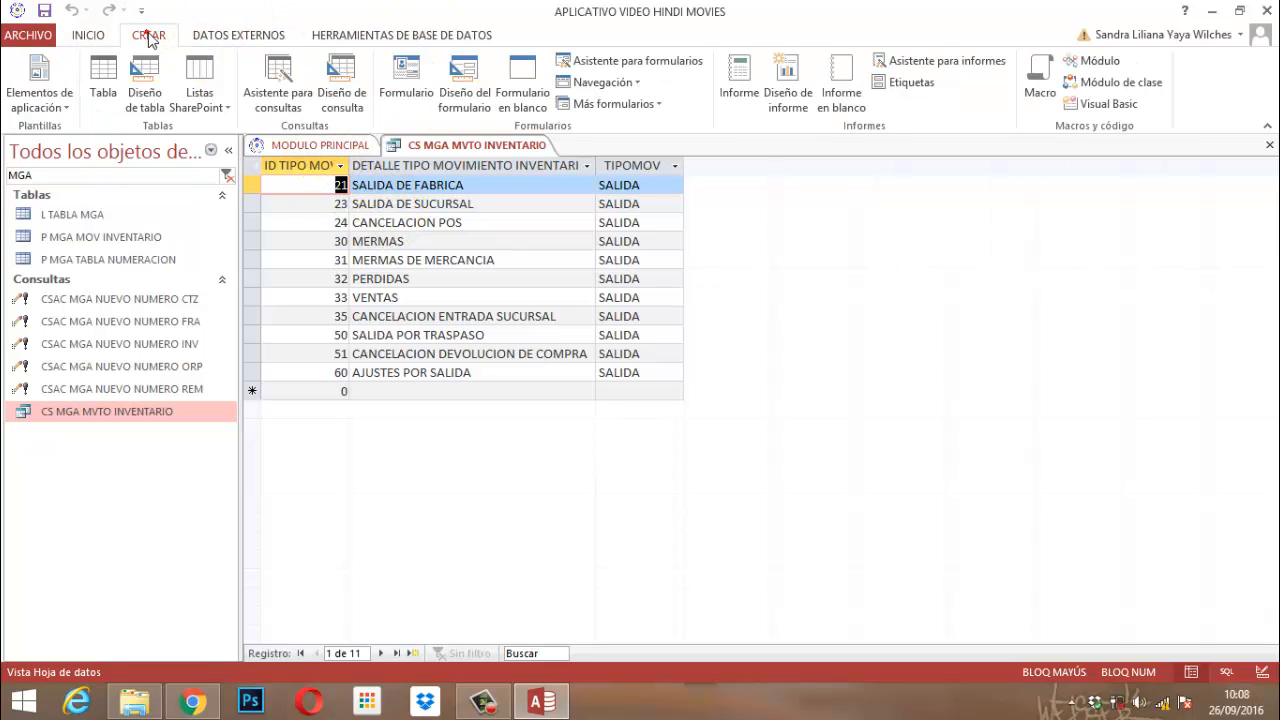
click(104, 88)
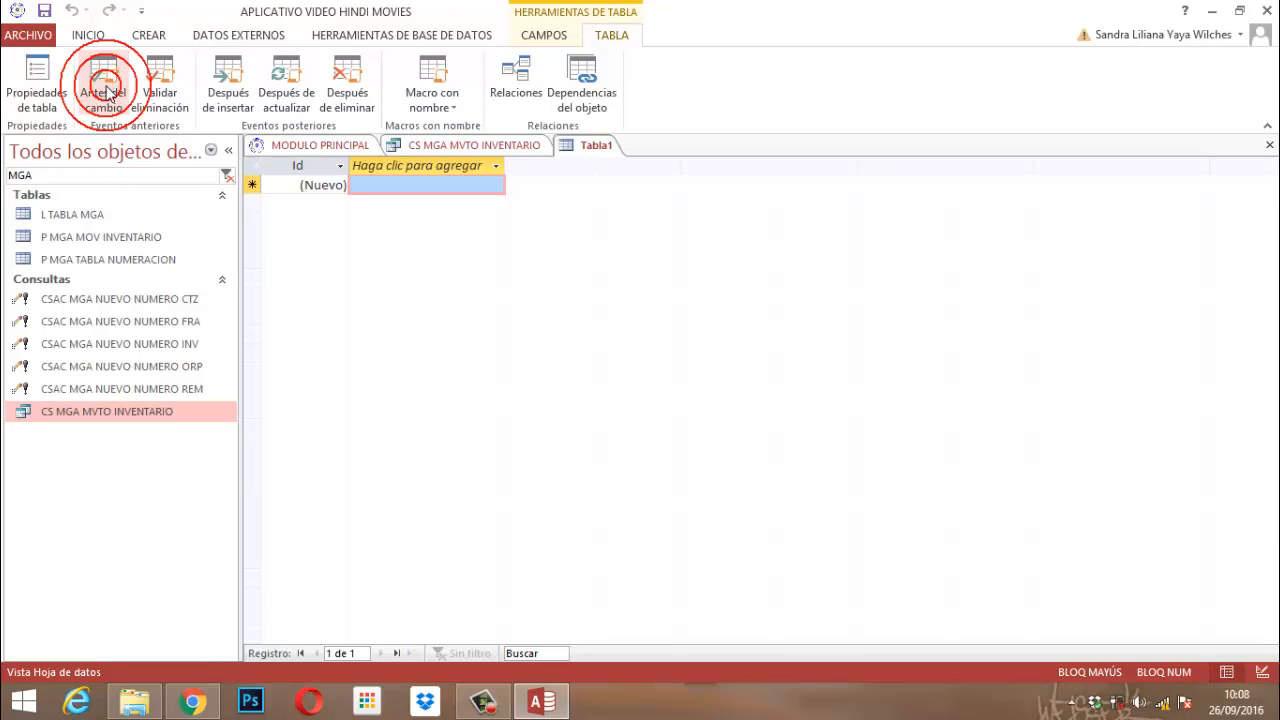
right_click(594, 152)
click(651, 161)
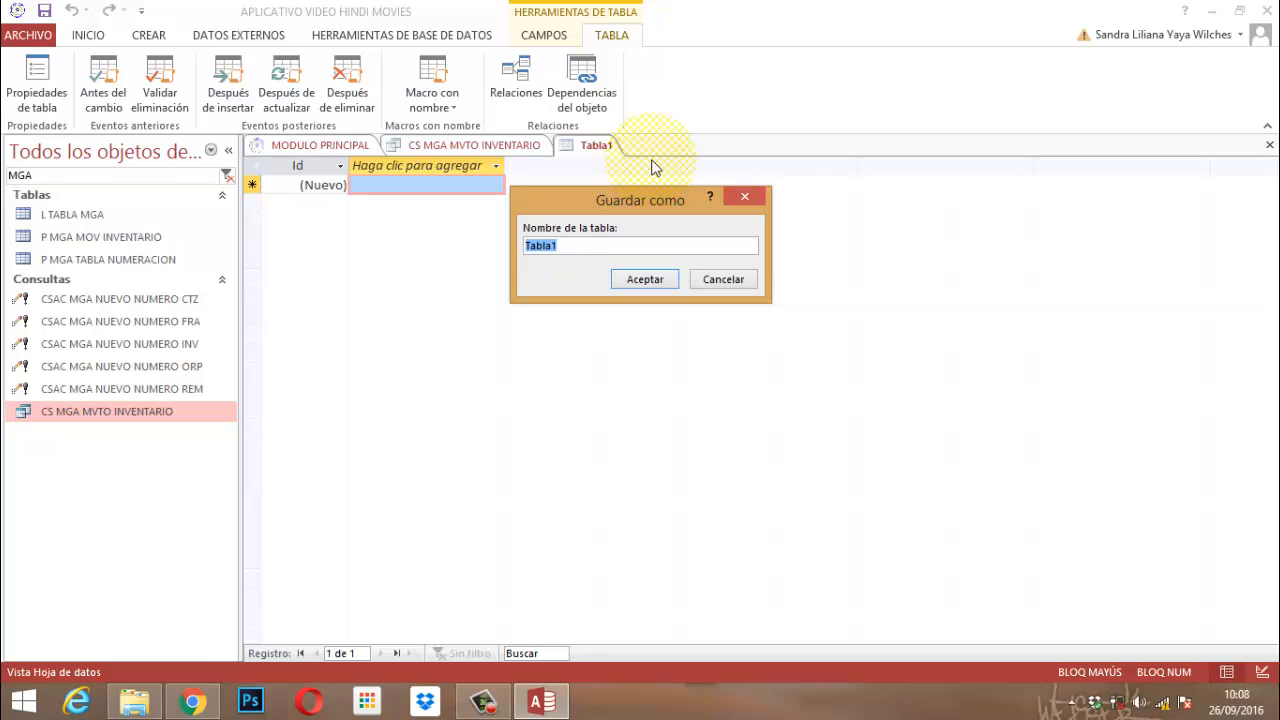
text(L)
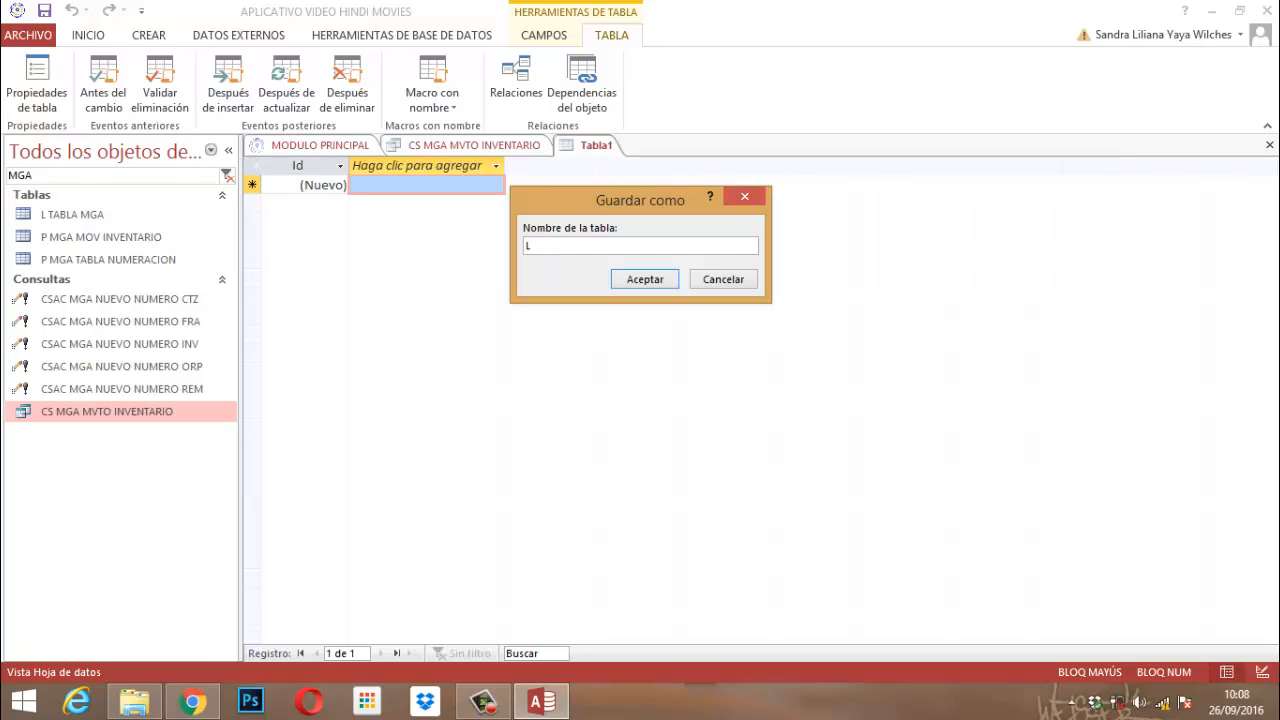
text( MGA TABLA)
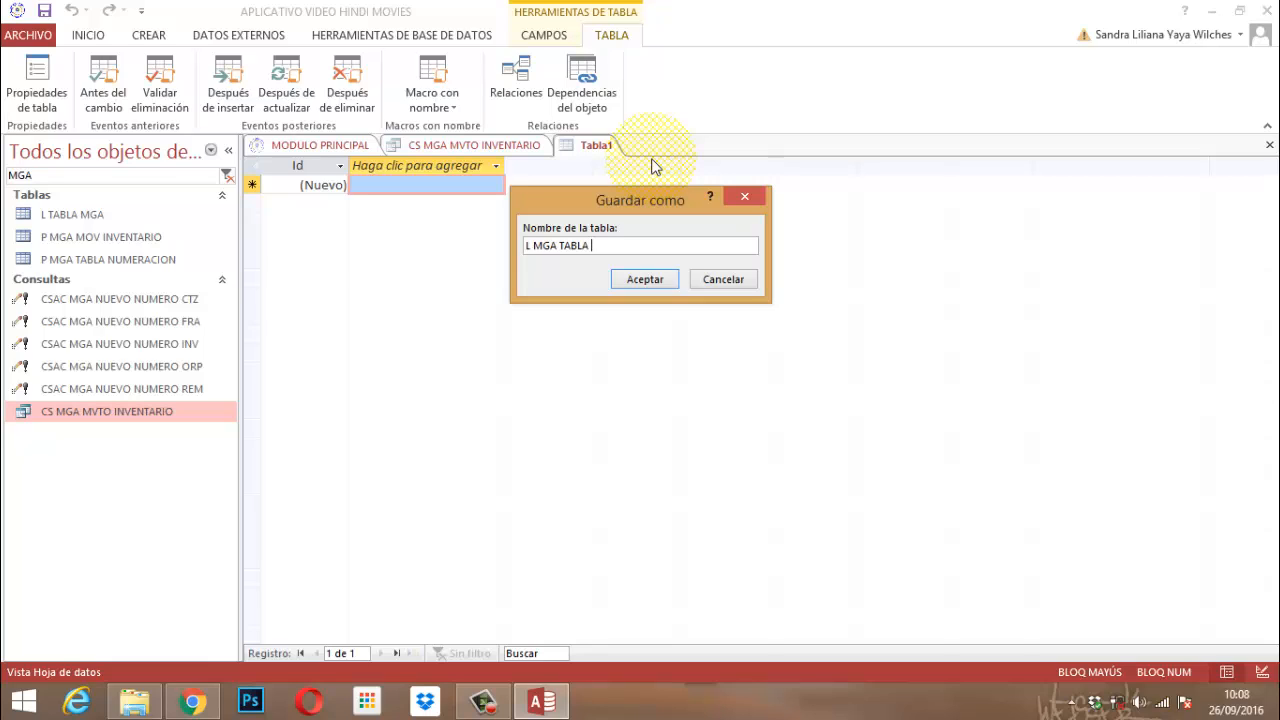
text(IT)
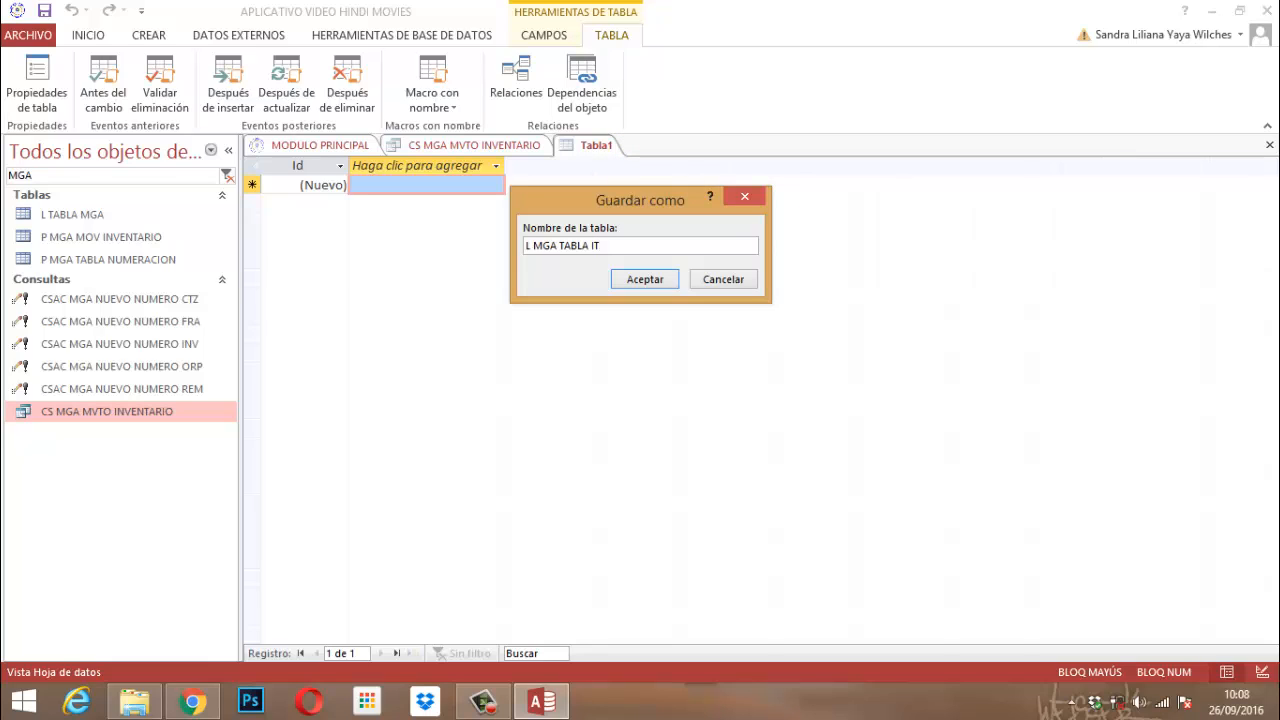
text(INV)
click(641, 283)
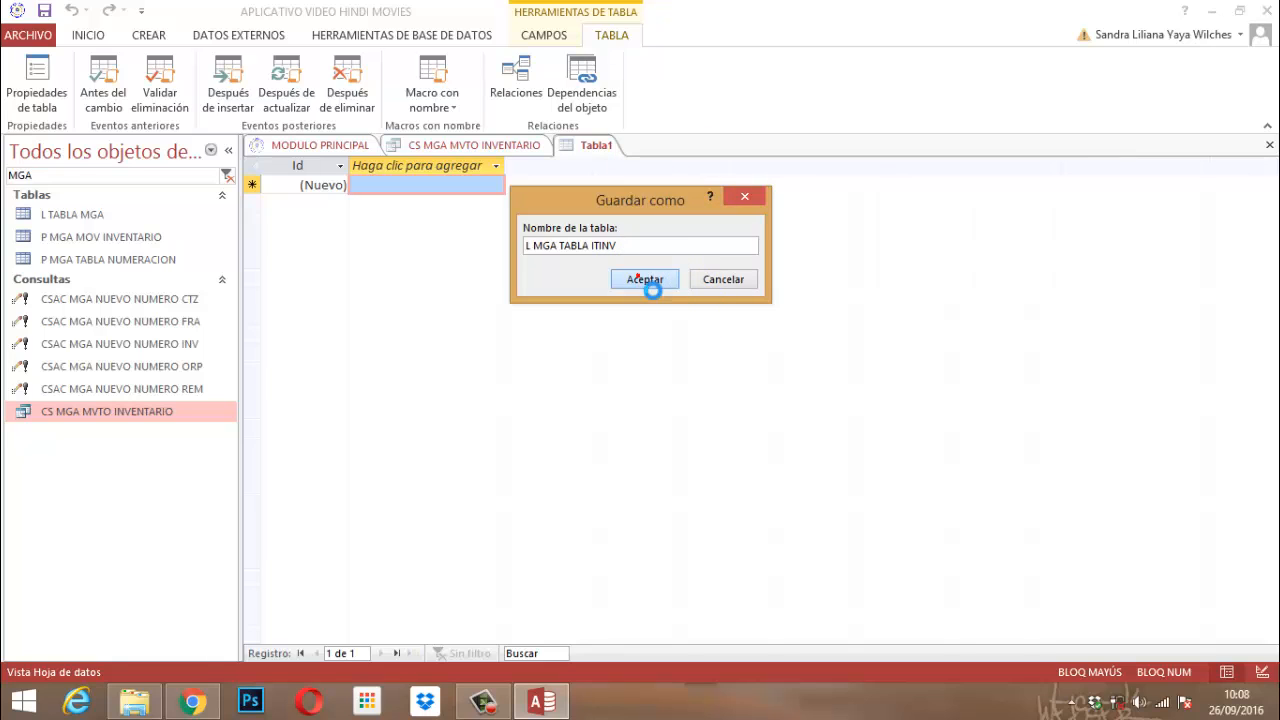
- In the new table's design view, name the key field ITEMINV and set its data type to Texto corto
right_click(622, 145)
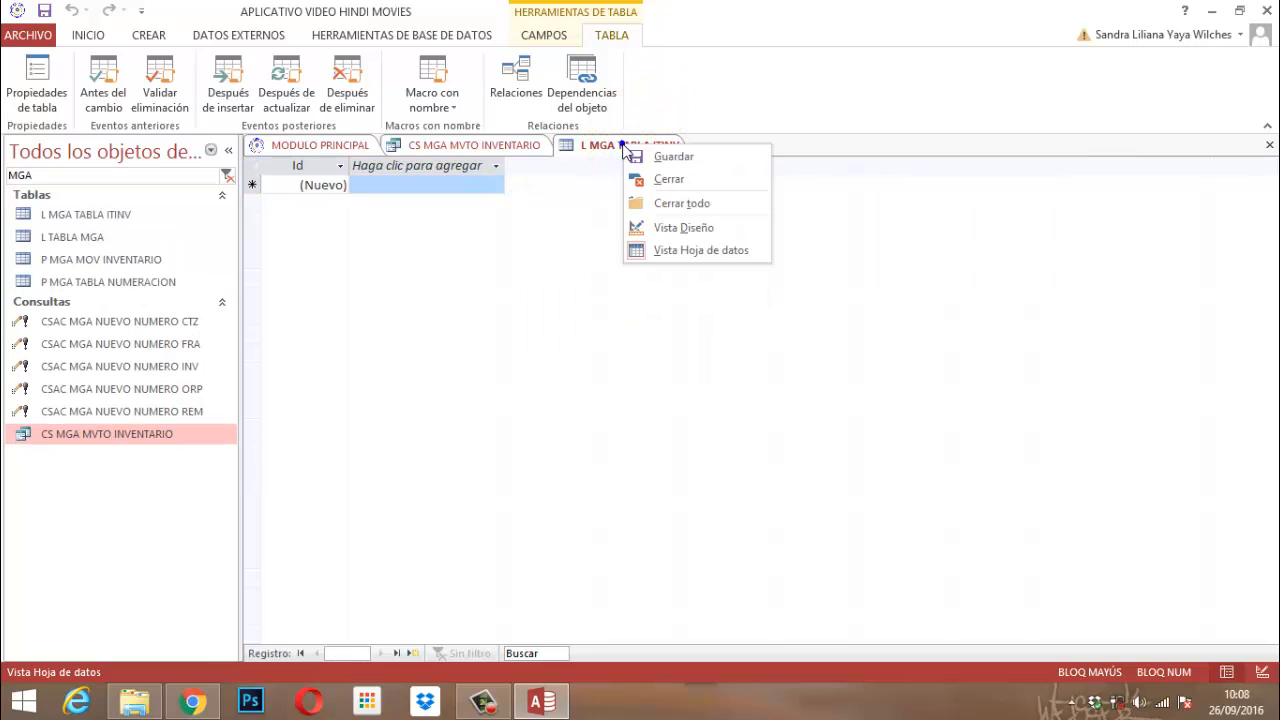
click(693, 231)
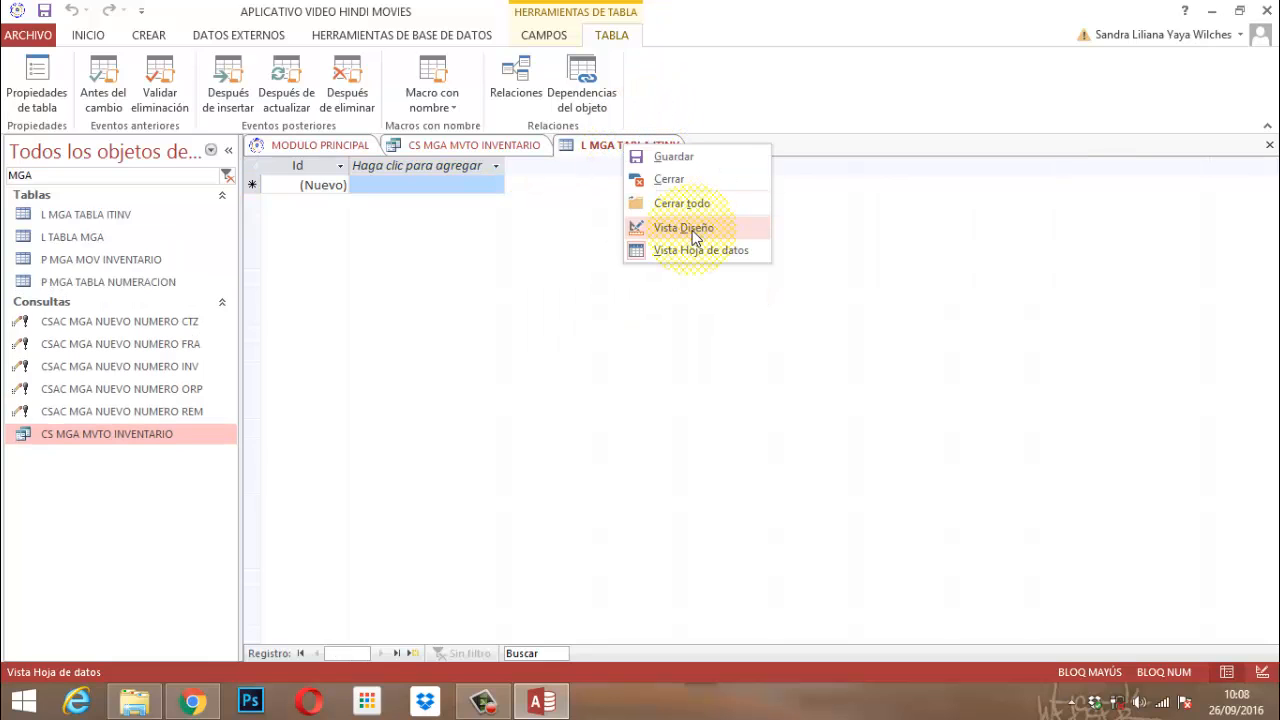
click(693, 231)
text(ITEMI)
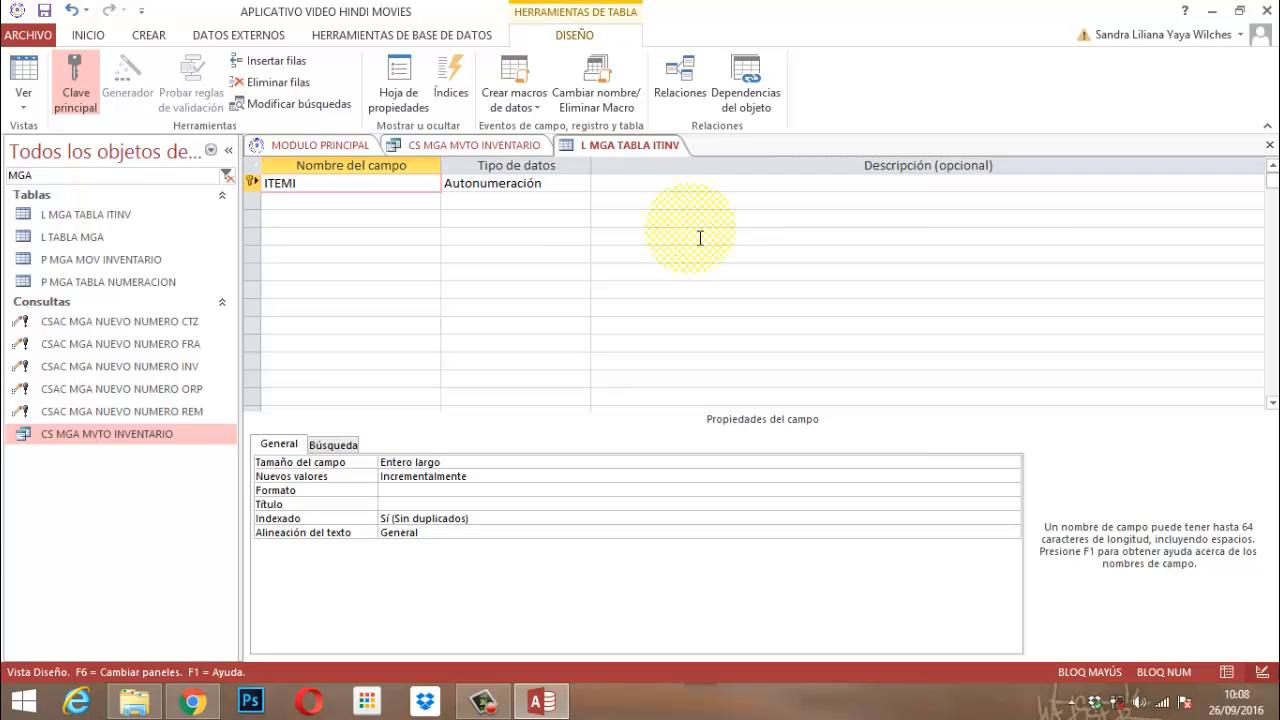
text(NV)
key(Tab)
text(T)
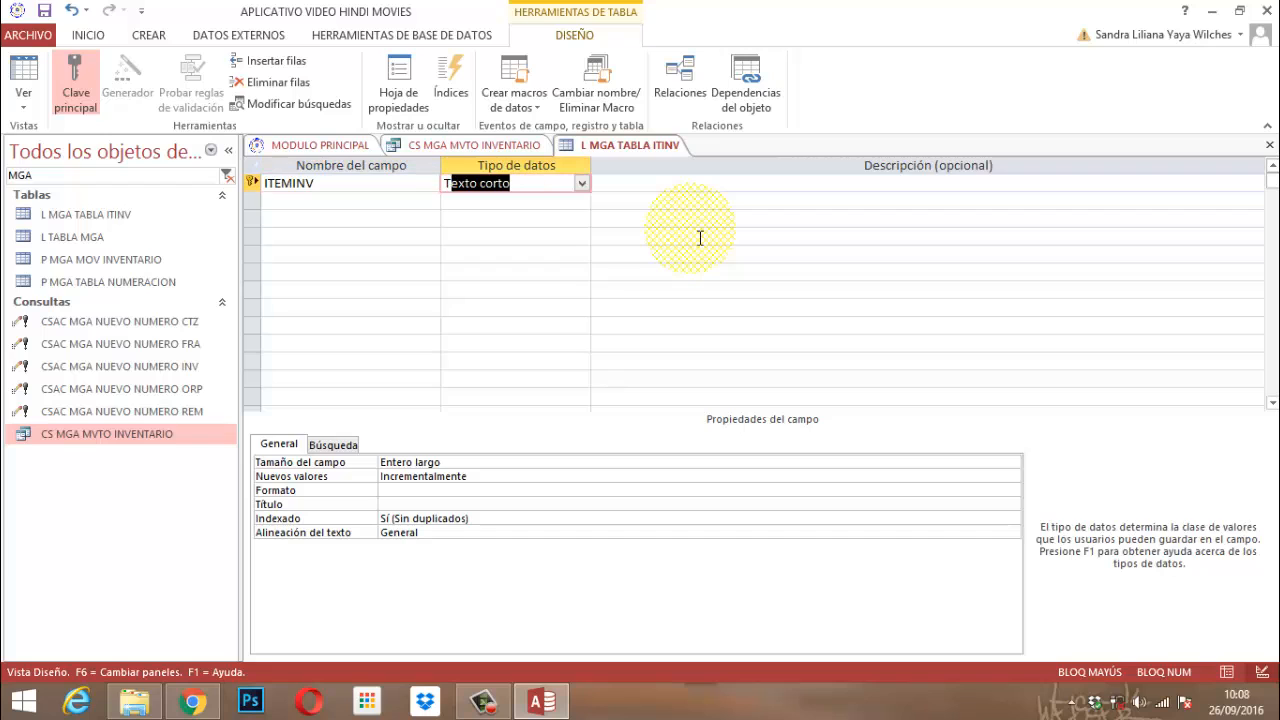
key(Tab)
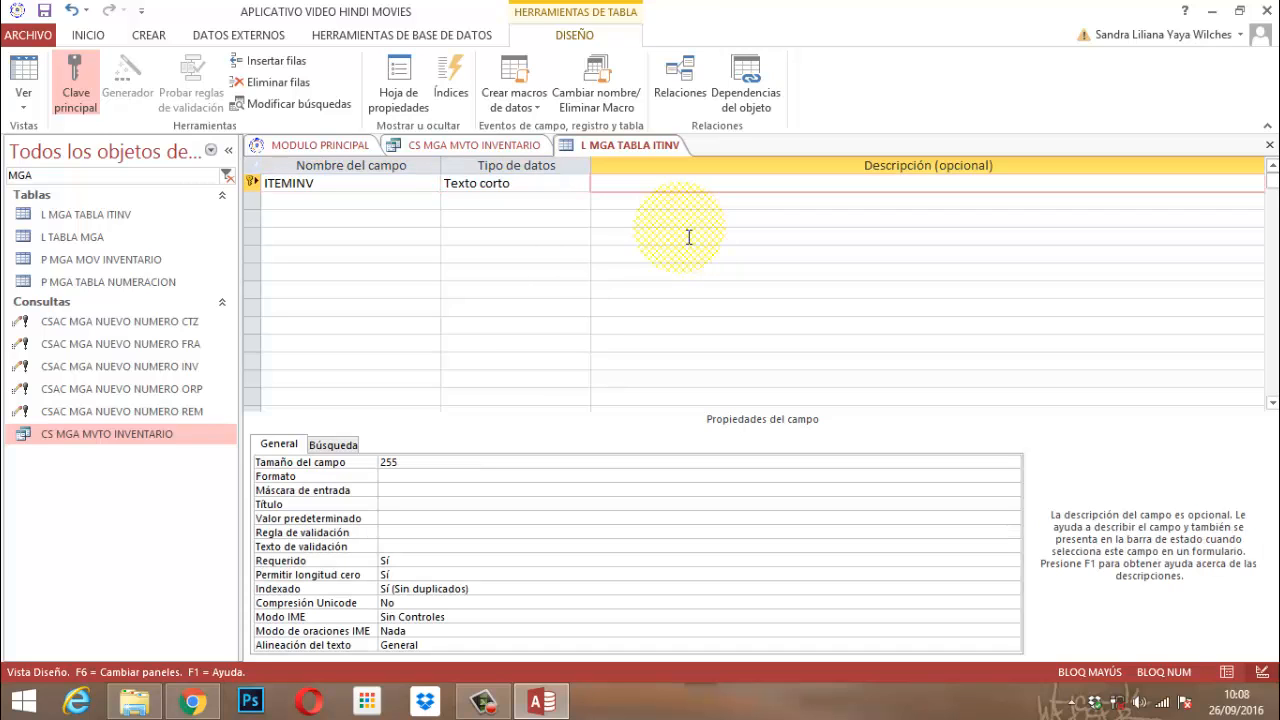
- Set the ITEMINV field's format to > and its field size to 30
click(397, 480)
text(>)
click(397, 462)
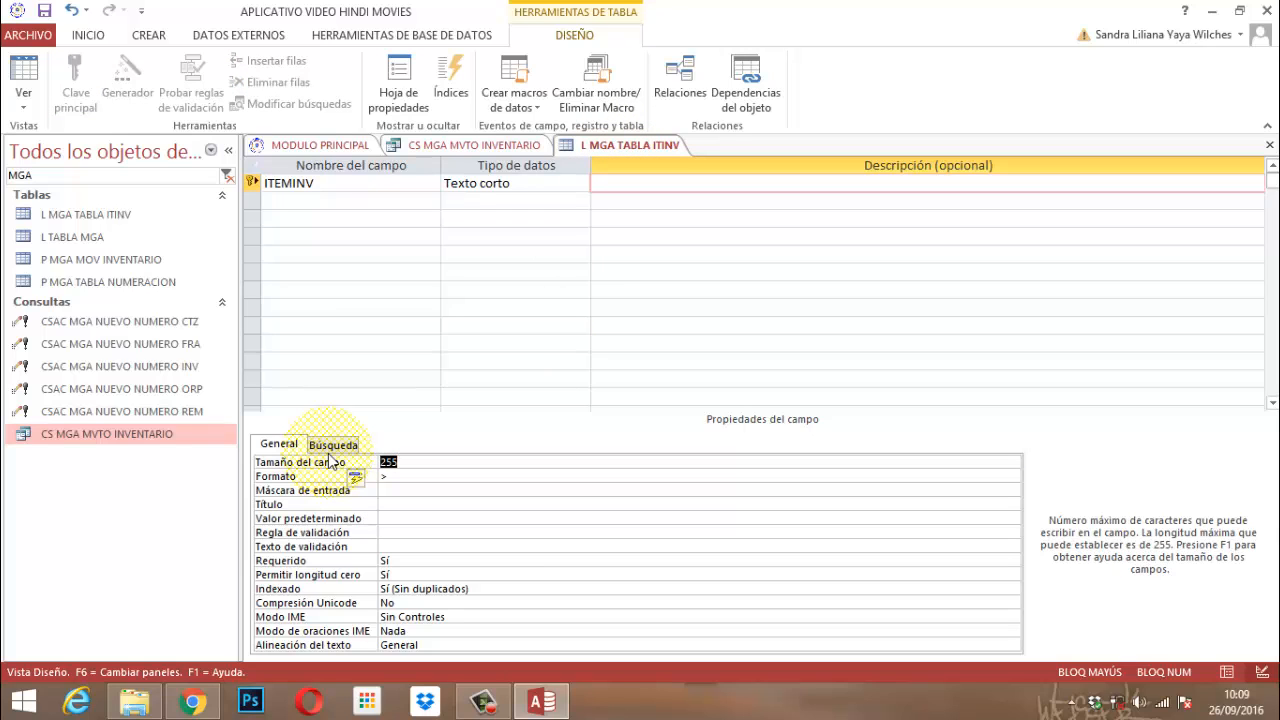
text(30)
key(Return)
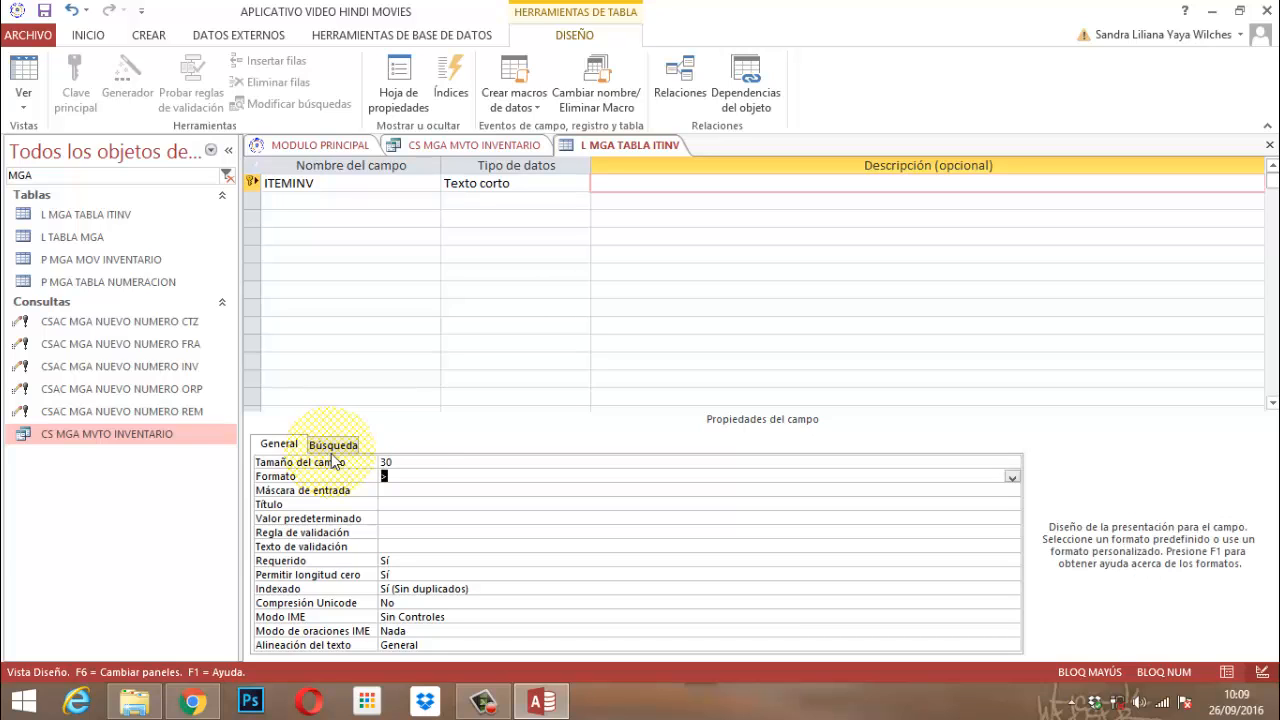
- Save the L MGA TABLA ITINV design, switch the table to its datasheet view and widen the ITEMINV column
right_click(611, 141)
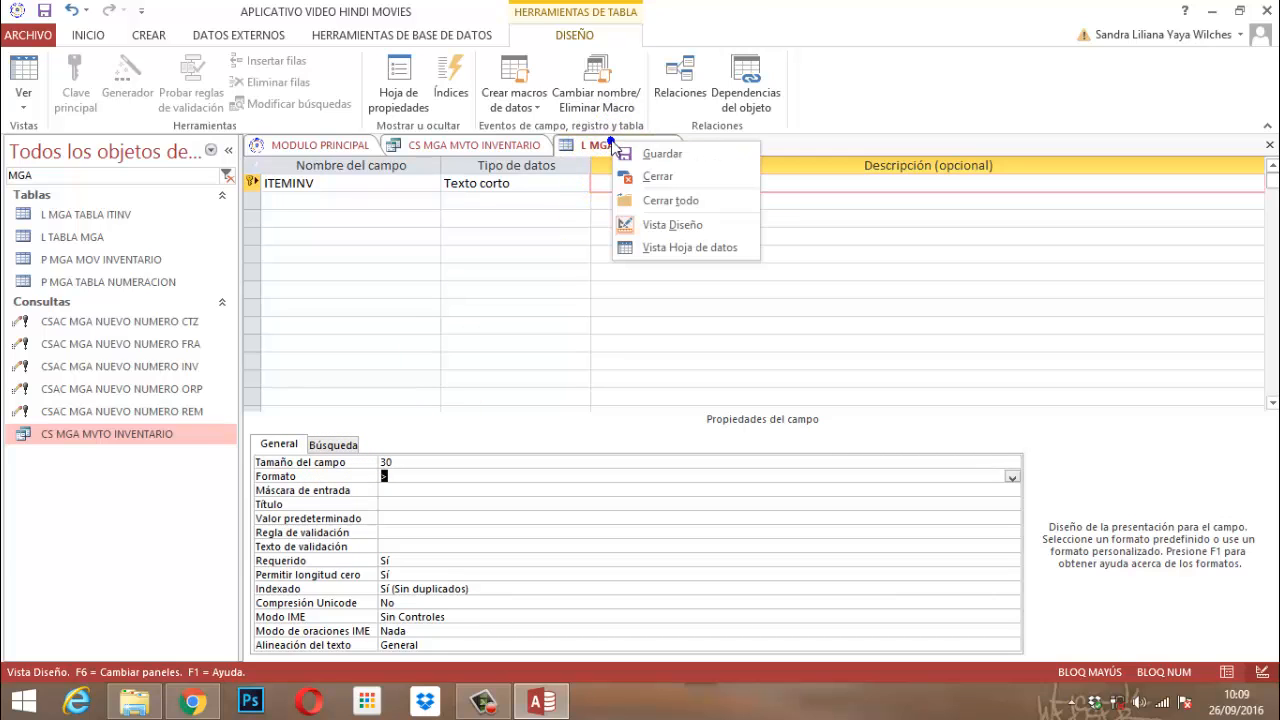
click(613, 153)
right_click(604, 147)
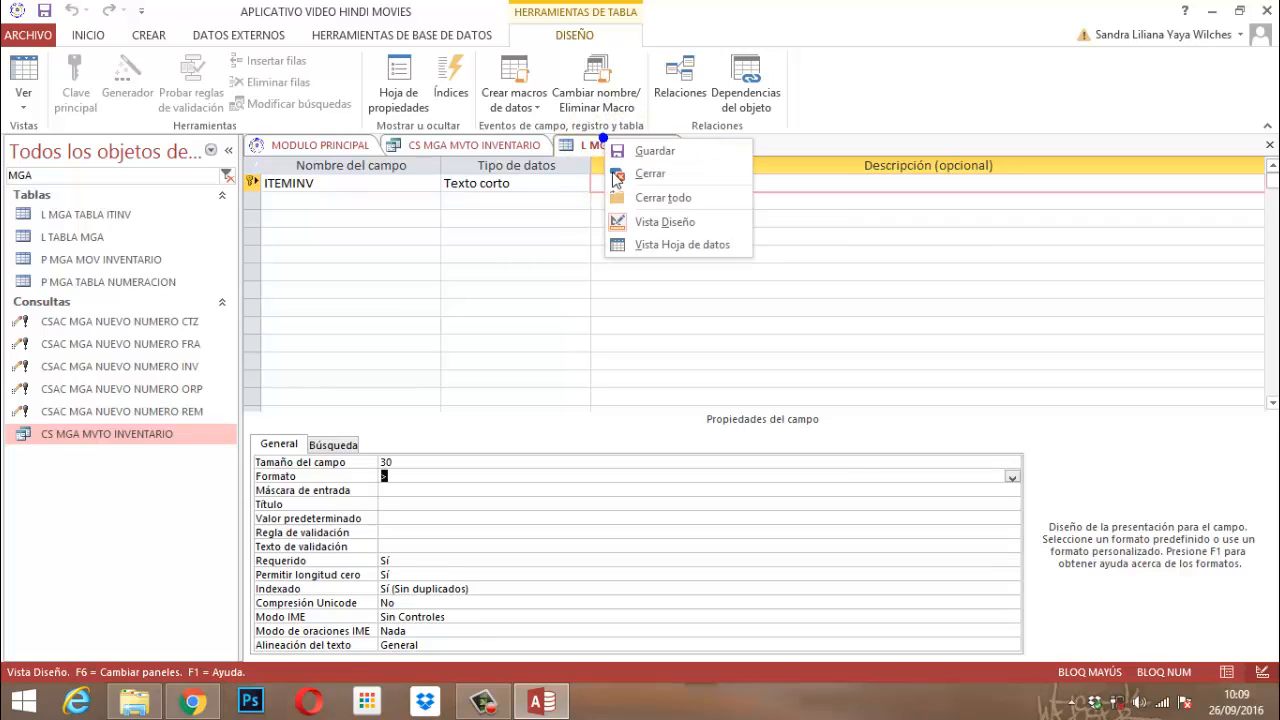
click(650, 245)
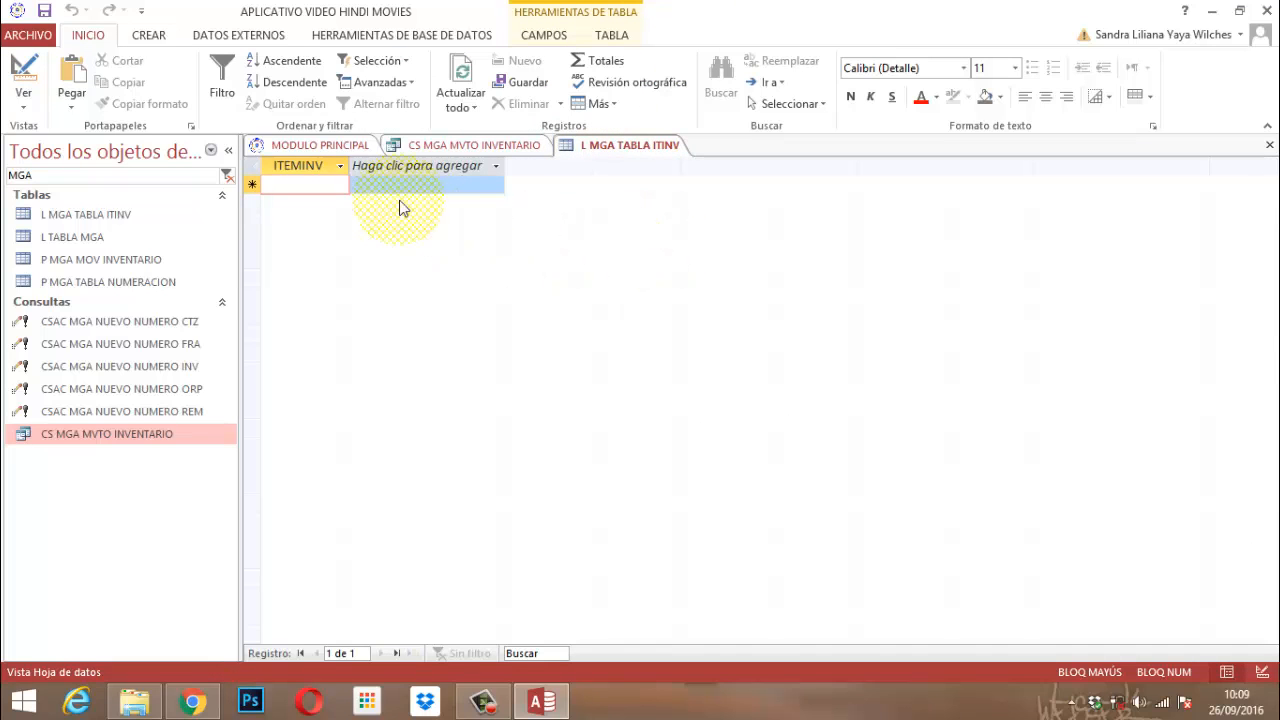
drag(350, 165, 410, 183)
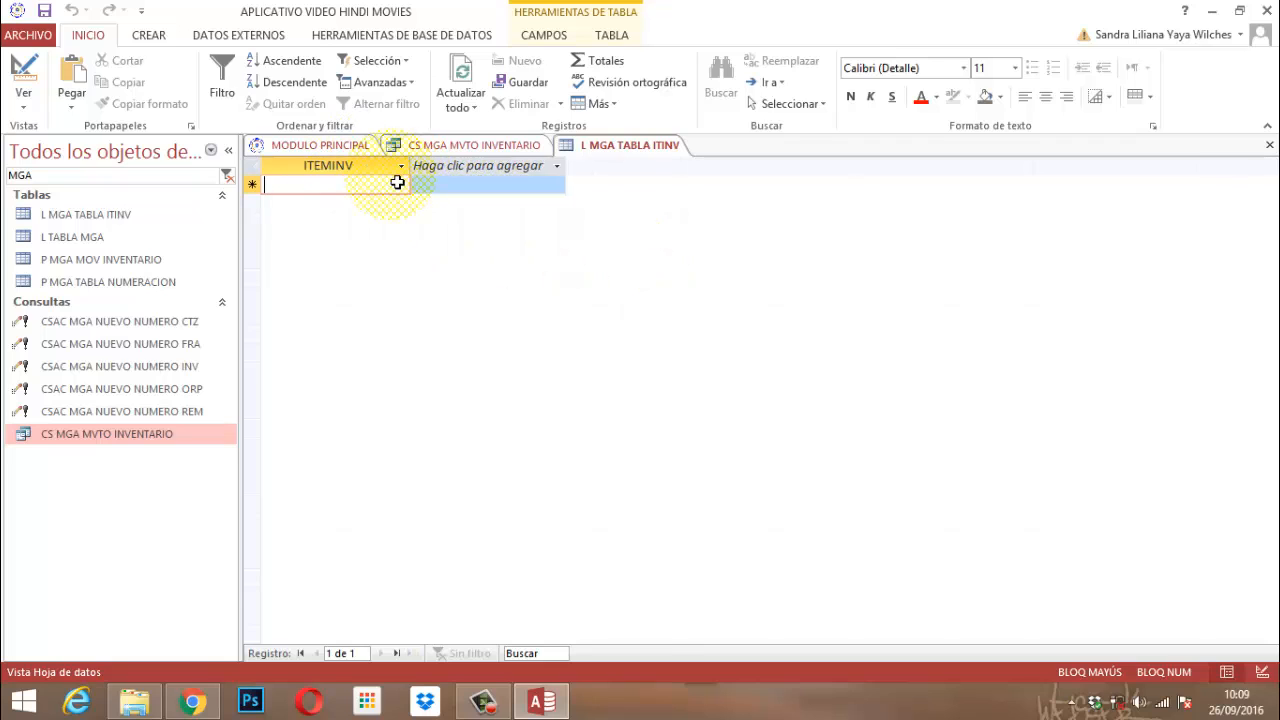
- Enter the ITEMINV records F1. DEVOLUCIONES, F2. ENTRADAS, F3. INGRESOS and F4. COMPRAS
text(F1.)
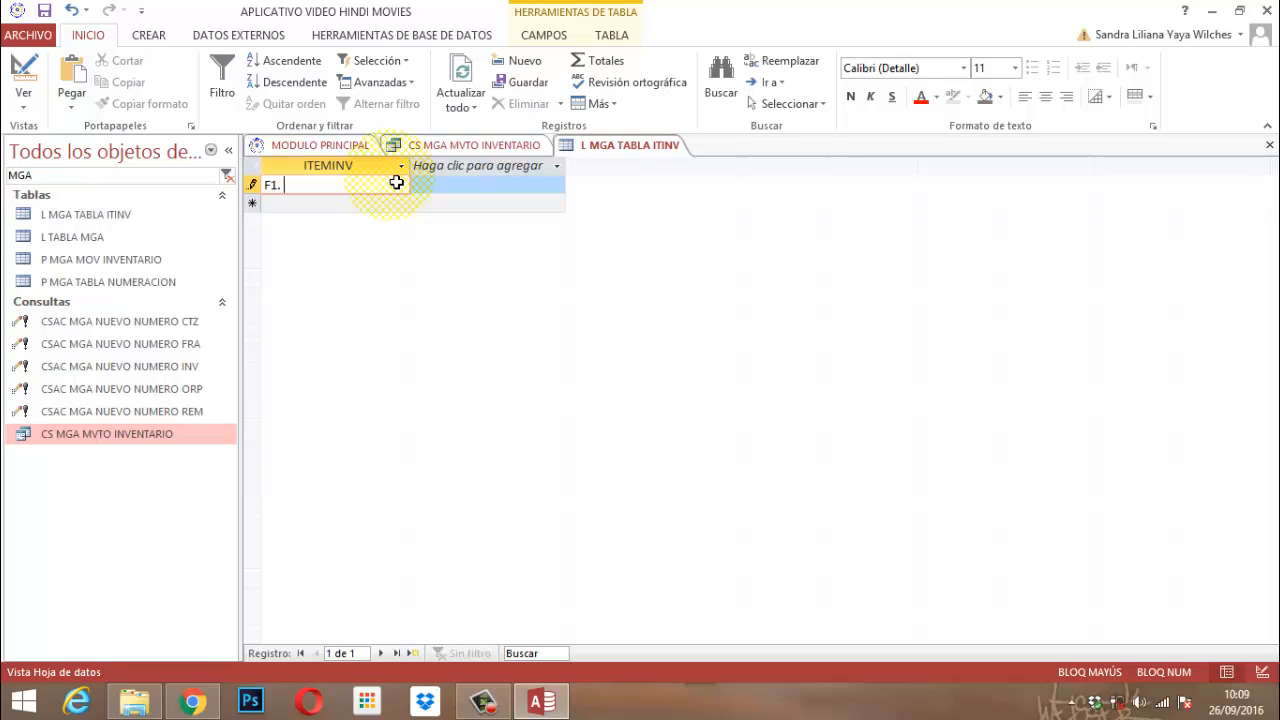
text(DEVOLUCIONES)
key(Return)
text(F2.)
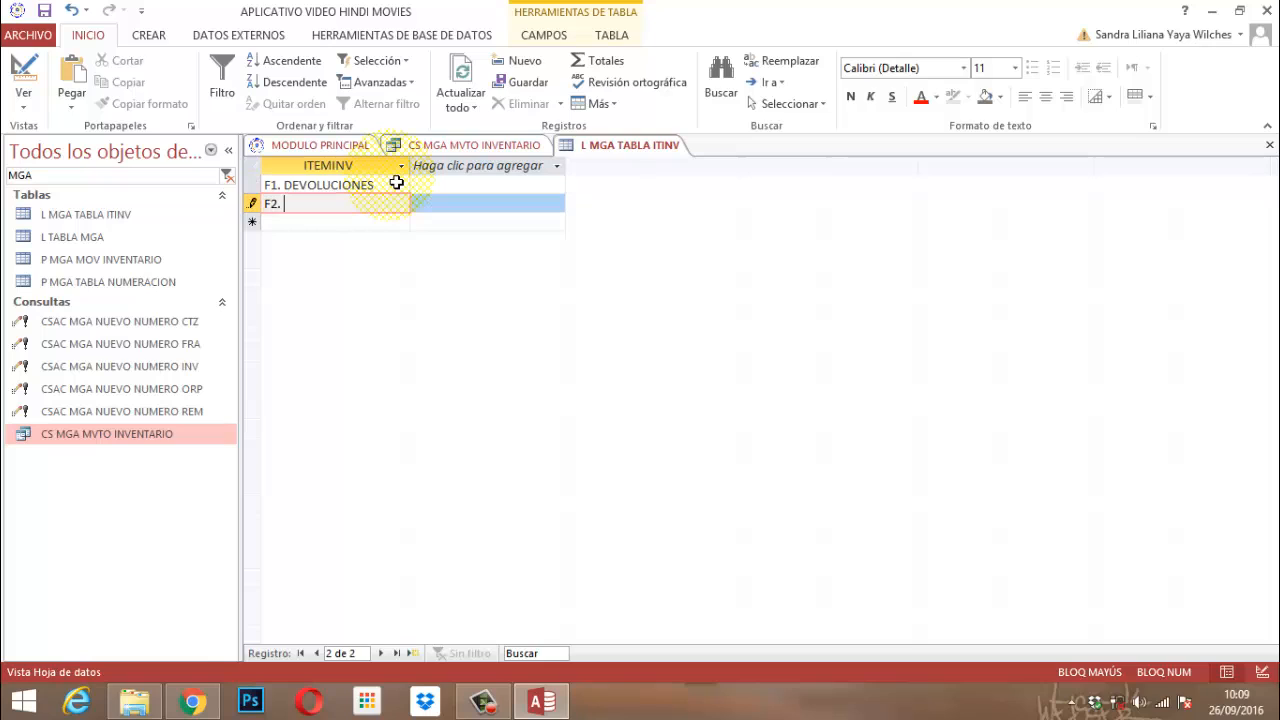
text( ENTRADAS)
key(Return)
text(F3. )
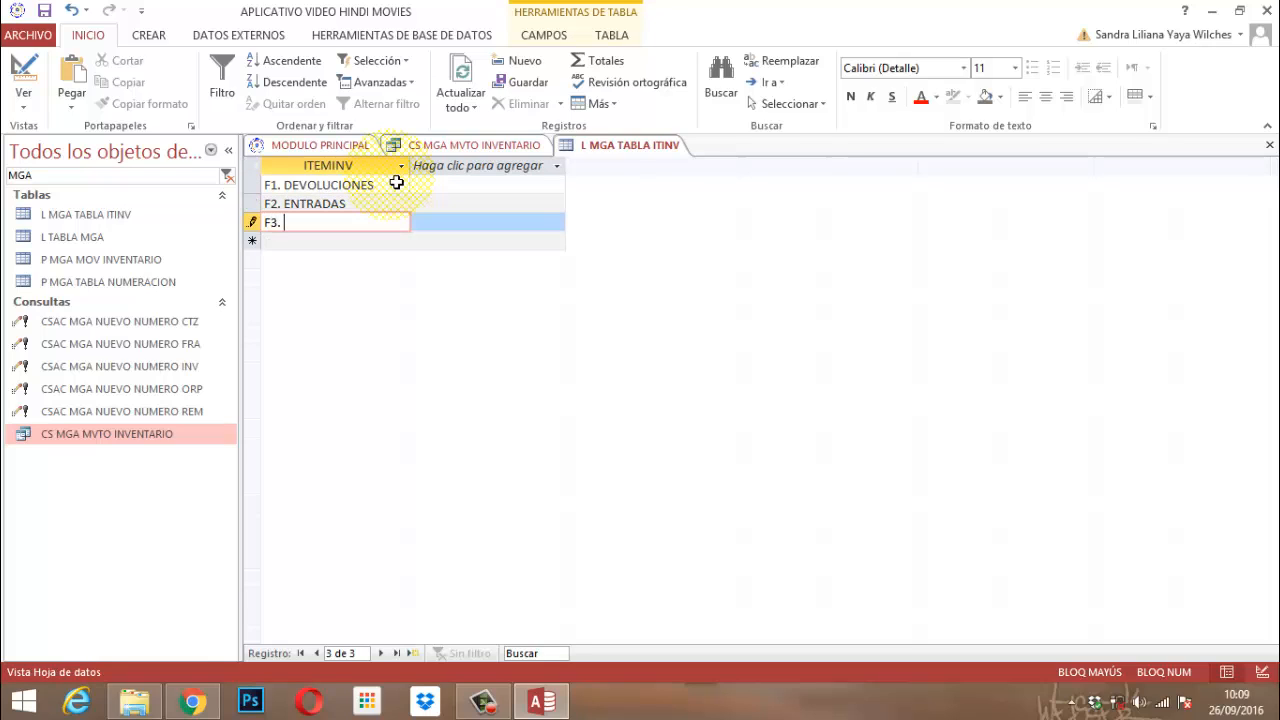
text(INGRESOS)
key(Return)
text(F4.)
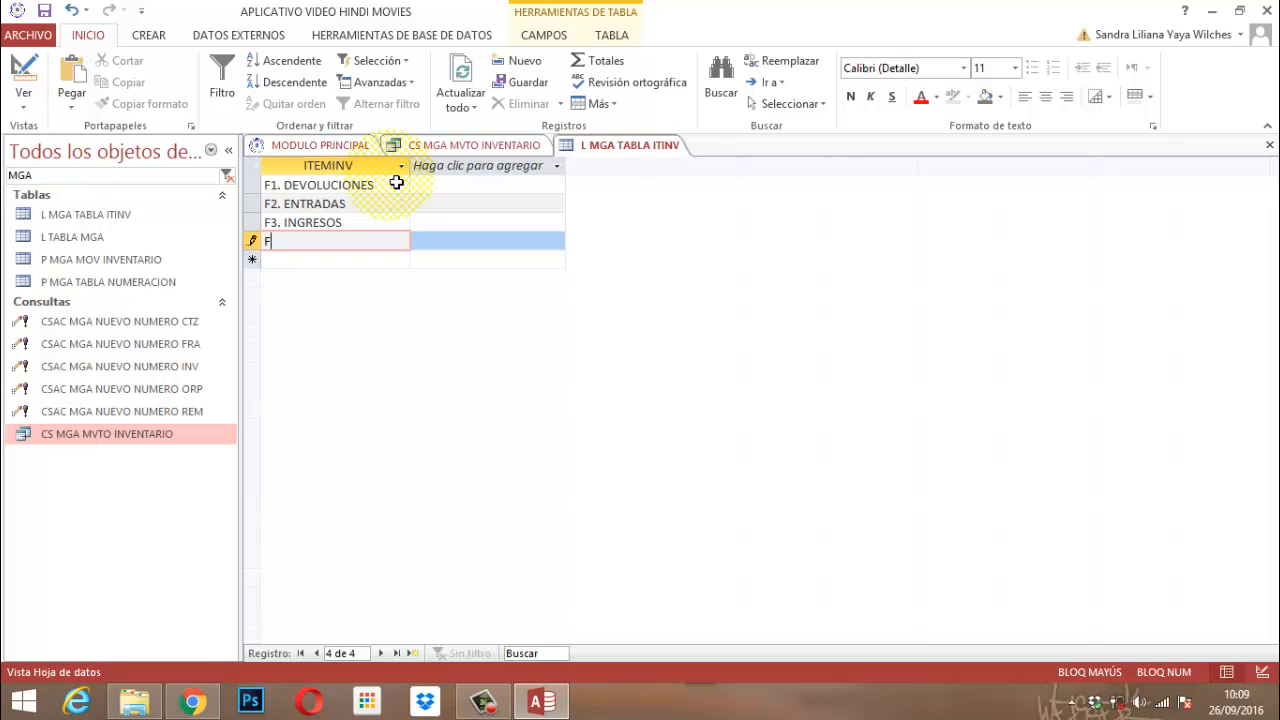
text(COMPRAS)
key(Down)
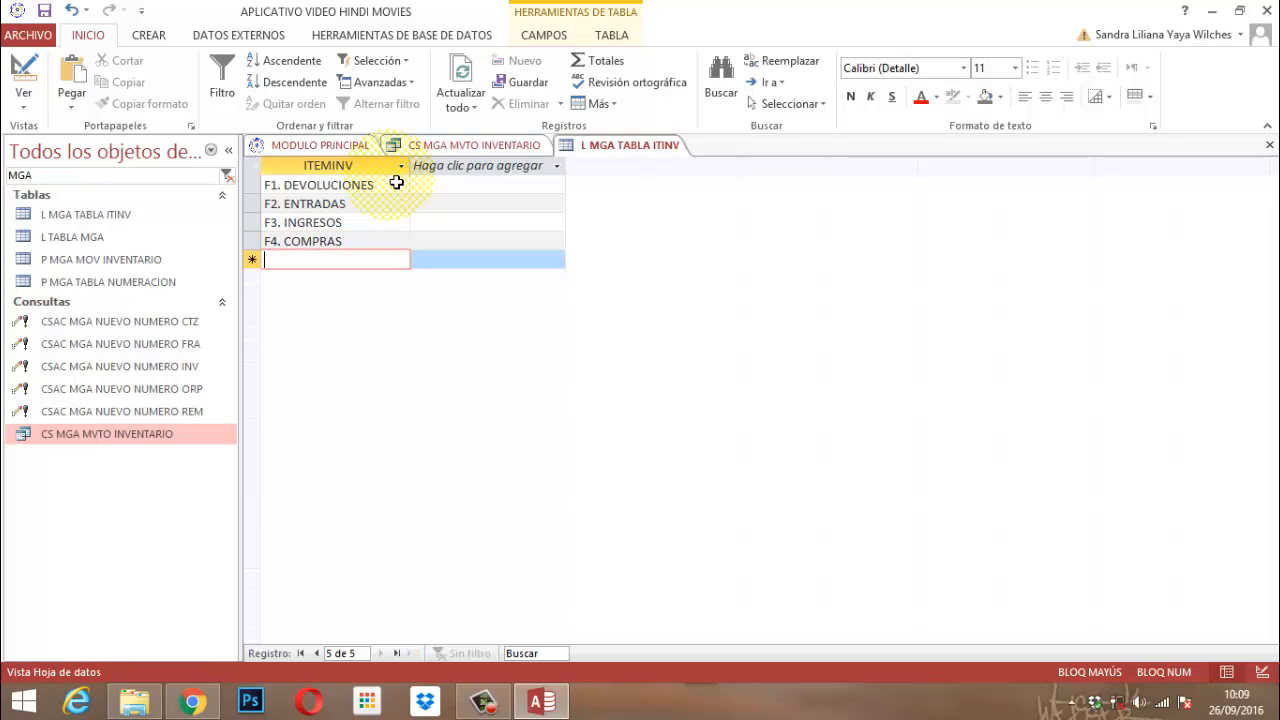
- Add the ITEMINV records F5. AJUSTES ENTRADA, F6. SALIDAS and F7. OTRAS SALIDAS
text(F5. AJ)
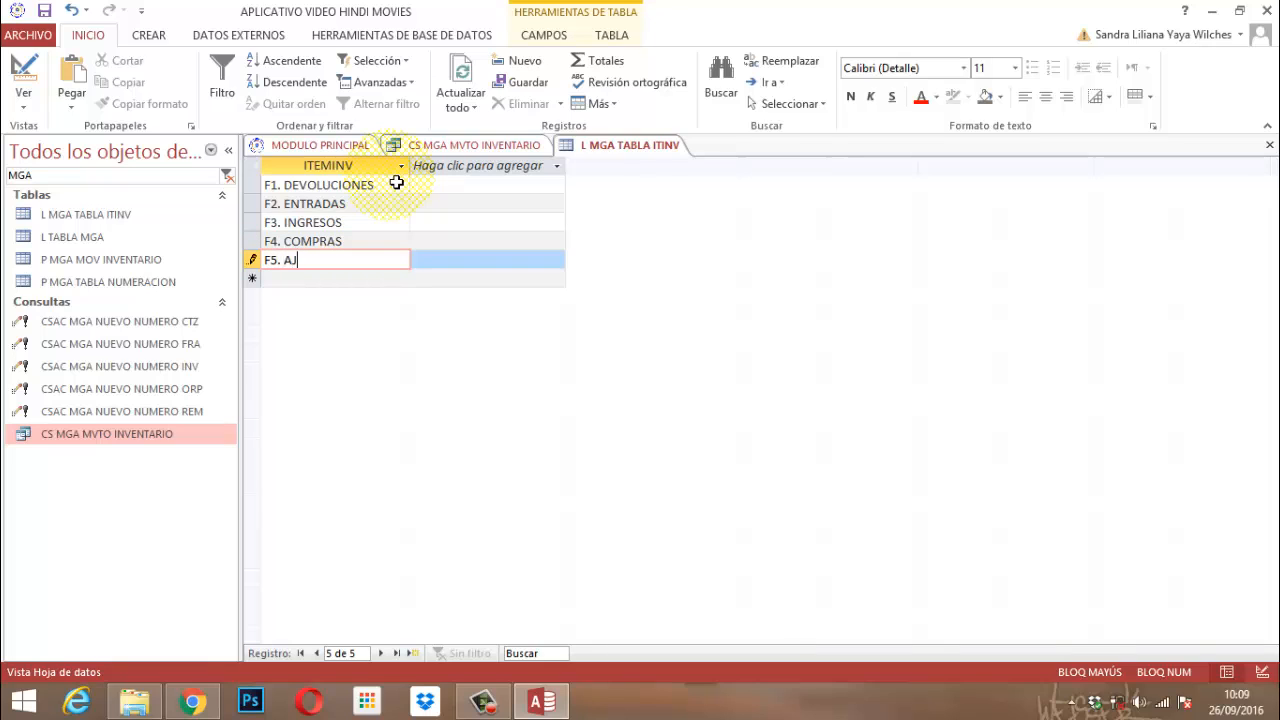
text(USTES ENTRADA)
key(Down)
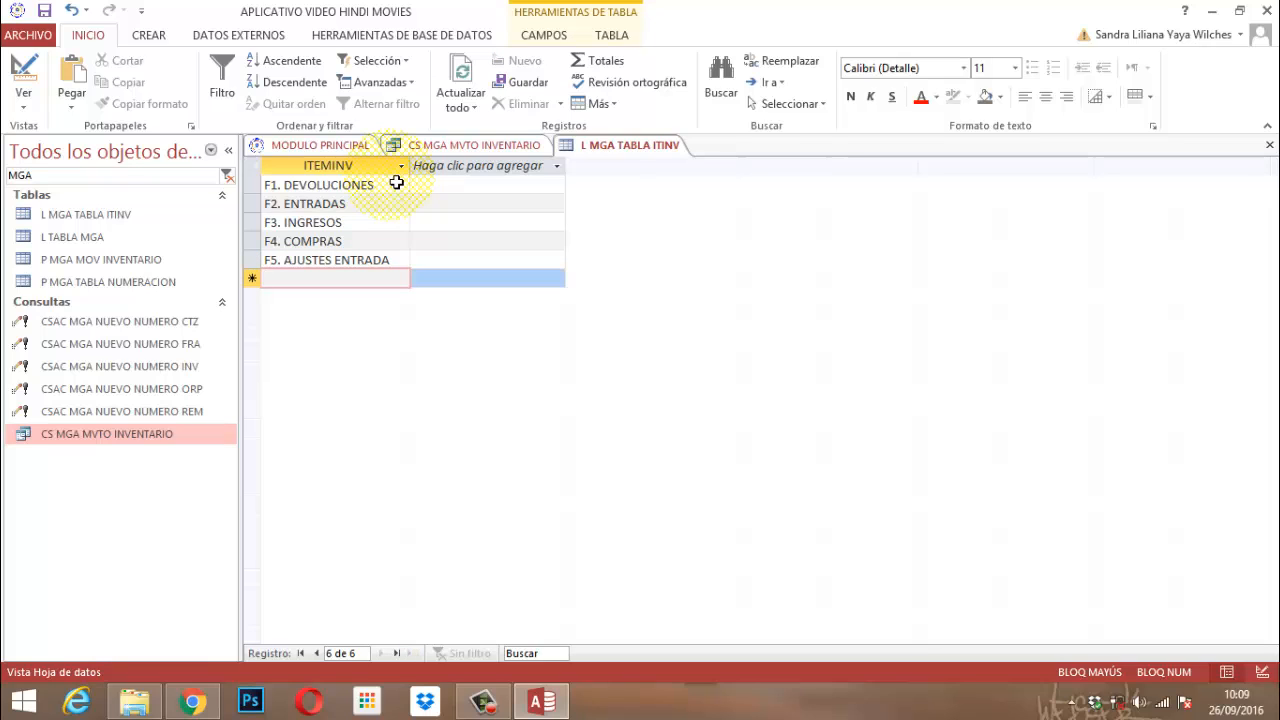
text(F6.)
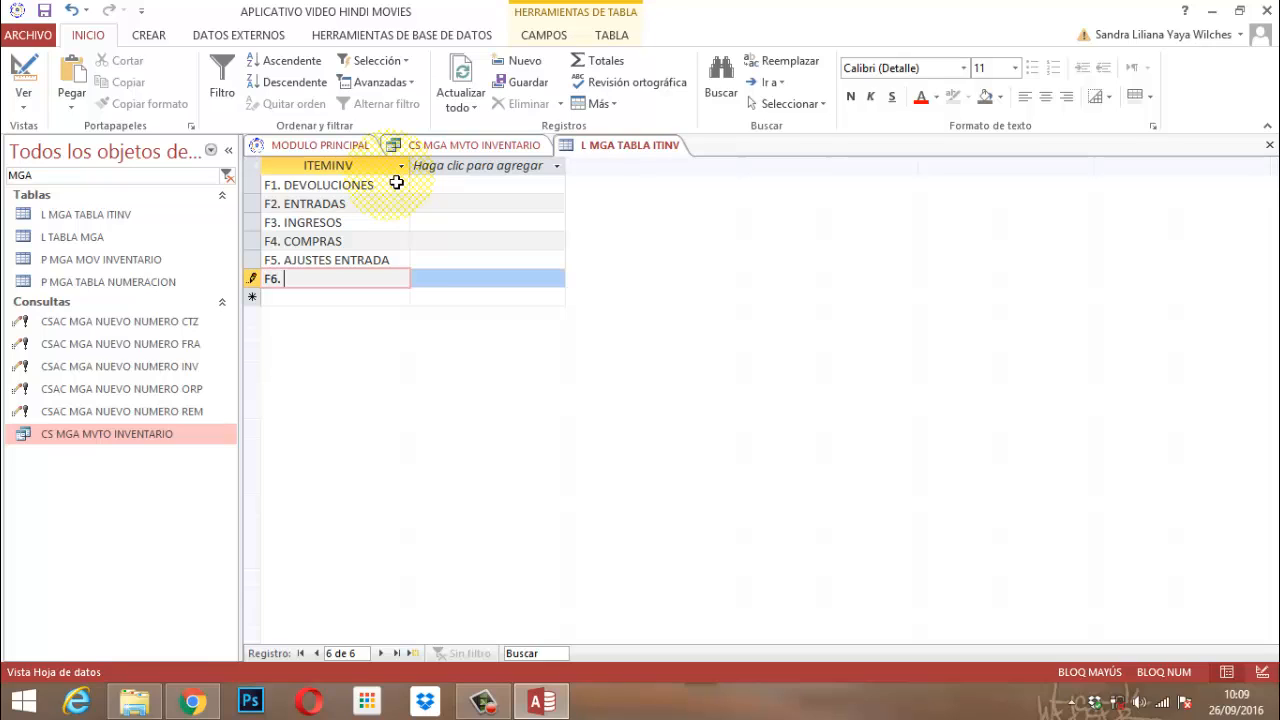
text( SALIDAS)
key(Down)
text(F7.)
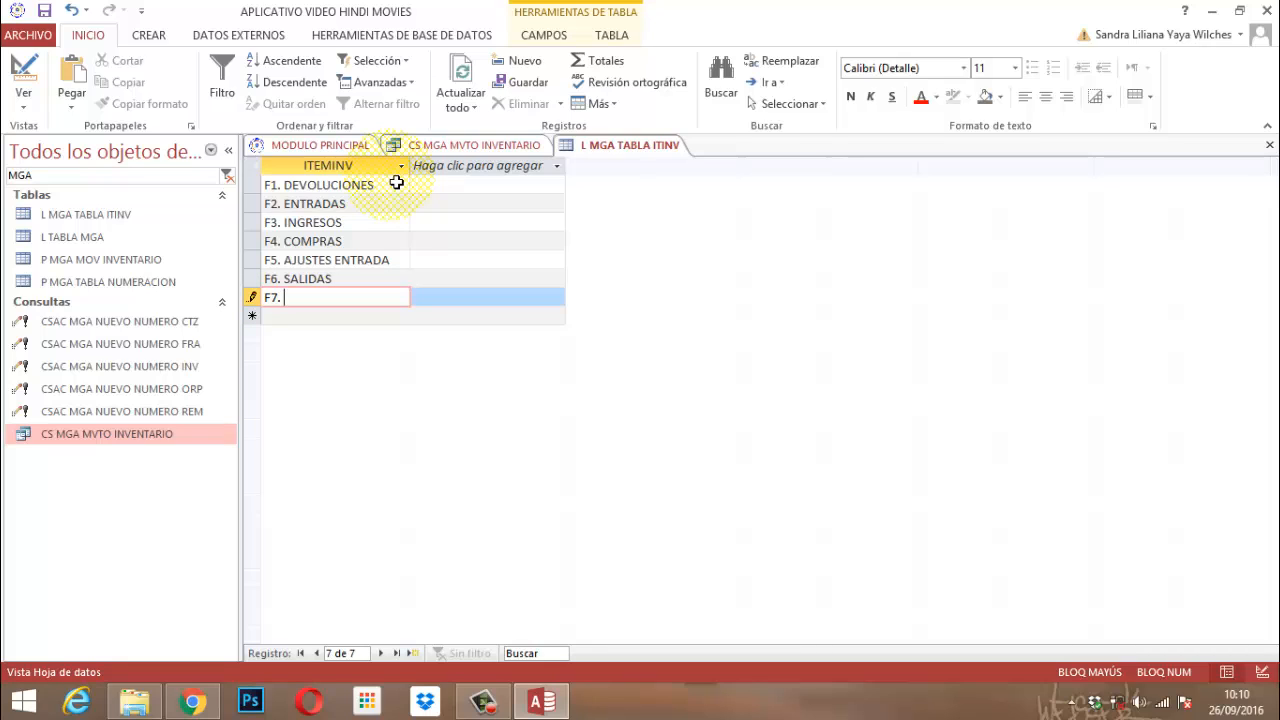
text(OTRAS SALIDAS)
key(Return)
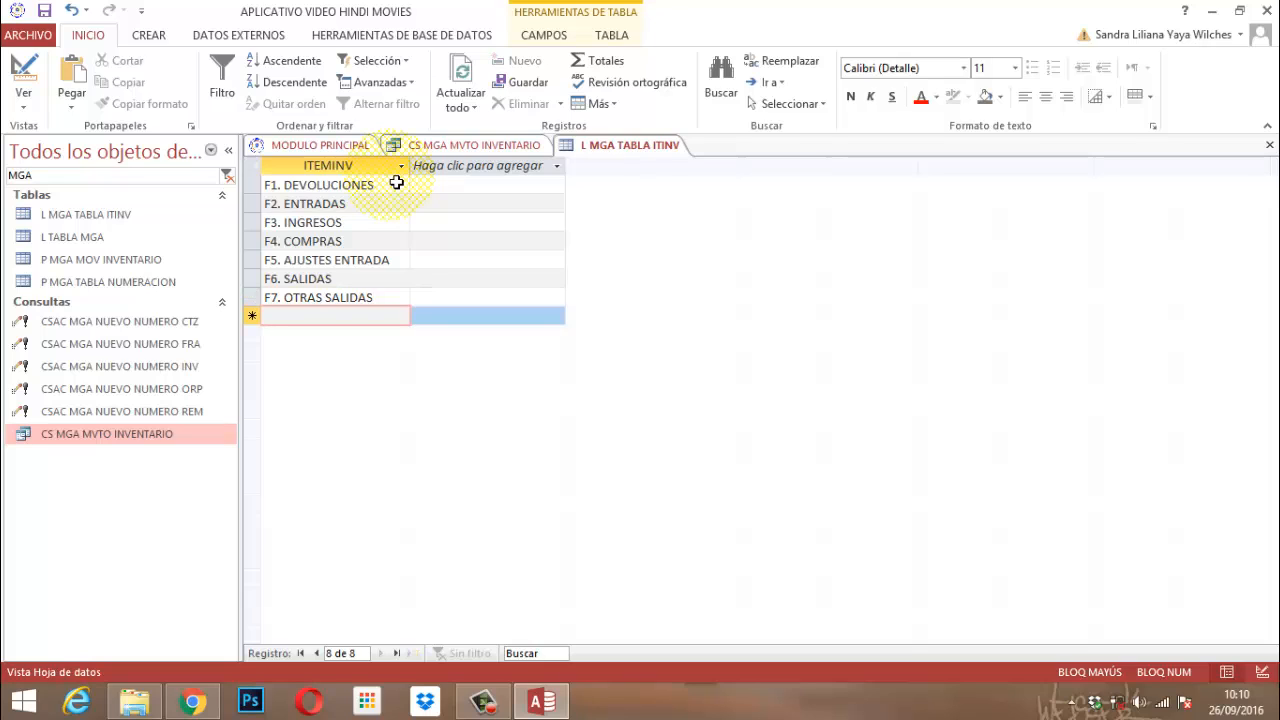
- Add F8. AJUSTES SALIDA as the last ITEMINV record, correcting any misspelling in the entry
text(F8.)
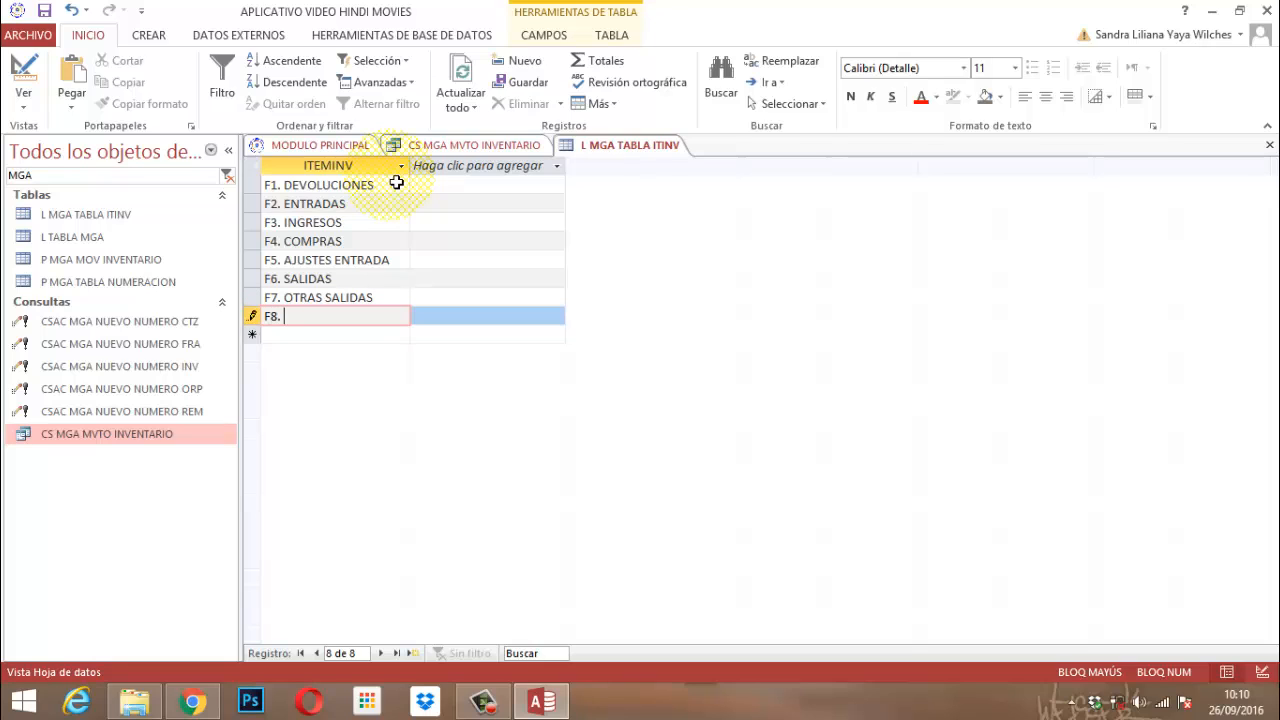
text( ASJU)
key(BackSpace)
key(BackSpace)
key(BackSpace)
text(JUST4ES)
key(BackSpace)
key(BackSpace)
key(BackSpace)
text(ES SALIDA)
- Save the entered records and layout of L MGA TABLA ITINV and close the table
right_click(616, 141)
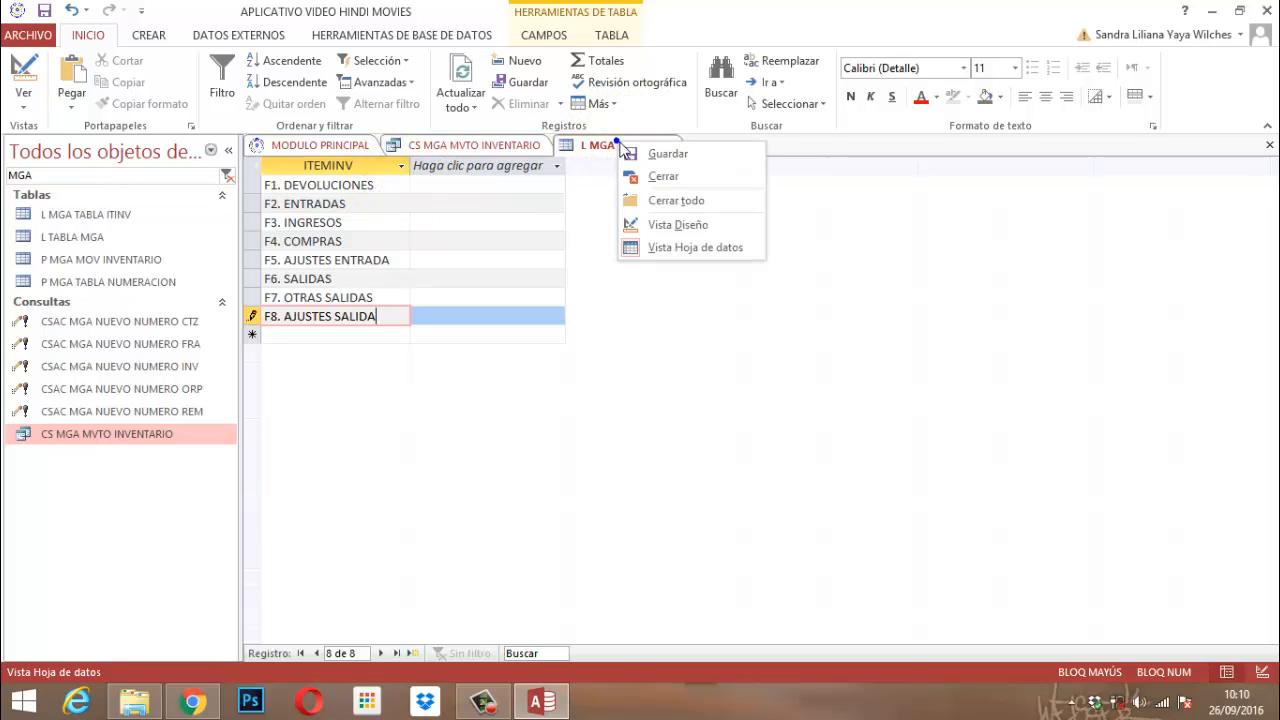
click(652, 155)
click(647, 149)
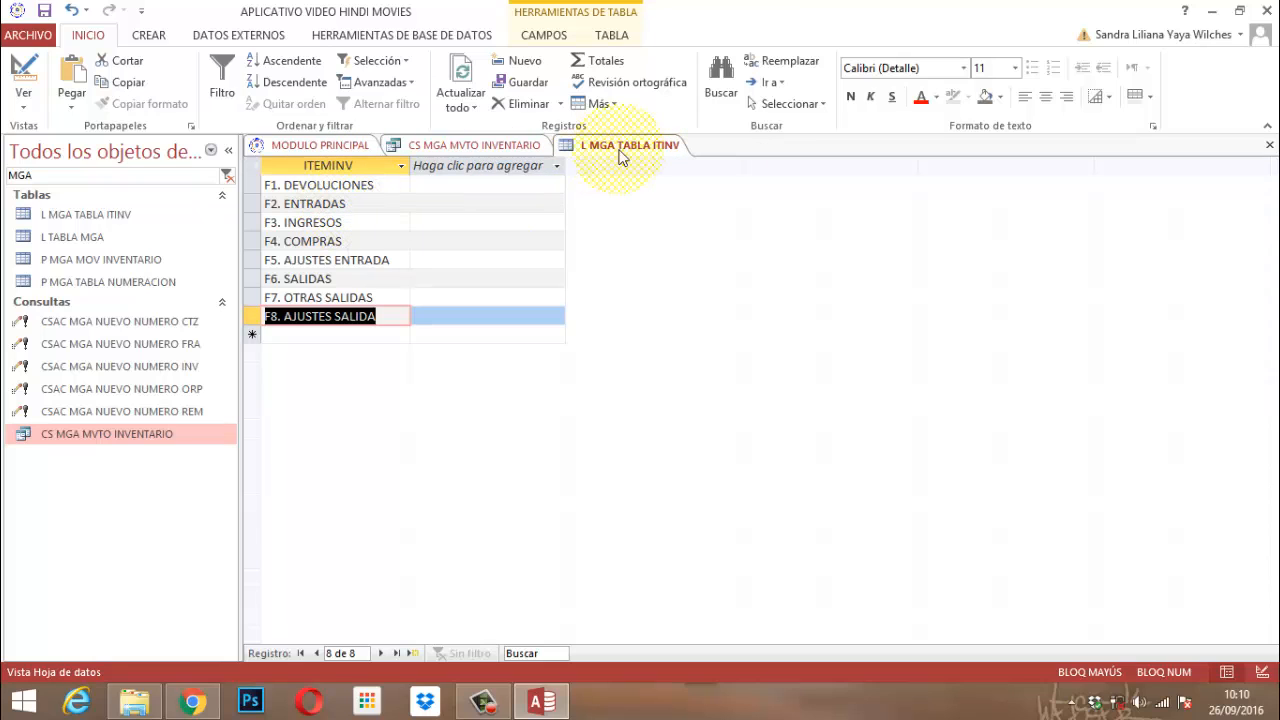
right_click(630, 146)
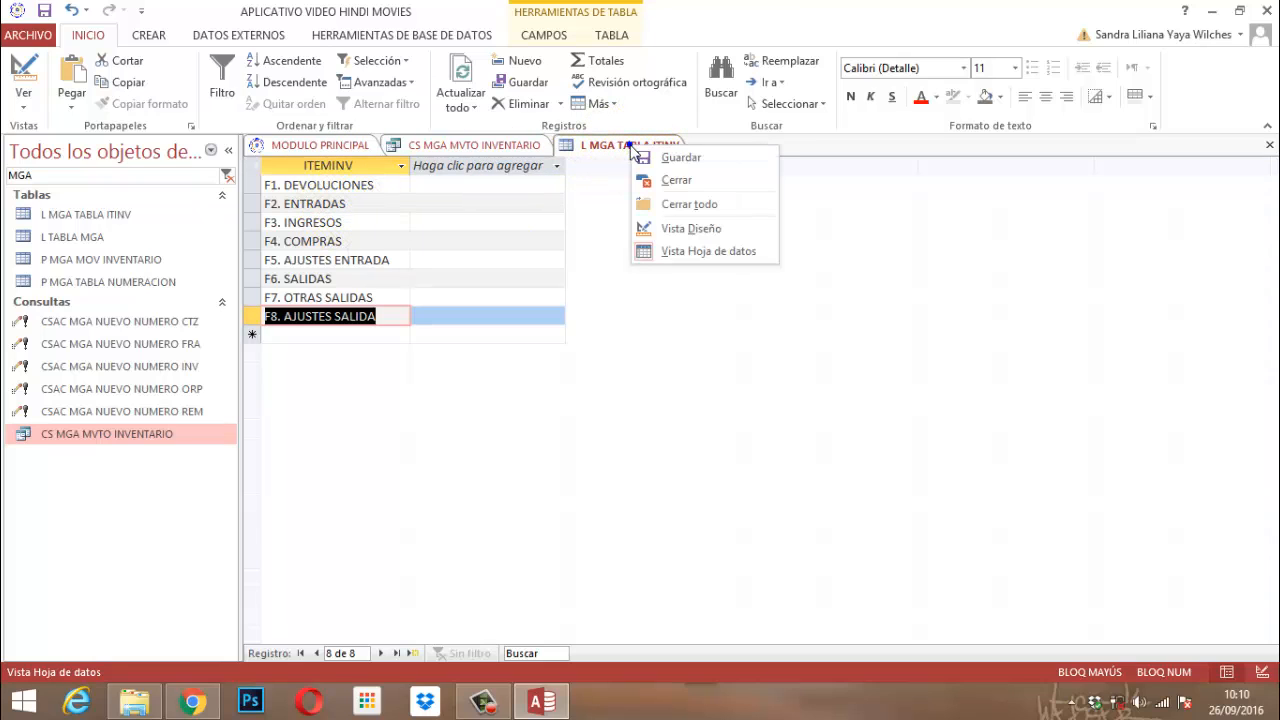
click(692, 182)
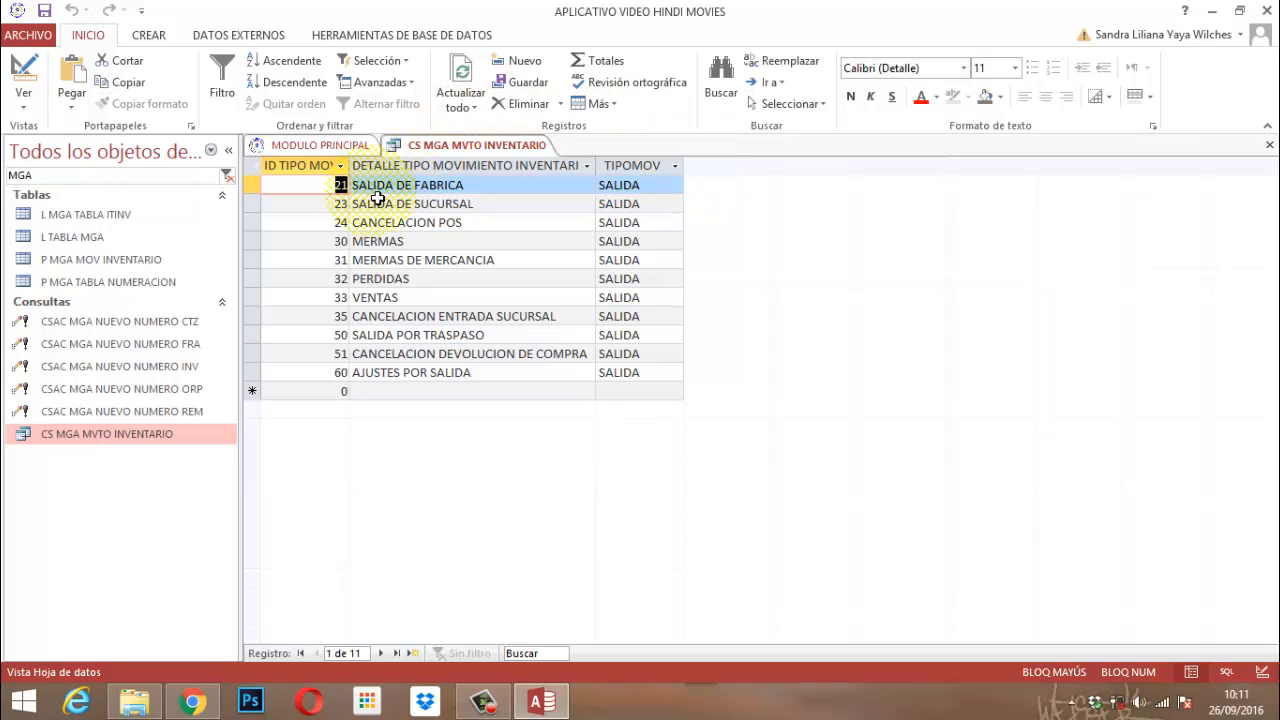
- Create a new table and save it as P MGA COD INVENTARIO
click(149, 37)
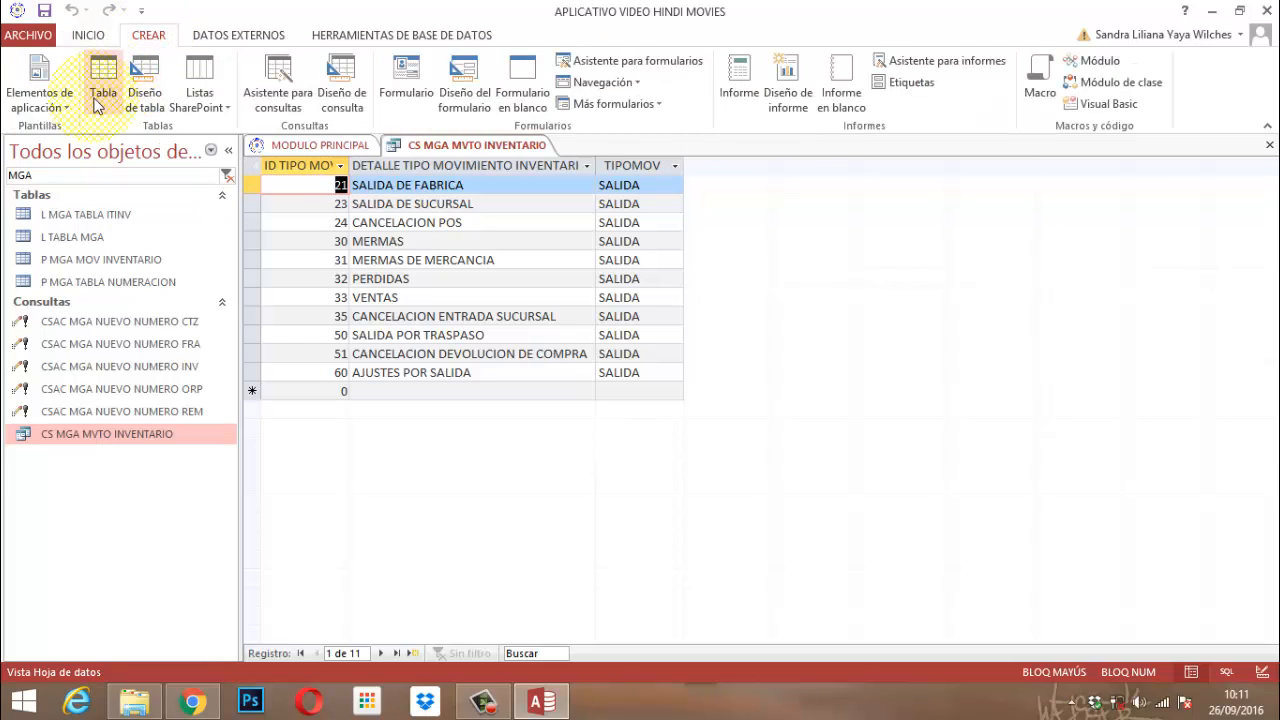
click(97, 106)
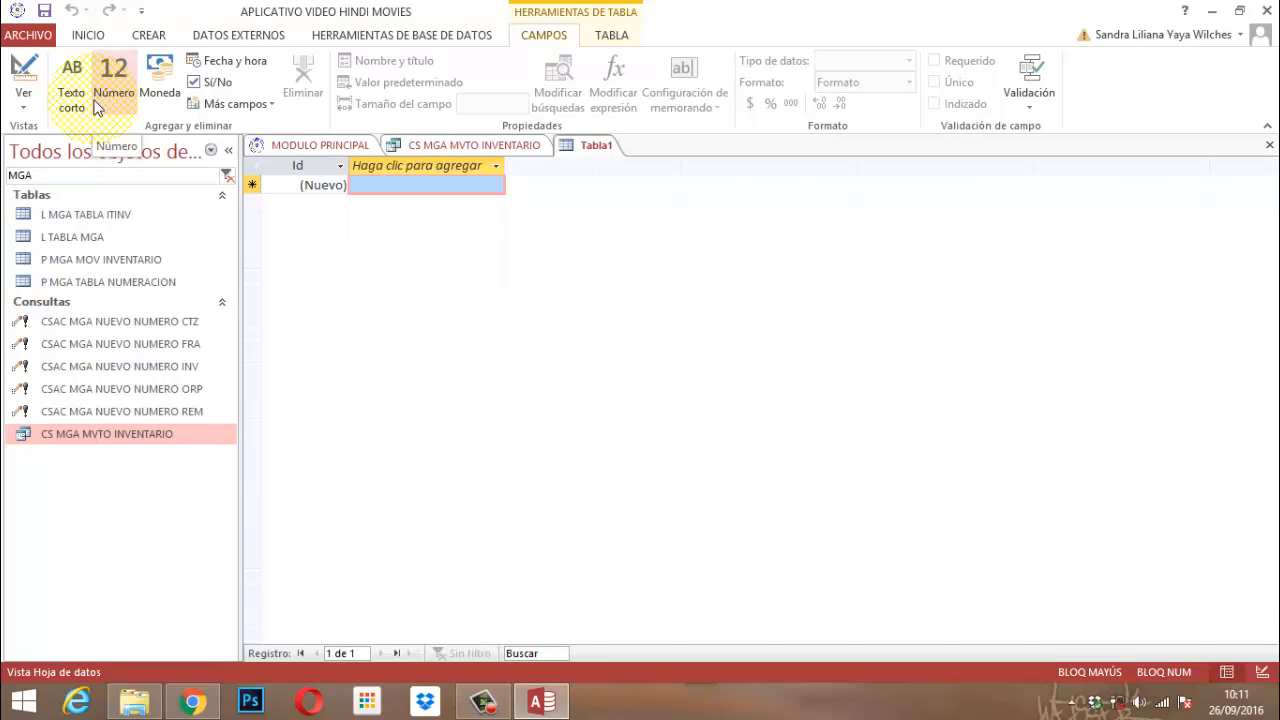
right_click(580, 146)
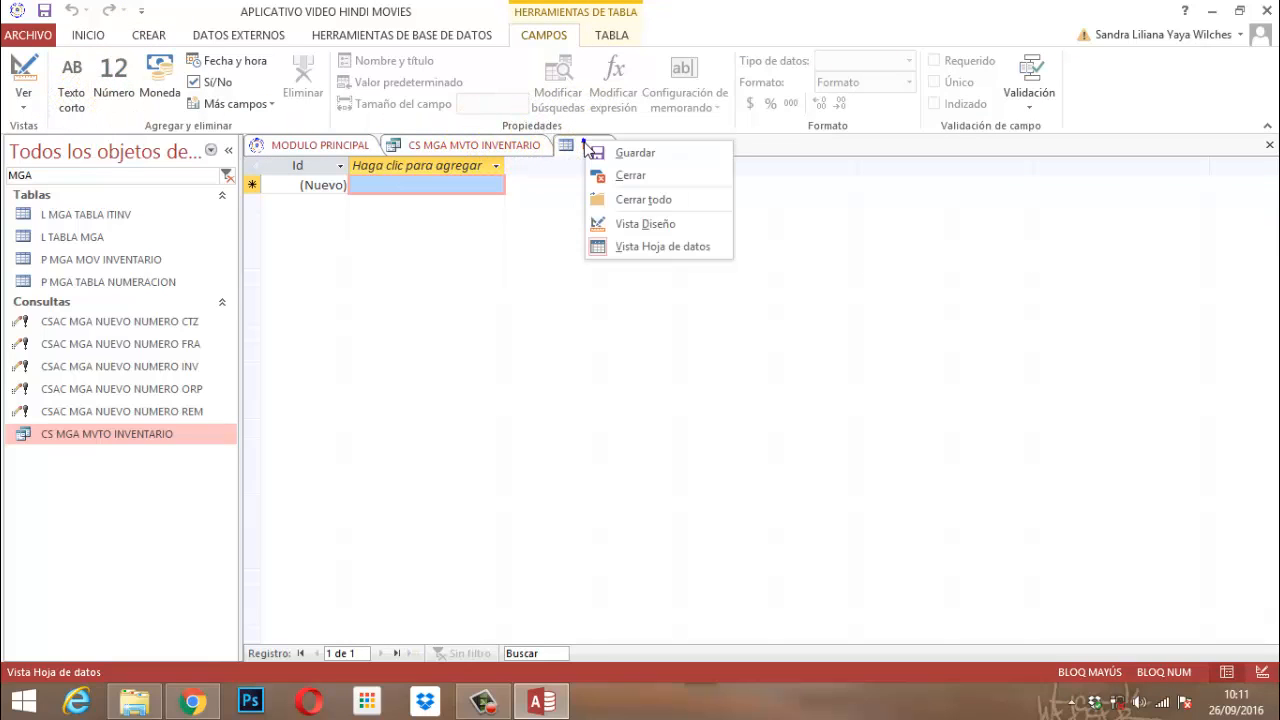
click(630, 154)
text(P MGA)
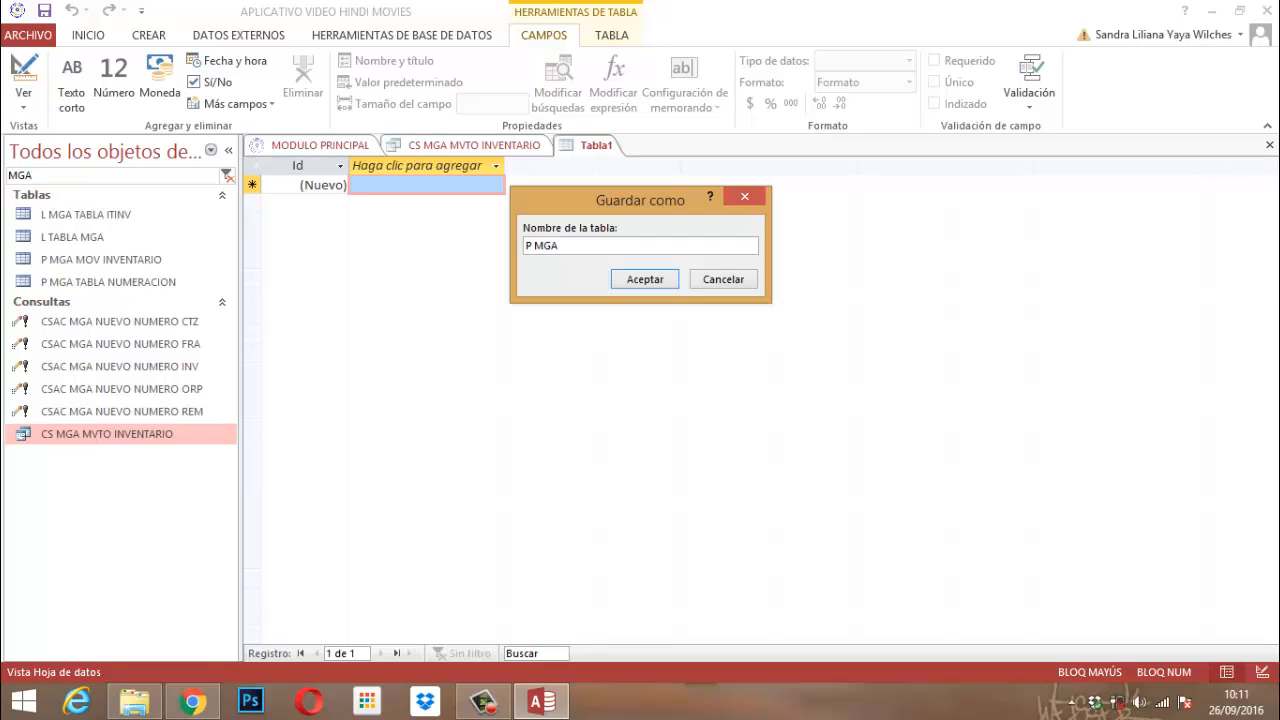
text( COD INVENTARIO)
click(656, 281)
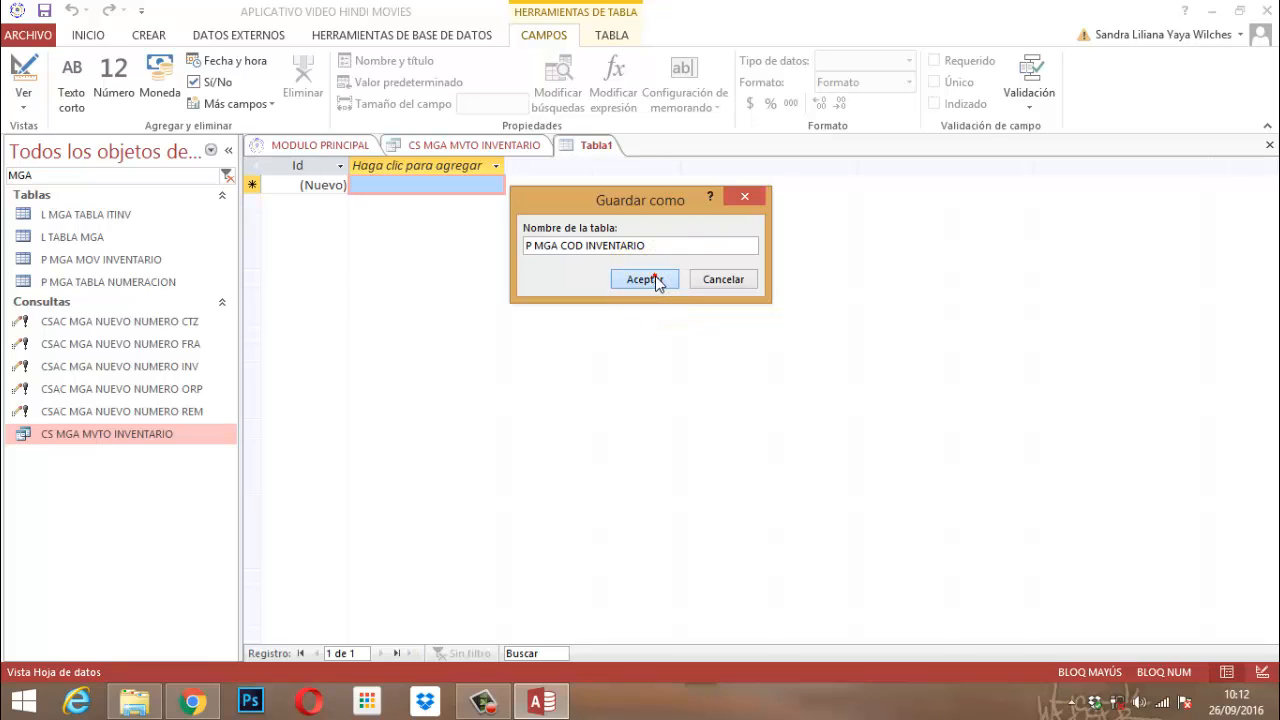
click(645, 280)
- In the design view of P MGA COD INVENTARIO, name the key field COD and set its data type to Texto corto
right_click(665, 149)
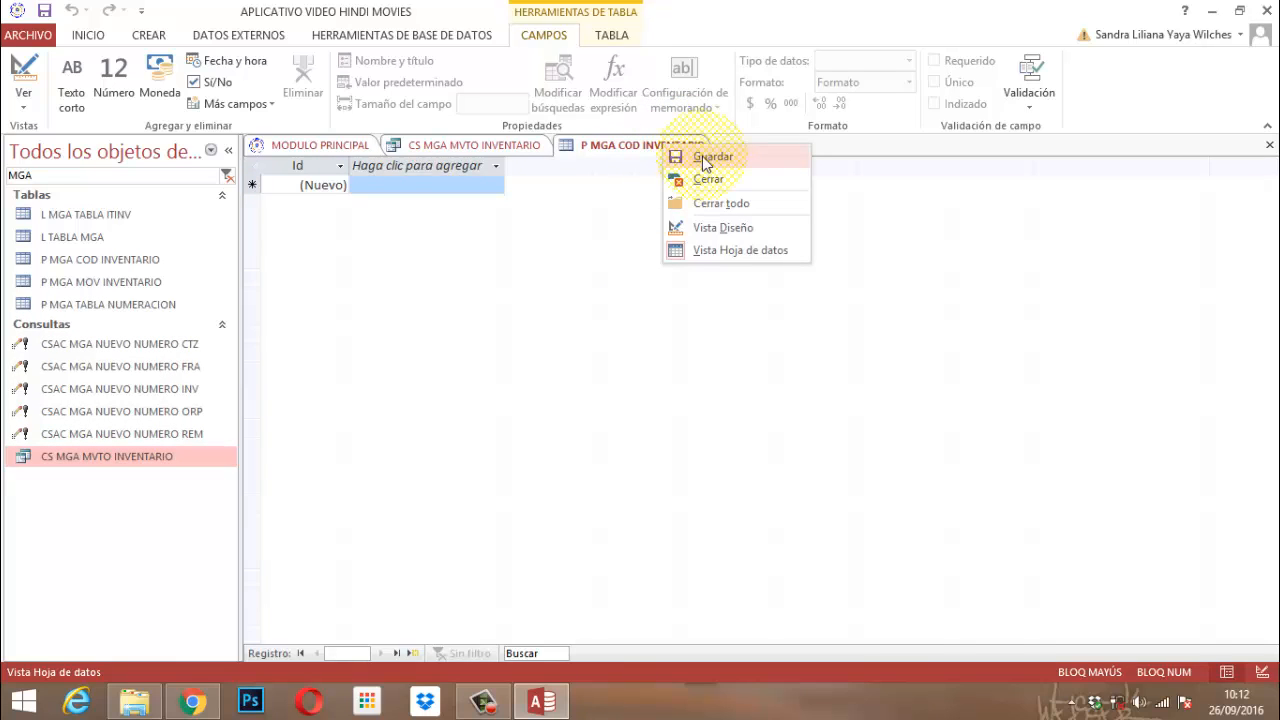
click(726, 250)
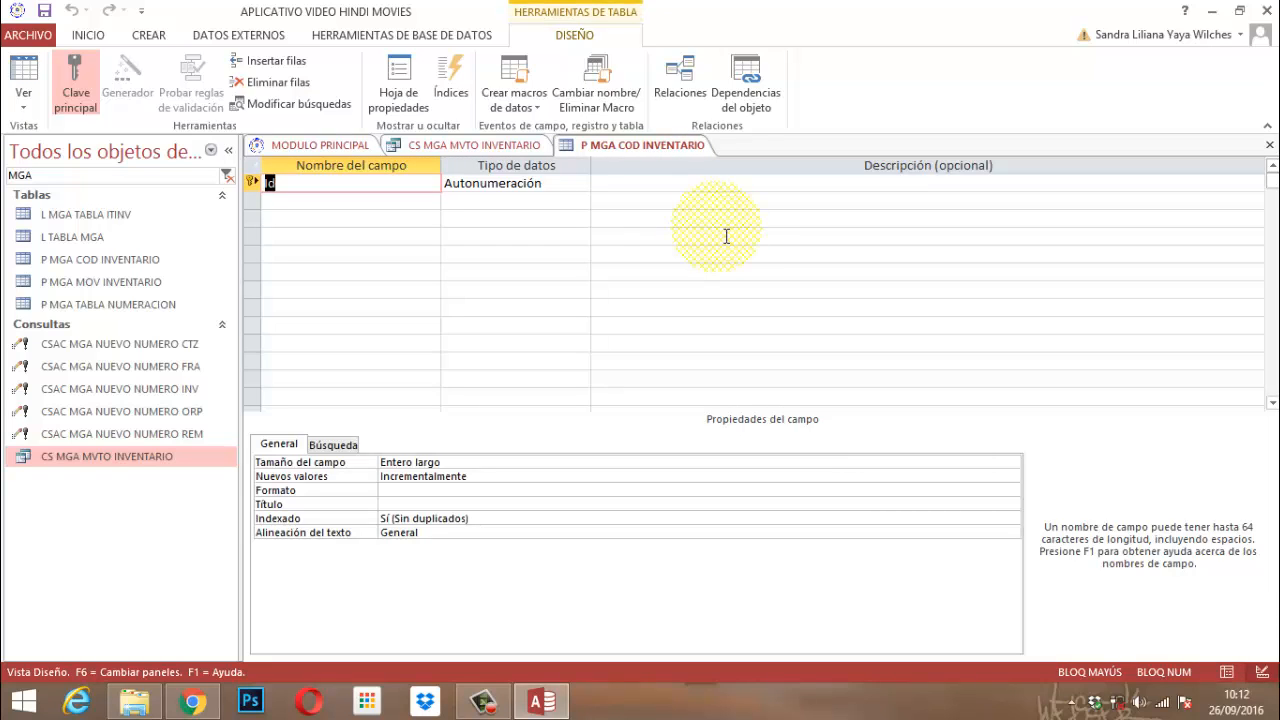
text(COD)
key(Tab)
text(T)
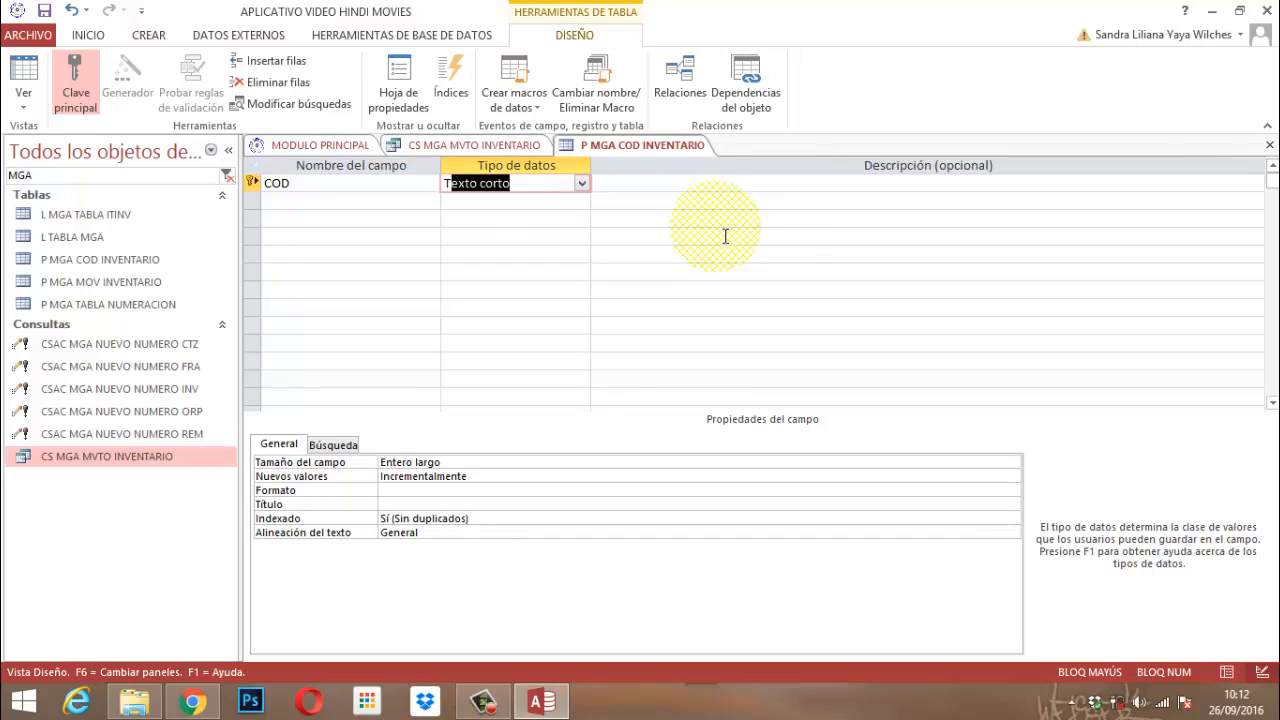
key(Tab)
key(Tab)
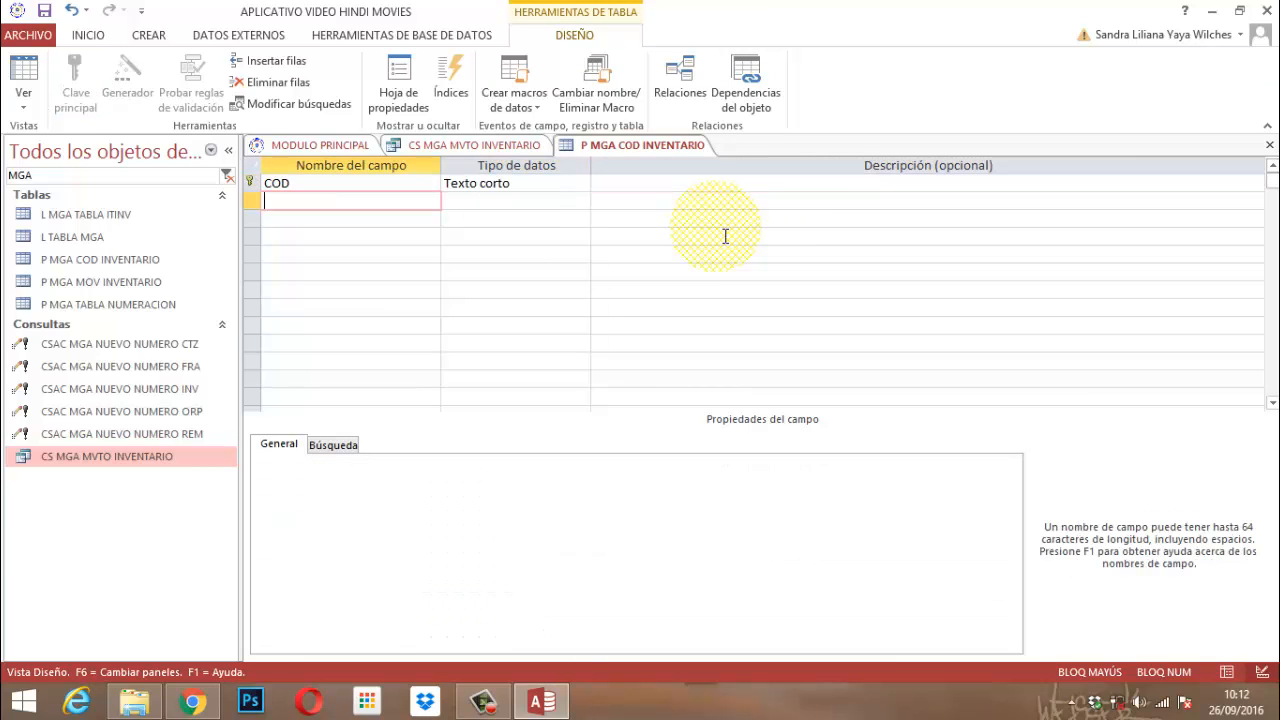
- Add a second field named DESCRIPINV with the data type Texto corto
text(DESCRIPINVT)
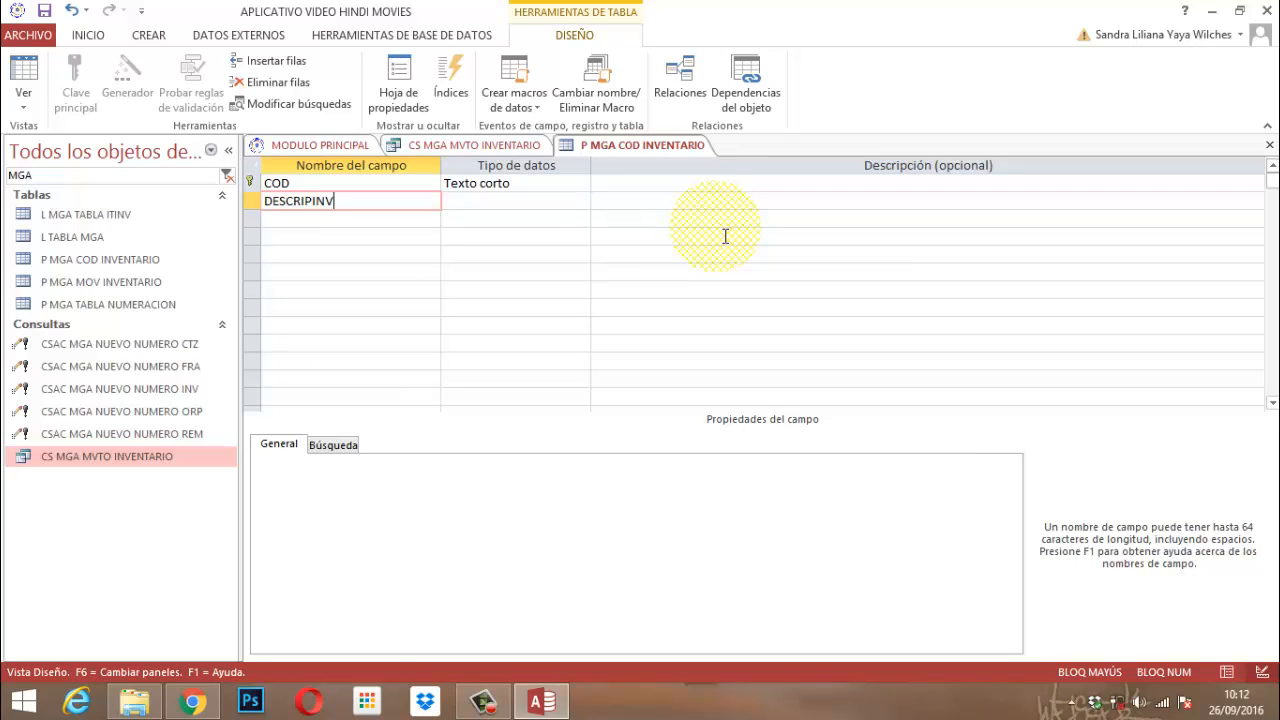
key(BackSpace)
key(BackSpace)
text(V)
key(Tab)
key(Tab)
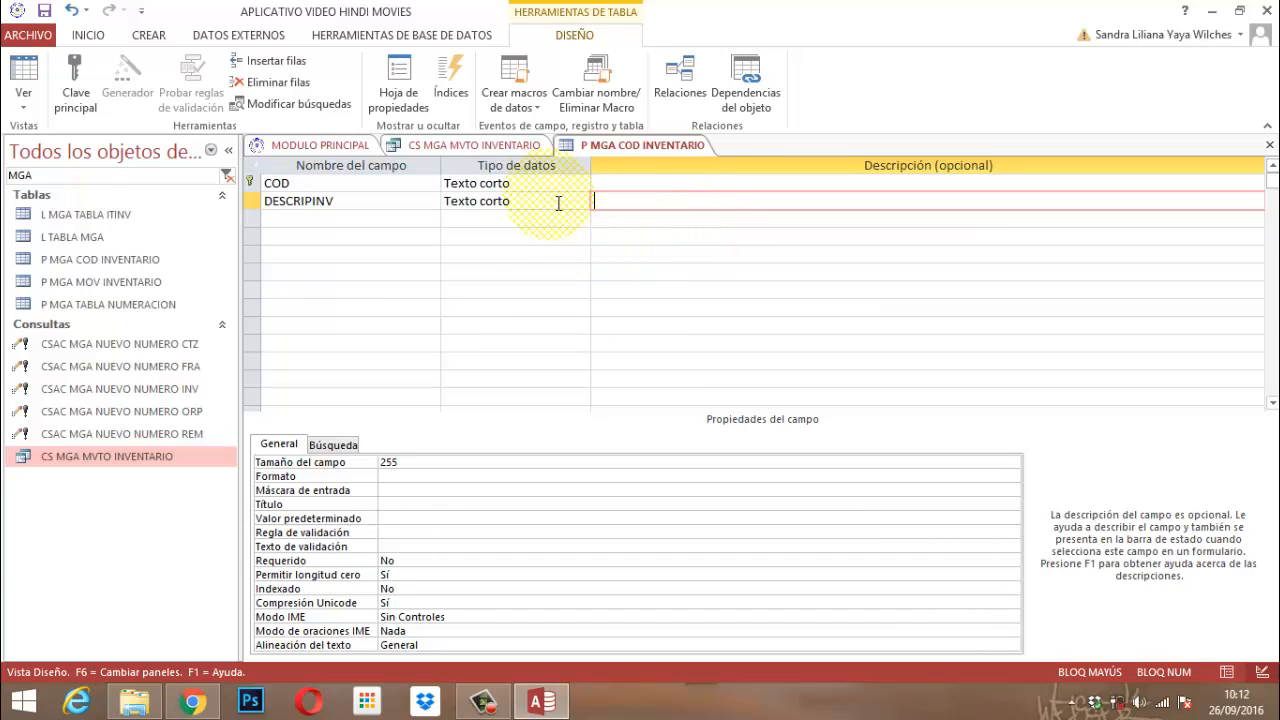
- Set the COD field's size to 3 and its format to >
click(514, 184)
double_click(398, 462)
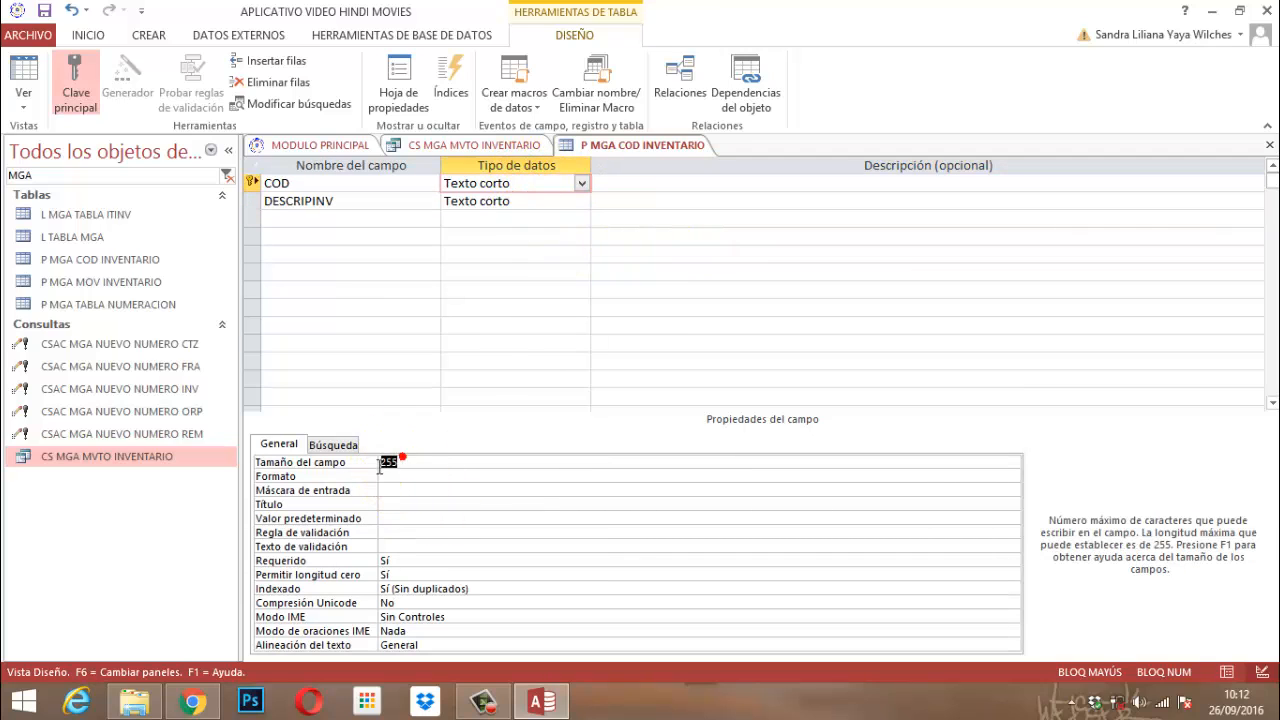
text(3)
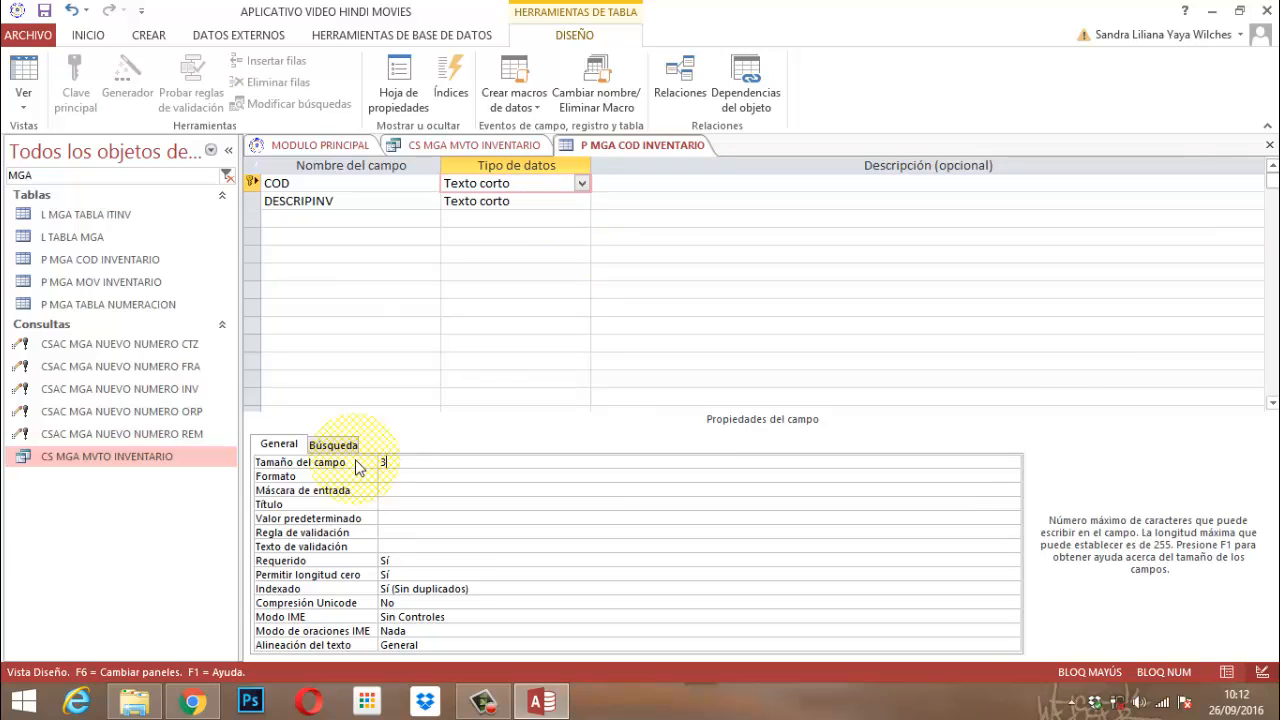
key(Return)
text(>)
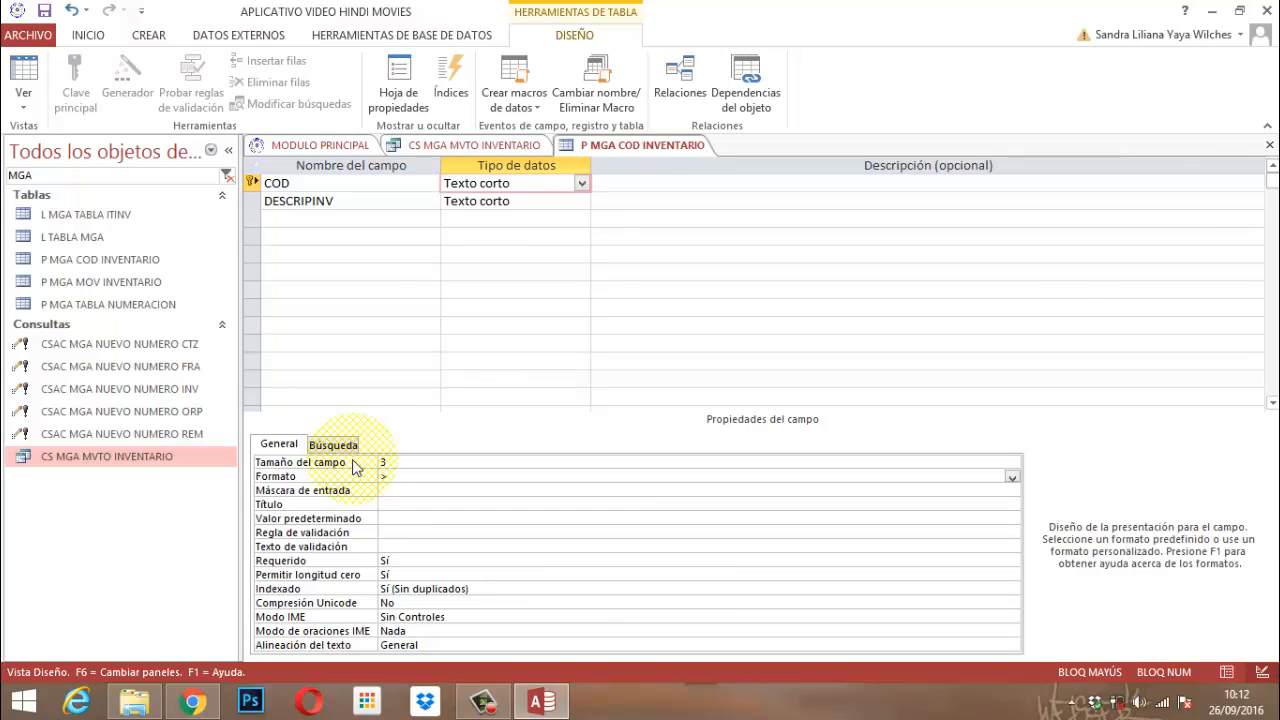
- Set the DESCRIPINV field's size to 20 and its format to >
click(369, 204)
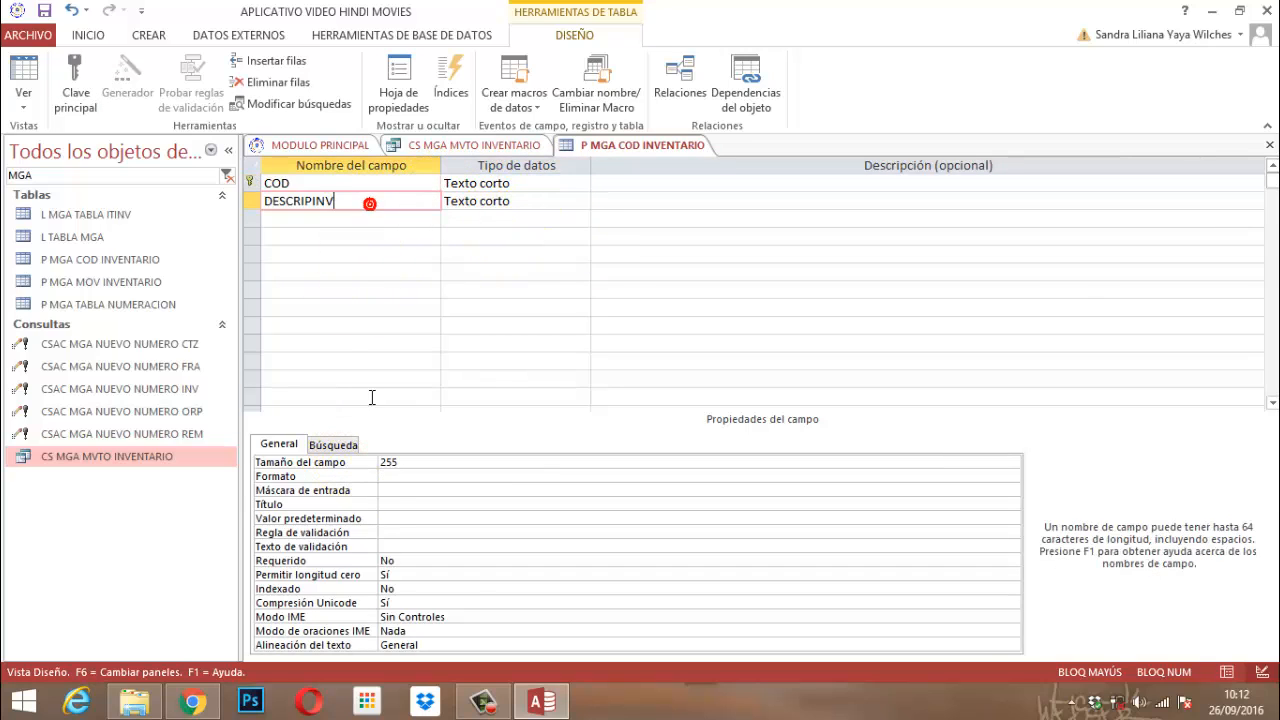
click(412, 462)
click(346, 462)
text(20)
key(Return)
text(>)
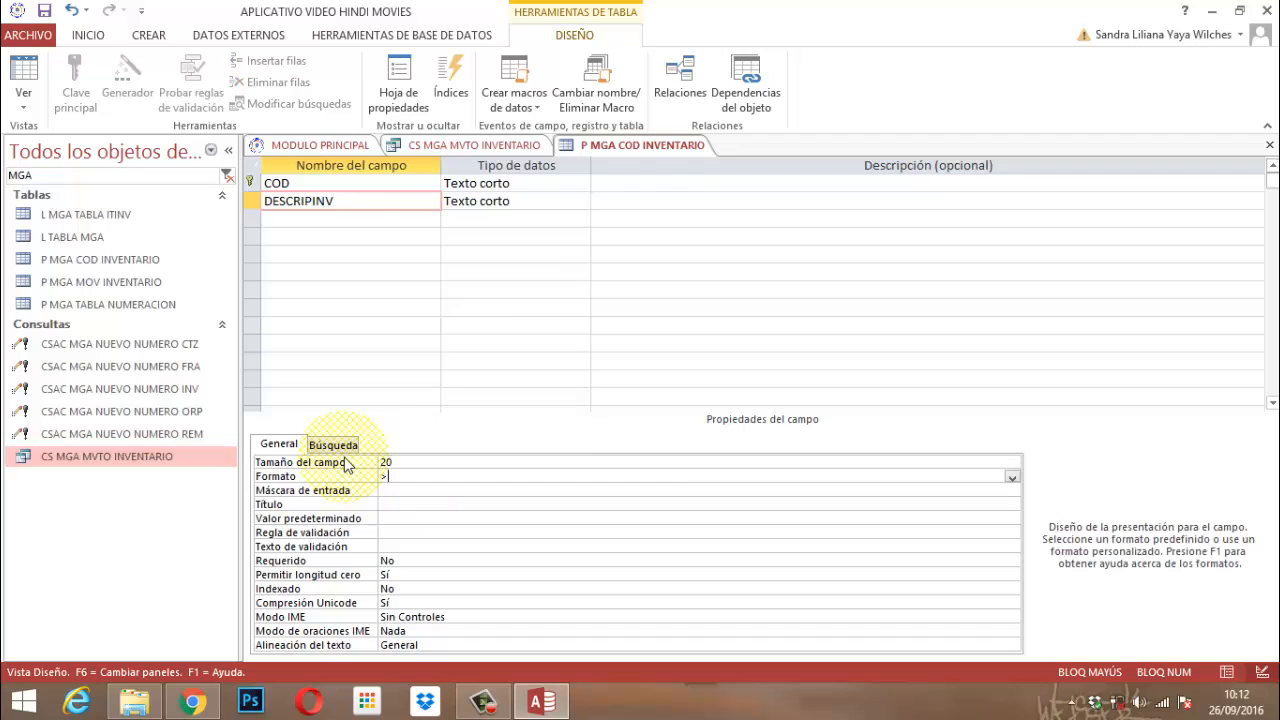
- Save the P MGA COD INVENTARIO table design and switch the table to datasheet view
right_click(648, 145)
click(697, 162)
right_click(638, 145)
click(700, 250)
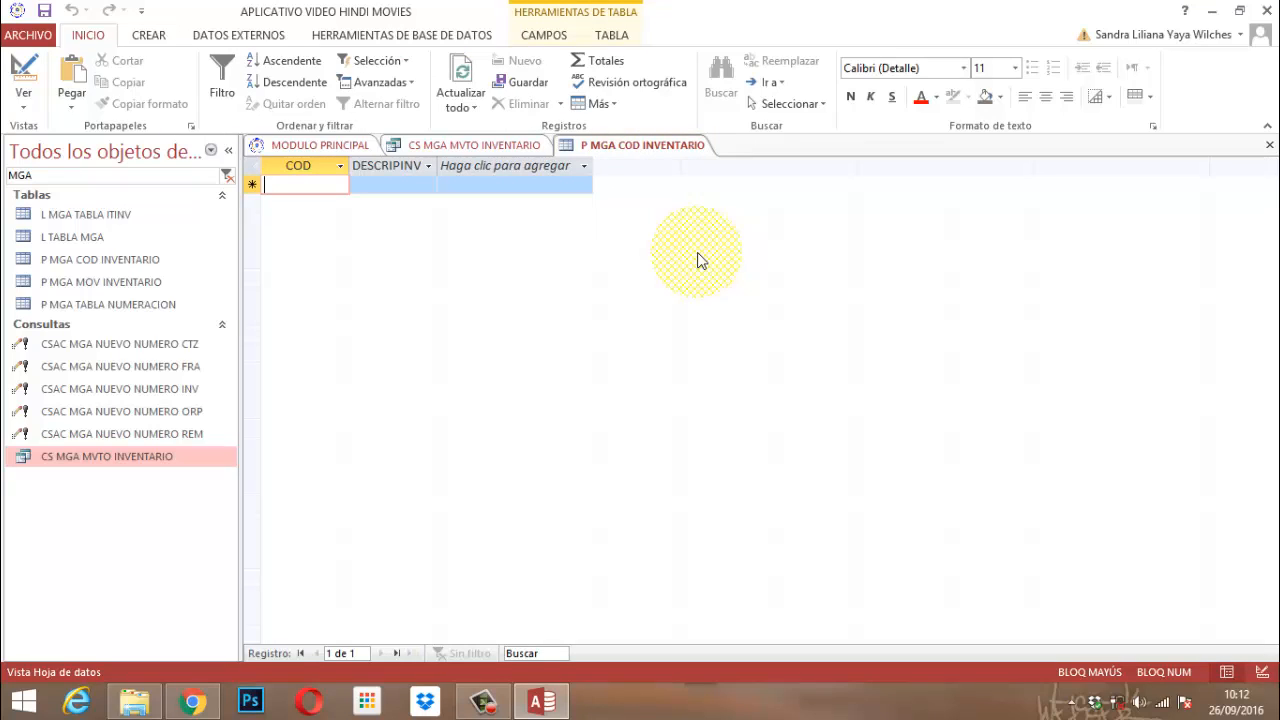
- Enter the first two inventory code records: DEV as DEVOLUCION and ENT as ENTRADA
text(DEV)
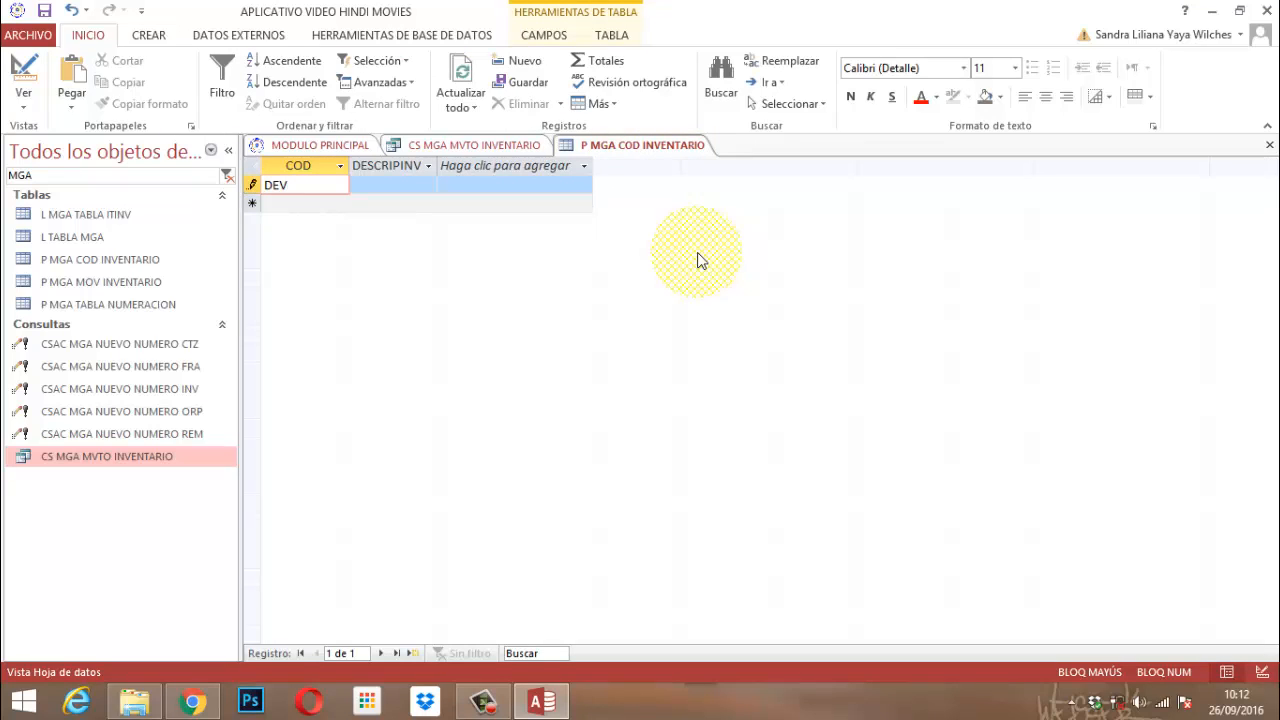
key(Tab)
text(DEVOLUCION)
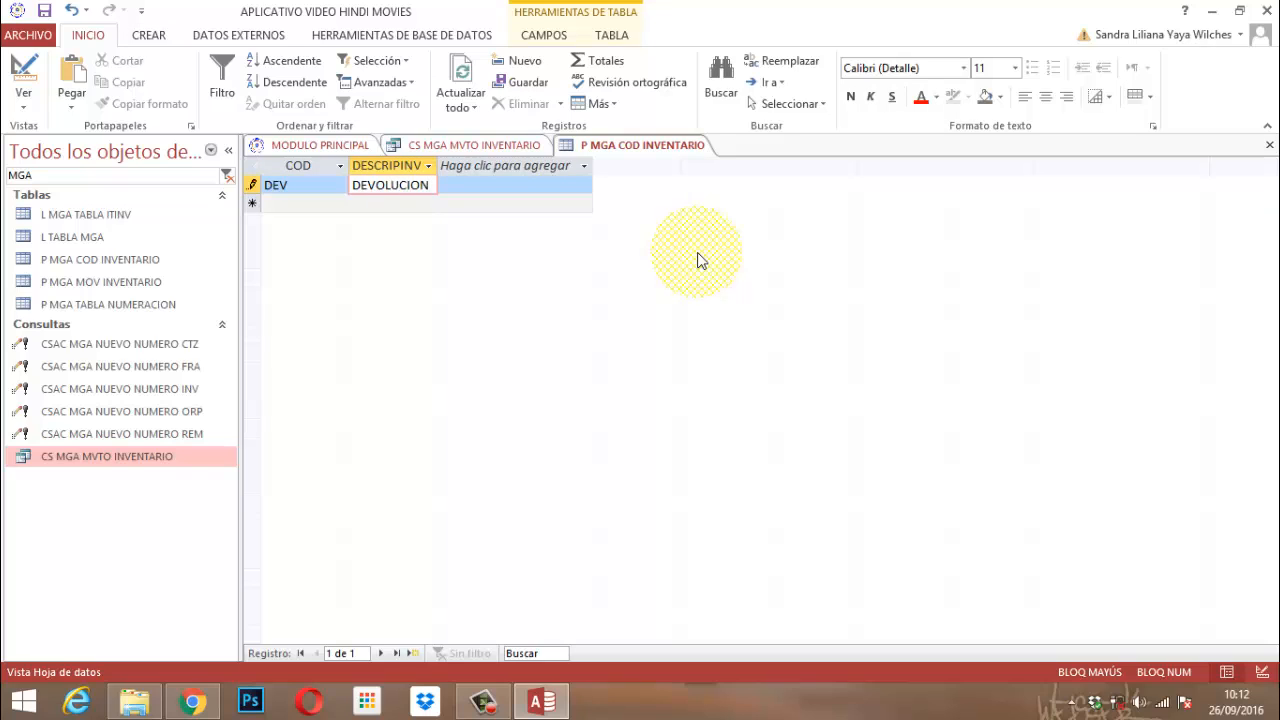
key(Tab)
text(ENY)
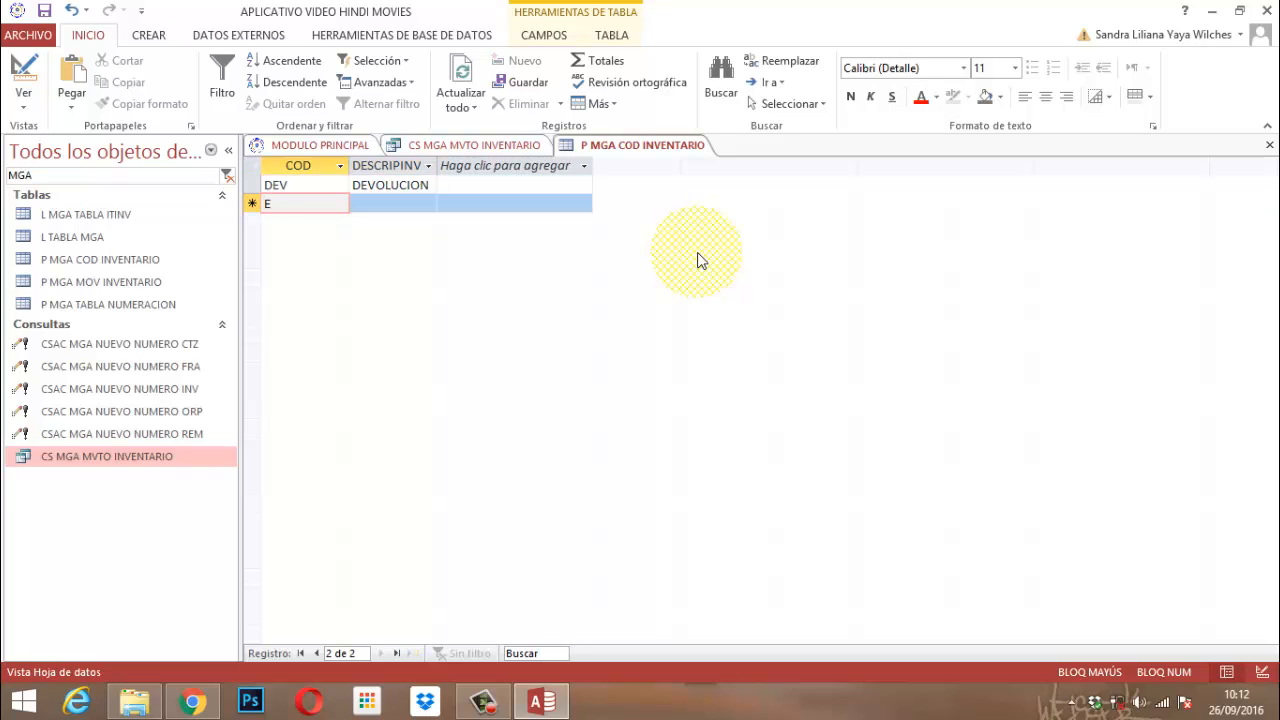
key(BackSpace)
text(T)
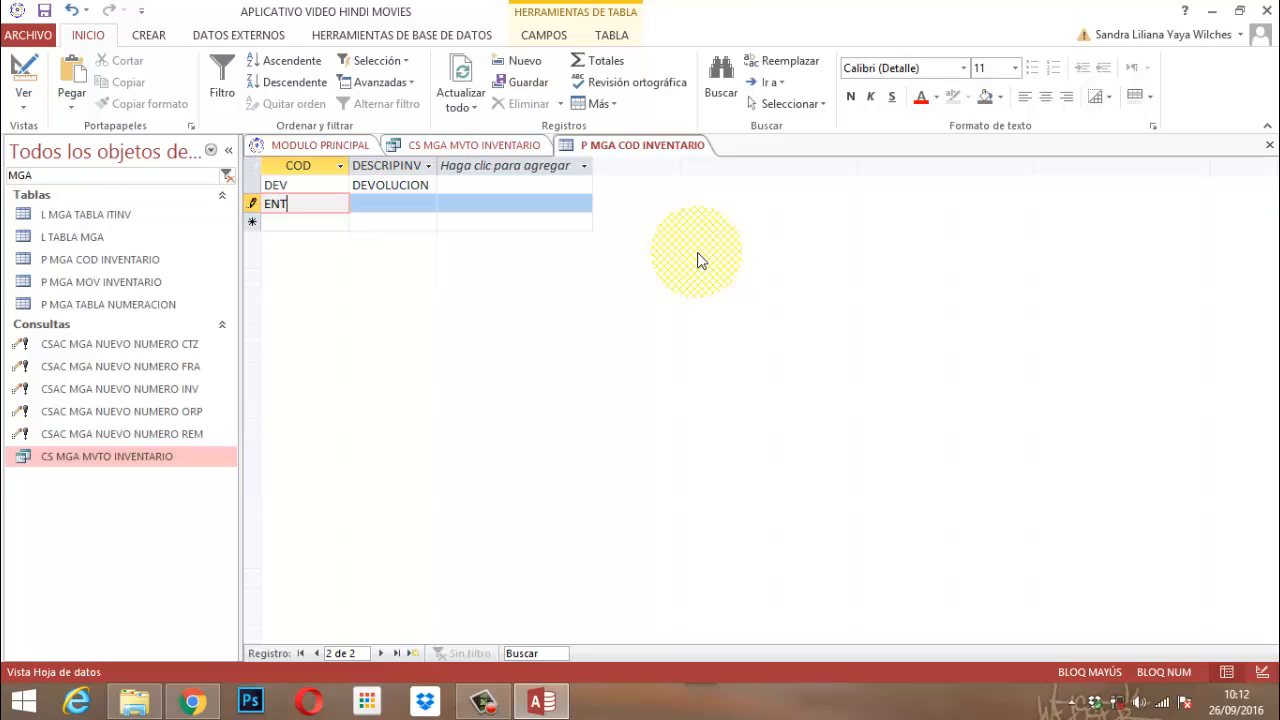
key(Tab)
text(ENTRADA)
key(Tab)
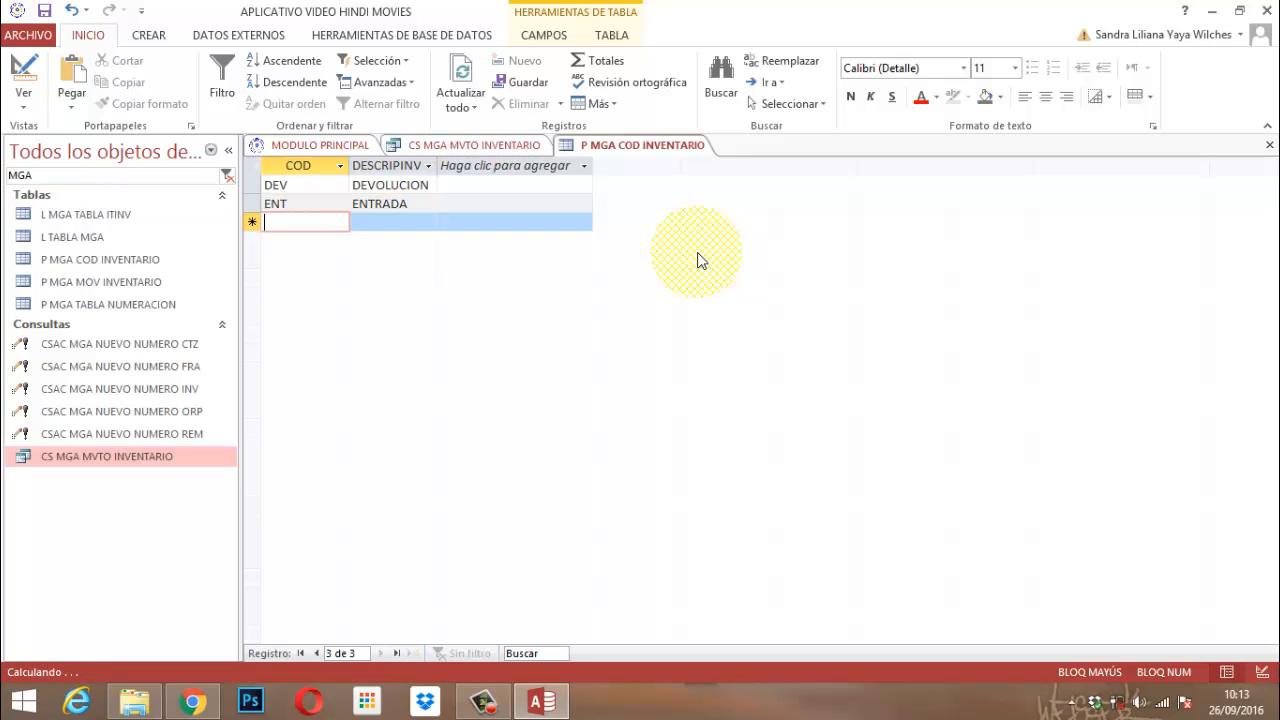
- Add the inventory code records ING with description INGRESO and CPR with description COMPRA
text(ING)
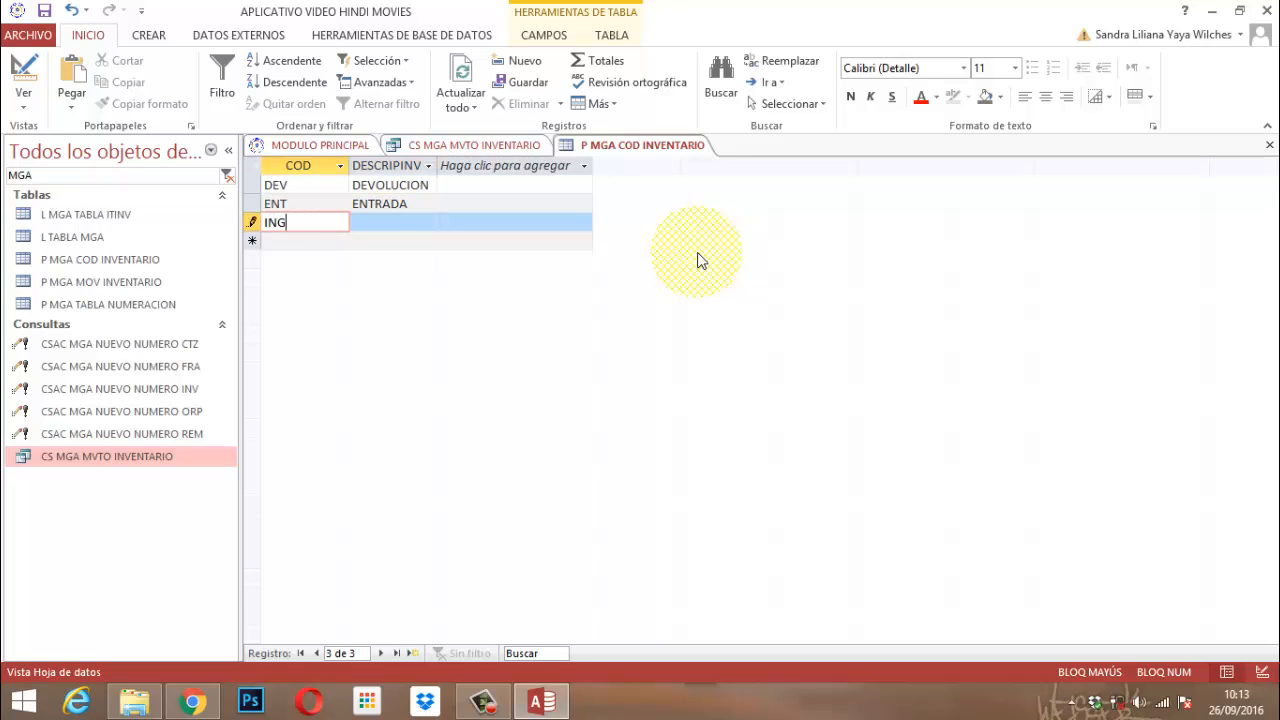
key(Tab)
text(INGRESO)
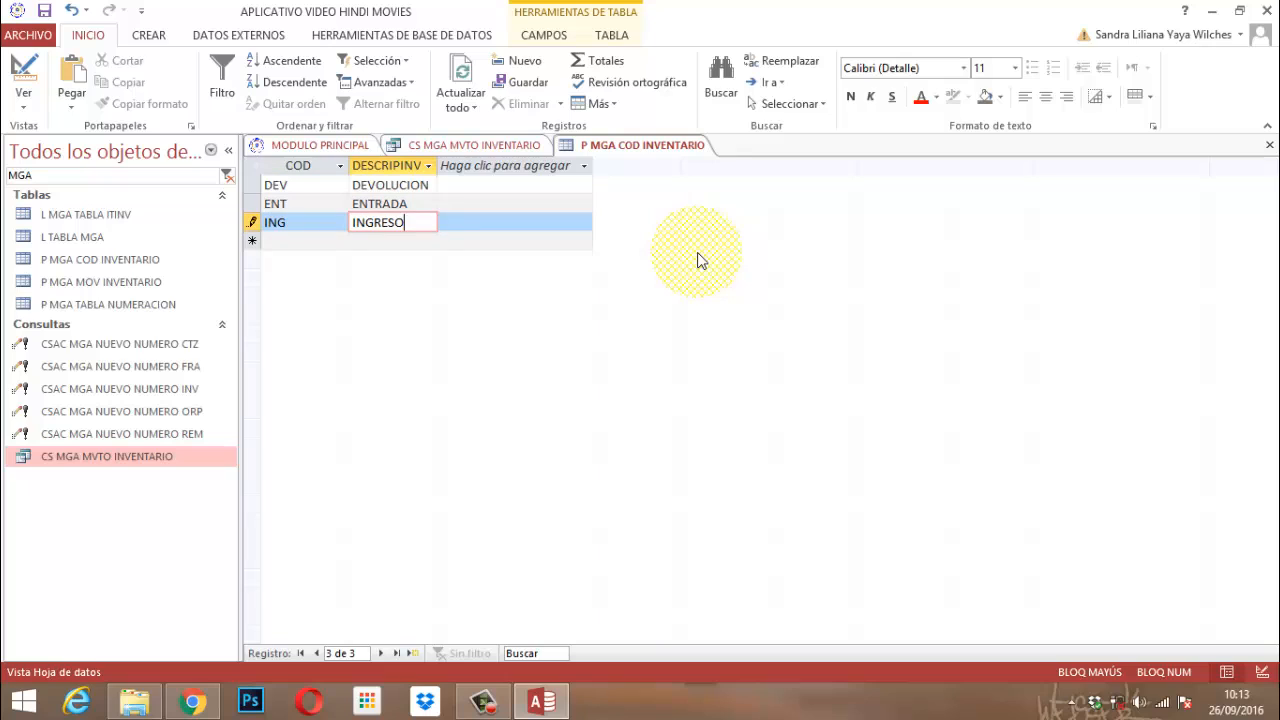
key(Tab)
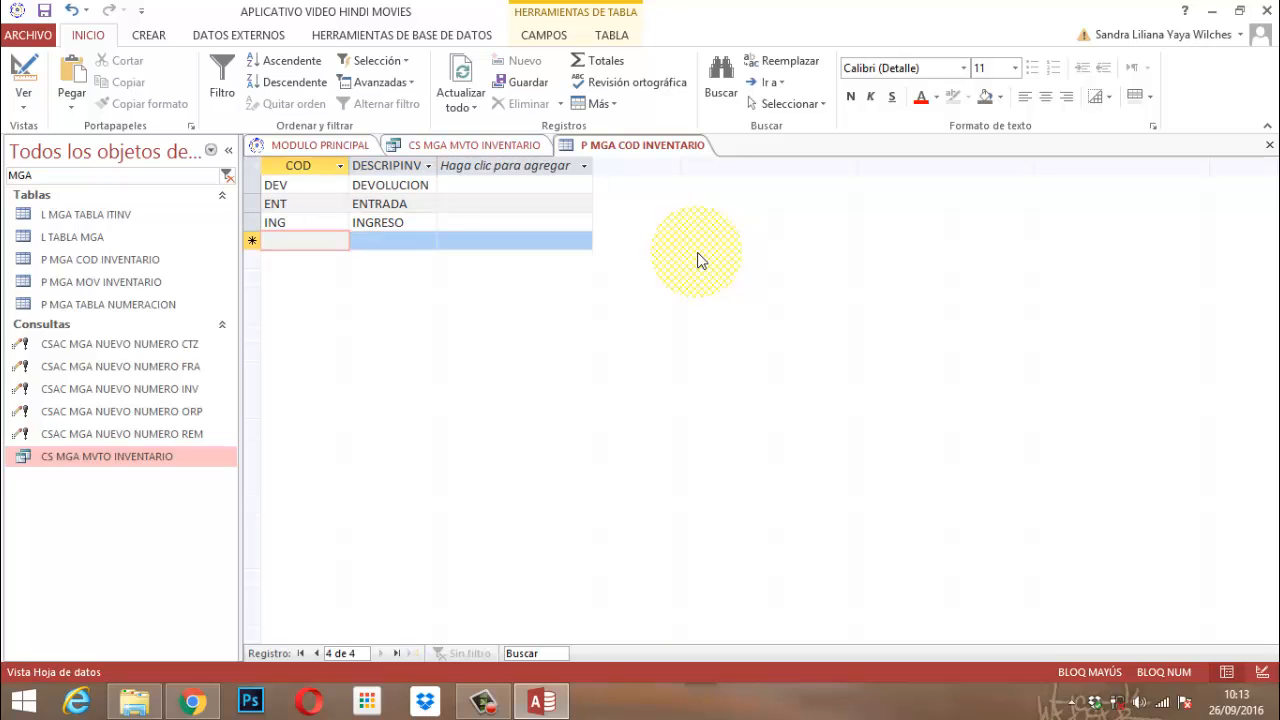
text(C)
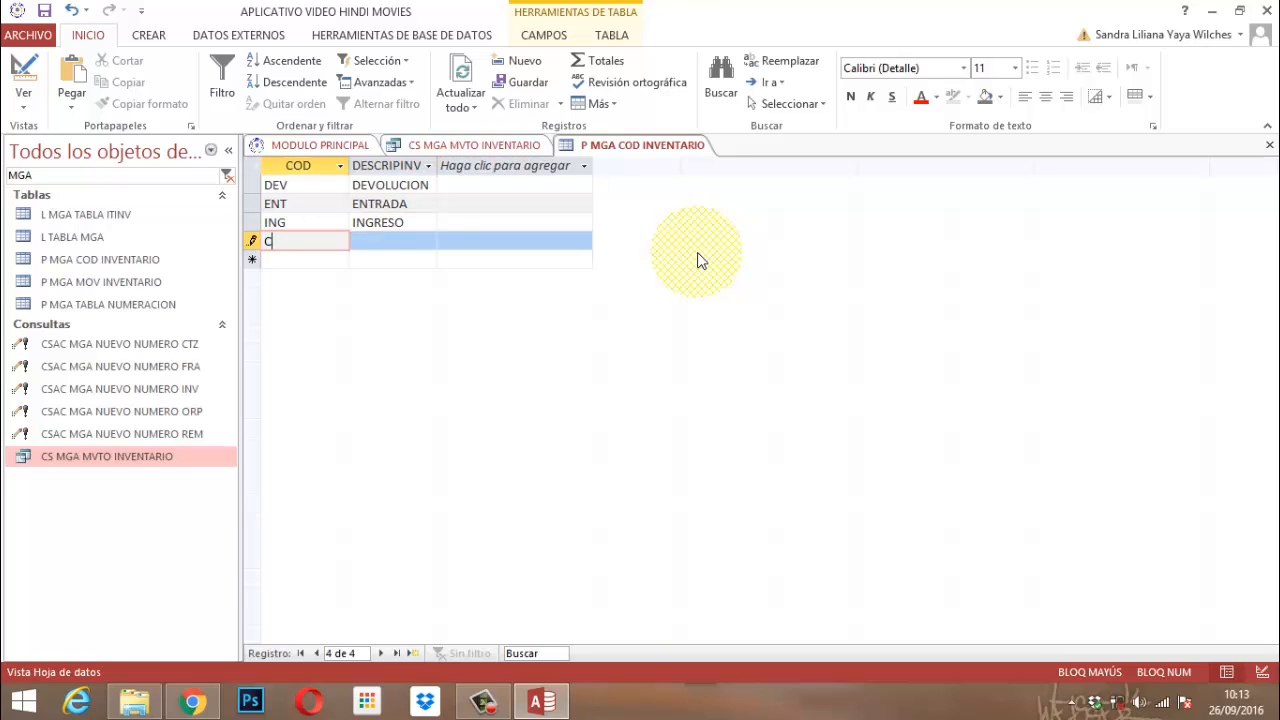
text(PR)
key(Tab)
text(COMPRA)
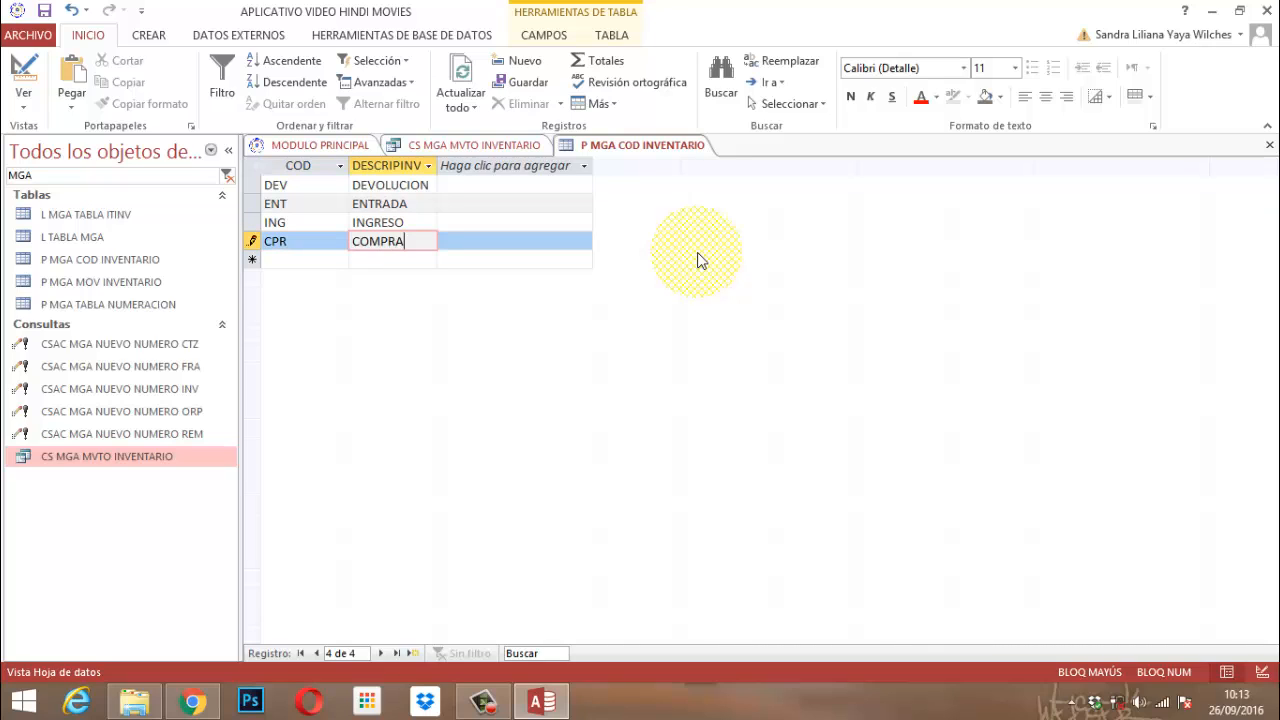
key(Tab)
- Add the inventory code records AJE with description AJUSTE ENTRADA and SAL with description SALIDA
text(A)
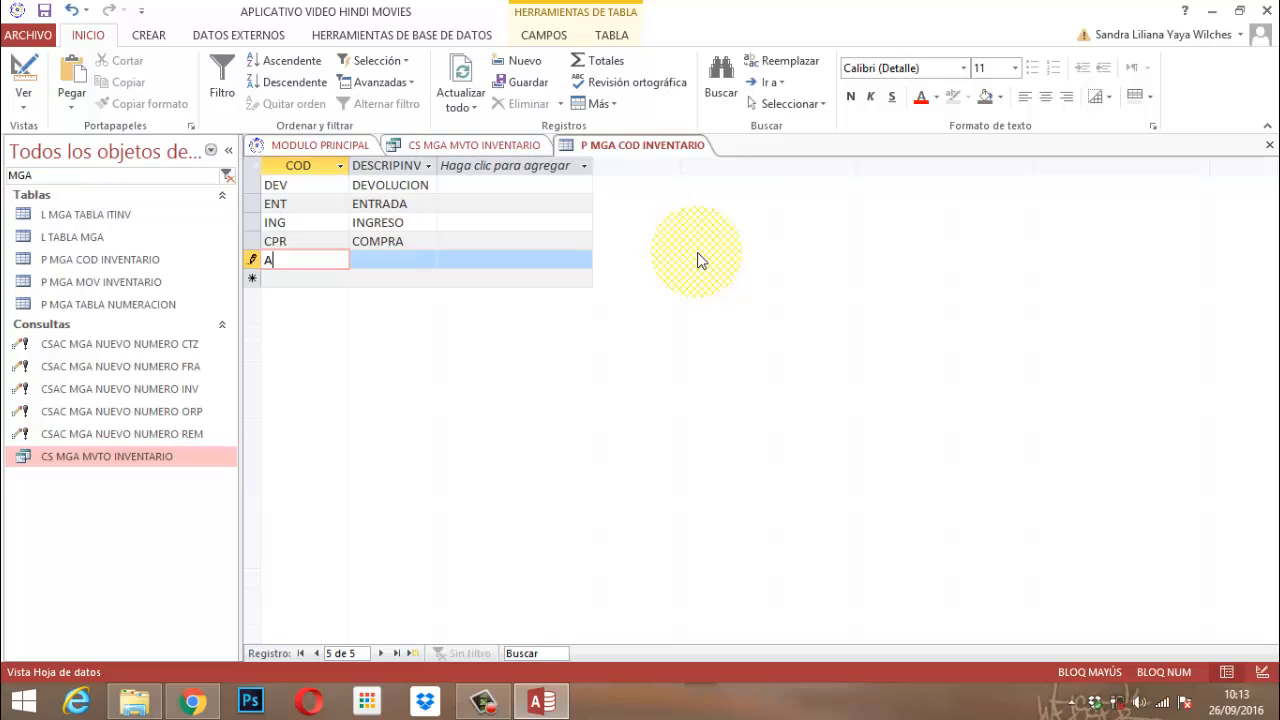
text(JE)
key(Tab)
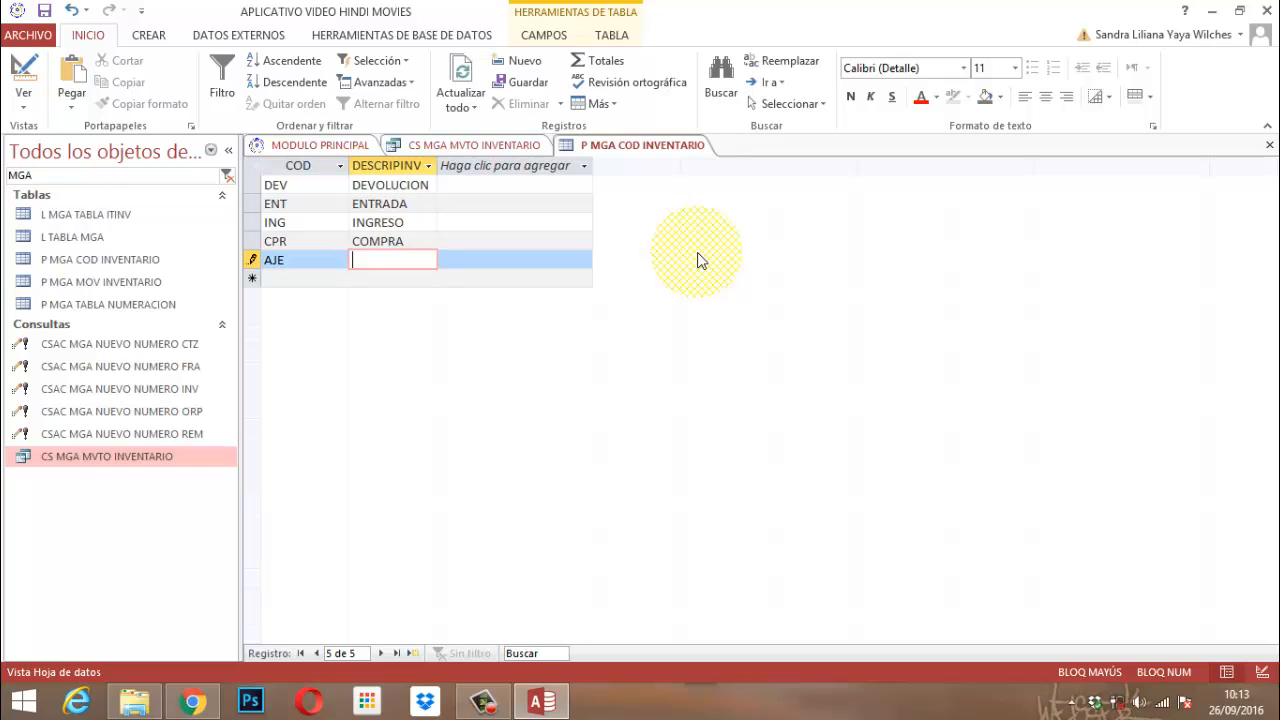
text(AJUSTE ENTR)
text(ADA)
key(Tab)
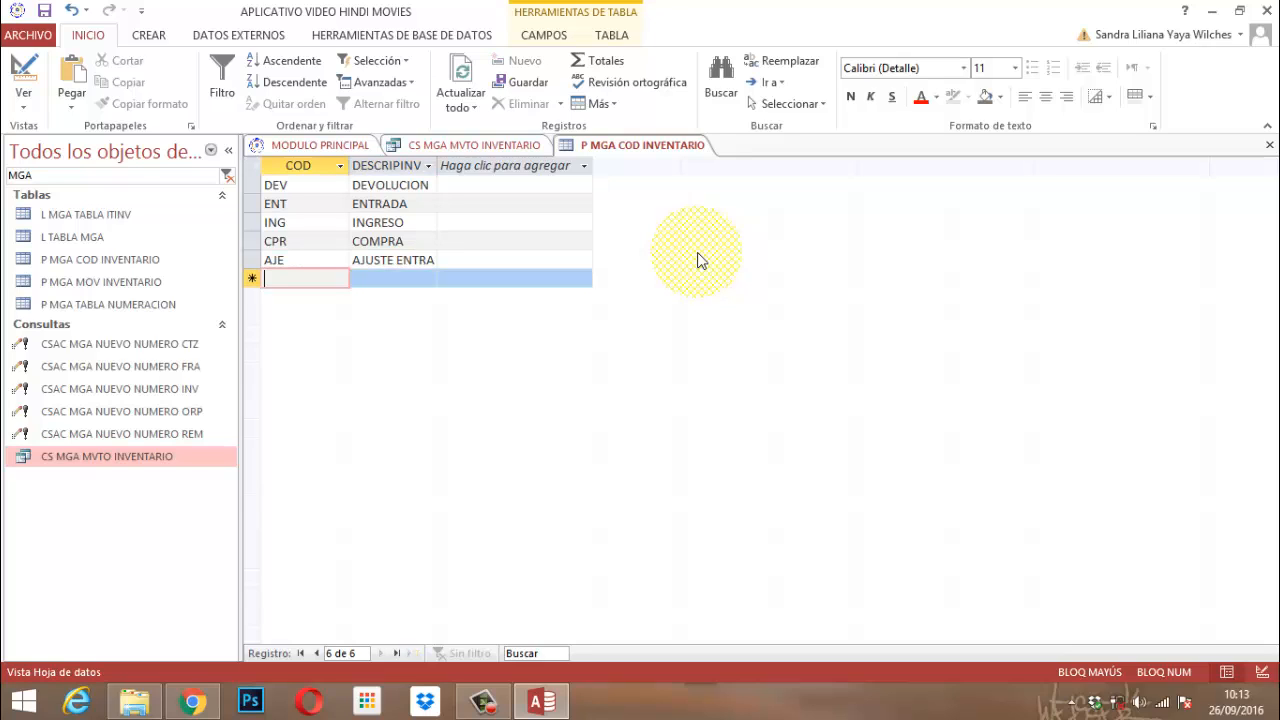
text(SAL)
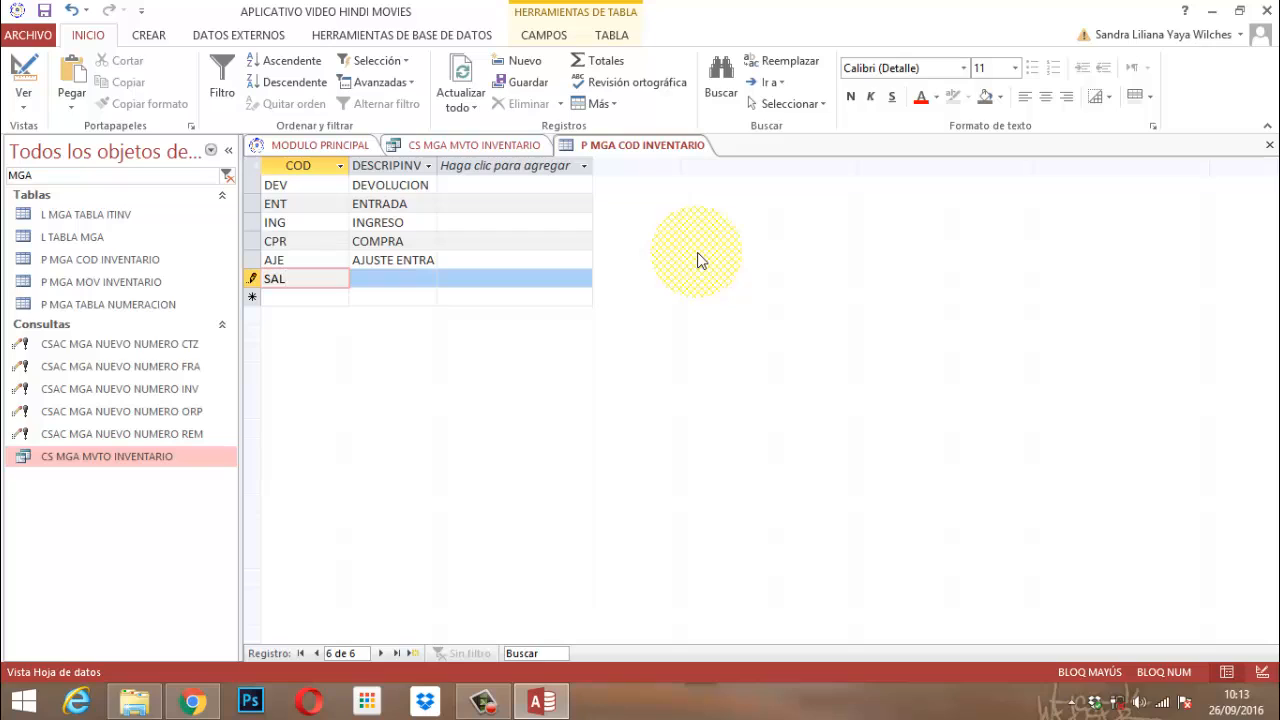
key(Tab)
text(SALIDA)
key(Tab)
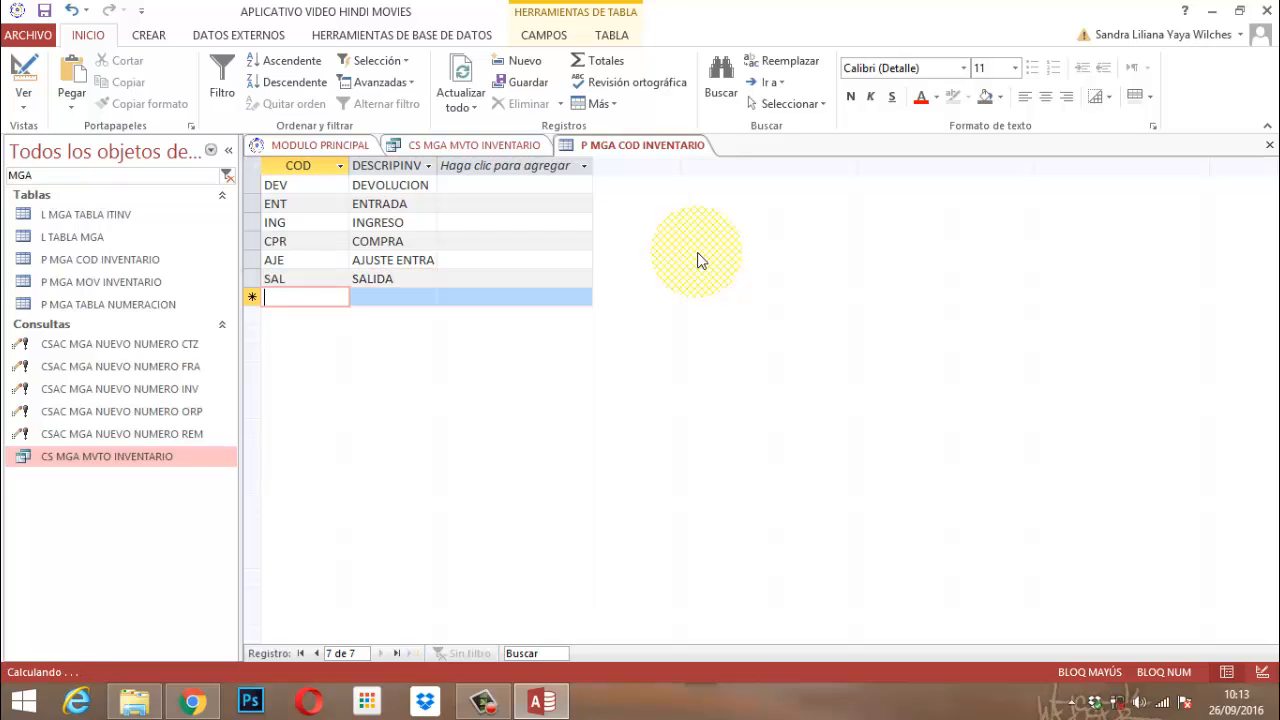
- Add the inventory code records OTS with description OTRAS SALIDAS and AJS with description AJUSTE SALIDA
text(OTS)
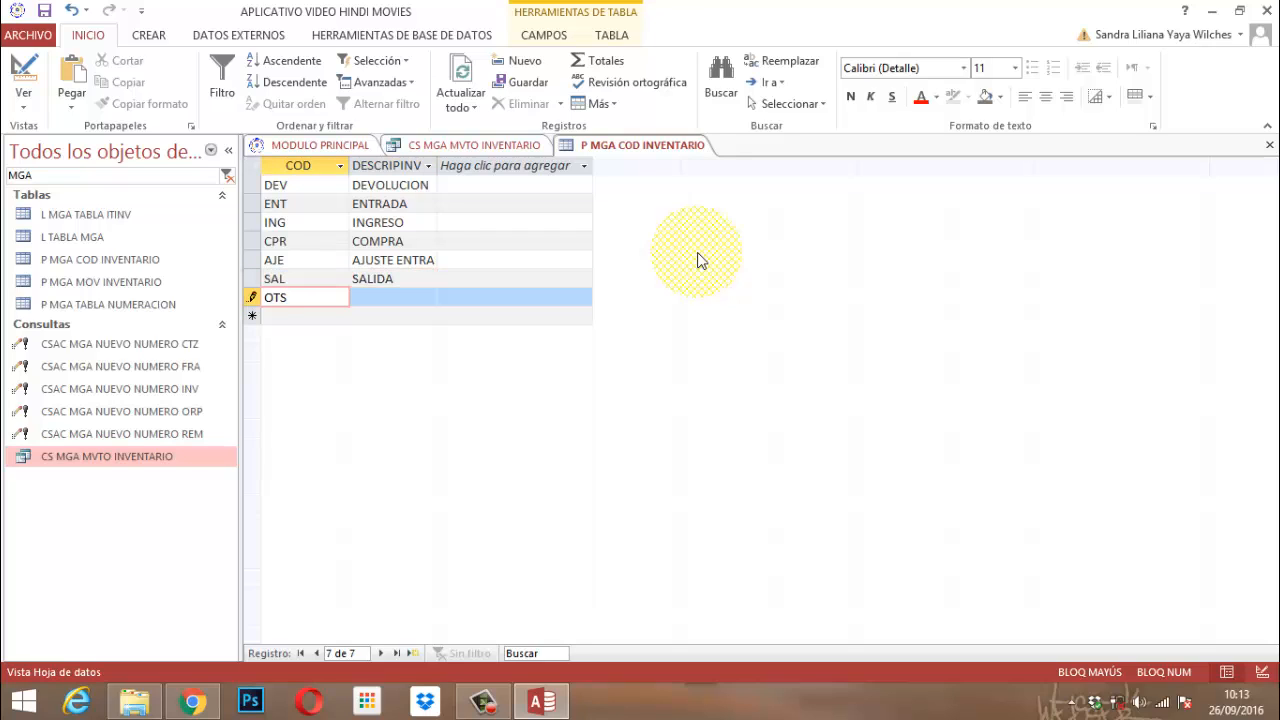
key(Tab)
text(OTRAS)
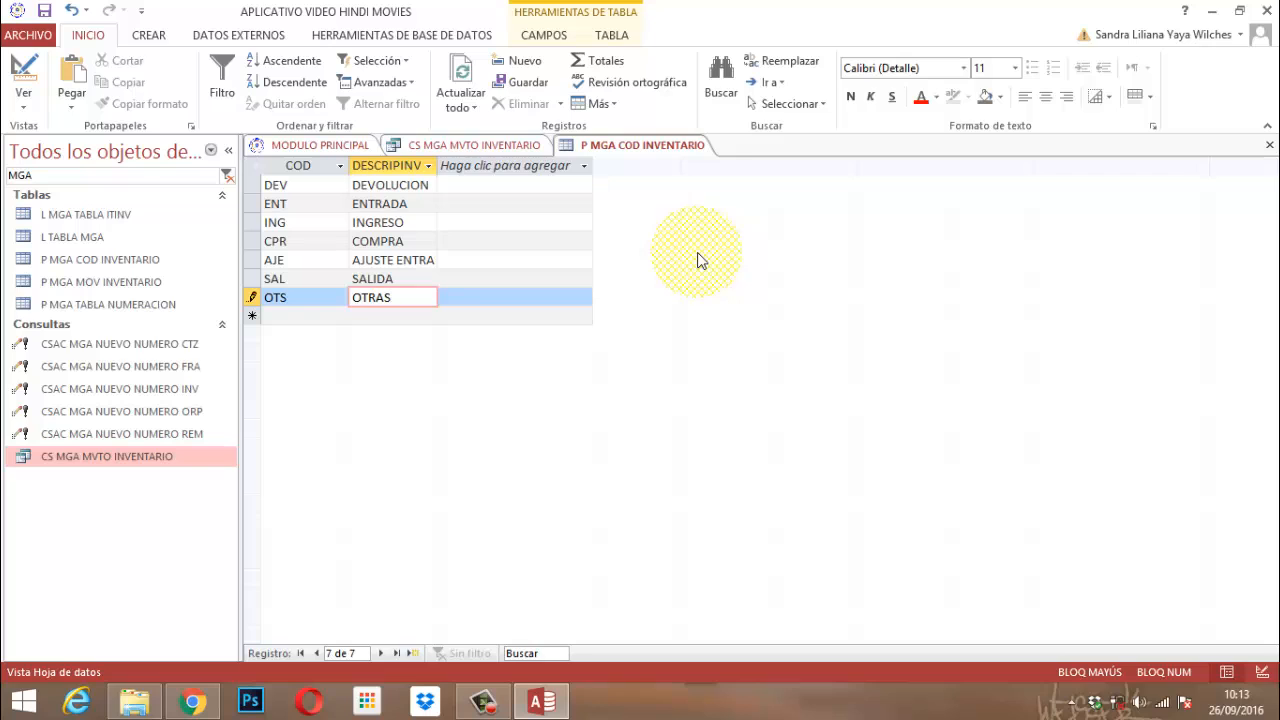
text( SALIDAS)
key(BackSpace)
key(Tab)
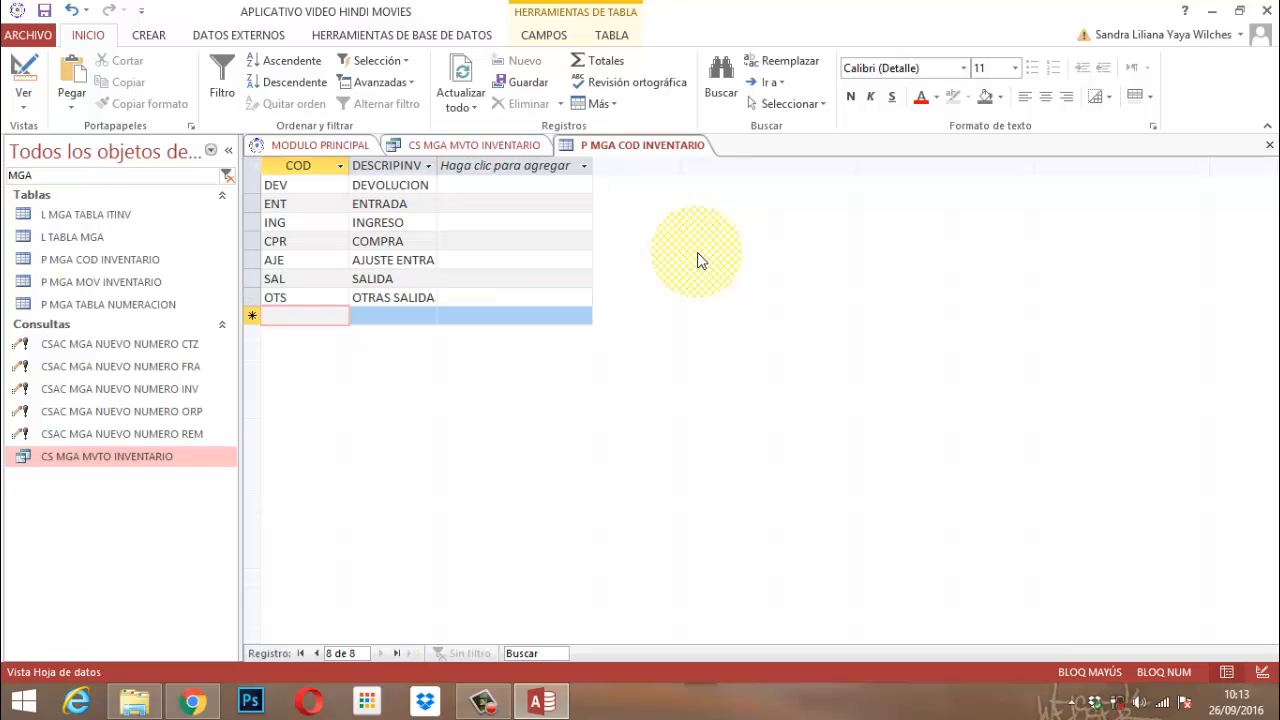
text(AJ)
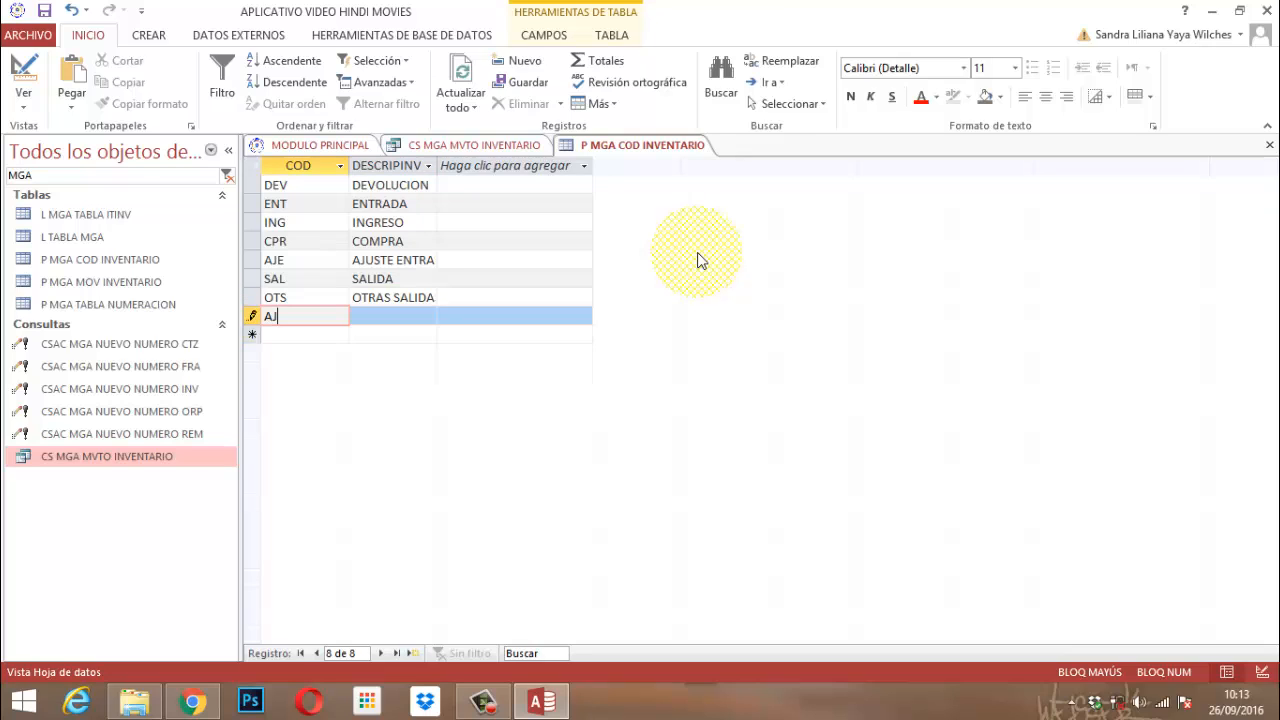
text(S)
key(Tab)
text(AJUSTE SALIDA)
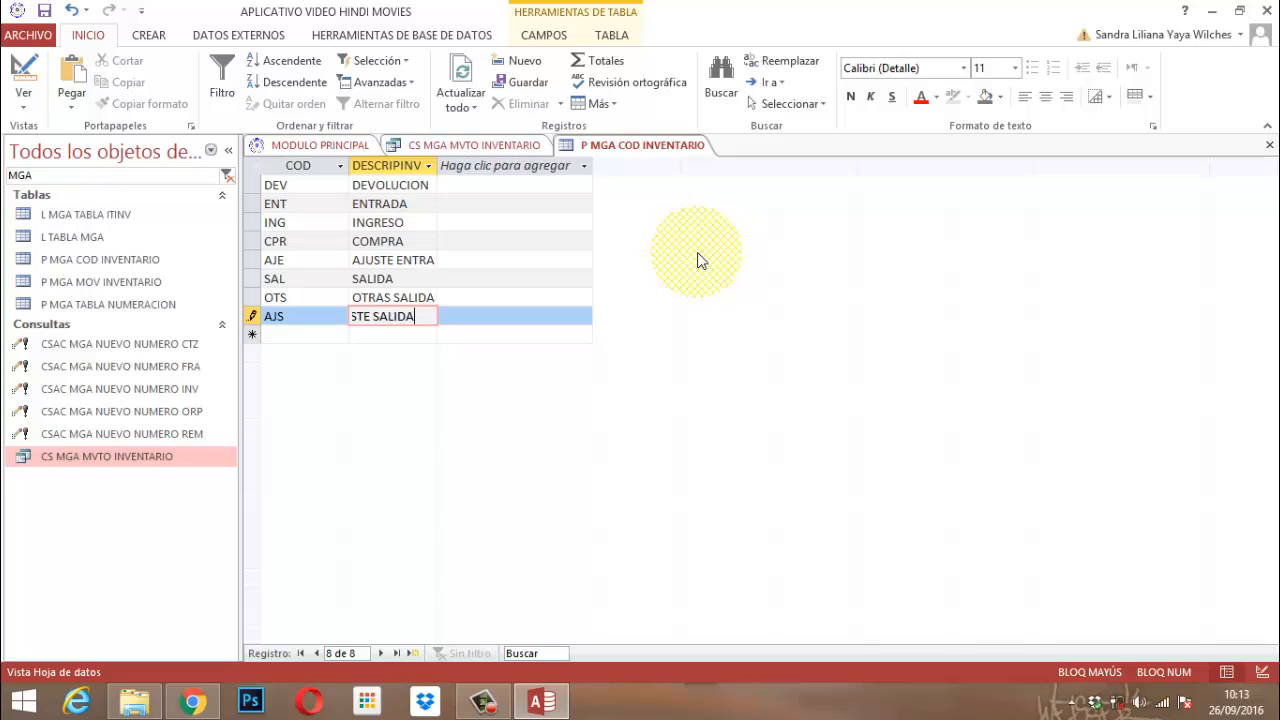
- Fit the DESCRIPINV column width to its contents, then save and close the P MGA COD INVENTARIO table
click(386, 186)
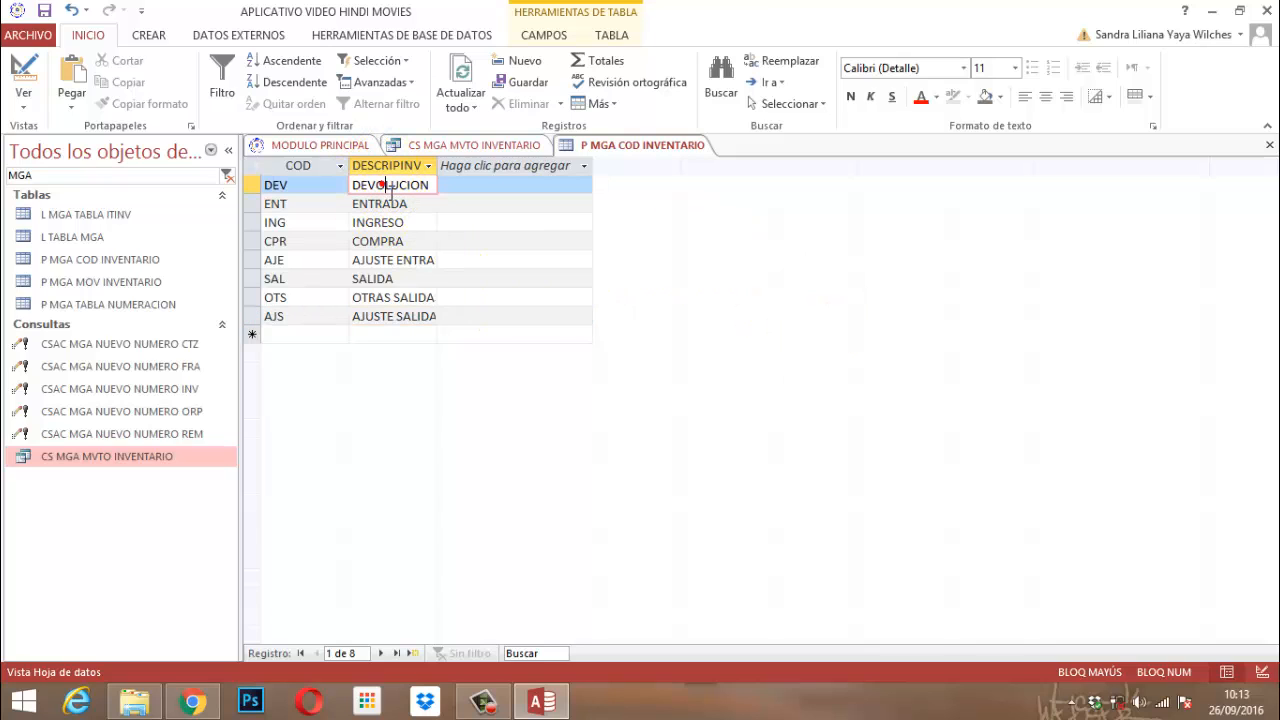
double_click(437, 165)
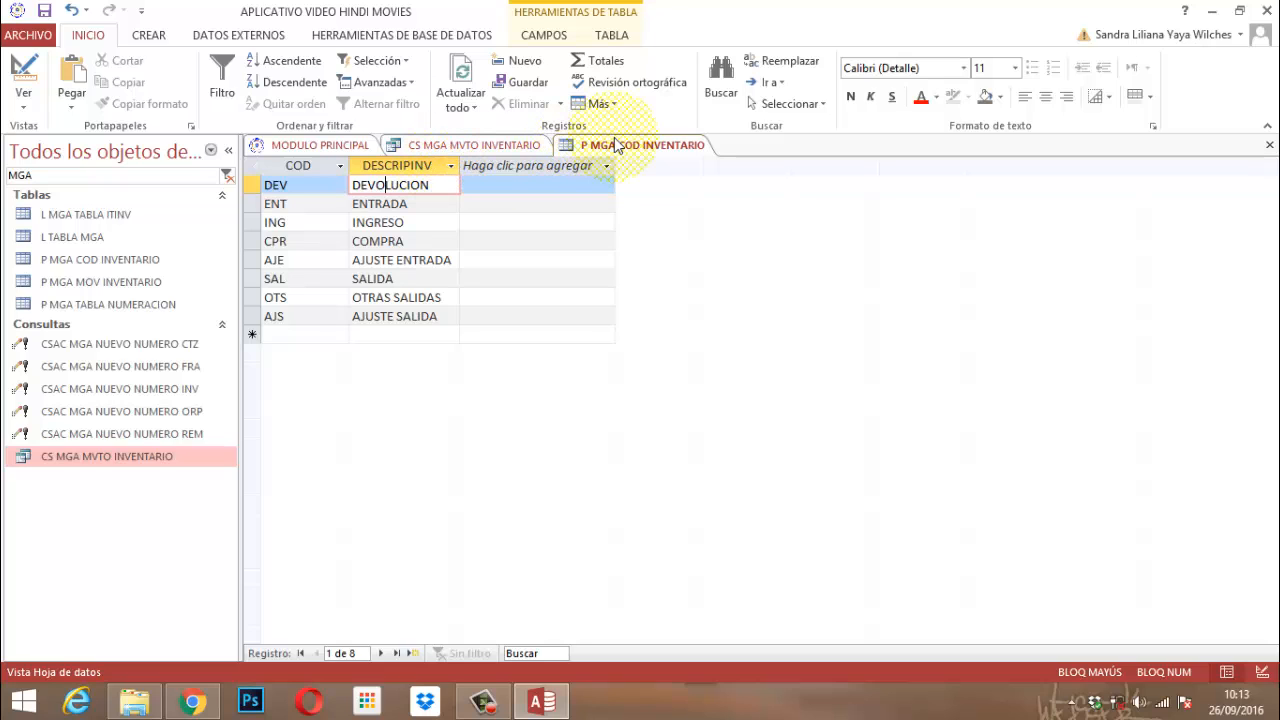
right_click(614, 146)
click(645, 151)
right_click(645, 149)
click(683, 187)
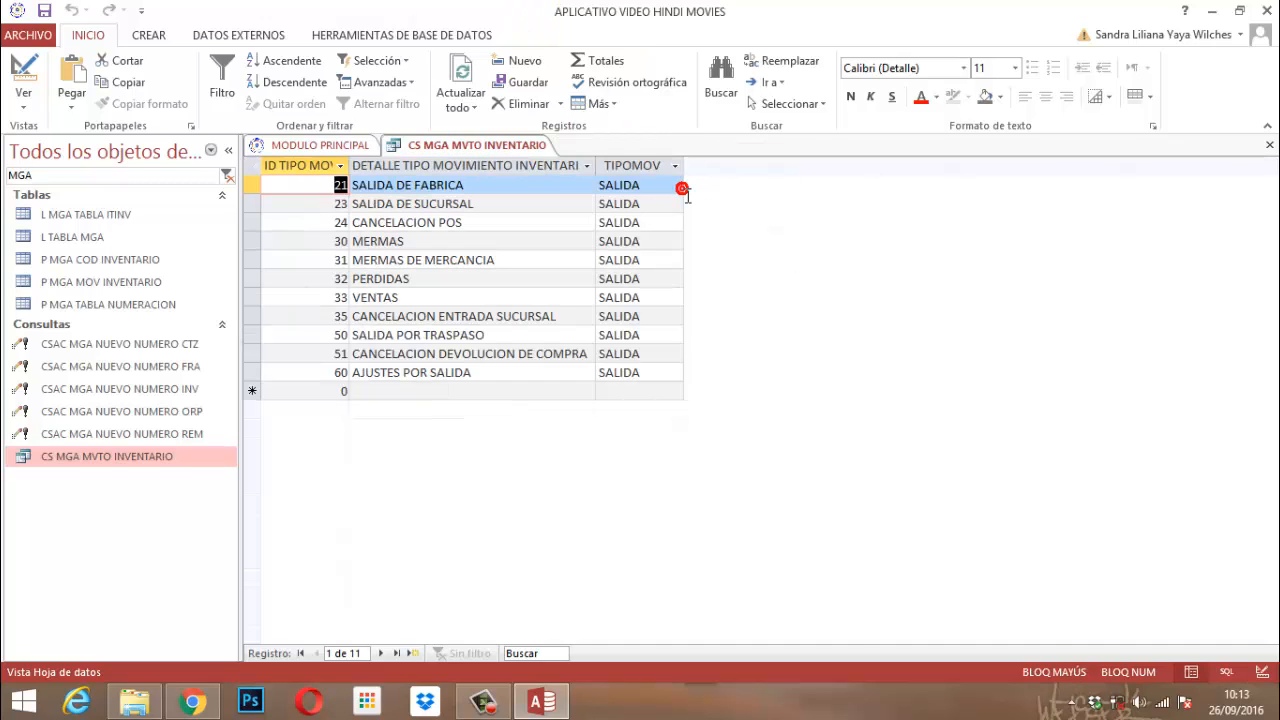
- Close the CS MGA MVTO INVENTARIO query and exit the application from the main module form, accepting that the clipboard is emptied
right_click(460, 146)
click(506, 200)
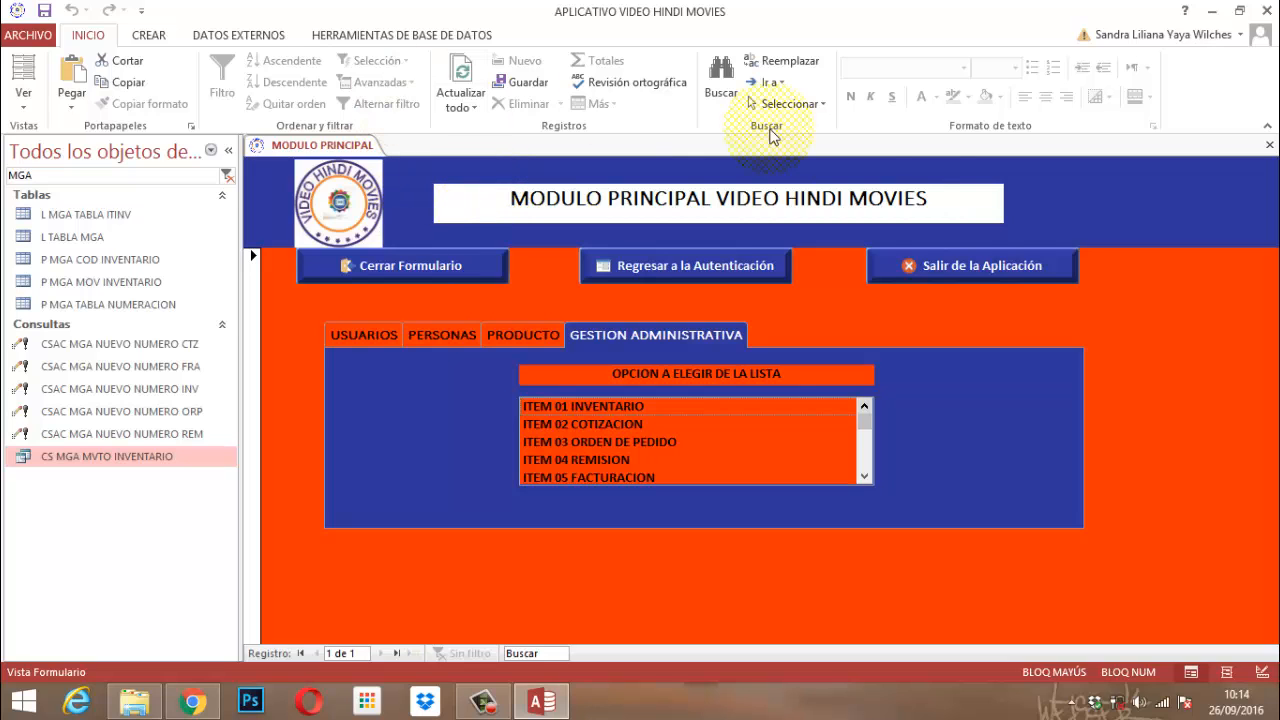
click(974, 265)
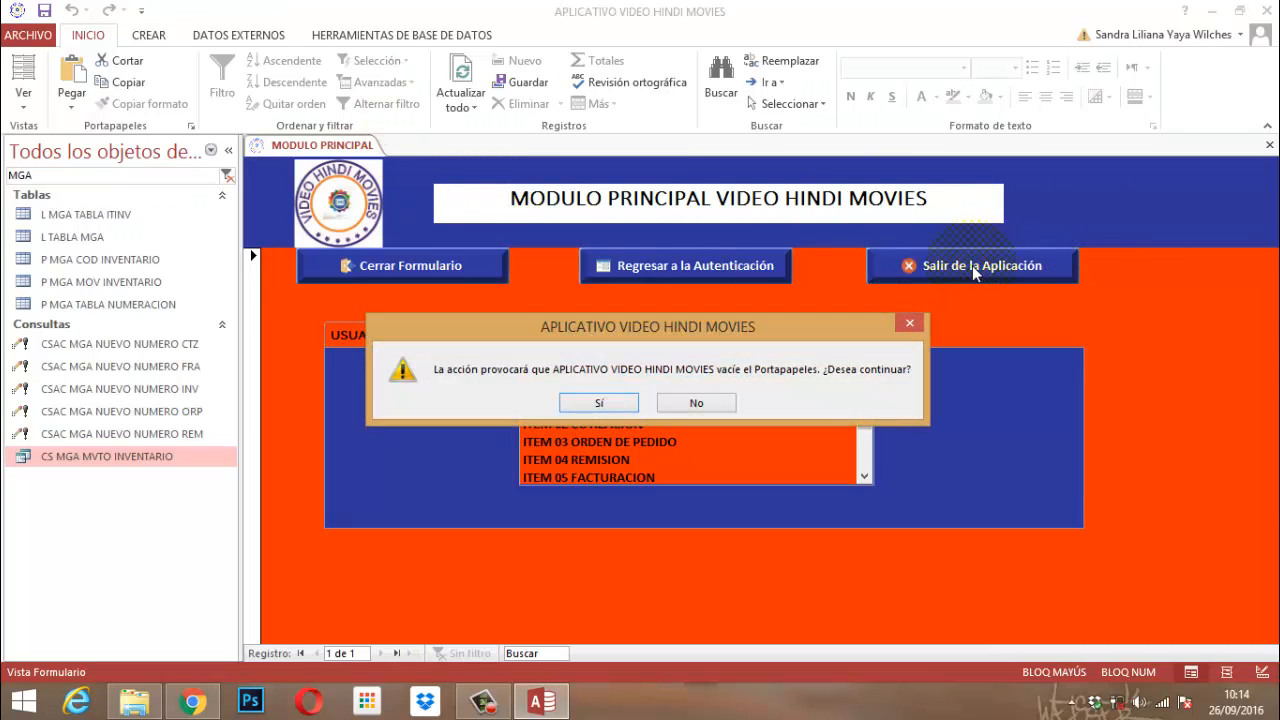
click(599, 404)
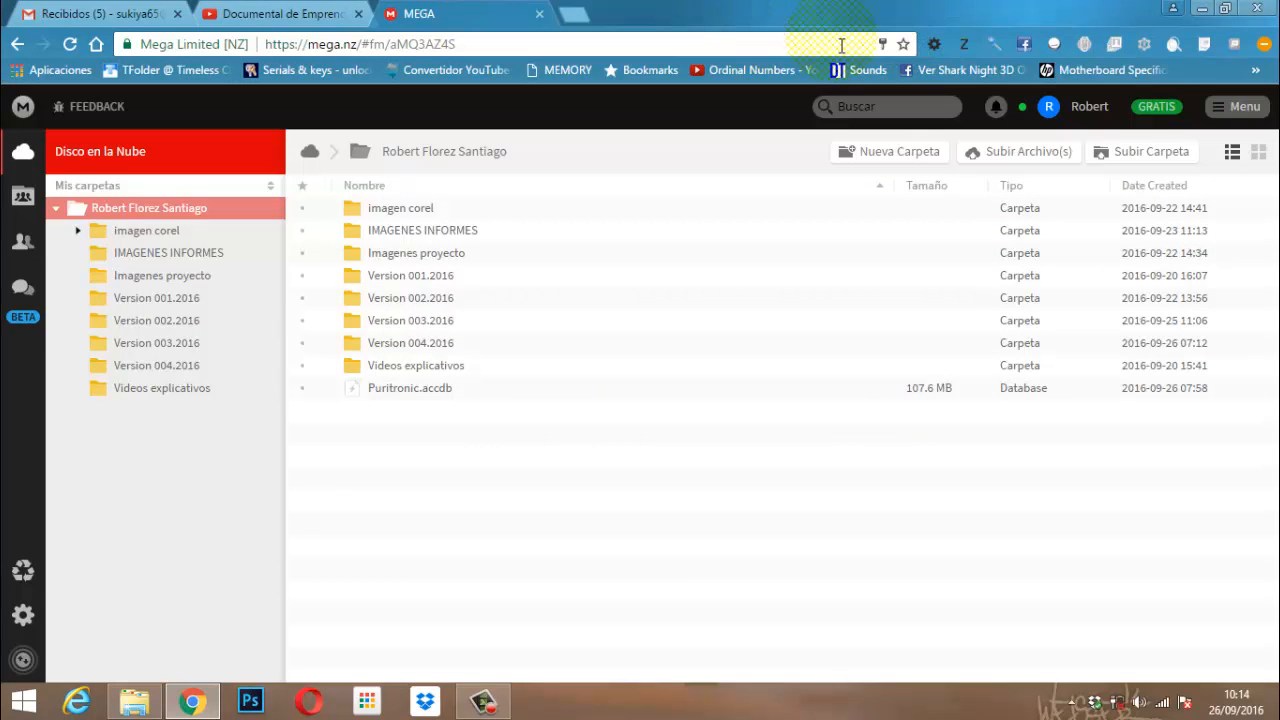
- Minimize the browser and close the Proyecto Establecimiento Comercial folder window to reach the desktop
click(1202, 8)
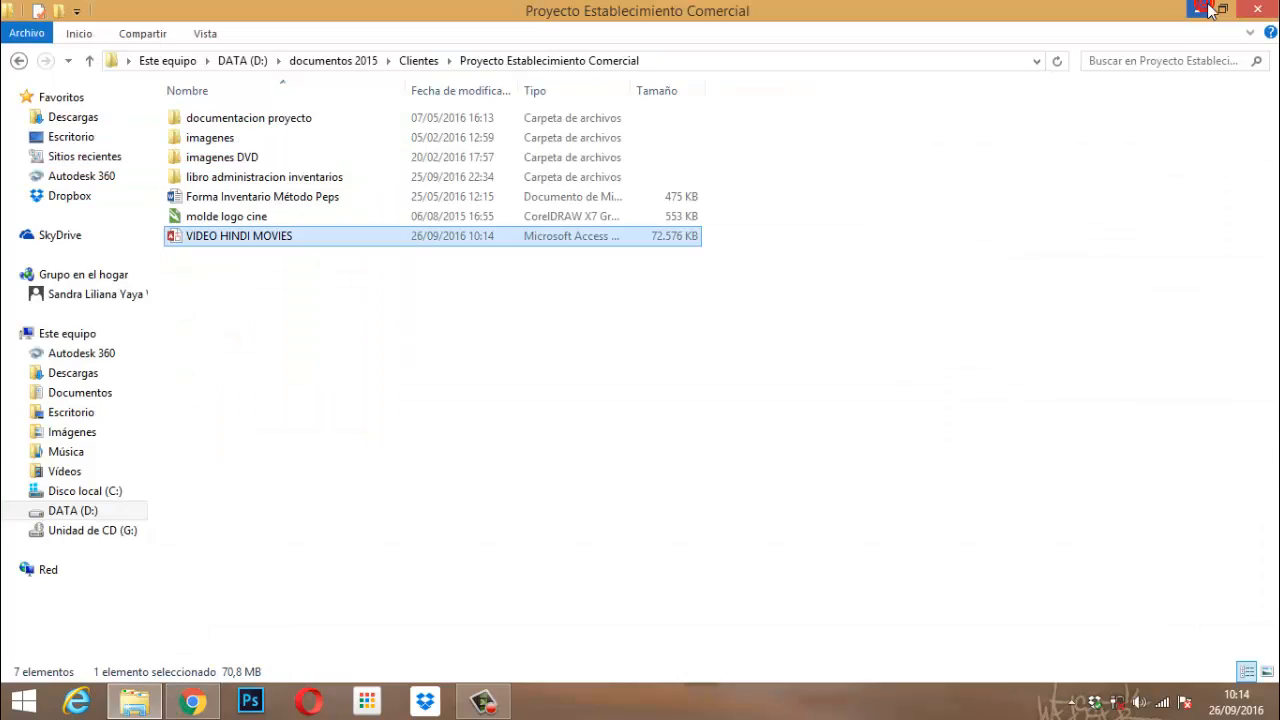
click(1260, 10)
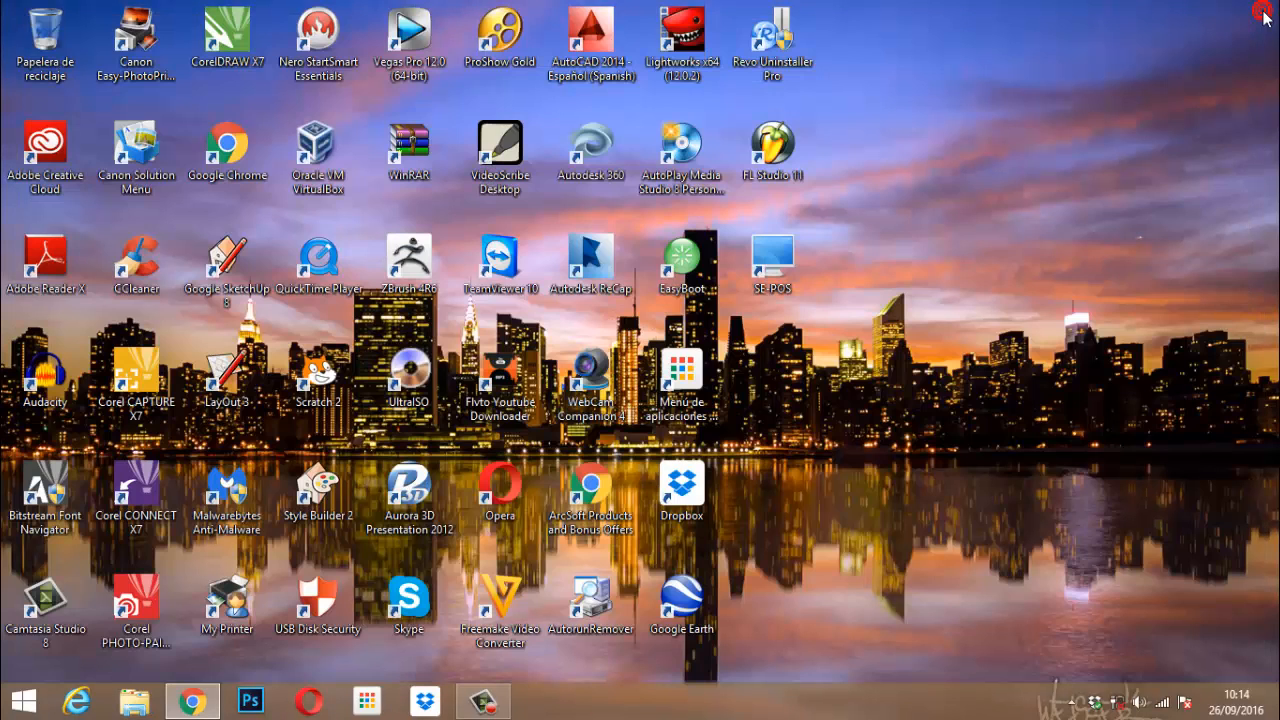